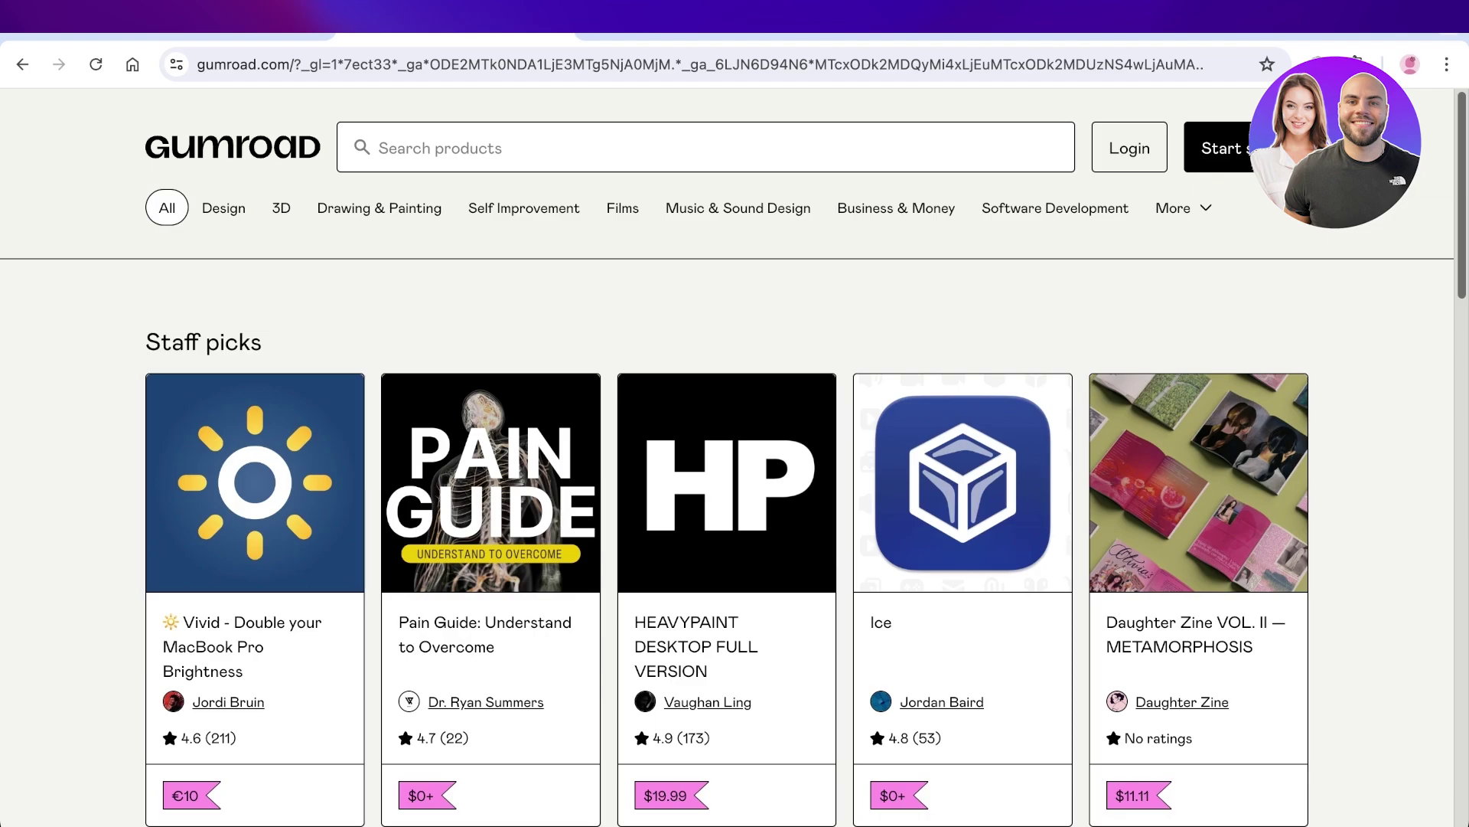
# Open the Writing & Publishing category and scroll through its best-selling, hot and new listings.
pyautogui.scroll(-4, 727, 459)
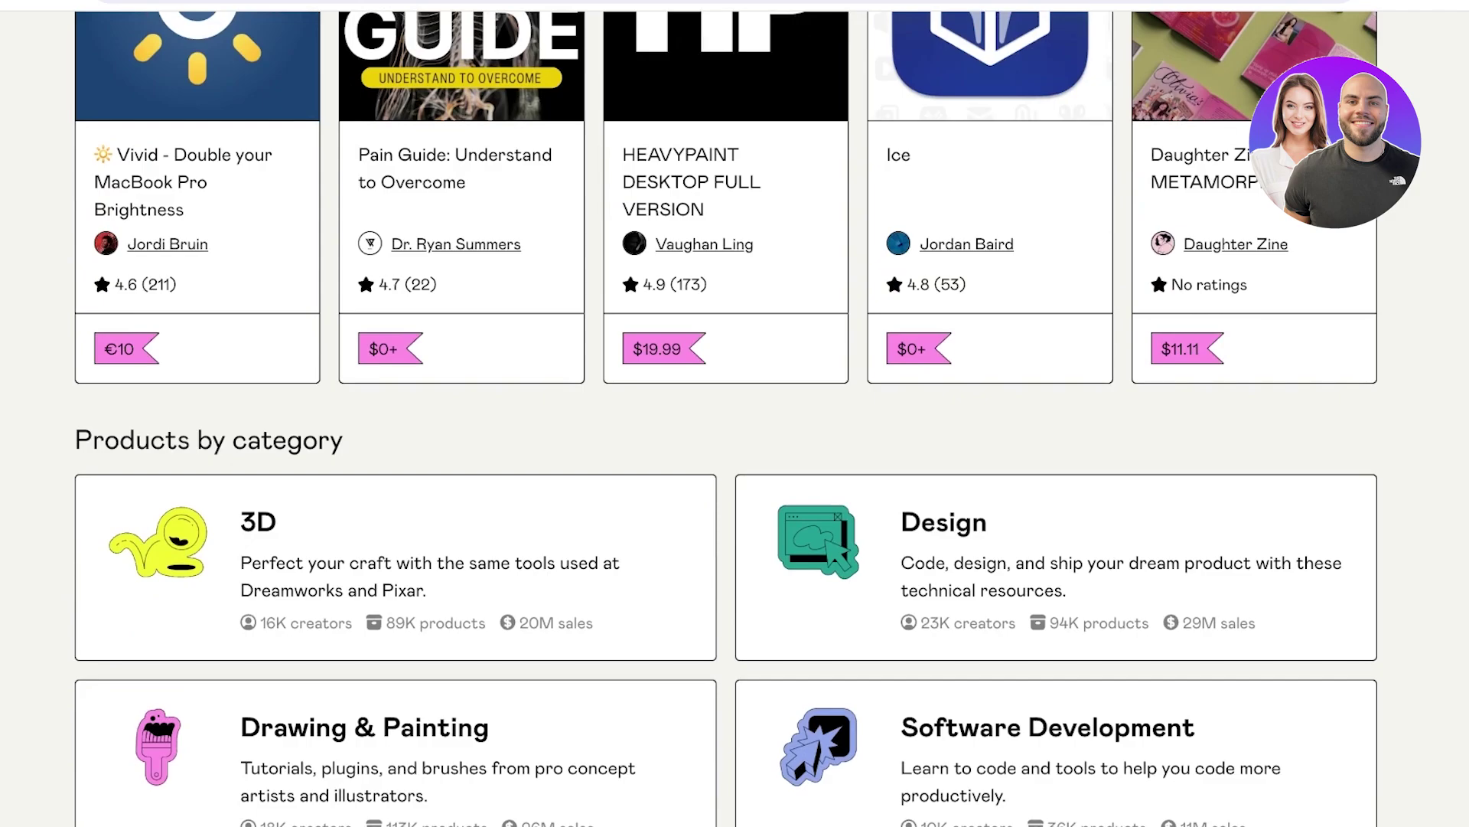
pyautogui.scroll(-5, 727, 414)
pyautogui.scroll(-4, 727, 413)
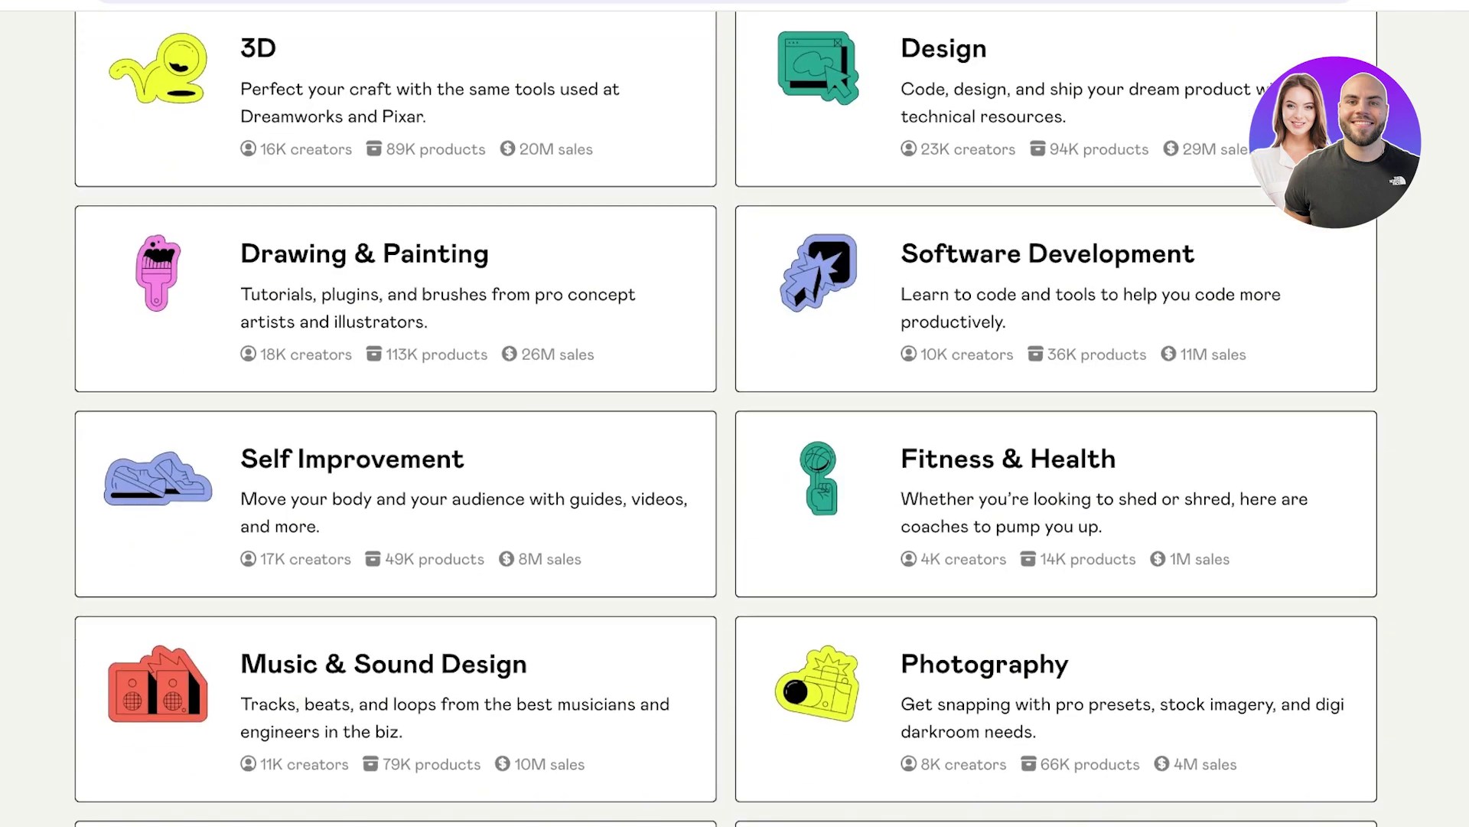
pyautogui.scroll(-4, 727, 414)
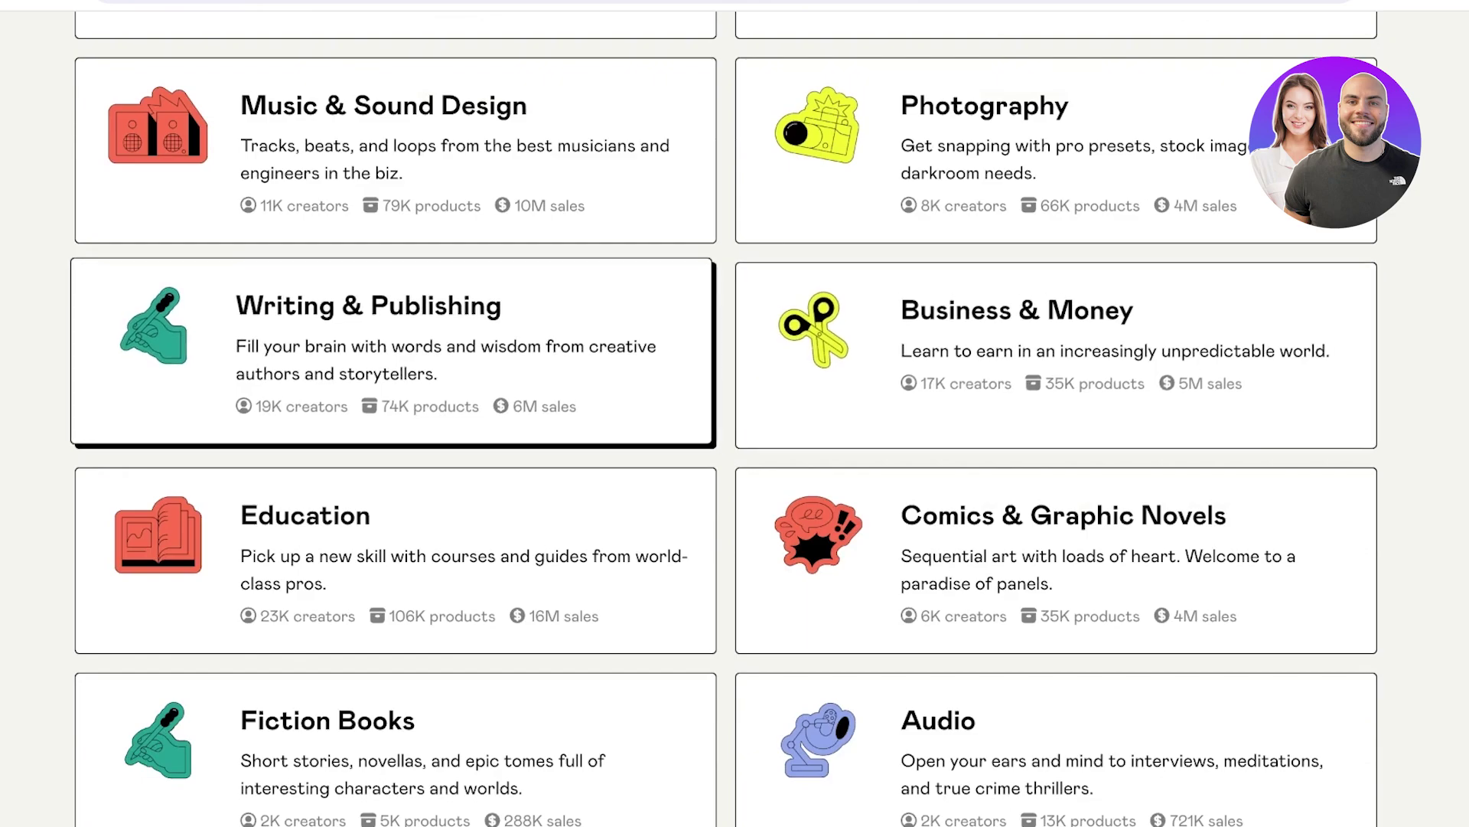
pyautogui.click(395, 354)
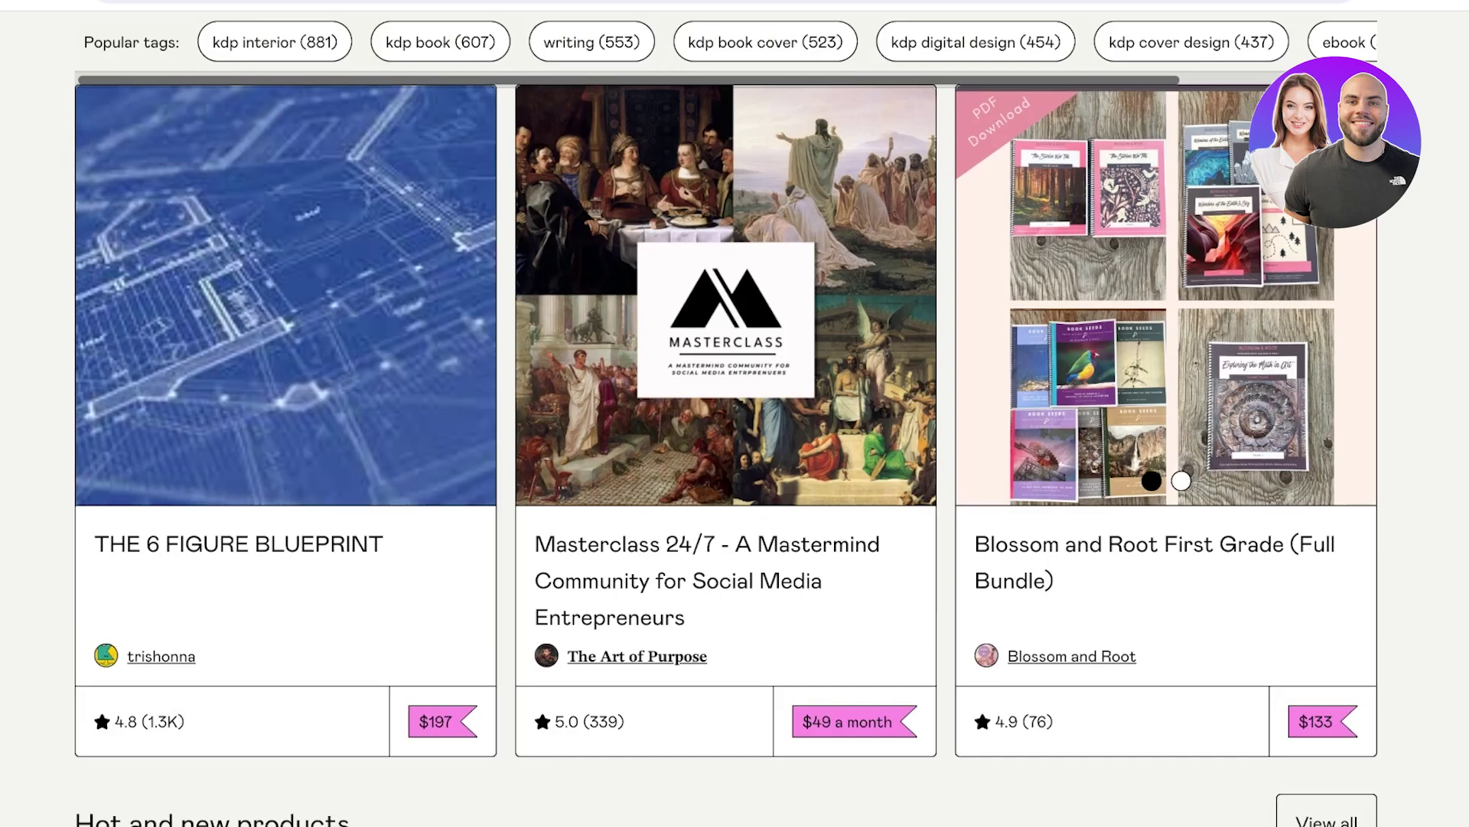
pyautogui.scroll(-4, 734, 459)
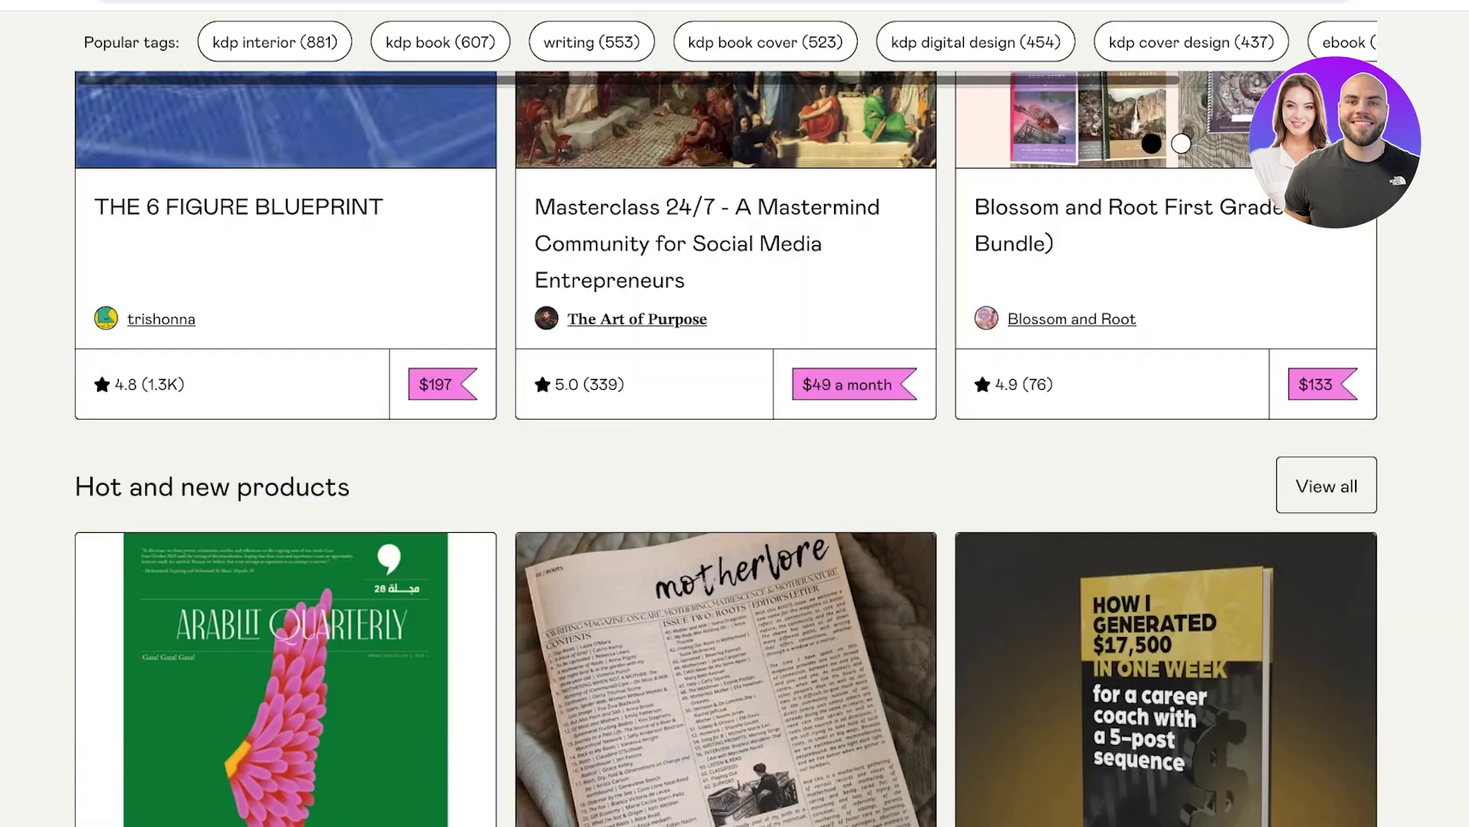
pyautogui.scroll(-3, 735, 459)
pyautogui.scroll(-3, 734, 459)
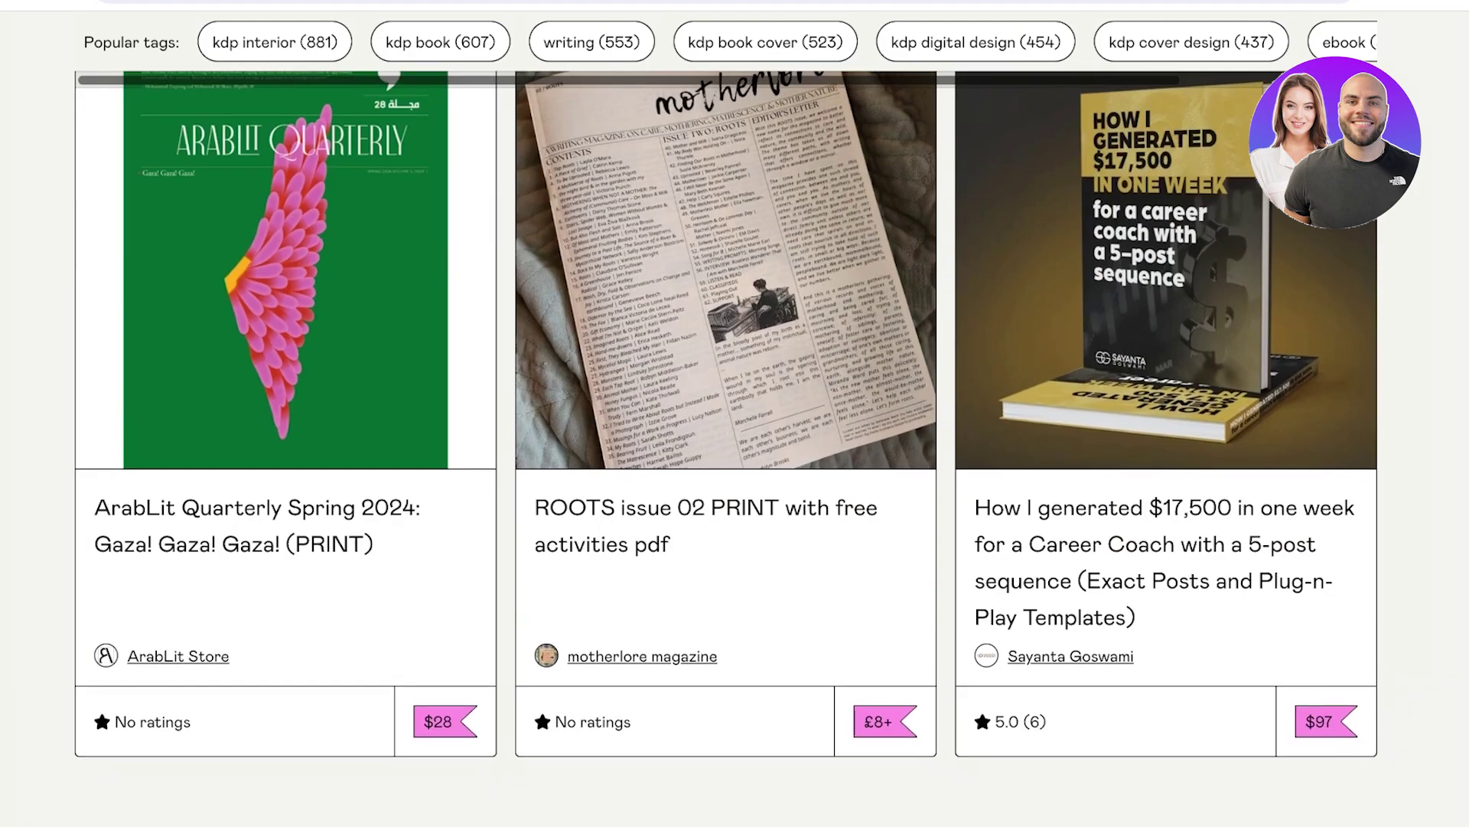
pyautogui.scroll(1, 735, 459)
pyautogui.scroll(-10, 734, 459)
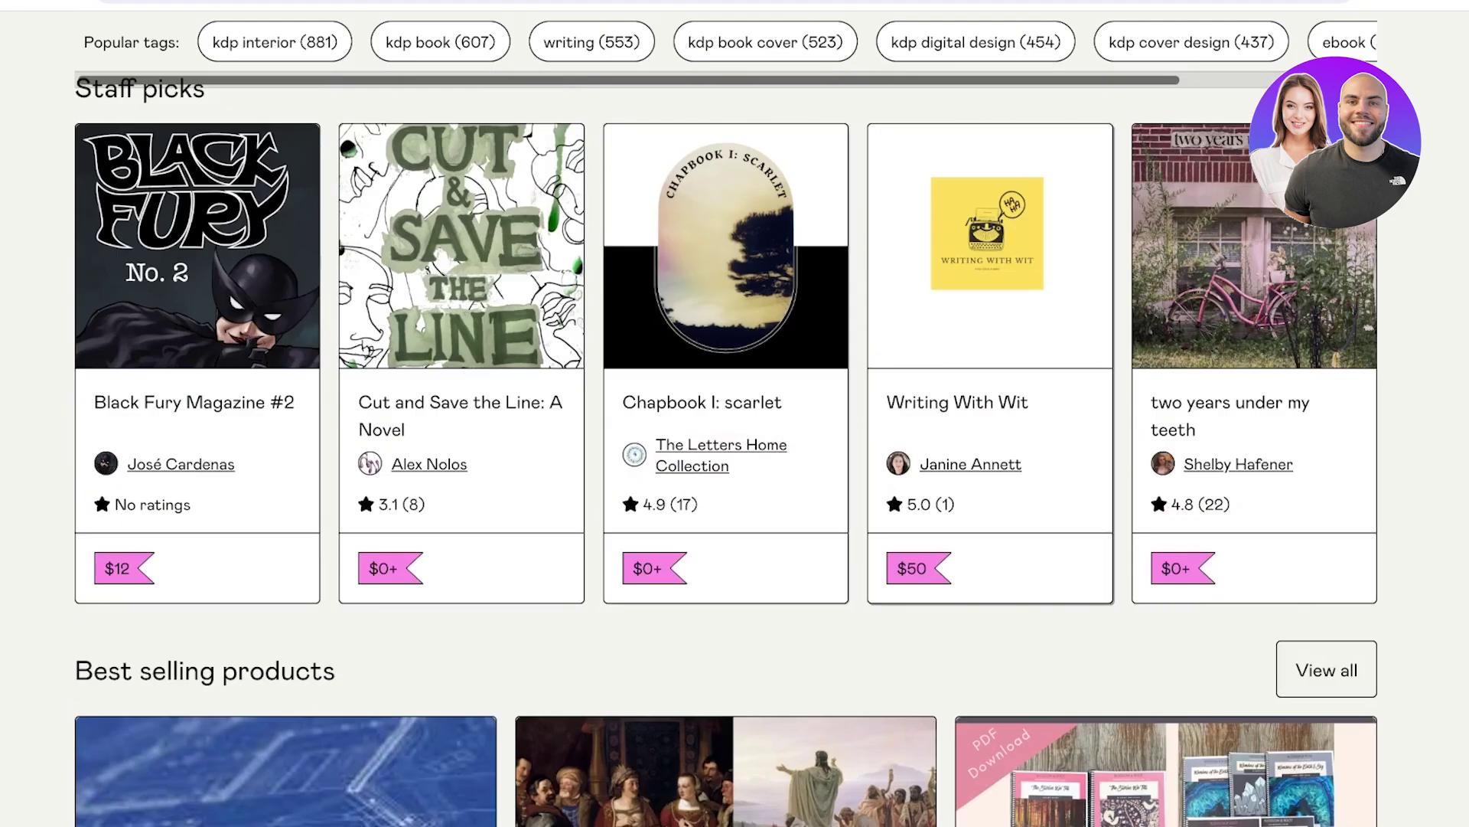
# Open the Chapbook I: scarlet product page and look over its details.
pyautogui.click(725, 306)
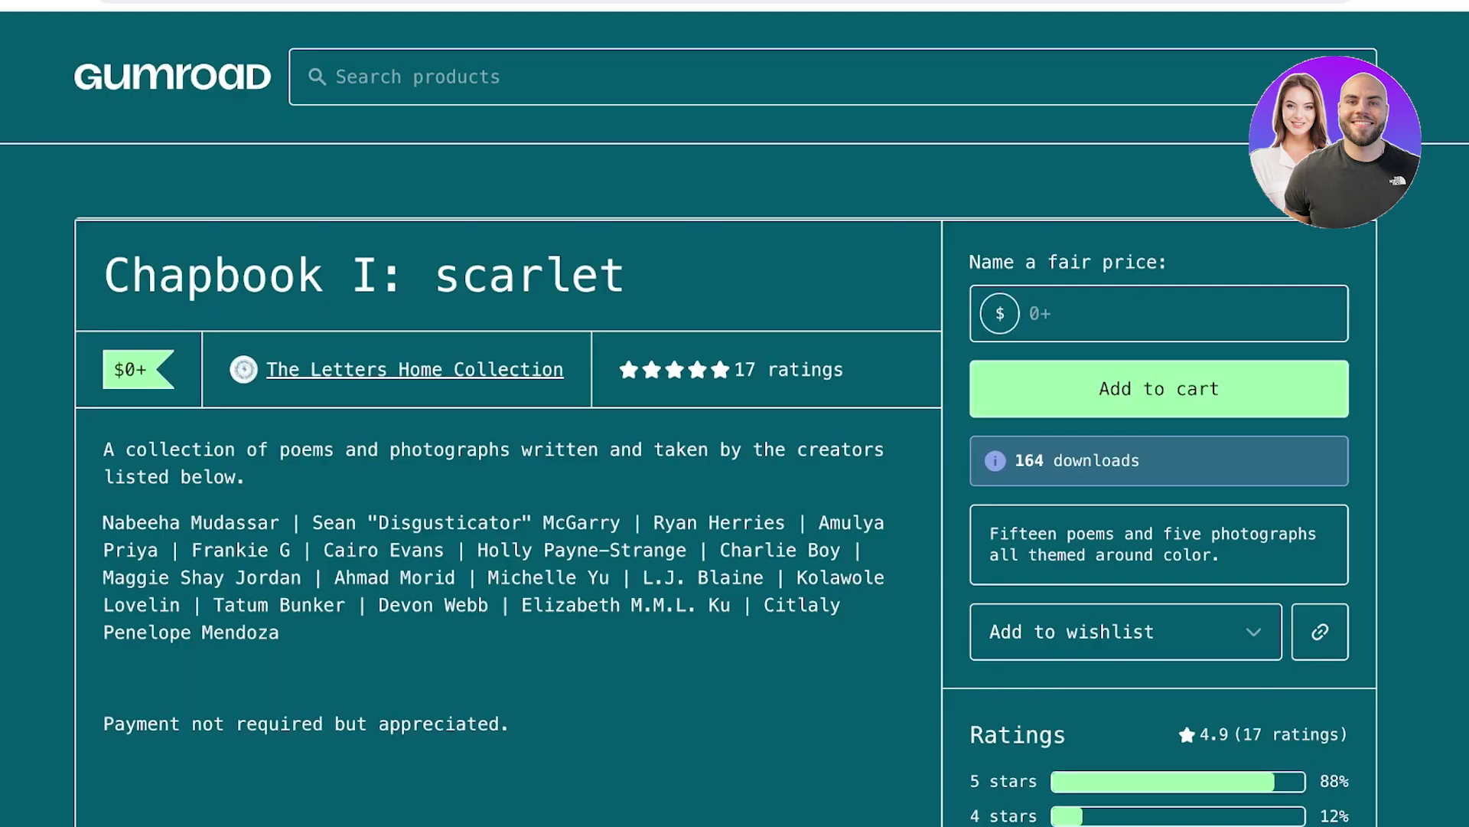
pyautogui.scroll(-10, 735, 459)
pyautogui.scroll(-15, 735, 459)
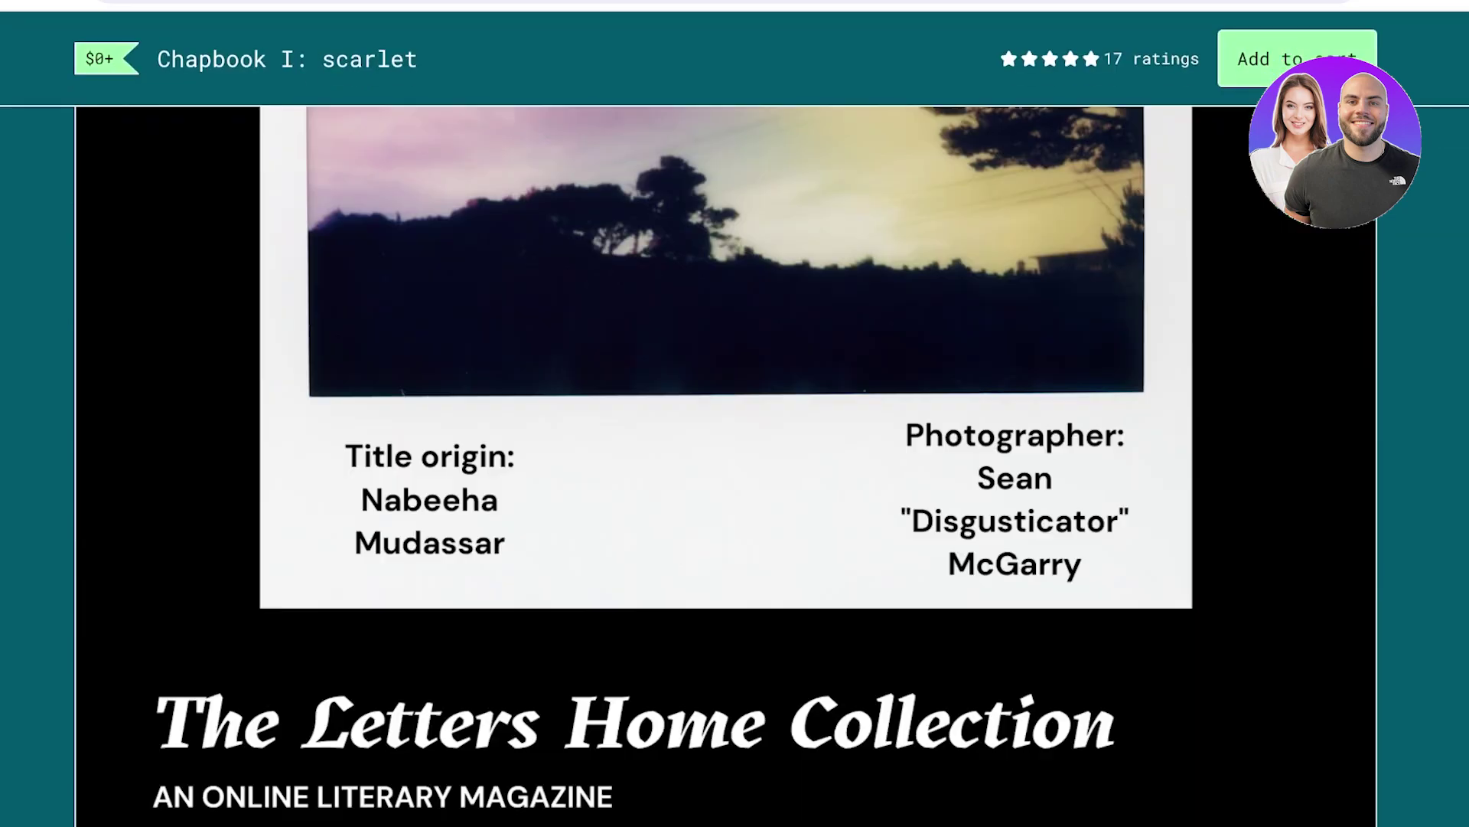
pyautogui.scroll(2, 734, 459)
pyautogui.scroll(3, 734, 459)
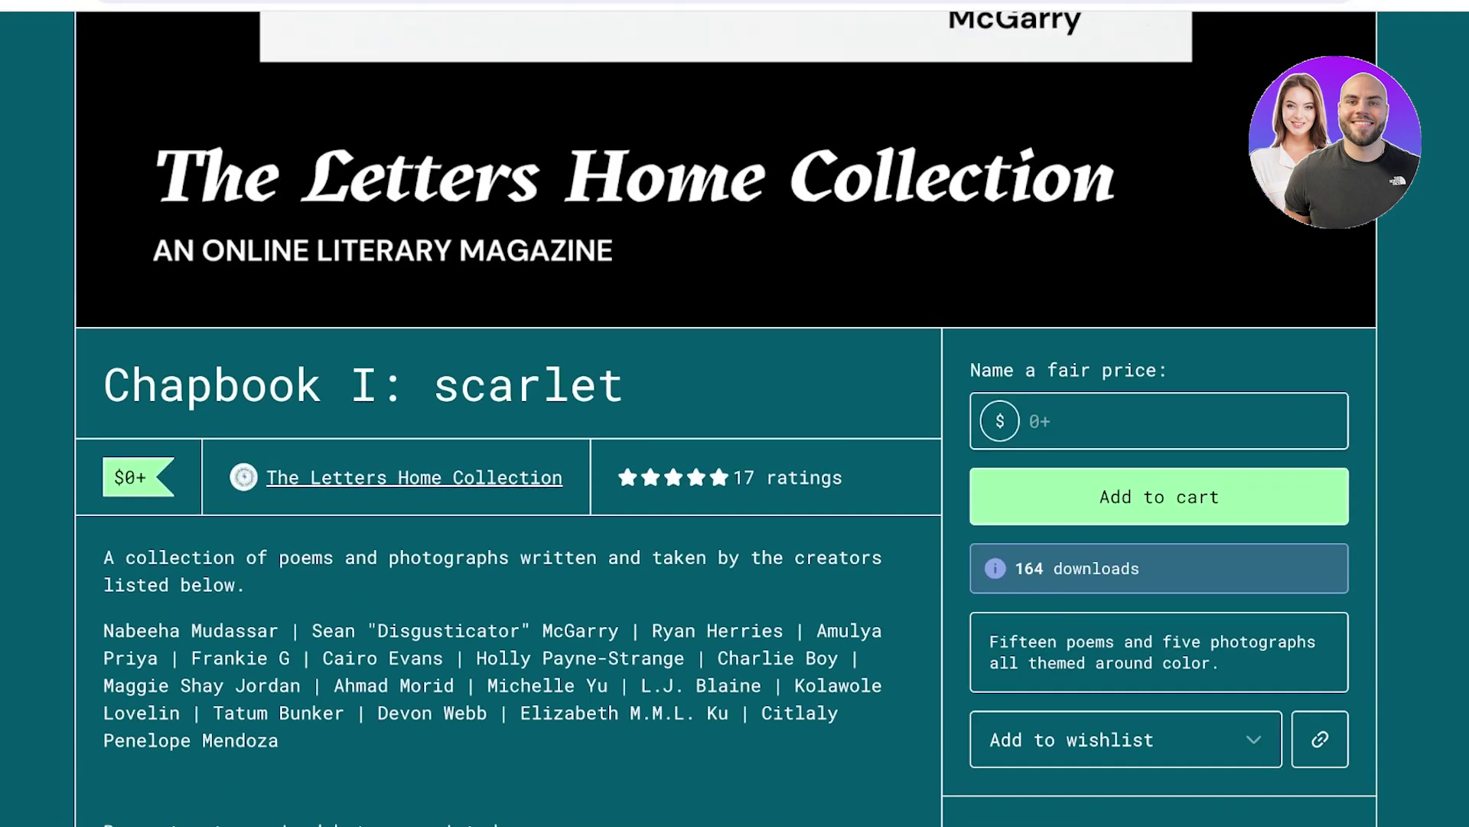
# Enter 0 as the fair price and proceed to checkout.
pyautogui.click(1030, 421)
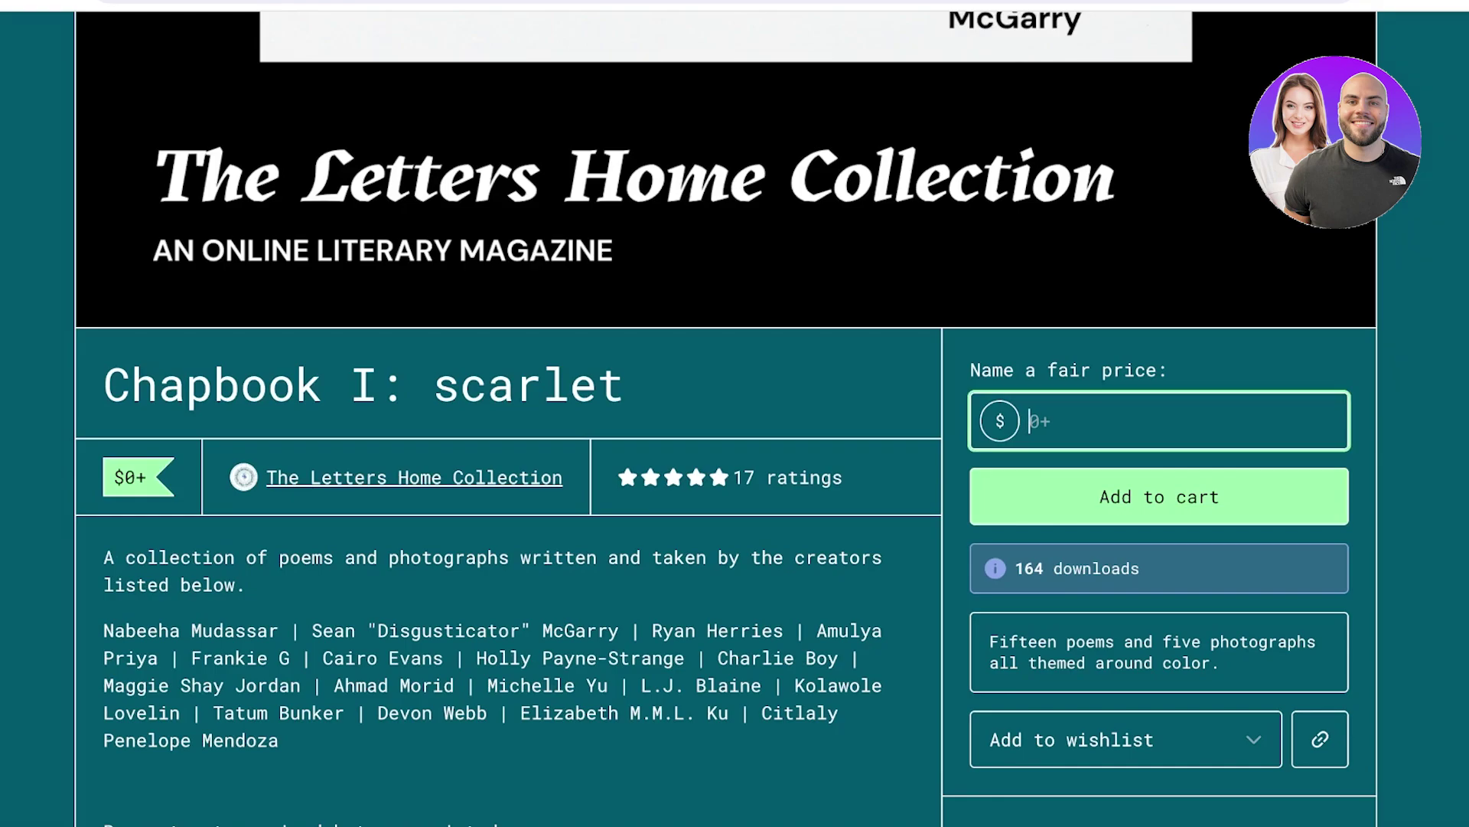
pyautogui.write('0')
pyautogui.scroll(10, 734, 459)
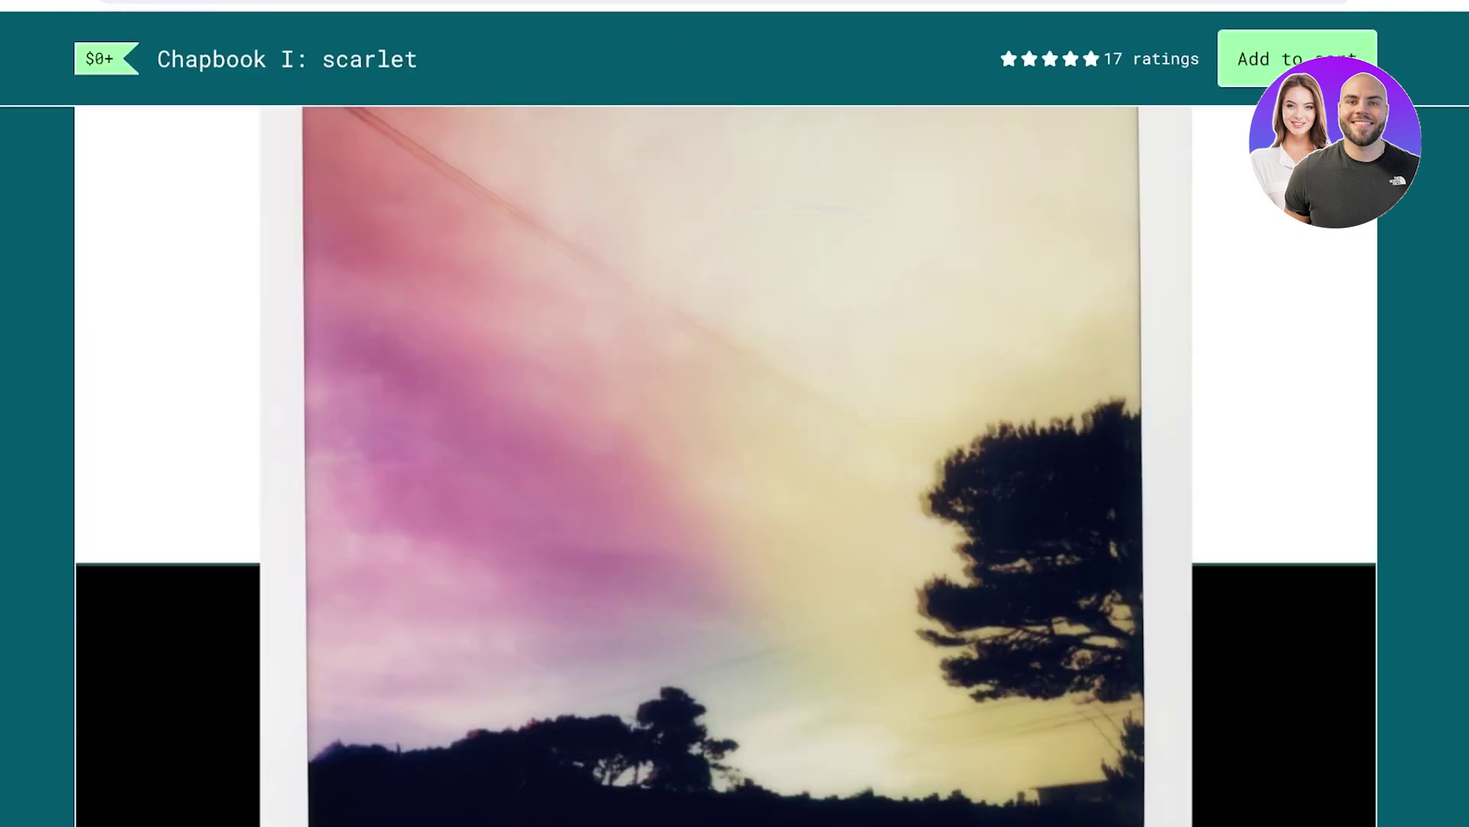
pyautogui.press('Return')
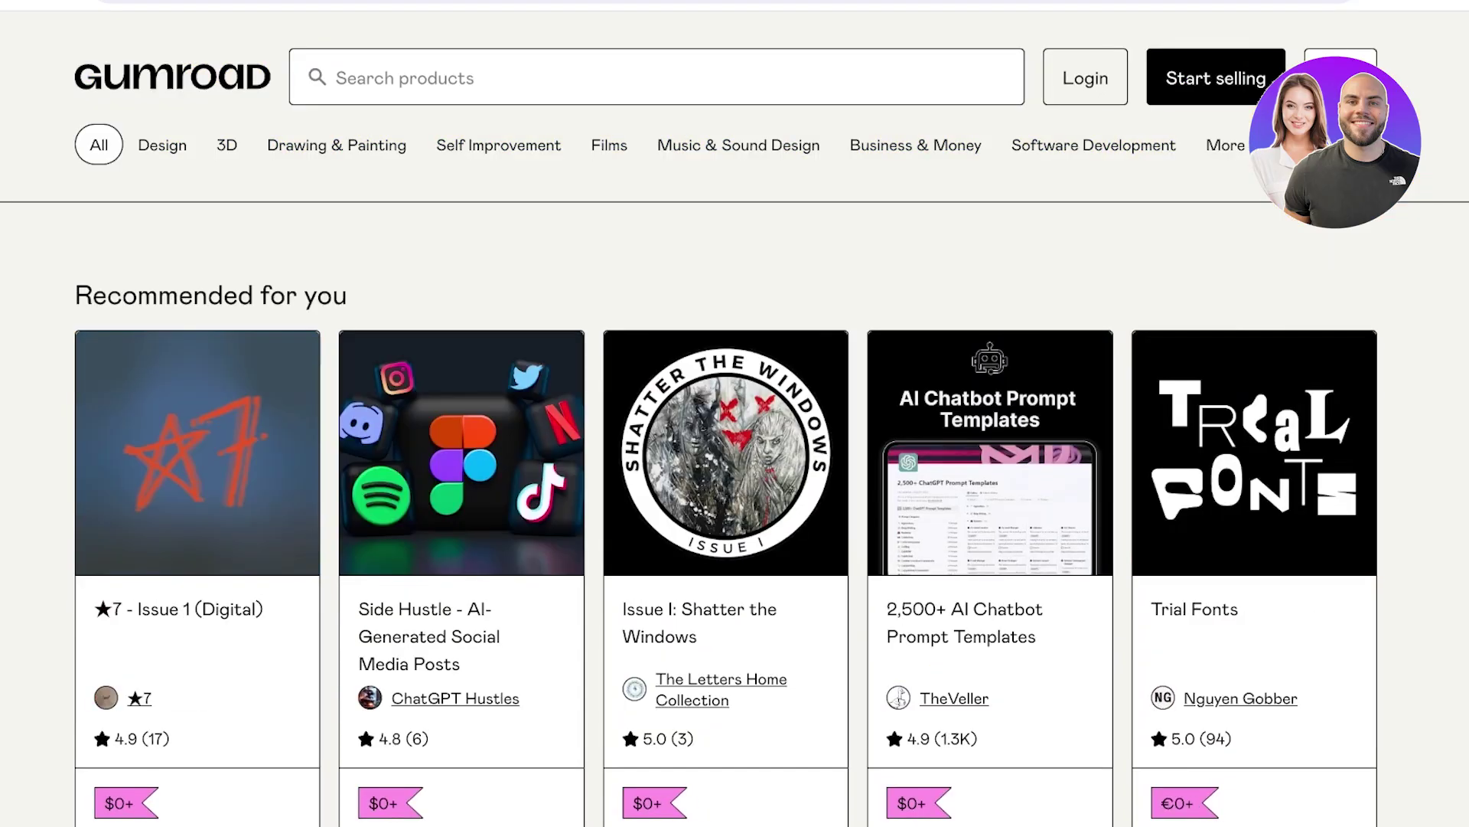
pyautogui.moveTo(158, 141)
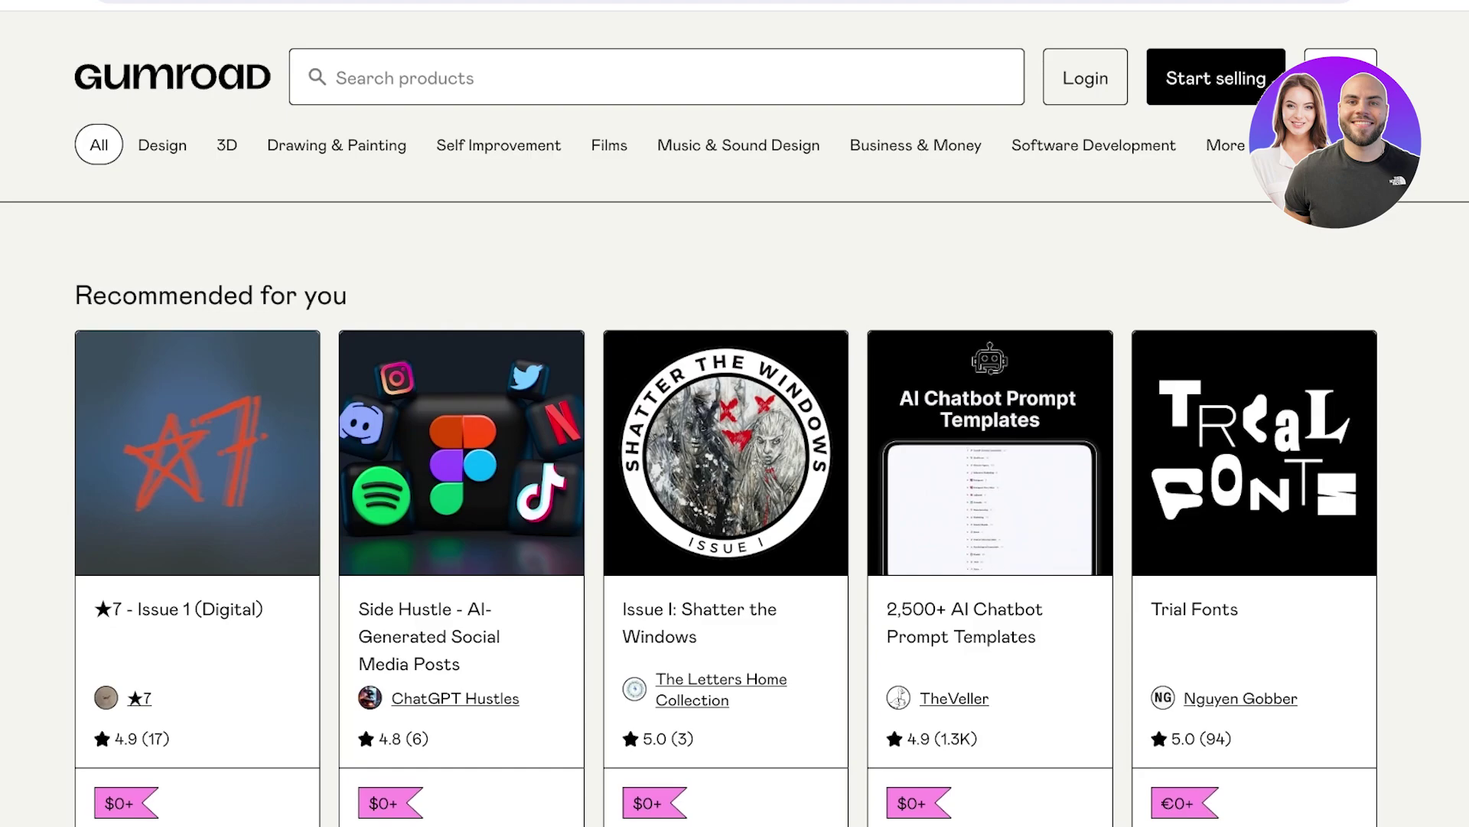
# Go to the Gumroad login page.
pyautogui.click(1080, 74)
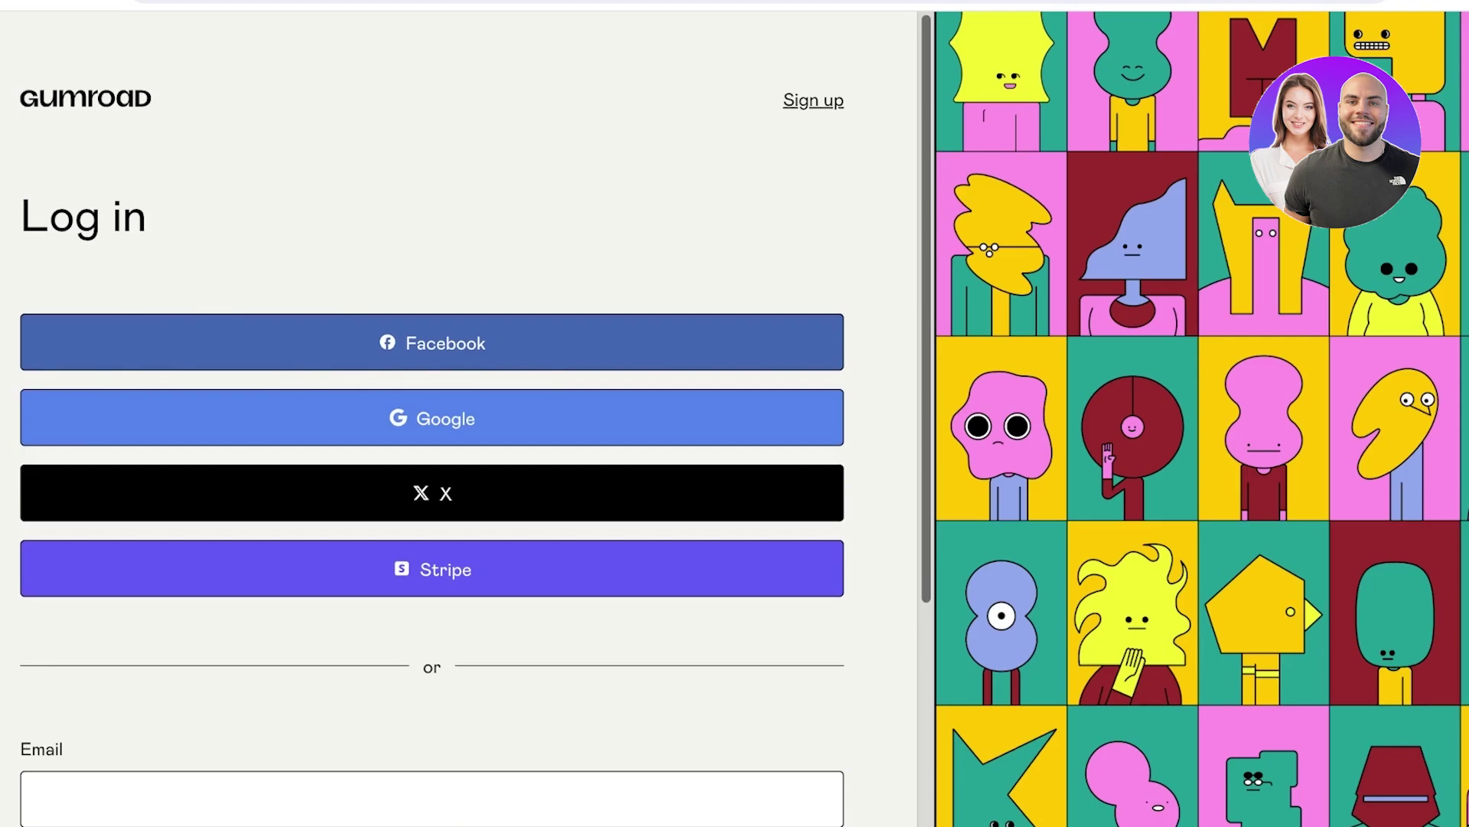
pyautogui.scroll(-5, 432, 413)
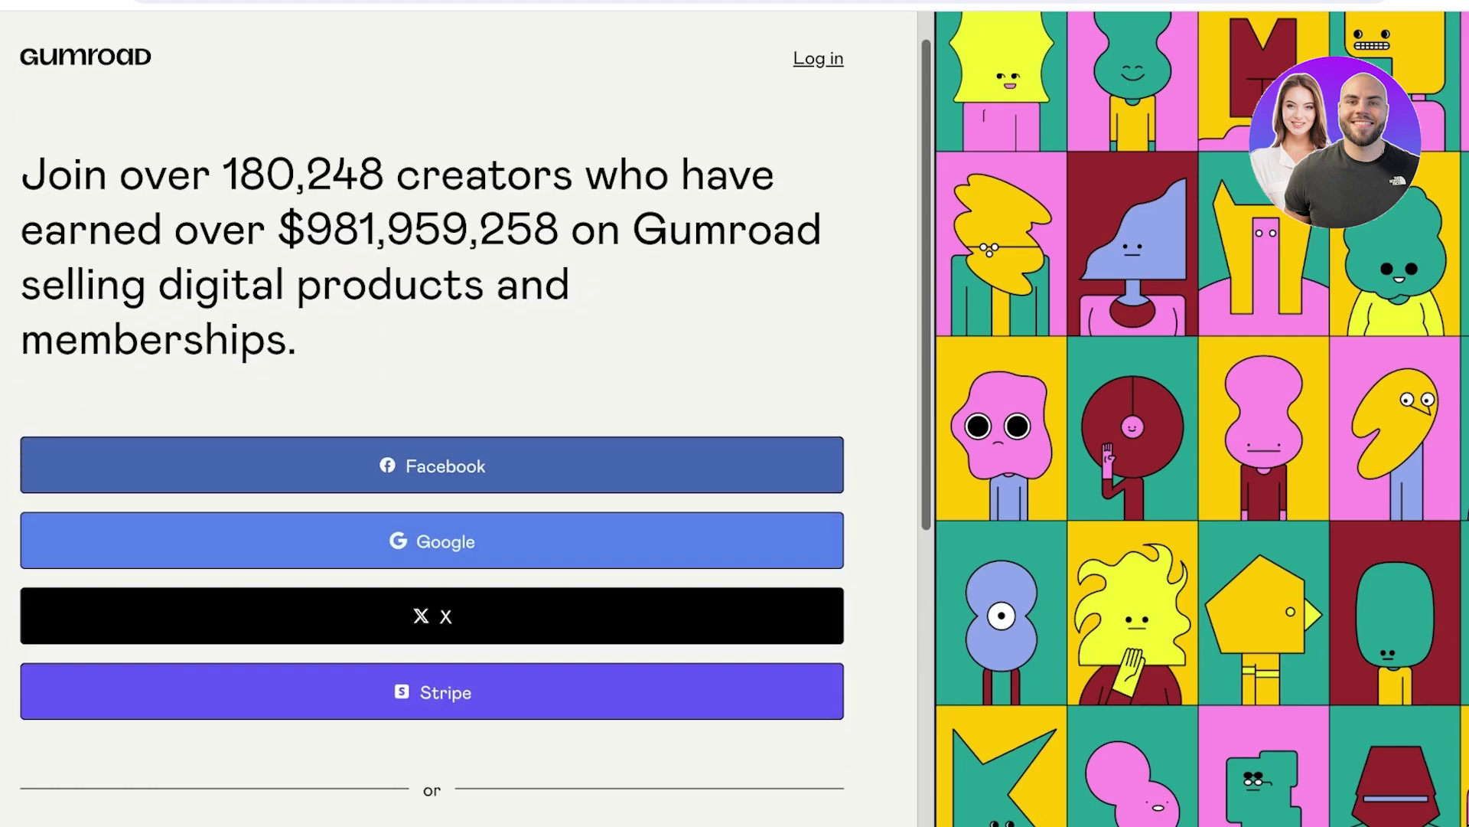
pyautogui.scroll(1, 431, 413)
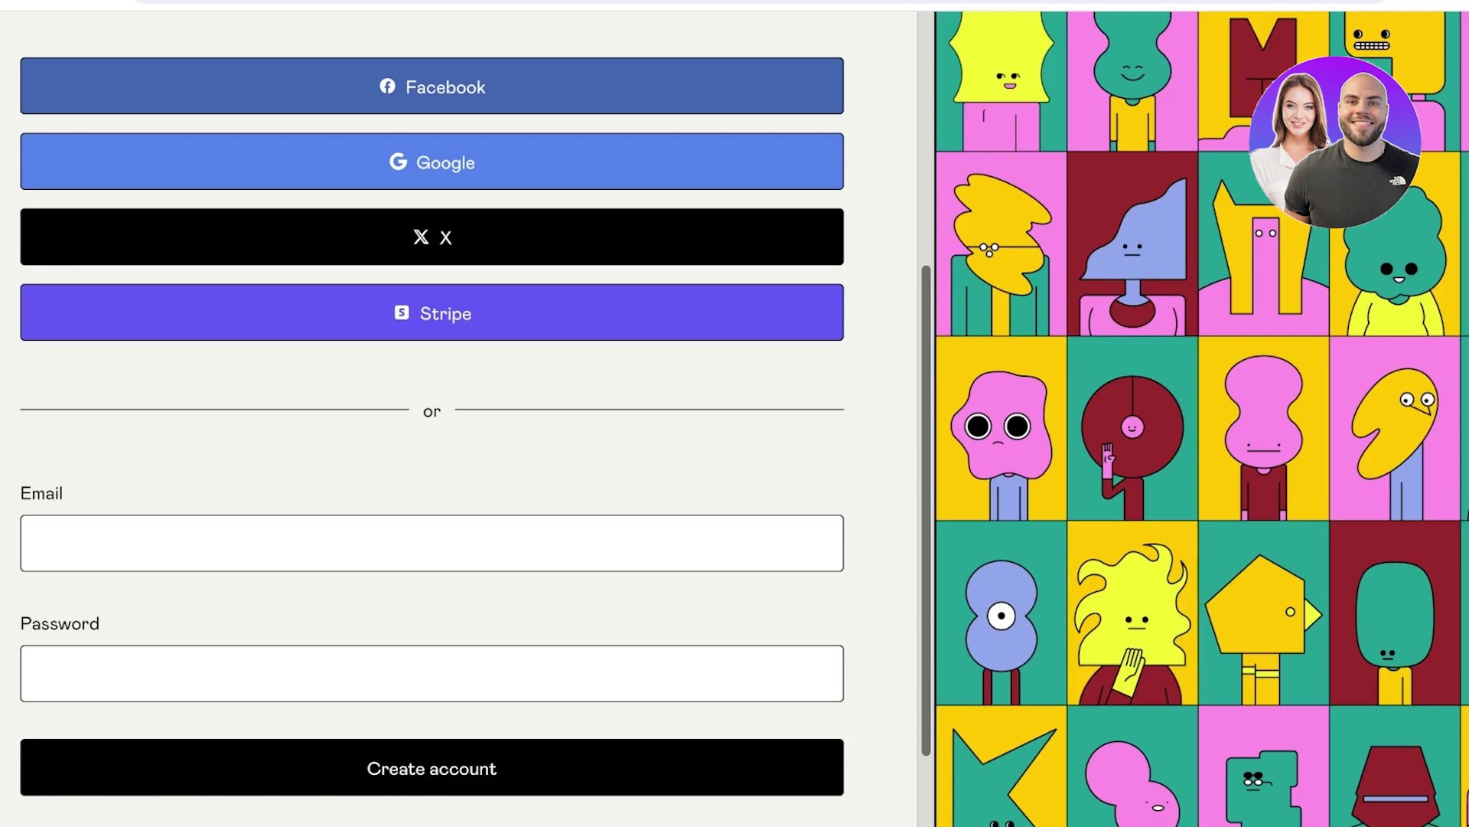
pyautogui.scroll(-2, 431, 413)
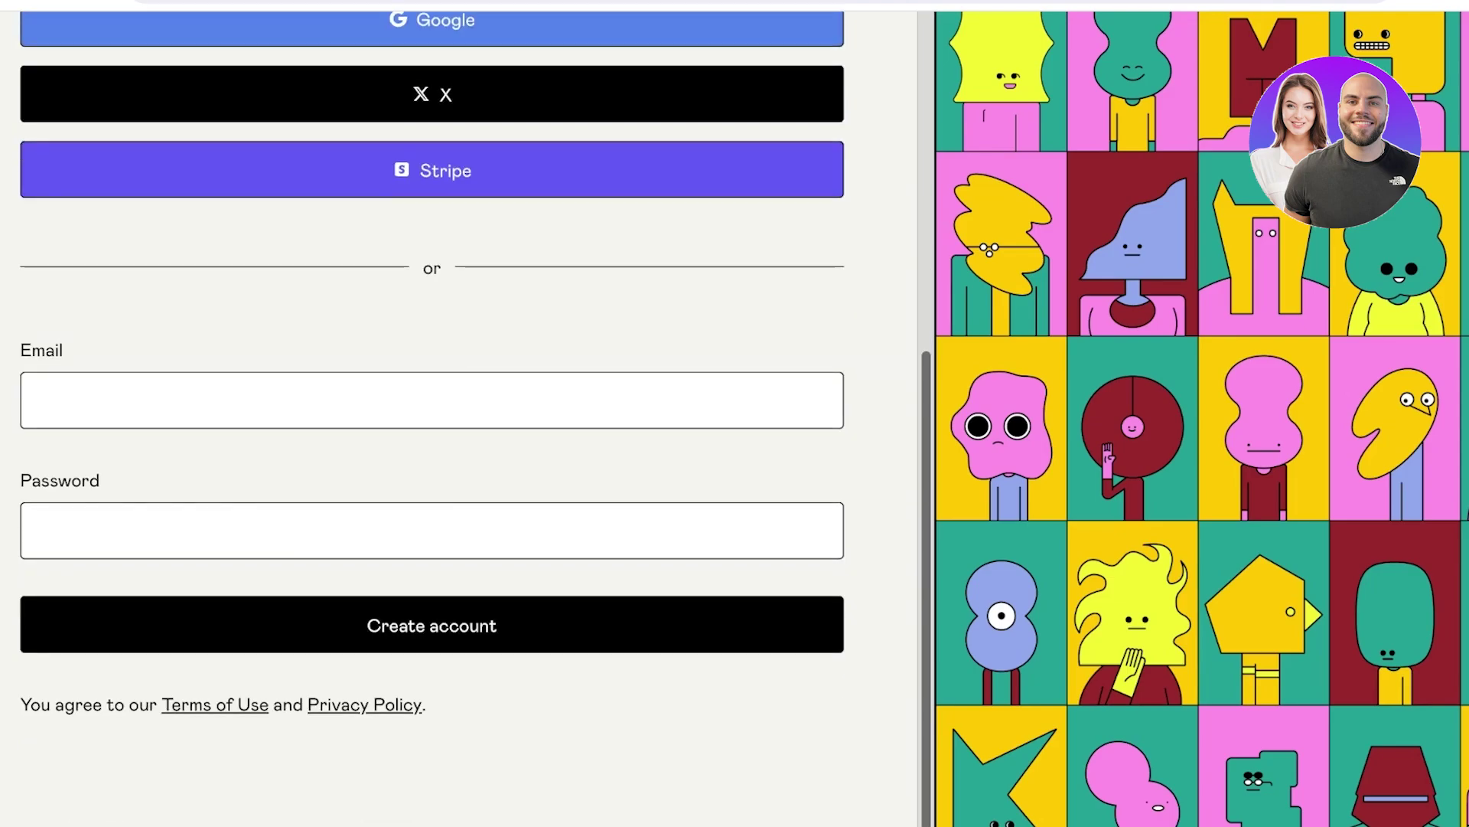
# Enter the account e-mail and password and create the account.
pyautogui.click(41, 400)
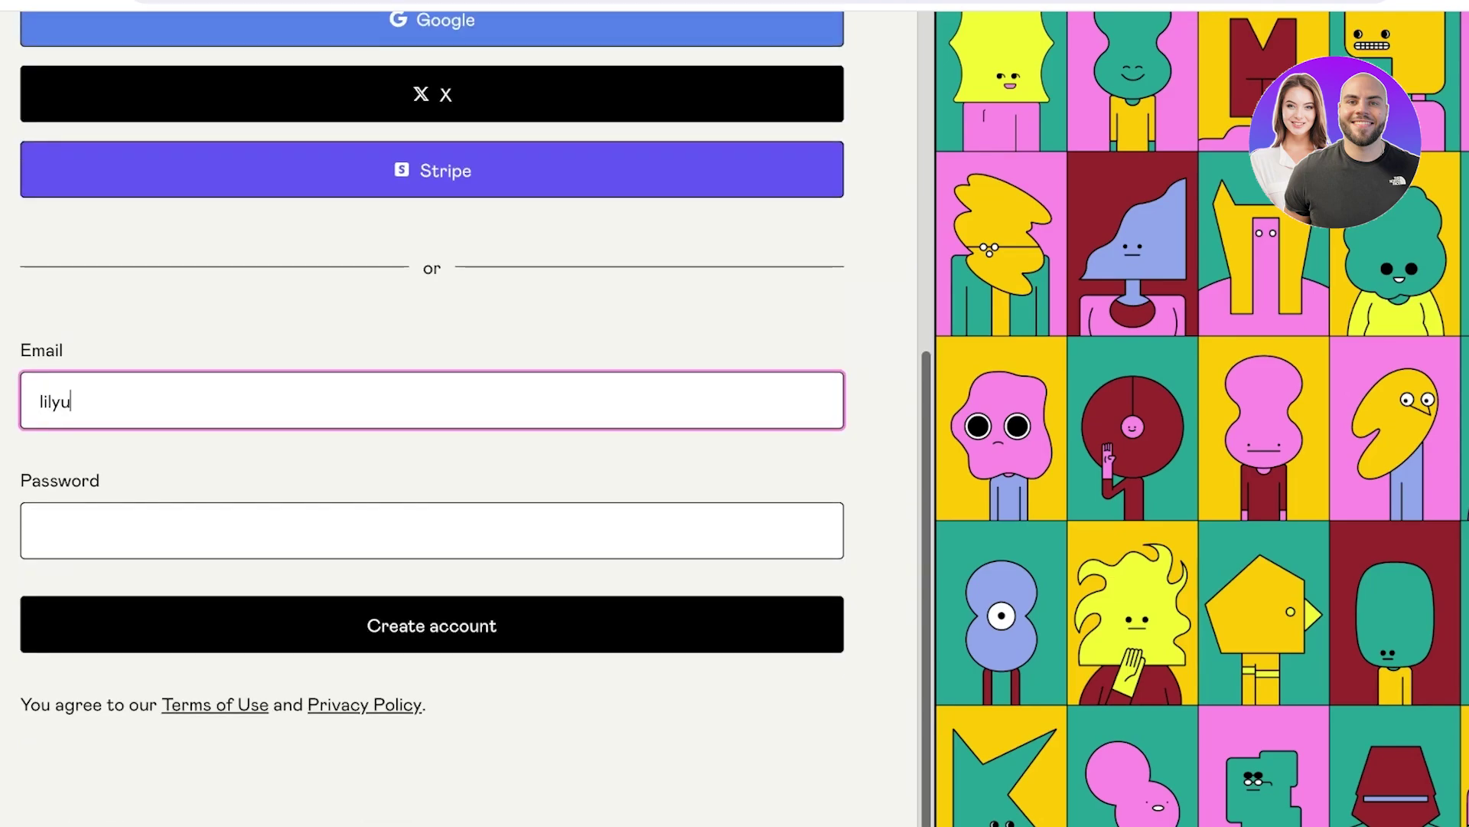
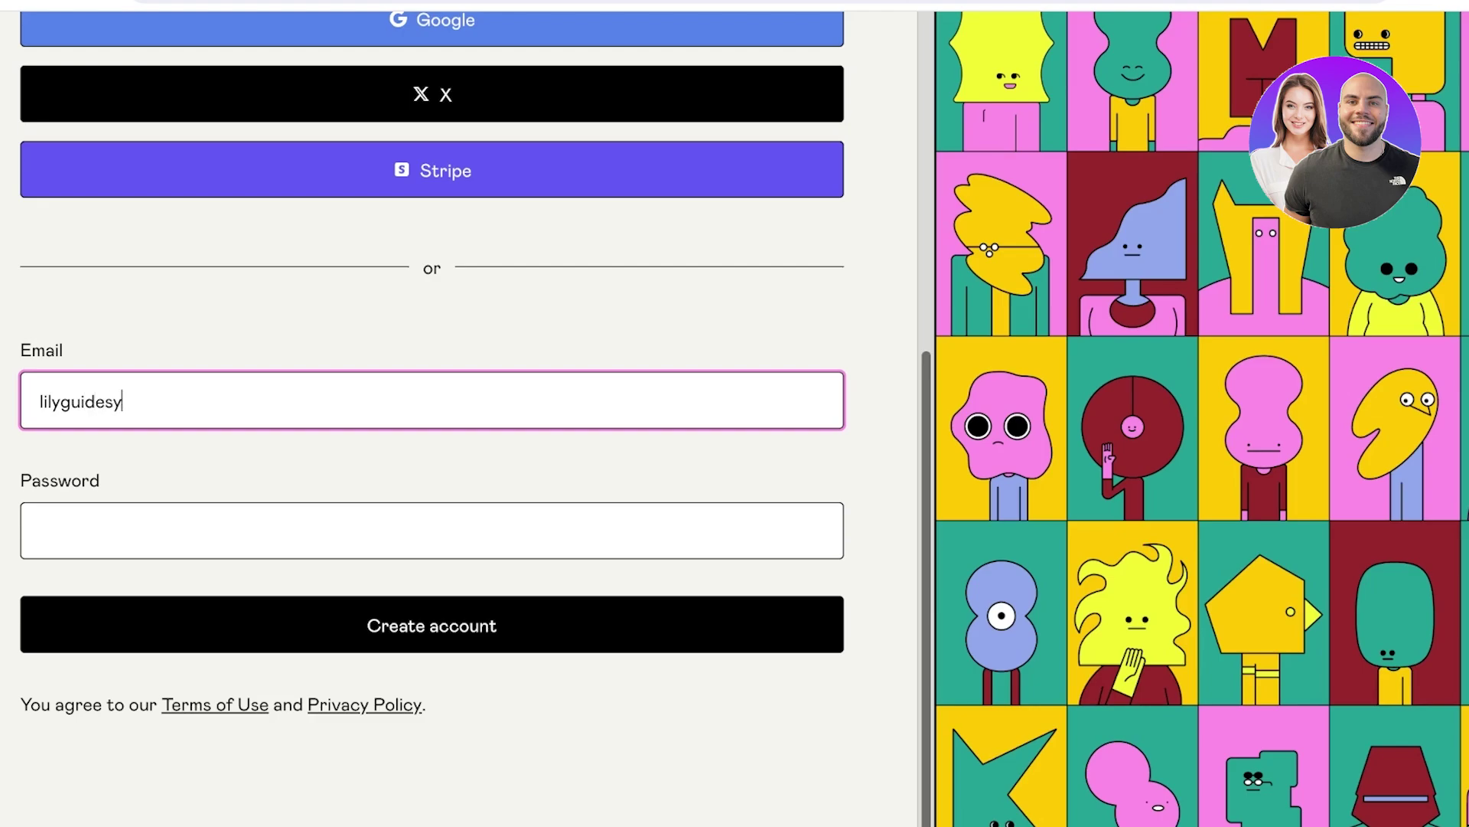
pyautogui.press('Tab')
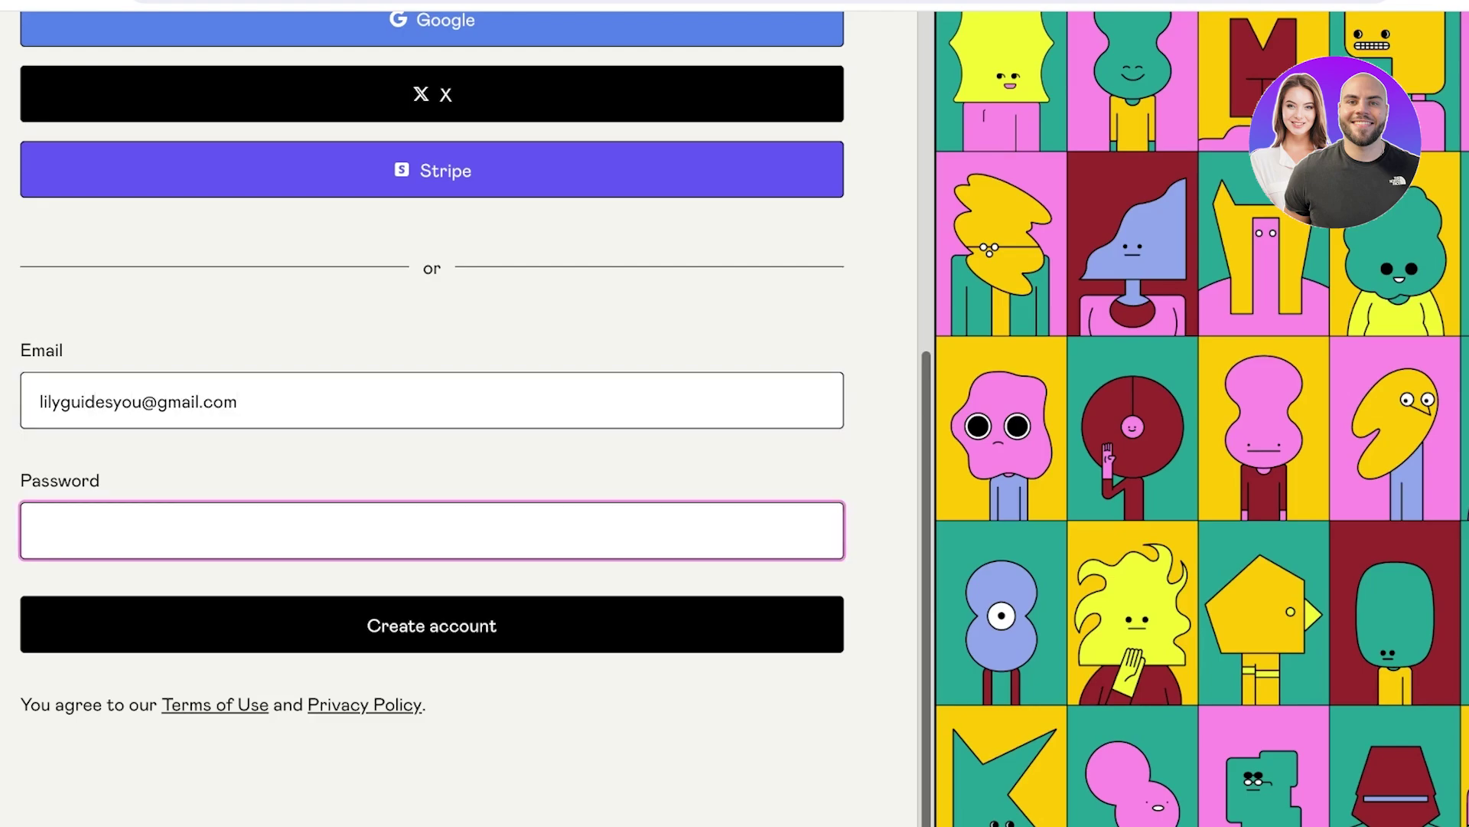
pyautogui.write('.........')
pyautogui.press('Return')
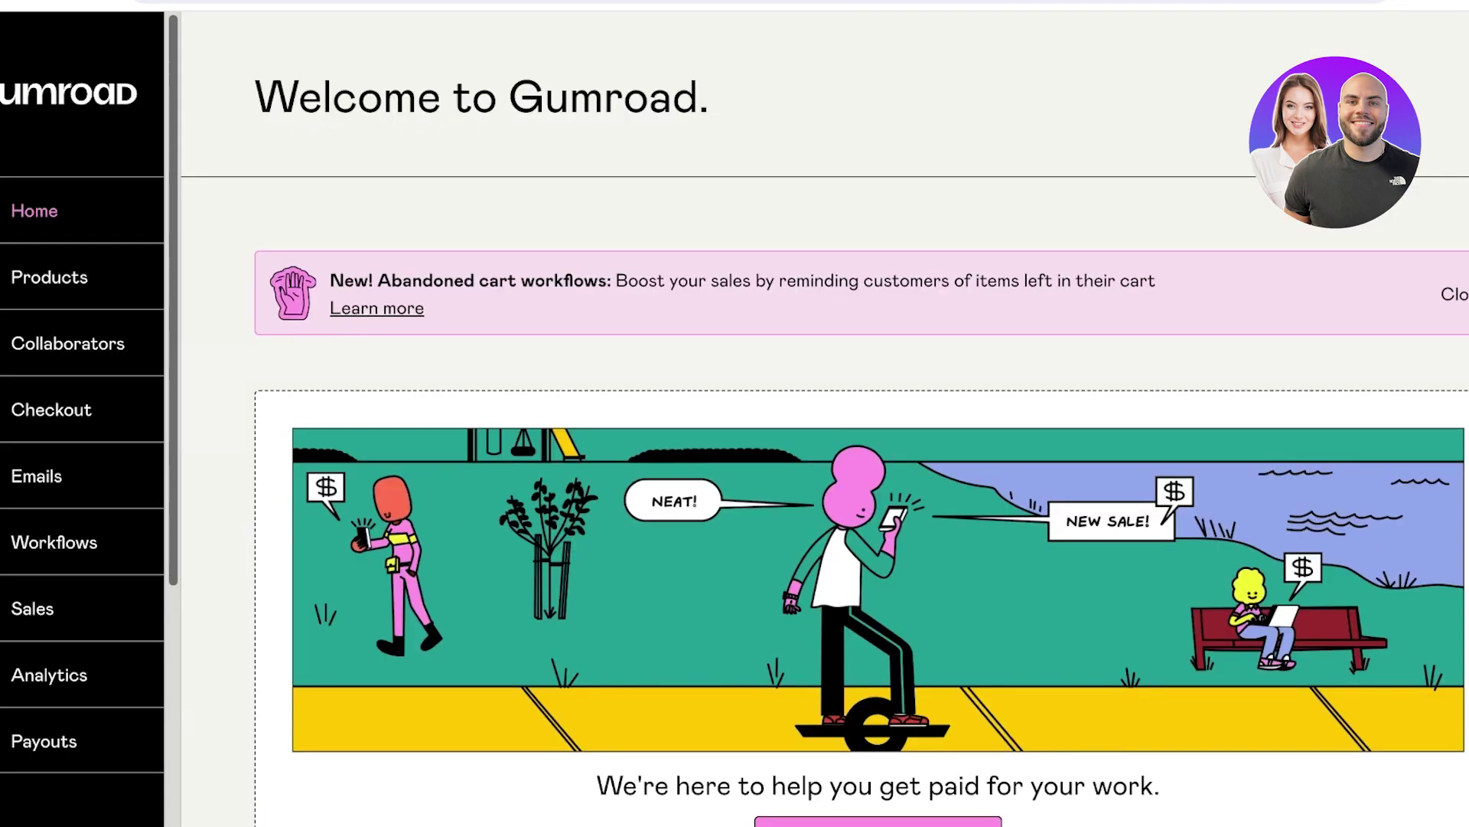
# View the Products, Collaborators, Checkout discounts, Emails and Workflows sections.
pyautogui.scroll(-3, 825, 500)
pyautogui.scroll(3, 825, 500)
pyautogui.scroll(-5, 46, 239)
pyautogui.scroll(5, 46, 731)
pyautogui.click(49, 277)
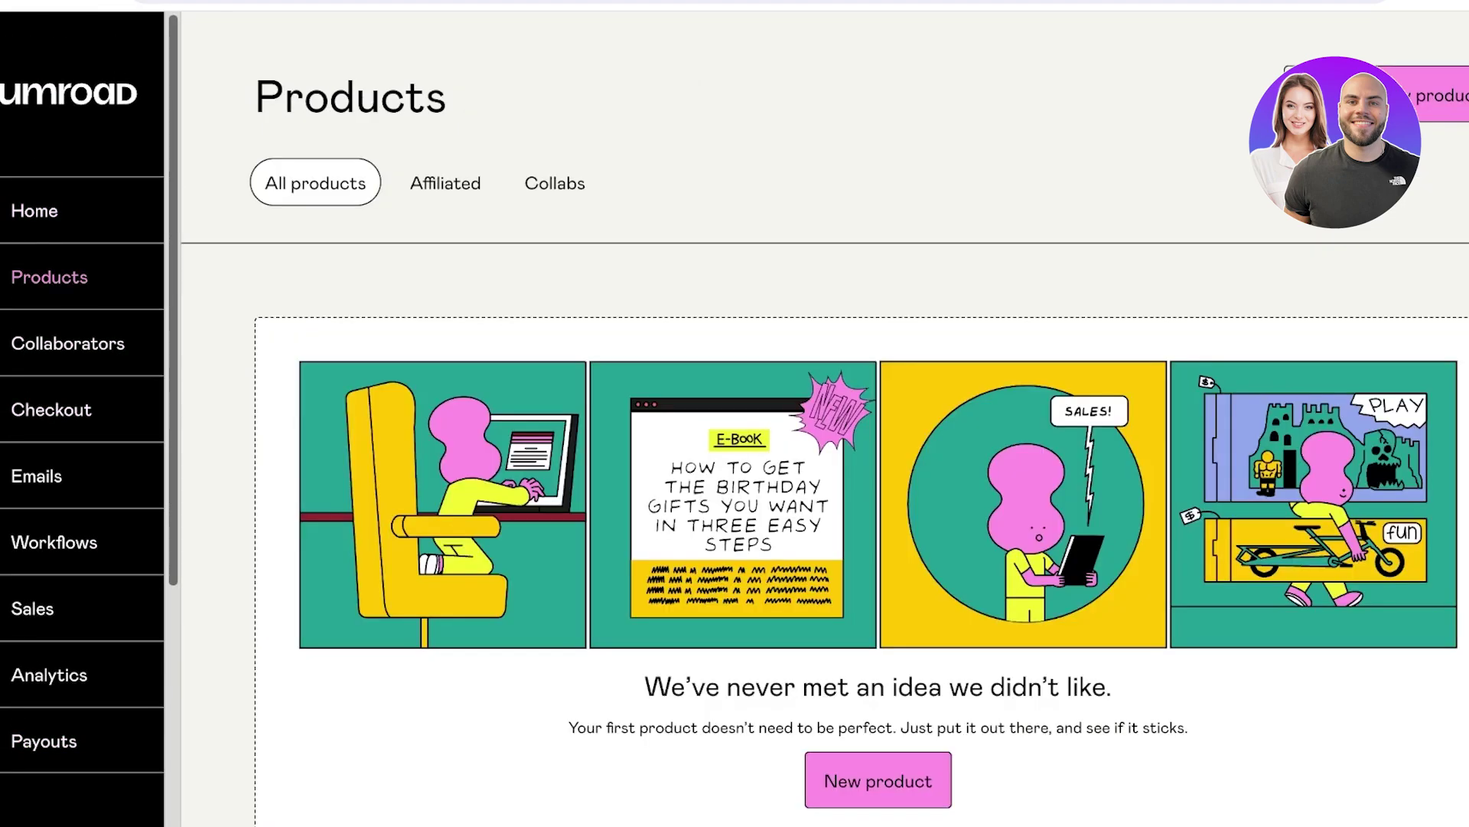
pyautogui.click(68, 342)
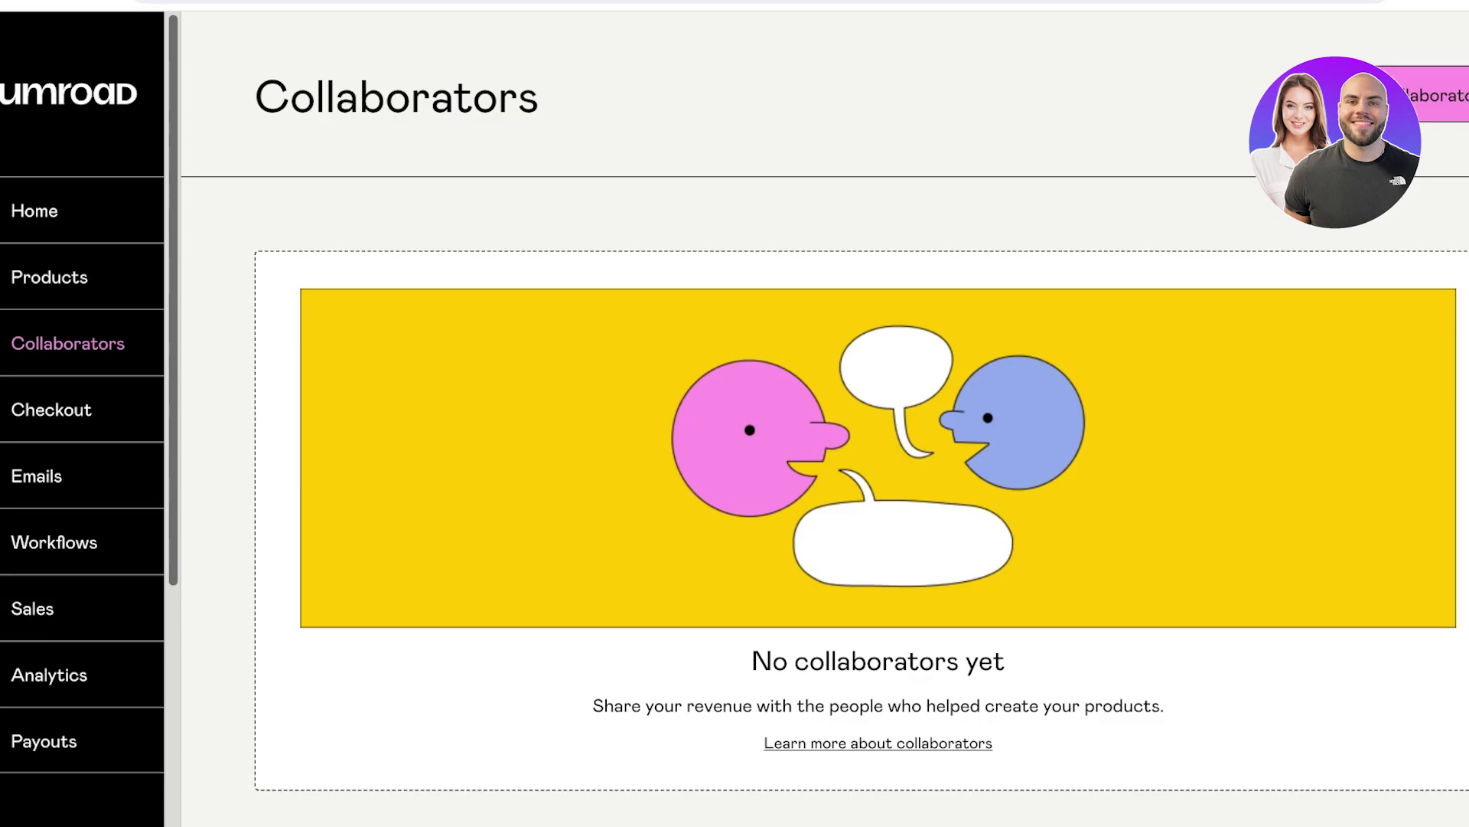
pyautogui.click(51, 409)
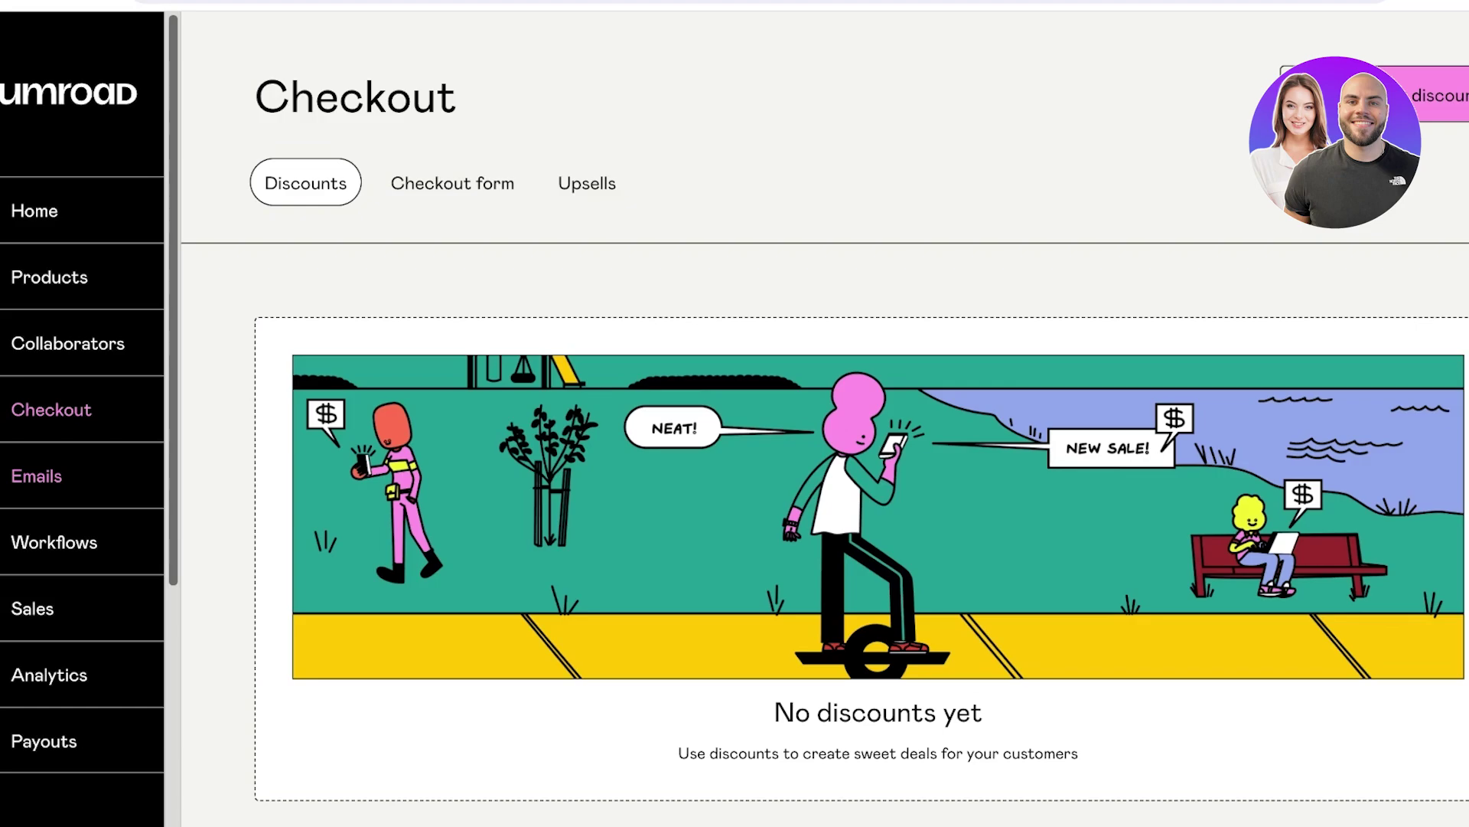
pyautogui.click(36, 475)
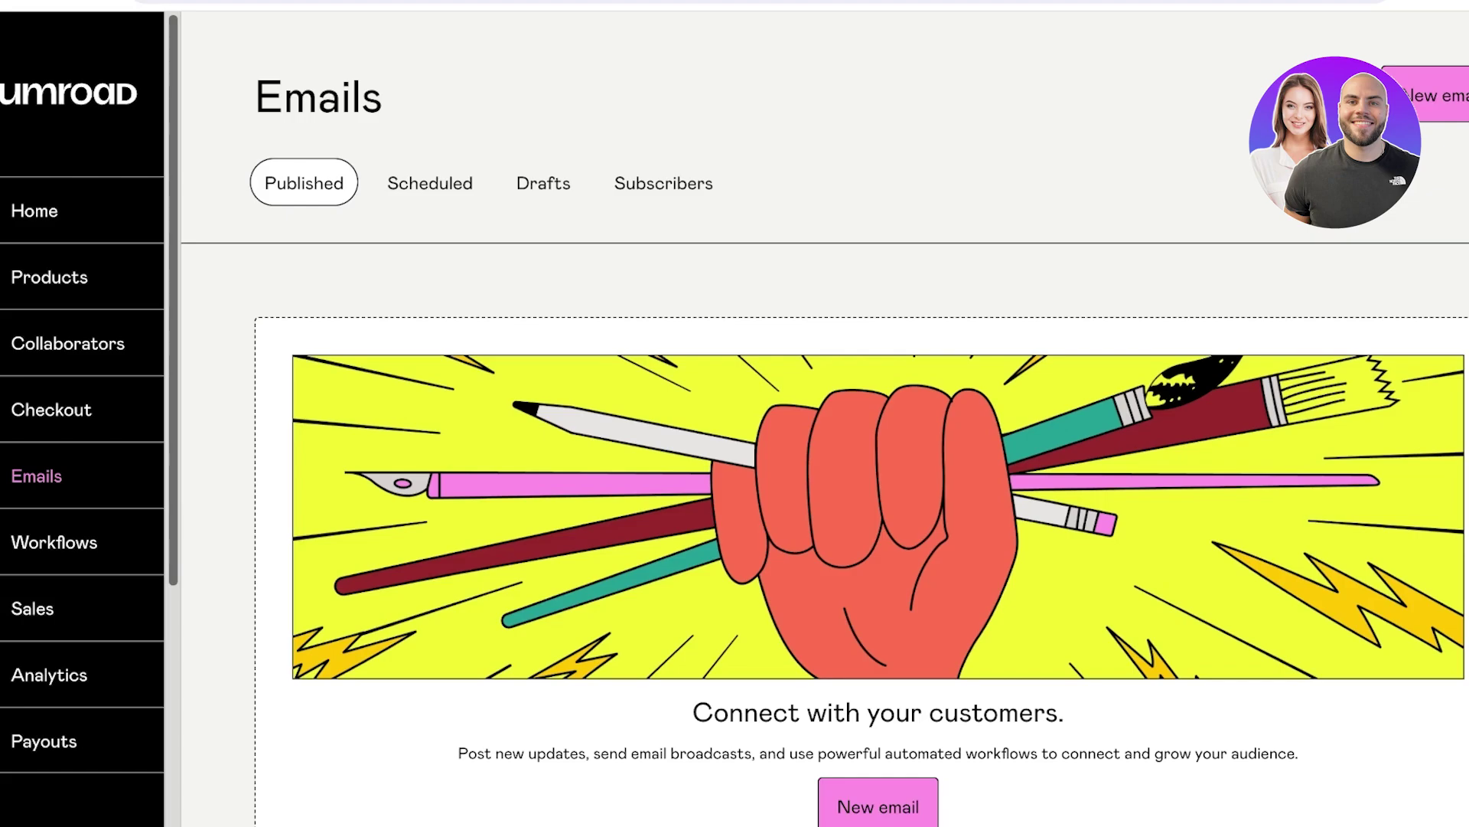
pyautogui.click(53, 541)
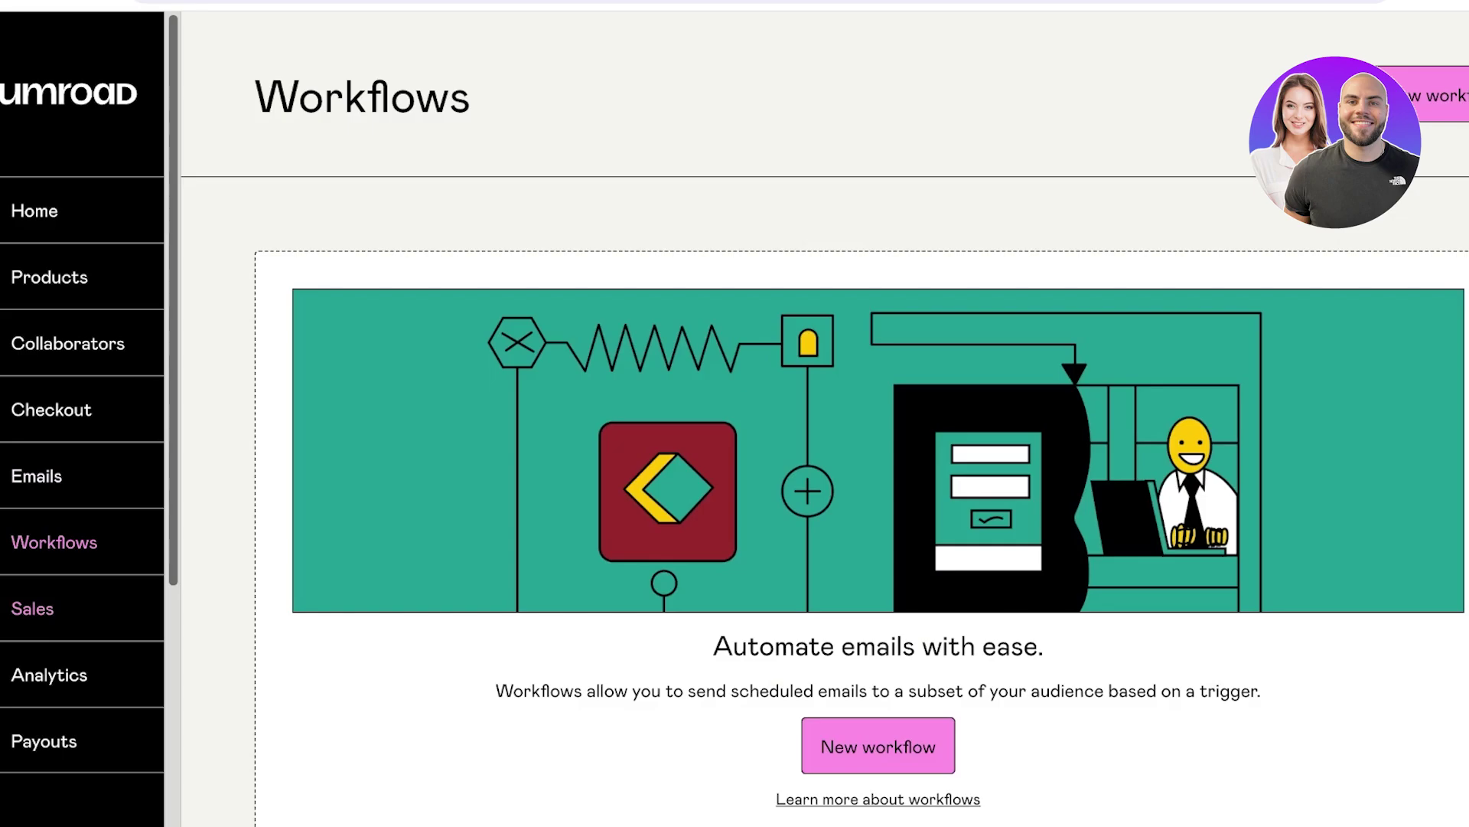
# View the Sales, Analytics and Payouts pages, with a $0 payout balance.
pyautogui.click(32, 609)
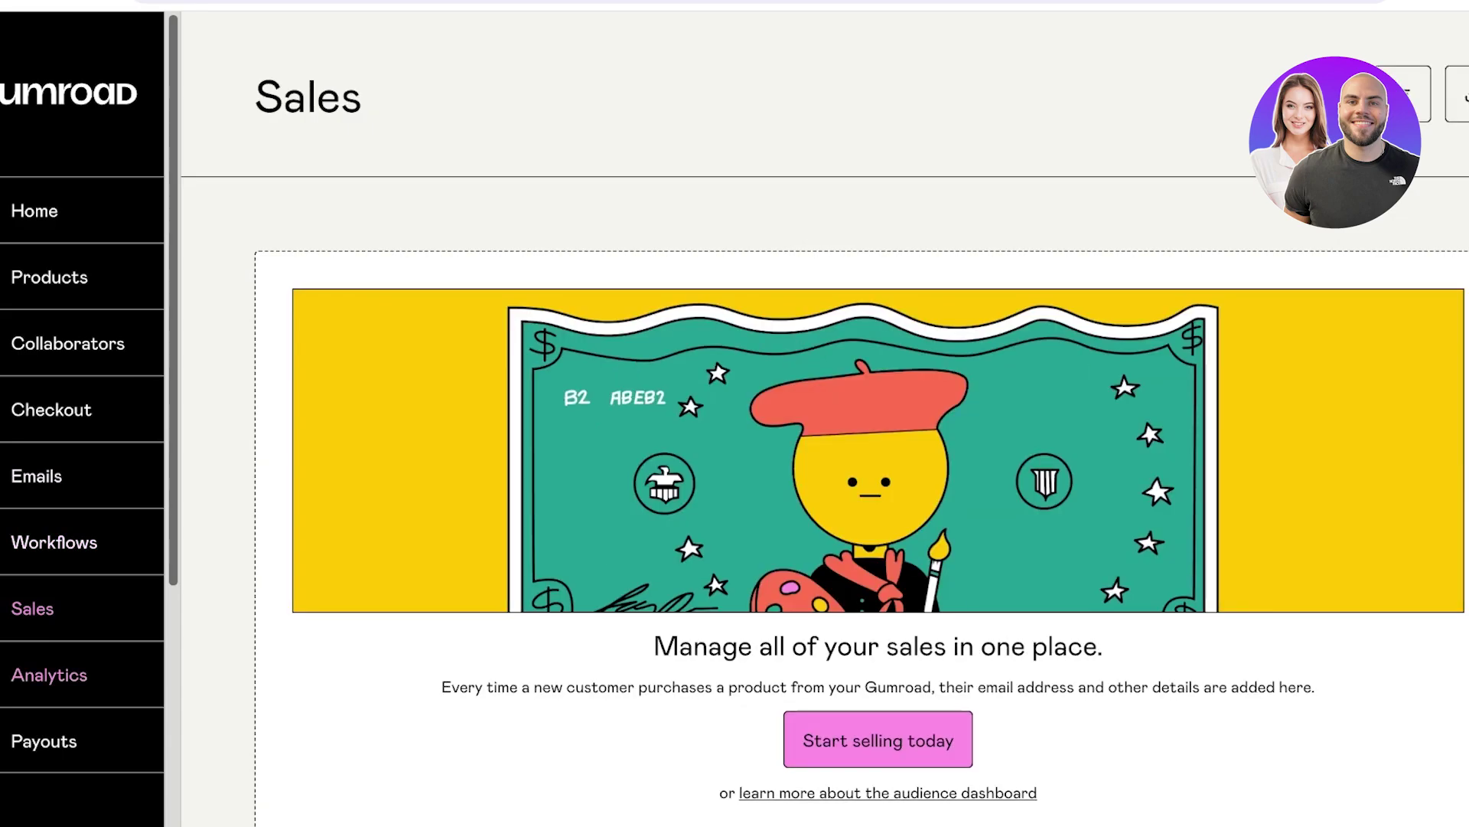
pyautogui.click(49, 674)
pyautogui.click(44, 741)
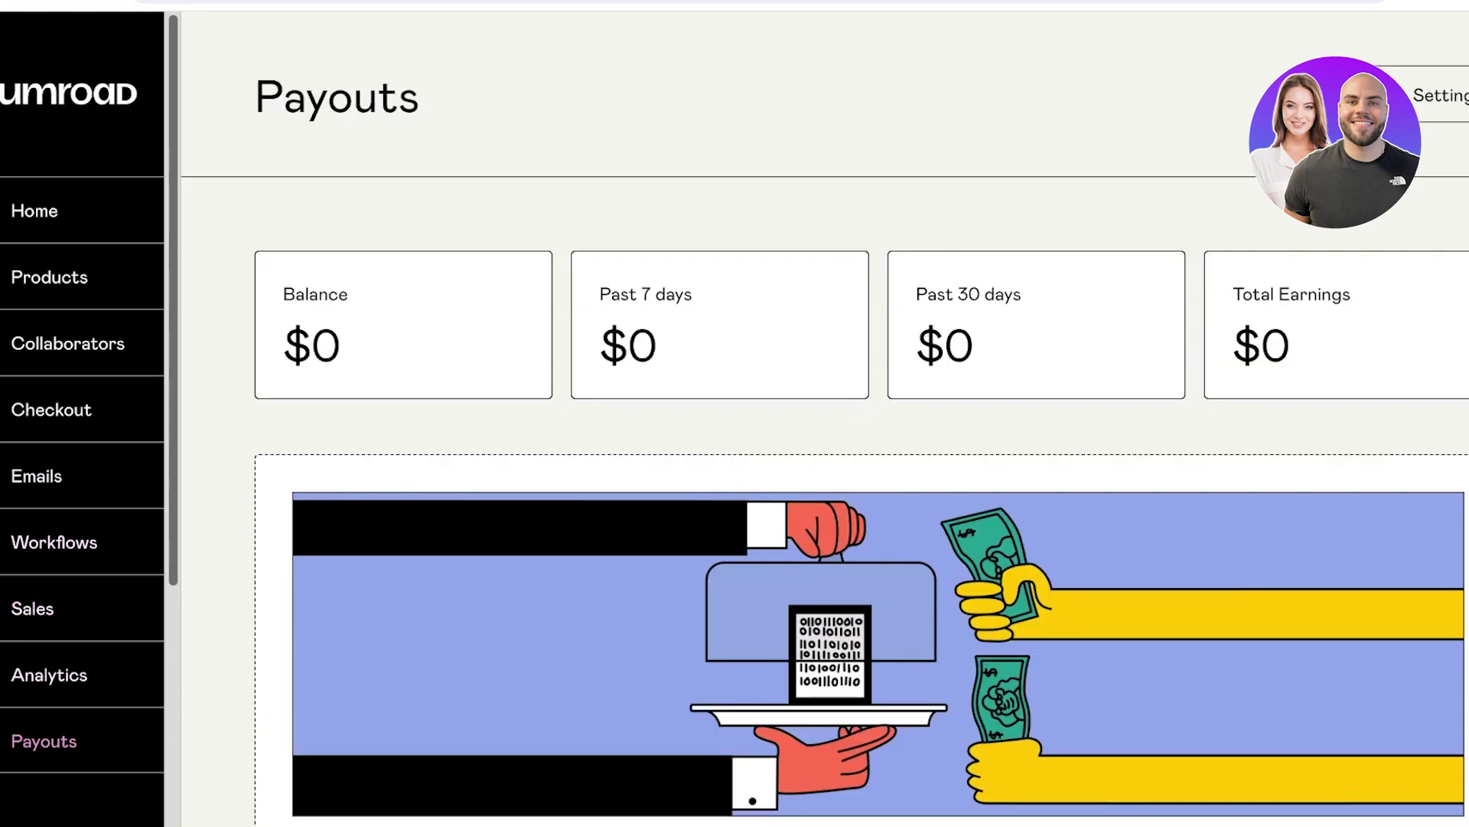
pyautogui.scroll(-3, 861, 460)
pyautogui.scroll(3, 861, 460)
pyautogui.scroll(-5, 82, 459)
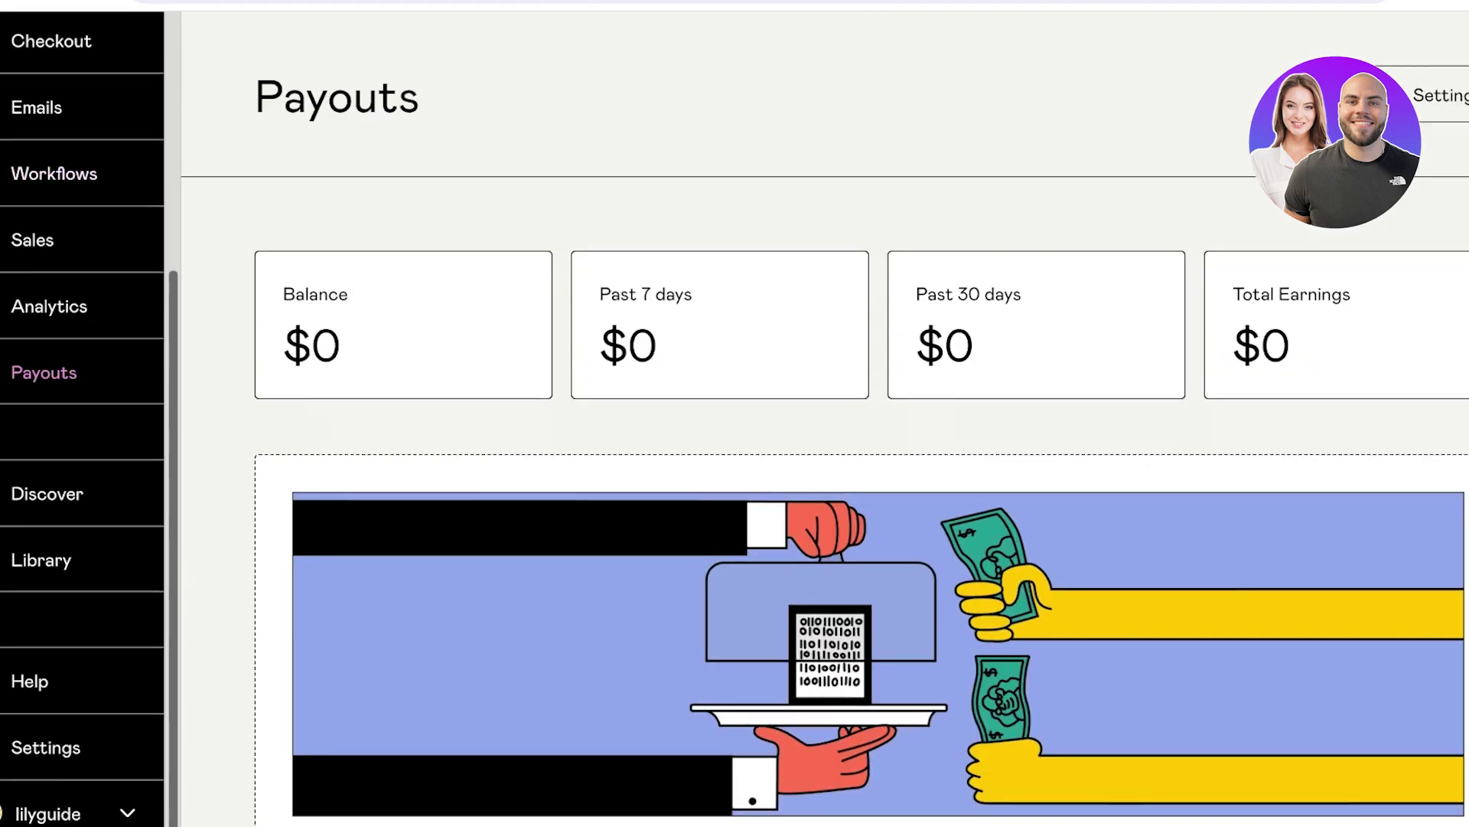
pyautogui.scroll(5, 82, 459)
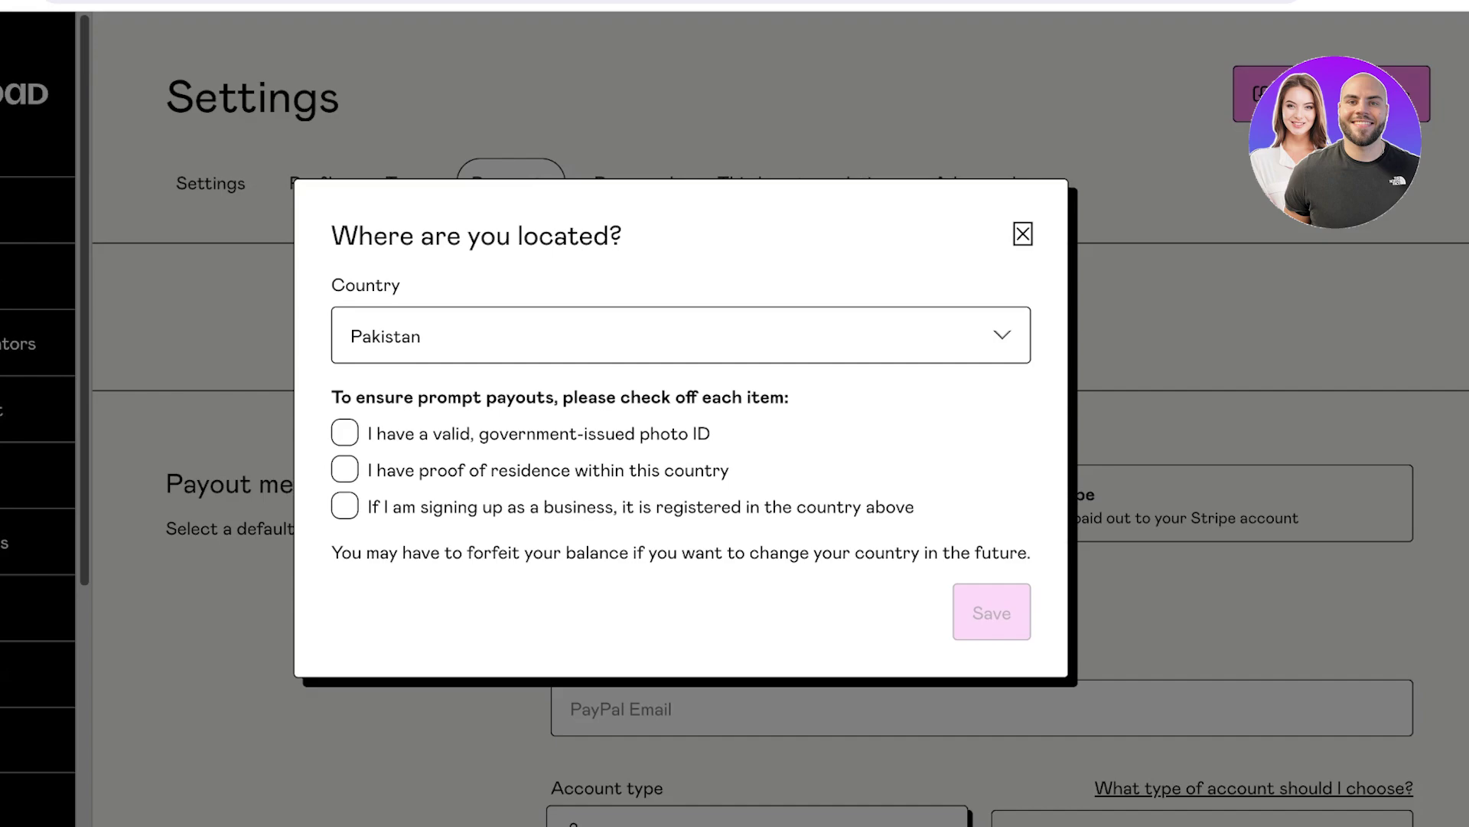
# Tick the photo ID, proof of residence and business registration statements for Pakistan and save.
pyautogui.click(344, 432)
pyautogui.click(345, 469)
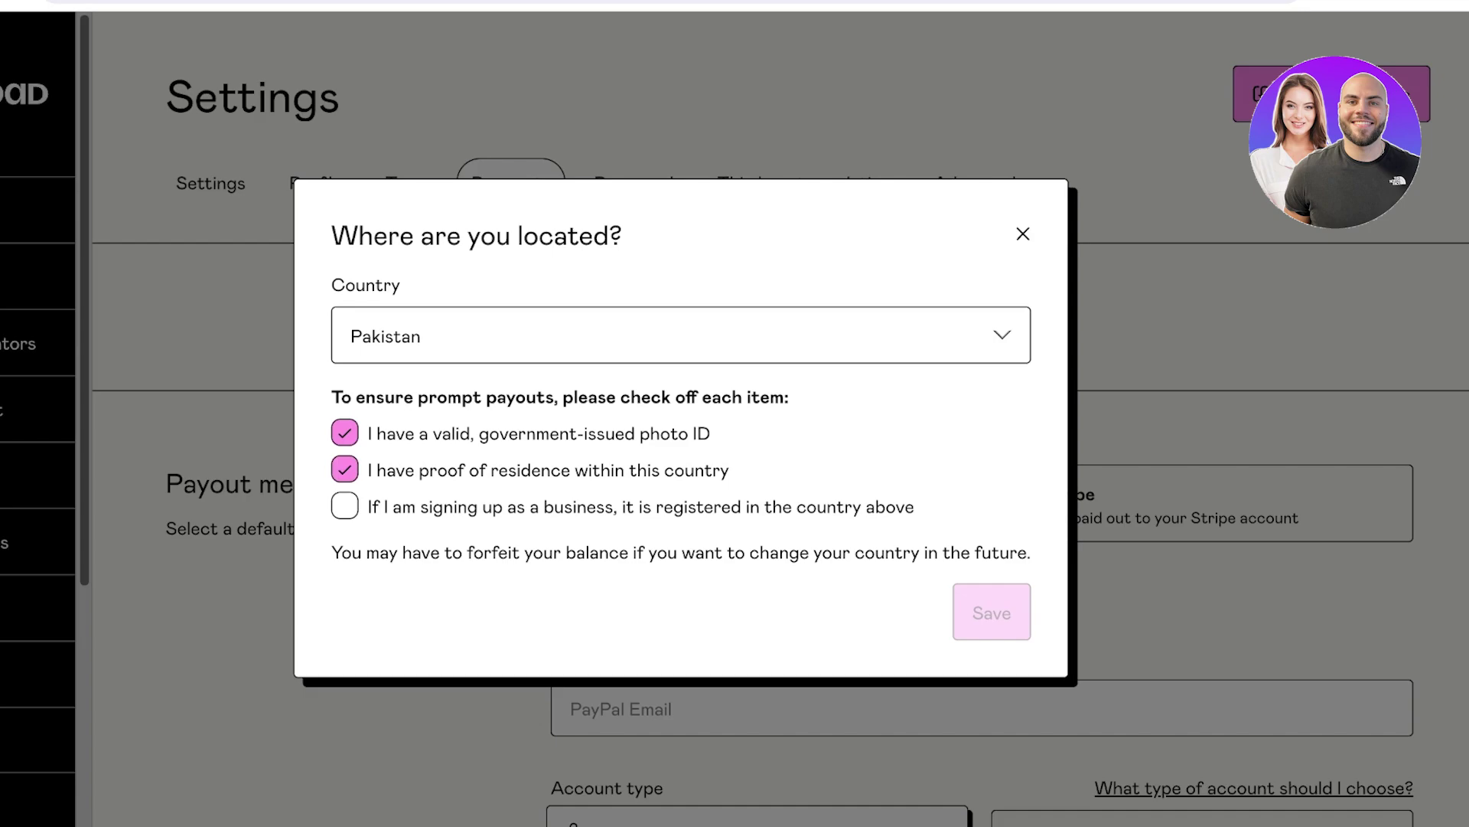
pyautogui.click(344, 505)
pyautogui.press('space')
pyautogui.press('space')
pyautogui.press('Tab')
pyautogui.press('Return')
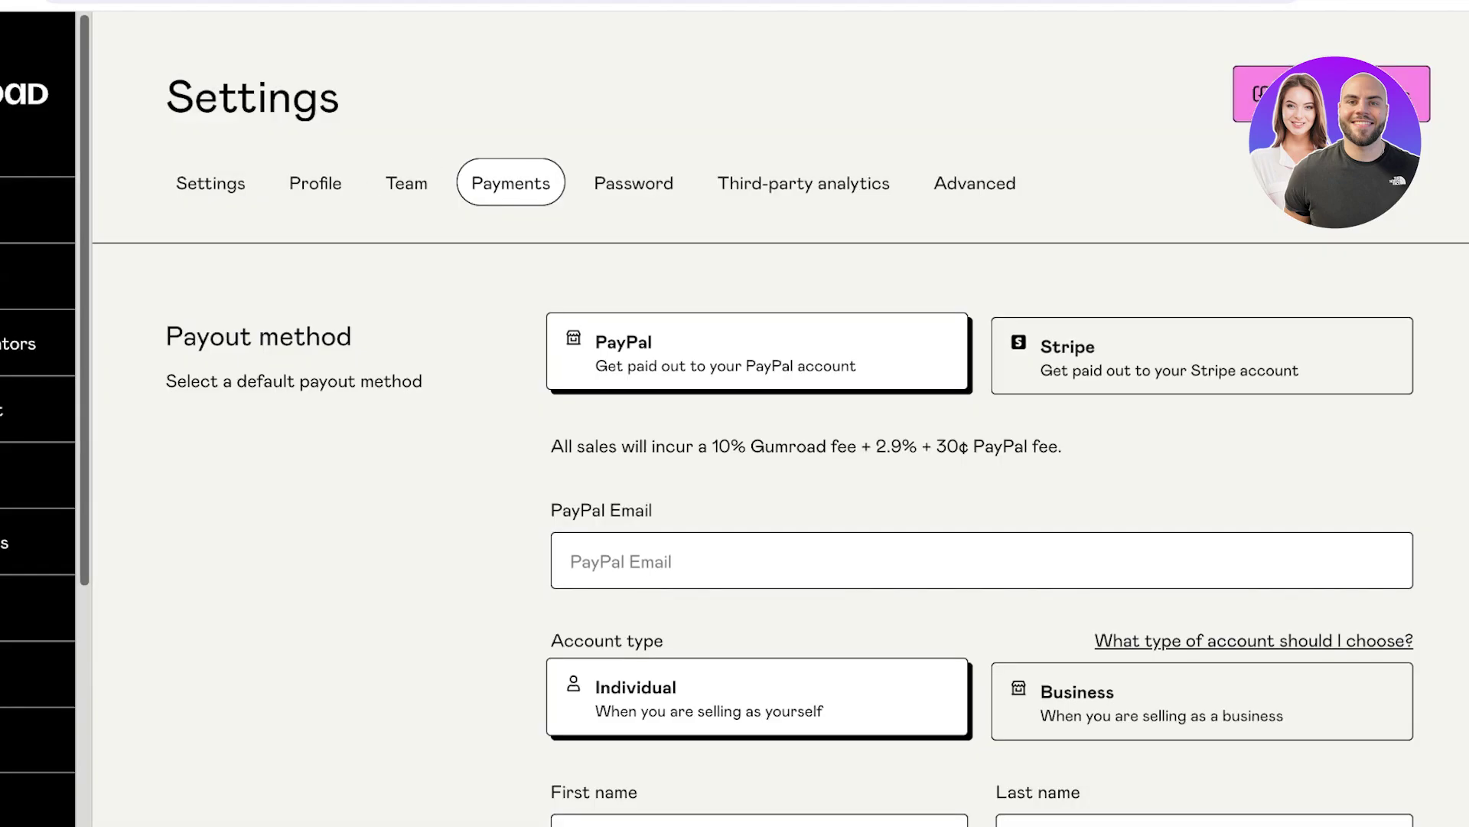
# Compare the PayPal and Stripe payout cards and select Stripe, with its 10% fee.
pyautogui.scroll(-5, 38, 459)
pyautogui.scroll(-15, 979, 536)
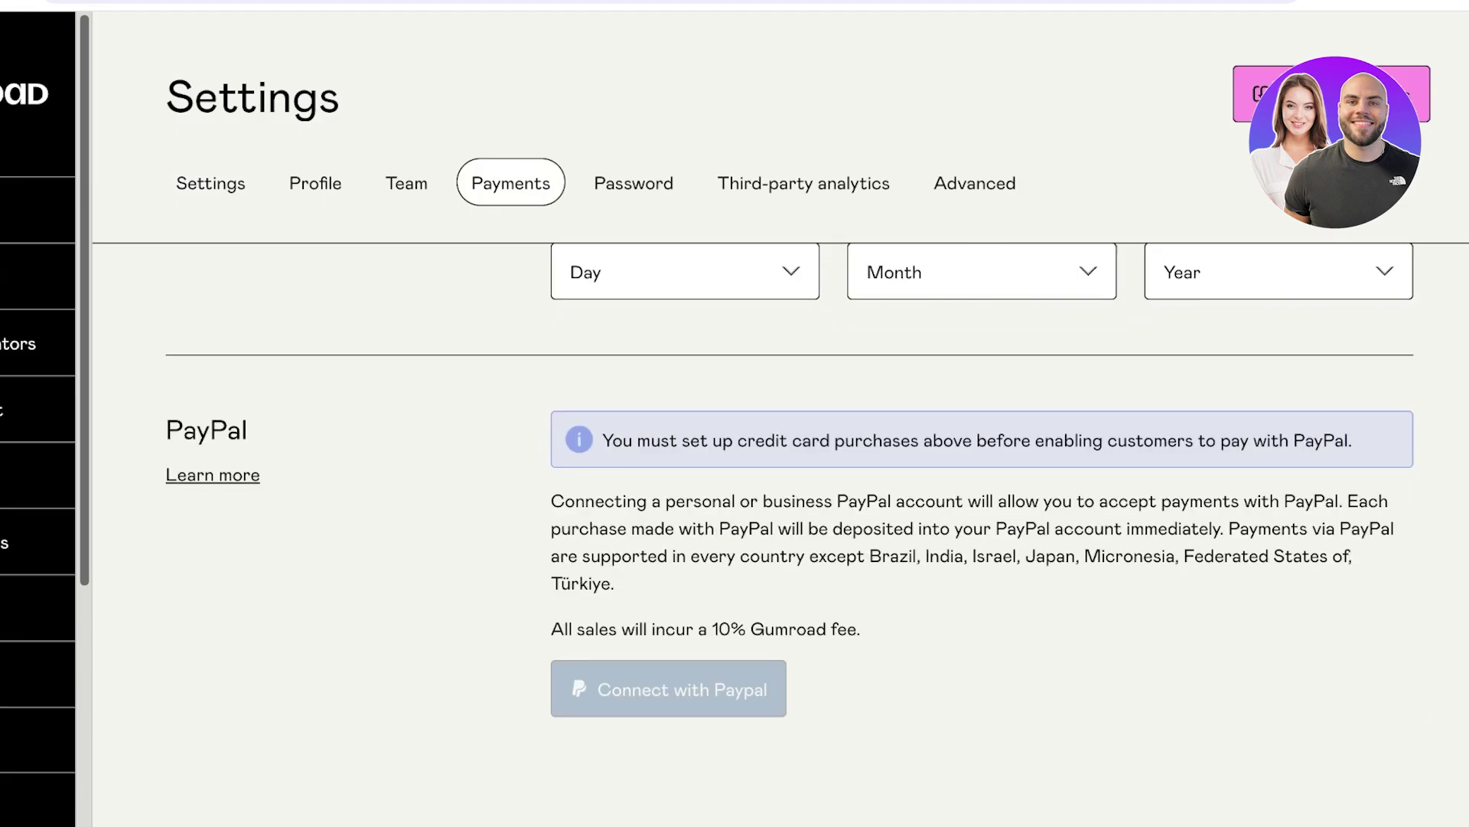
pyautogui.scroll(15, 980, 535)
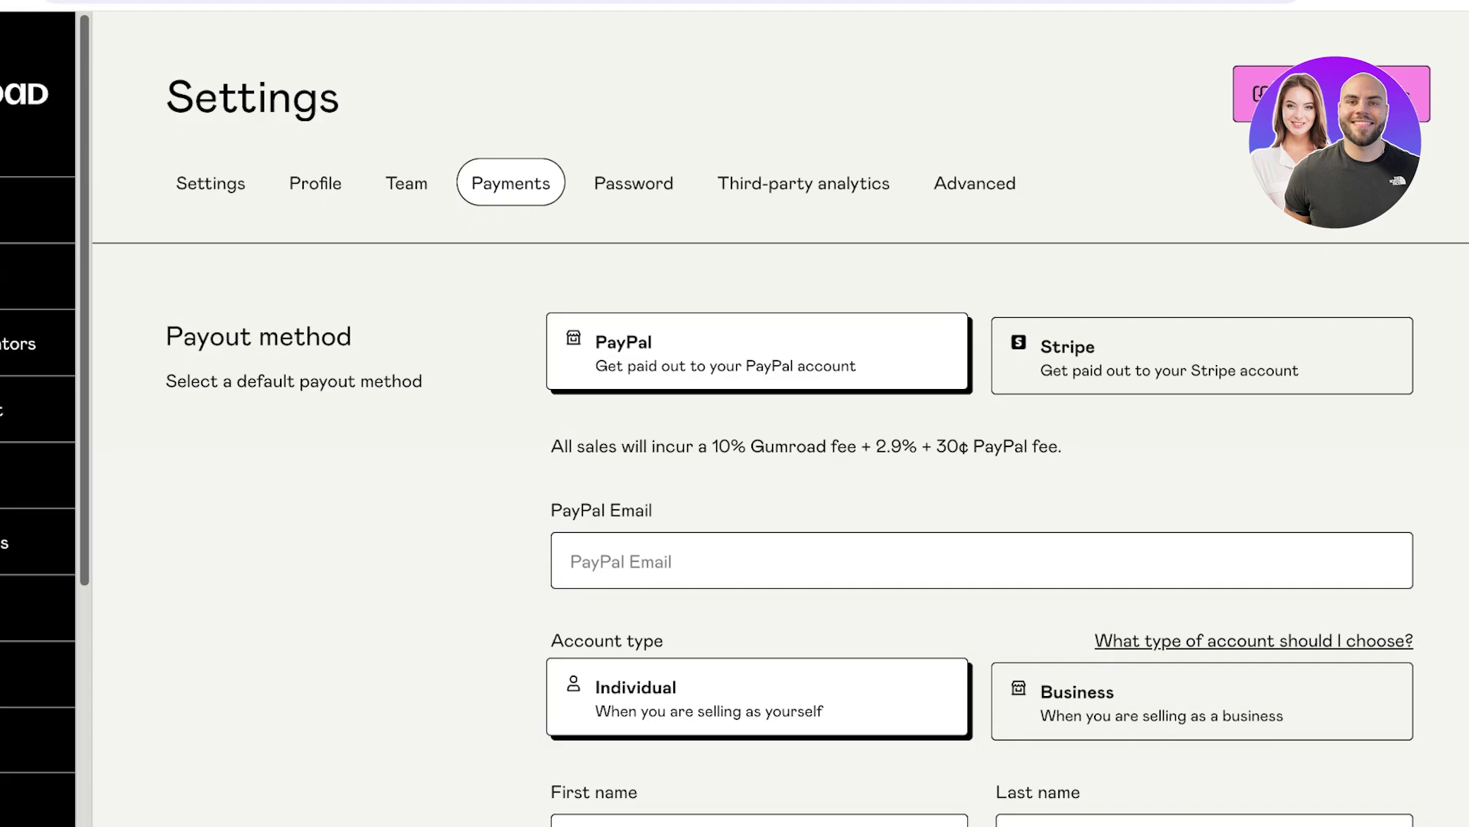
pyautogui.click(1198, 353)
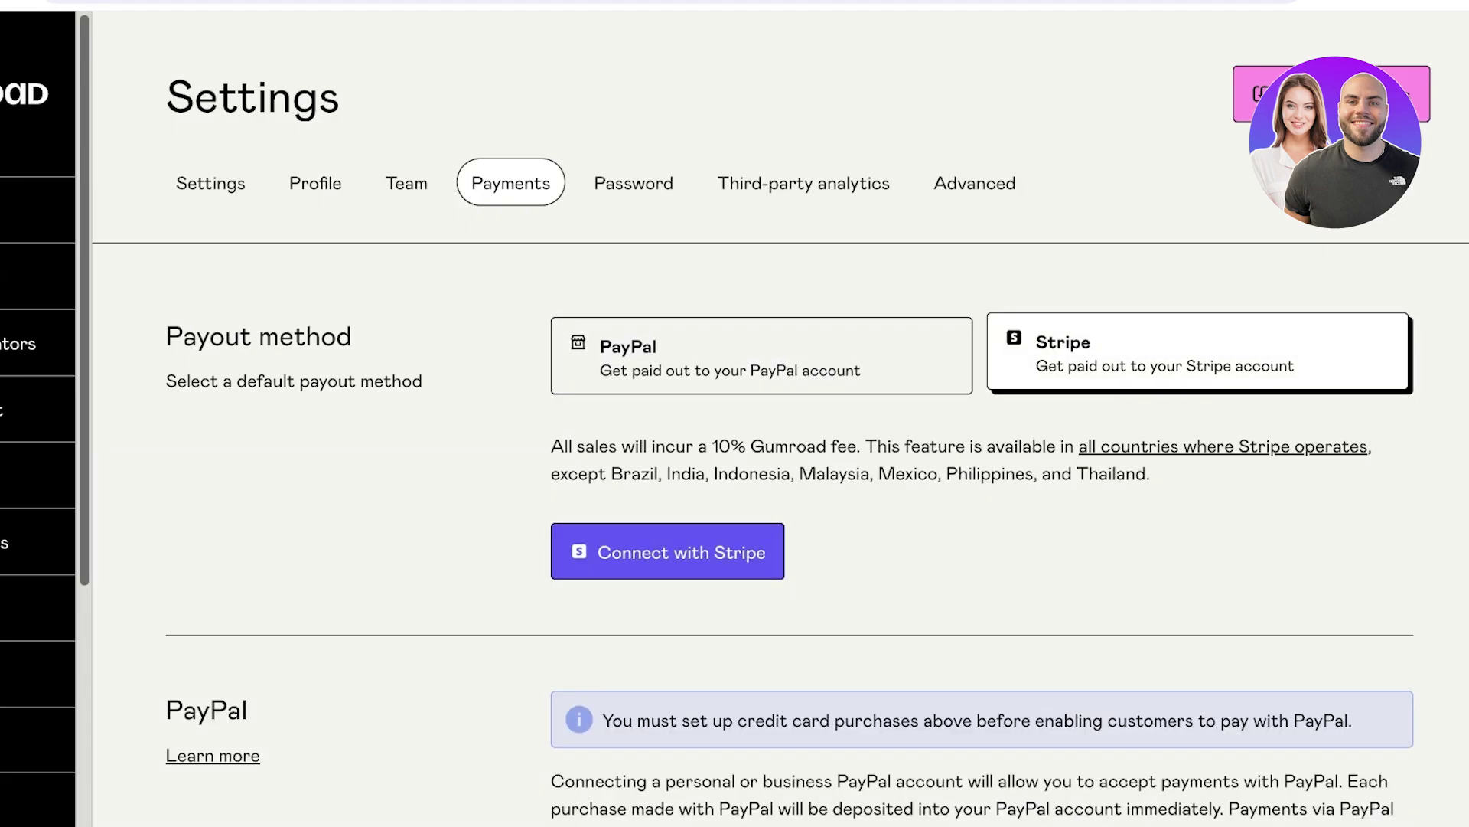
pyautogui.click(762, 355)
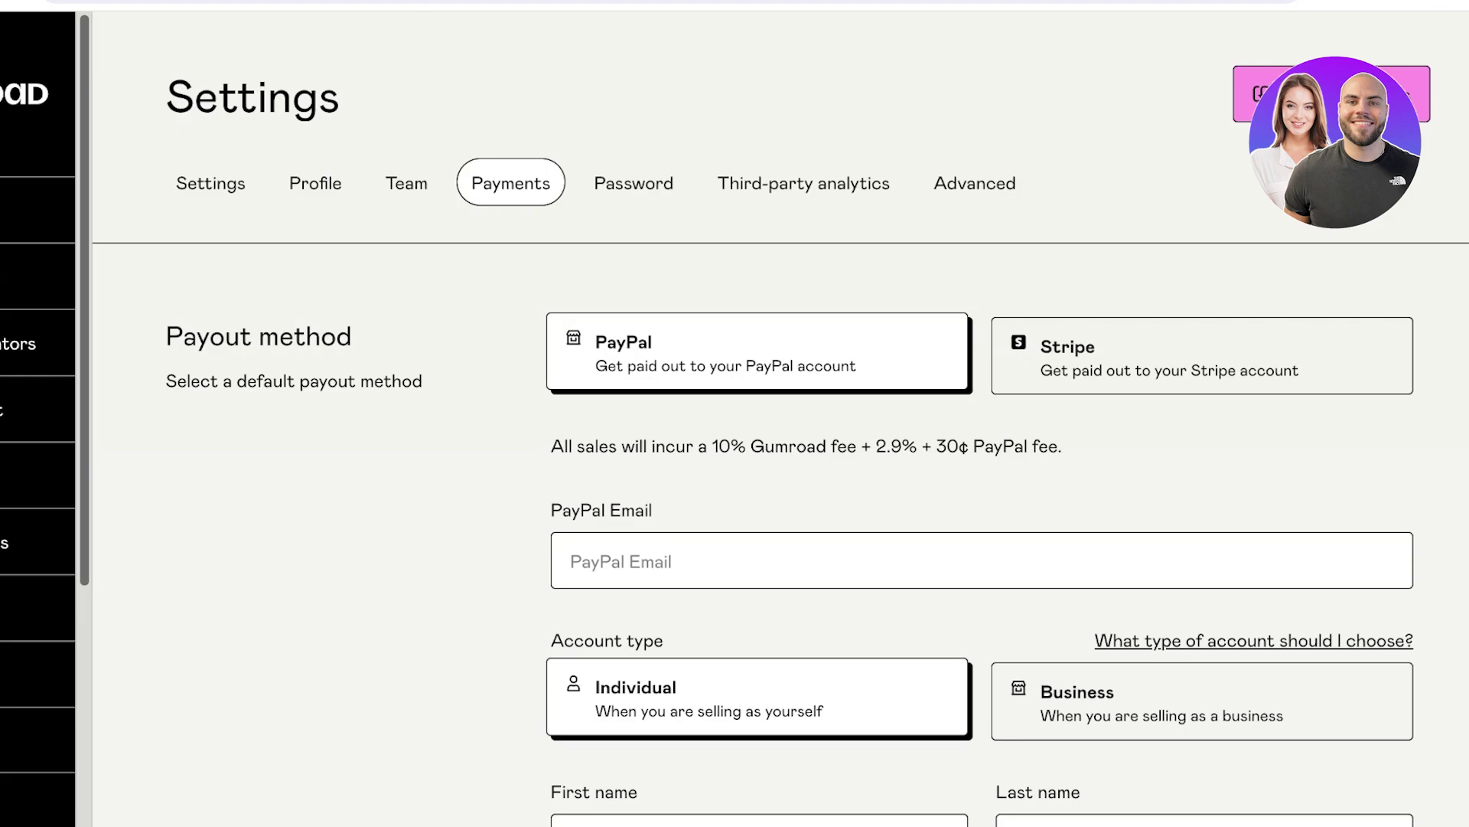
pyautogui.moveTo(713, 446); pyautogui.dragTo(807, 446)
pyautogui.click(1202, 355)
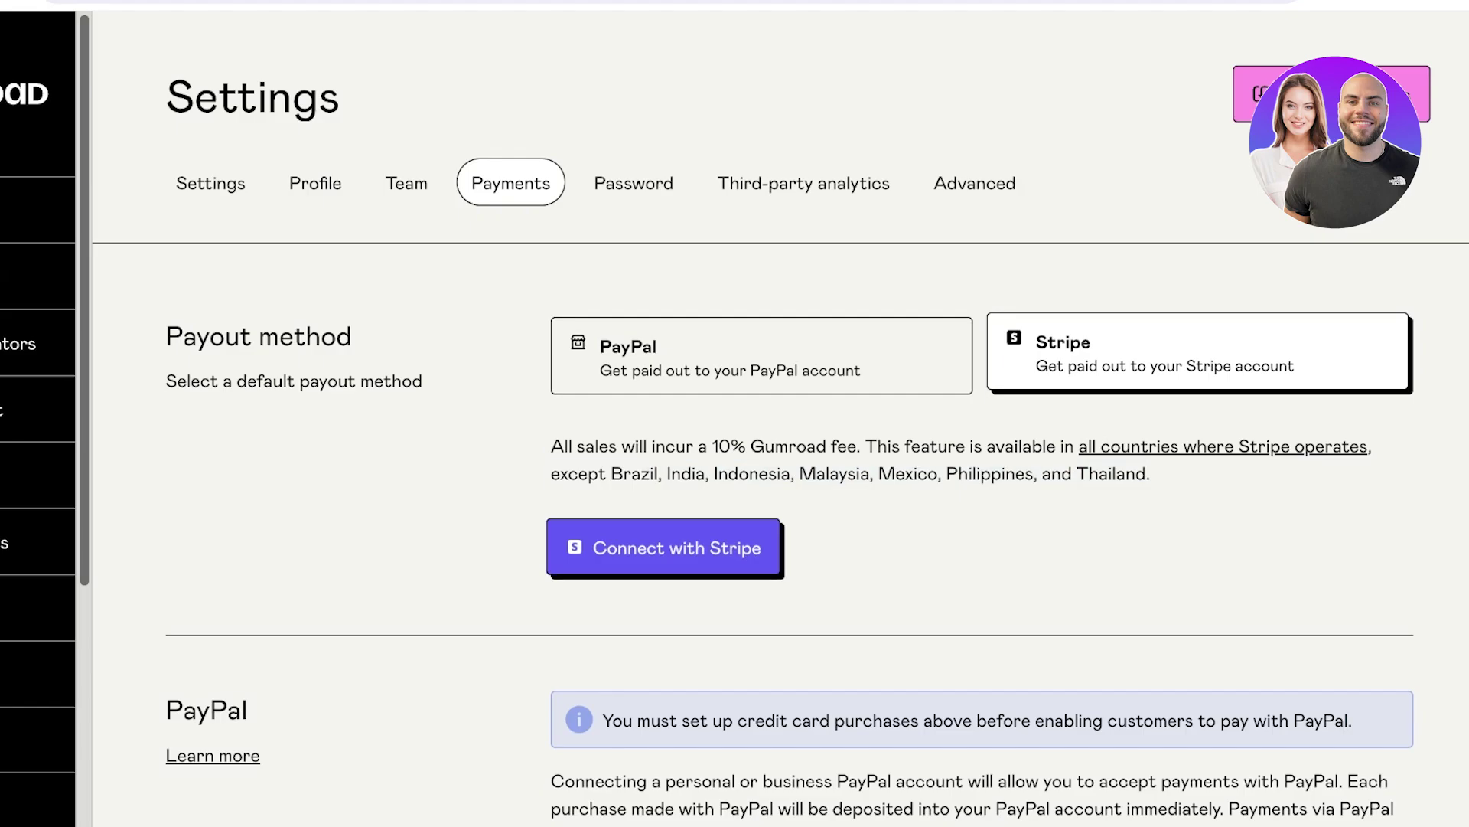
# Sign in to Stripe, connect the Unnamed account for payouts, and check the empty Products list.
pyautogui.click(663, 547)
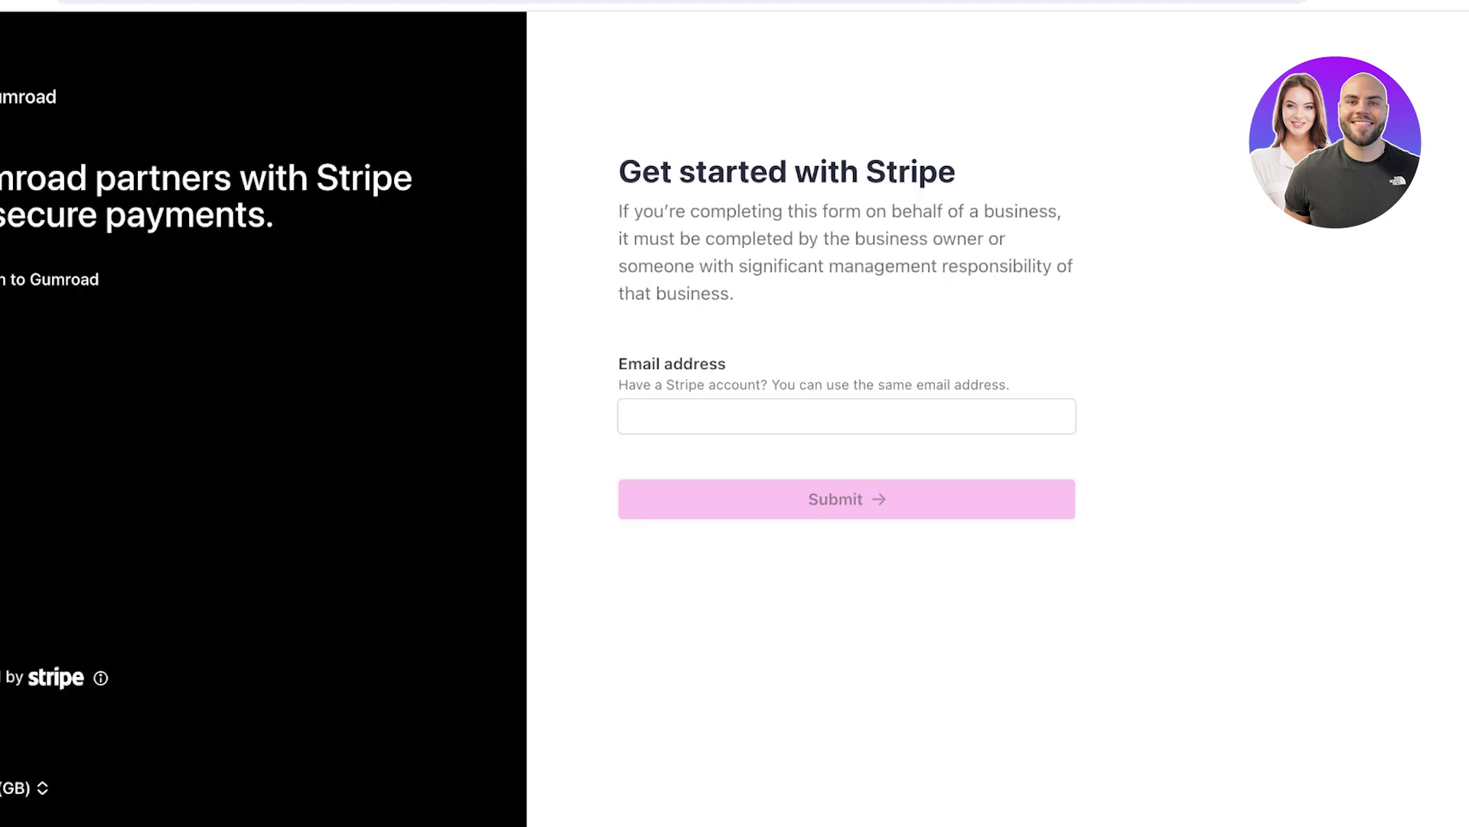
pyautogui.press('Return')
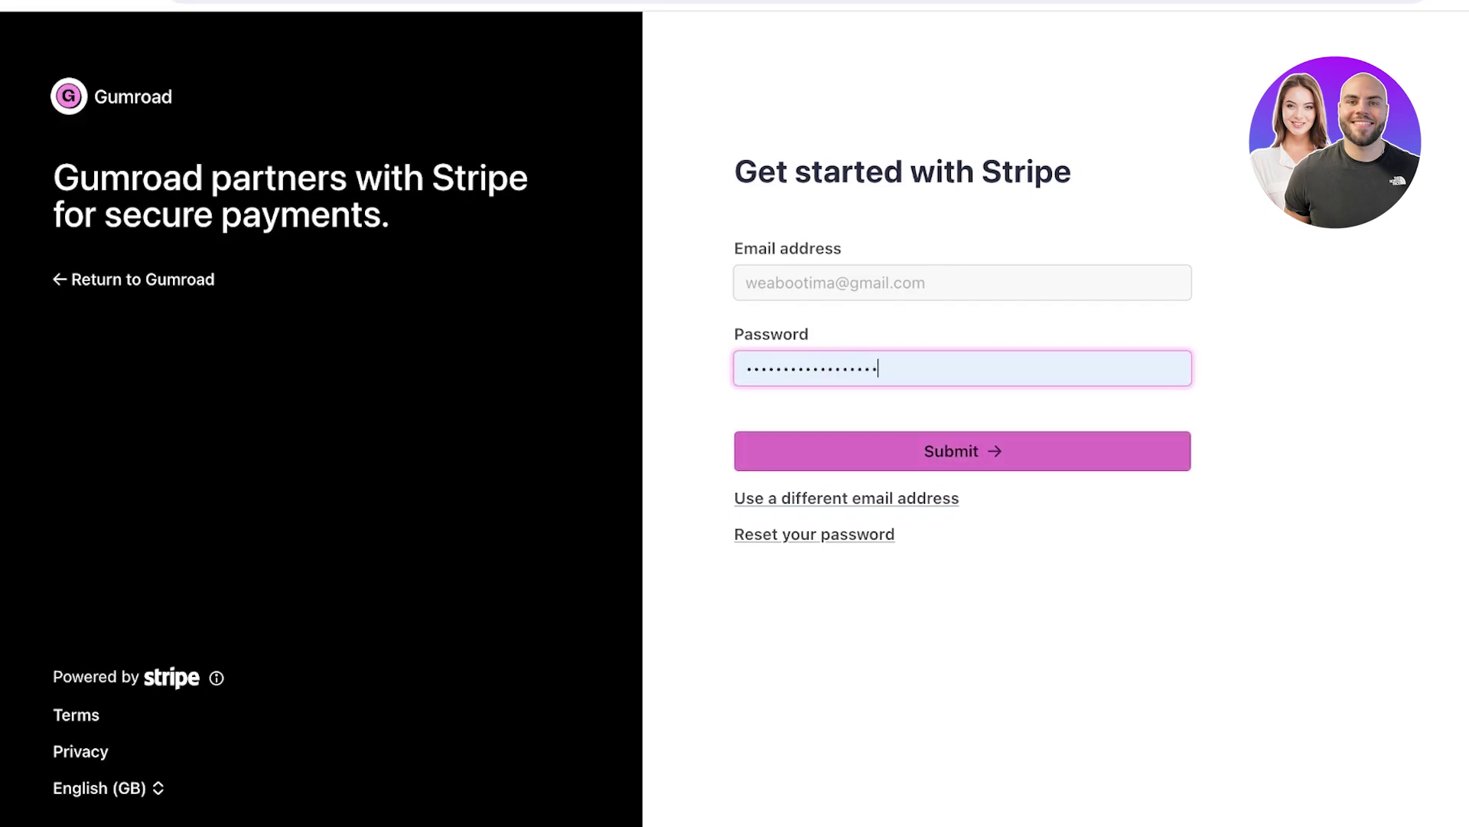
pyautogui.press('Return')
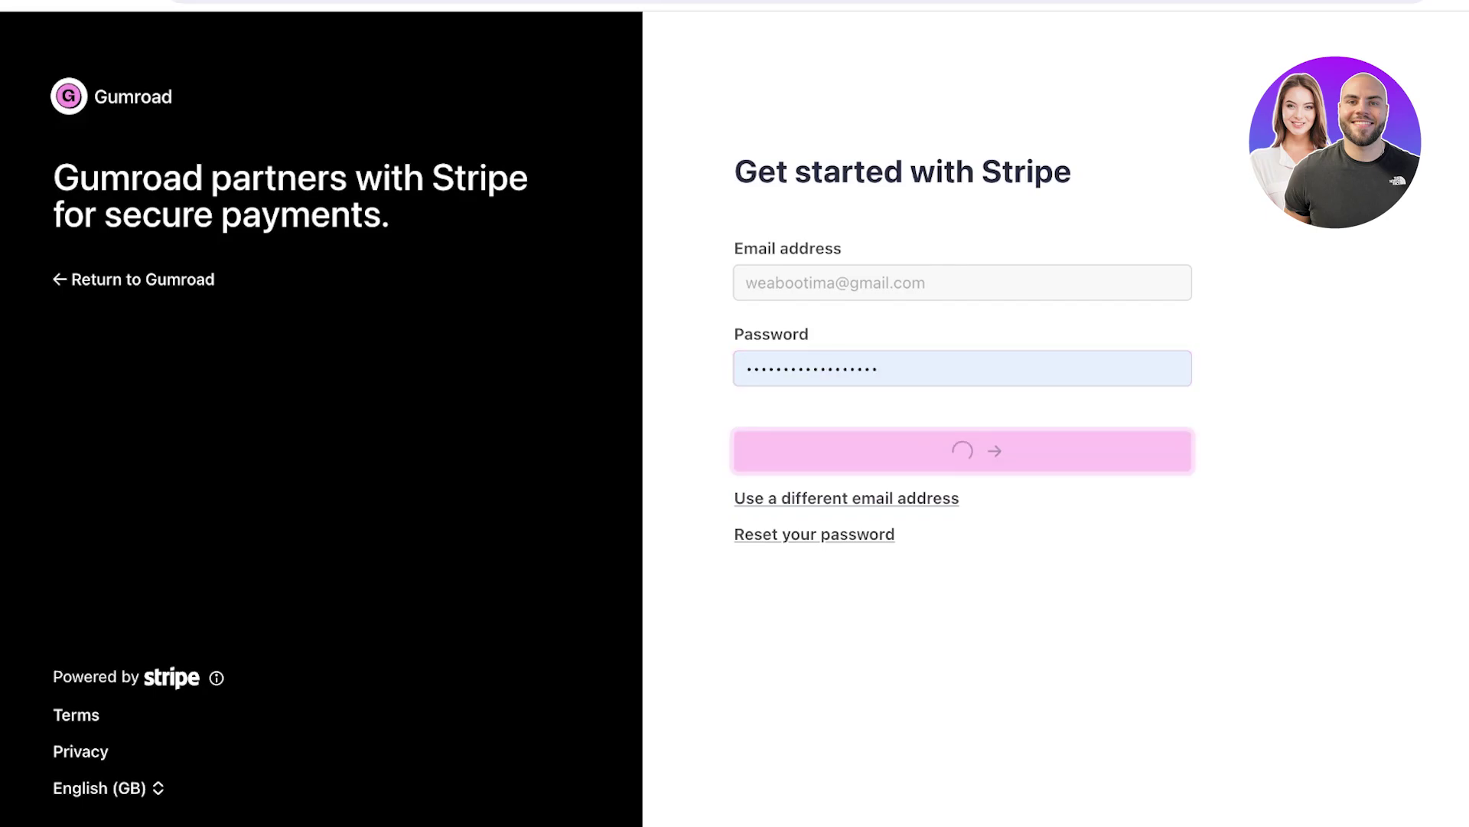
pyautogui.press('Down')
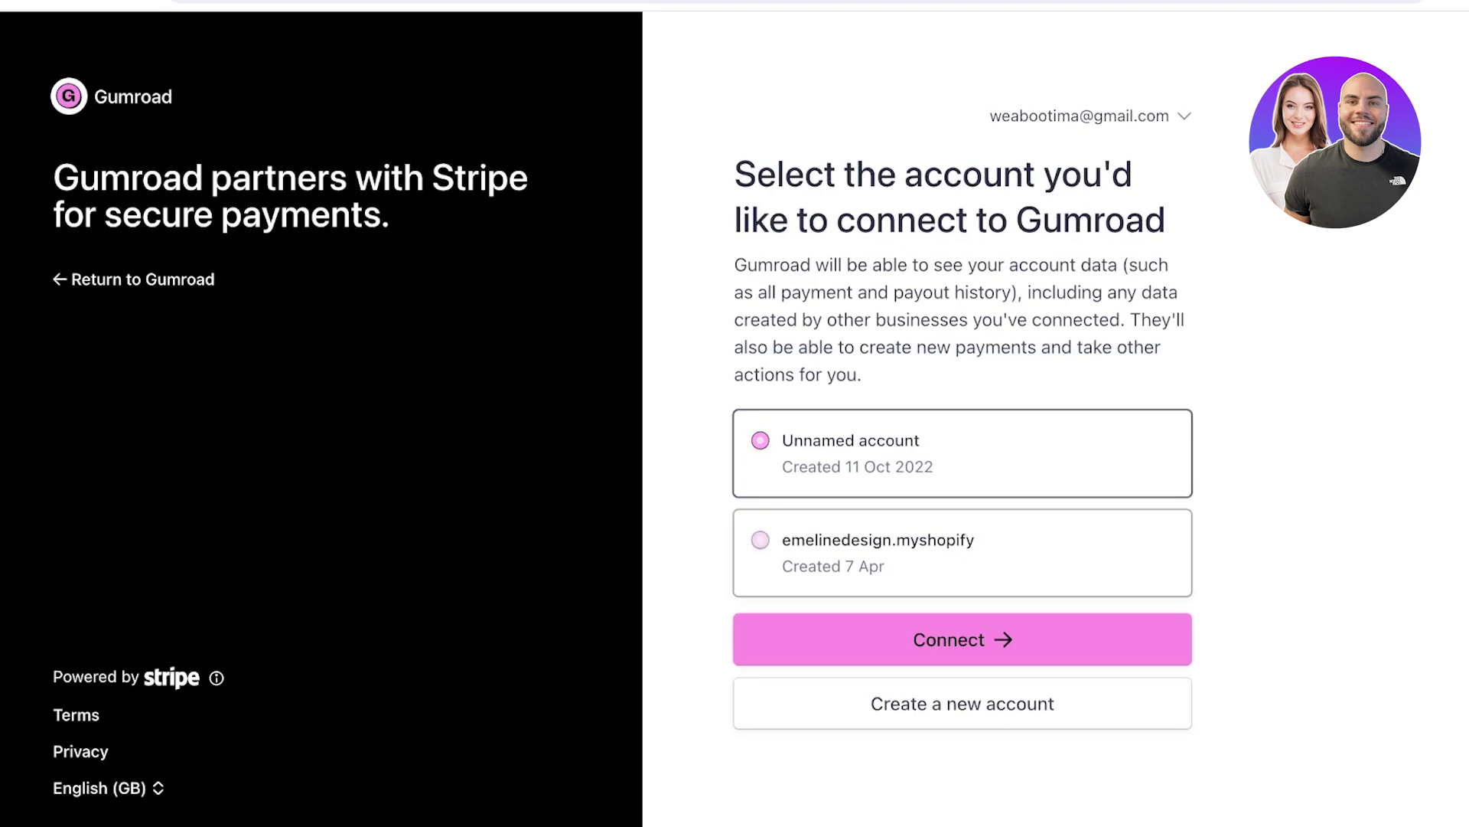
pyautogui.press('Up')
pyautogui.press('Return')
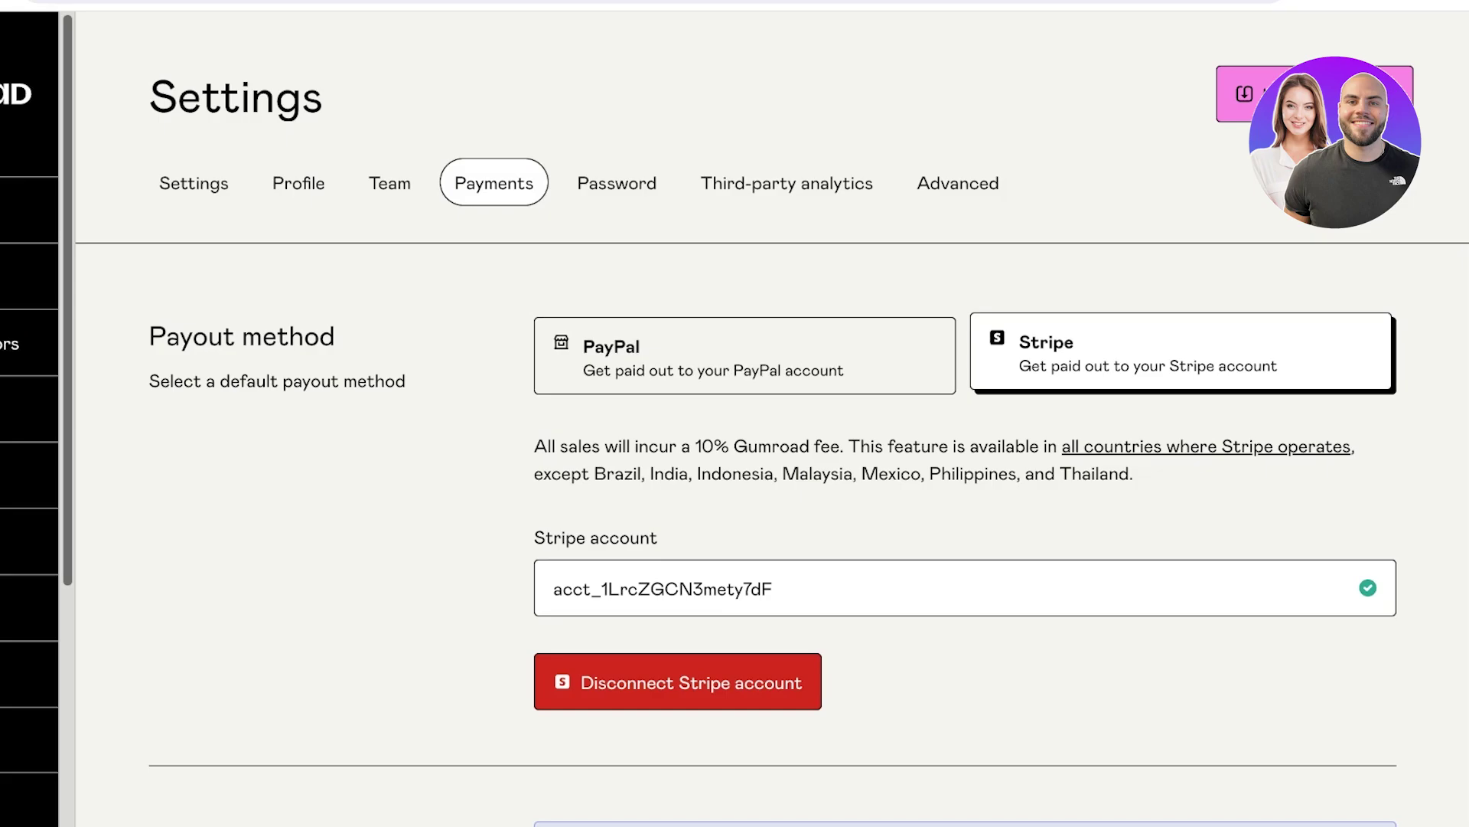
pyautogui.scroll(-3, 965, 536)
pyautogui.scroll(3, 964, 535)
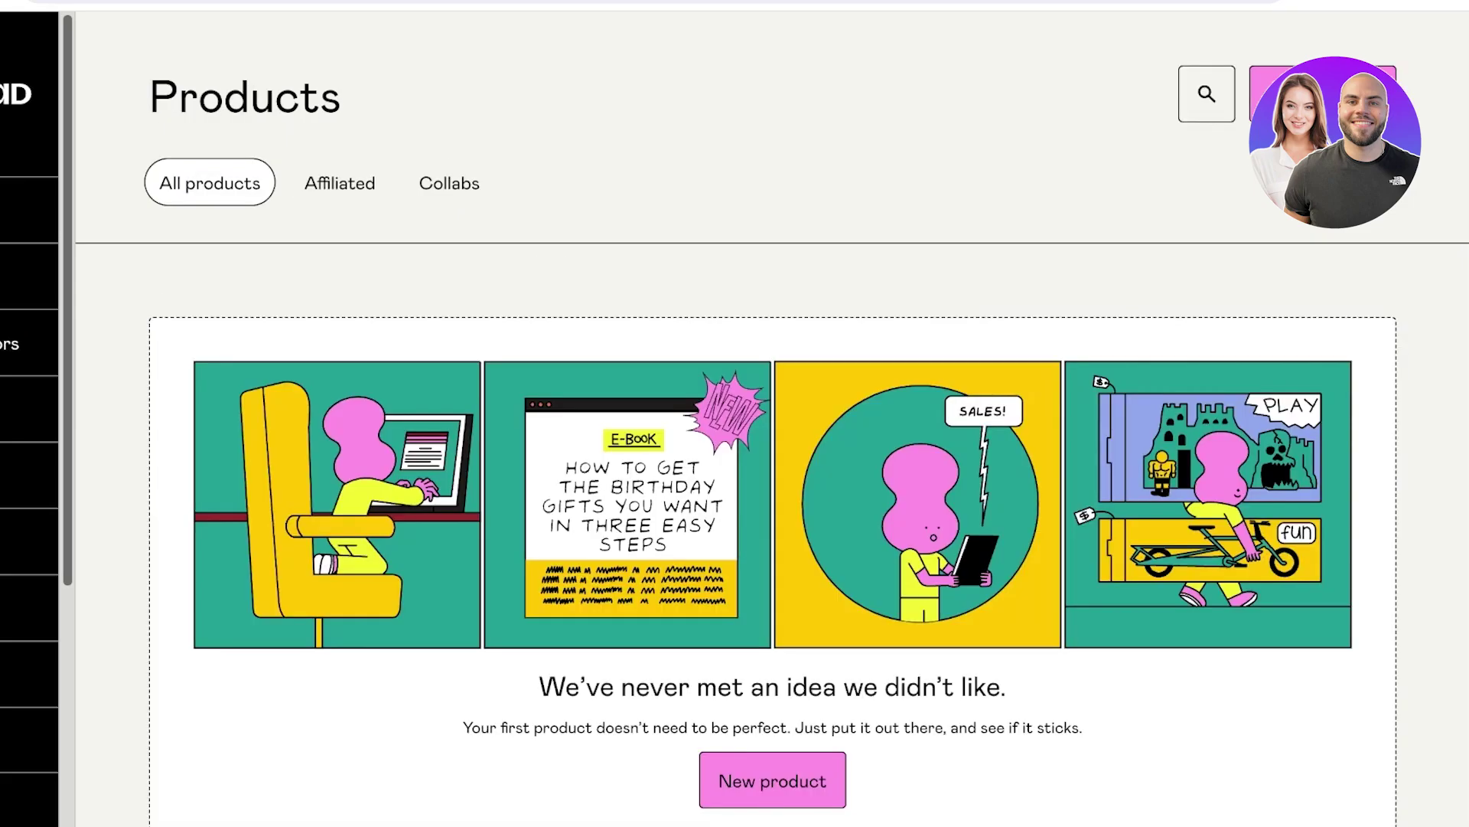
pyautogui.scroll(-2, 773, 505)
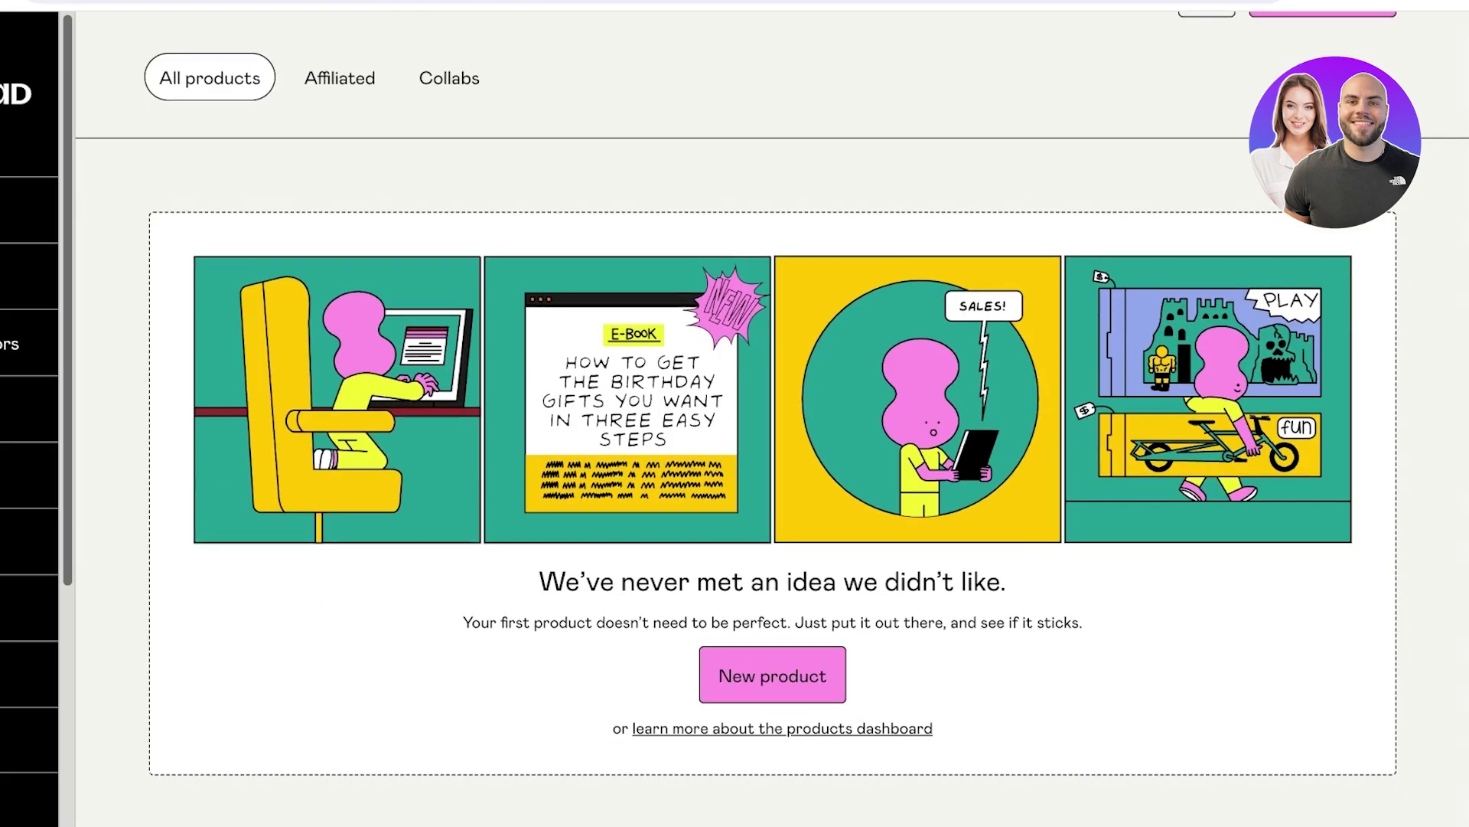
# Start a new product and compare the Course or tutorial type with Digital product.
pyautogui.click(770, 673)
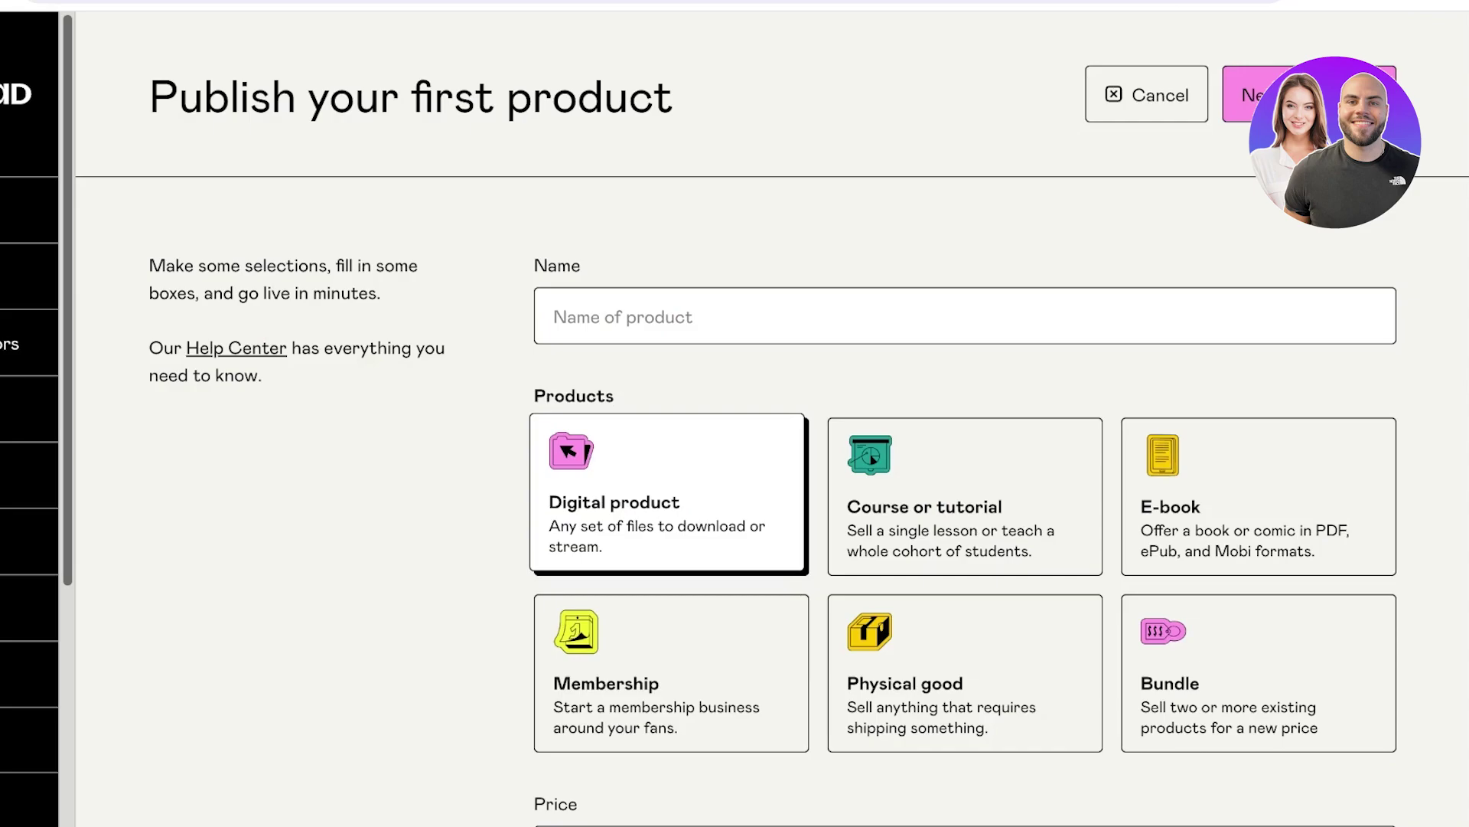
pyautogui.scroll(-2, 773, 428)
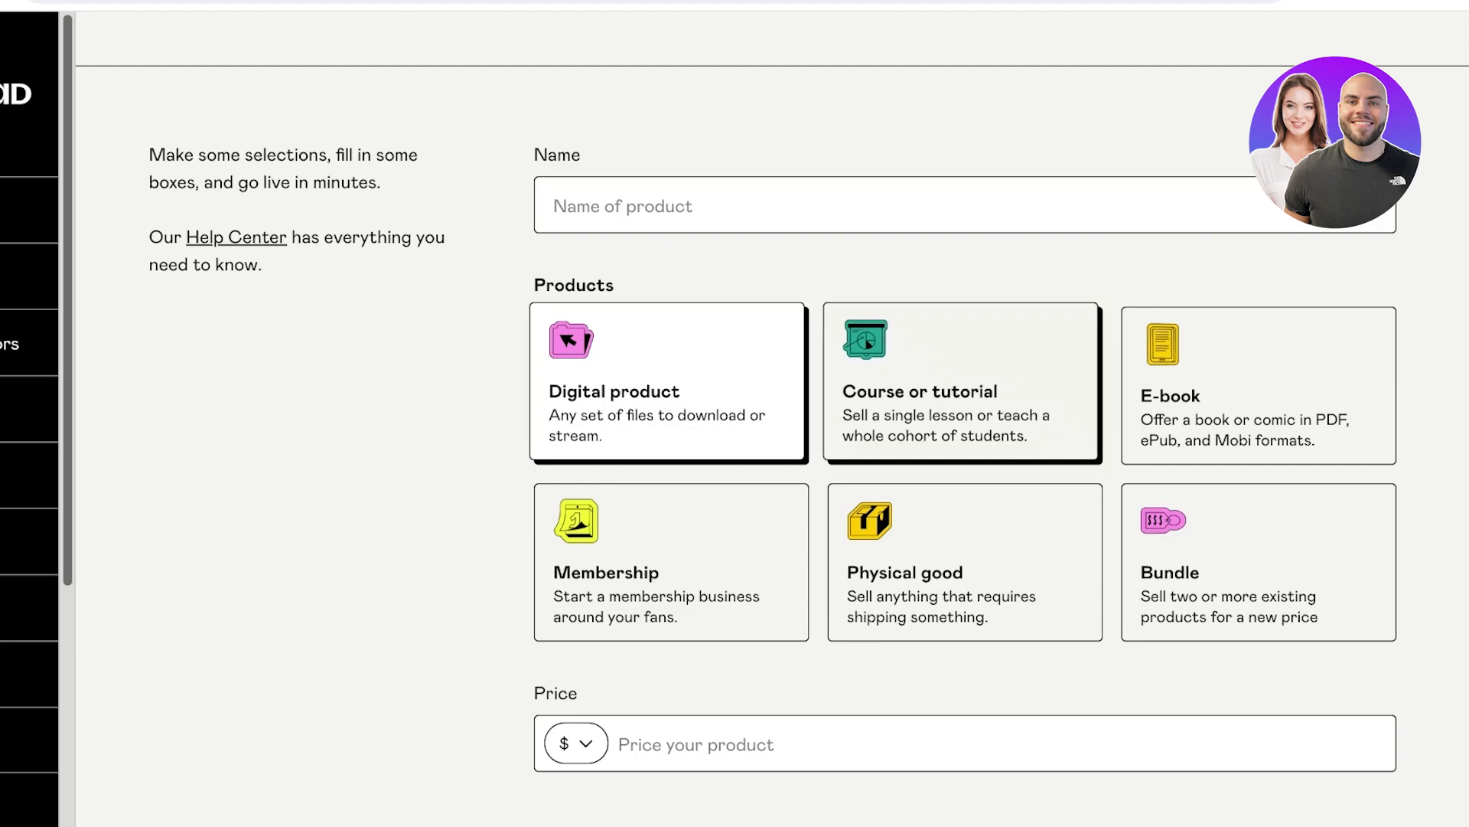
pyautogui.click(961, 382)
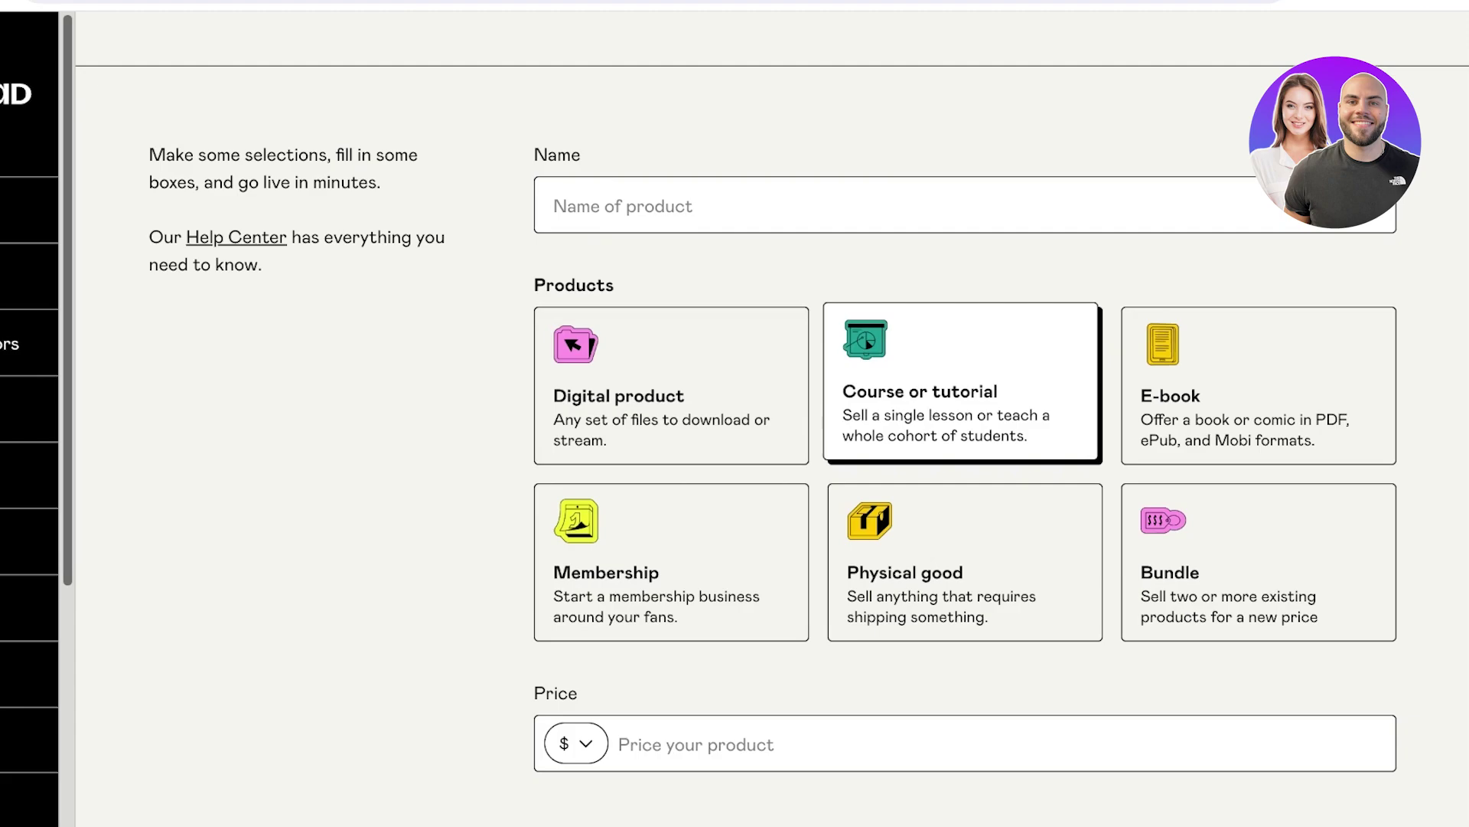
pyautogui.click(667, 381)
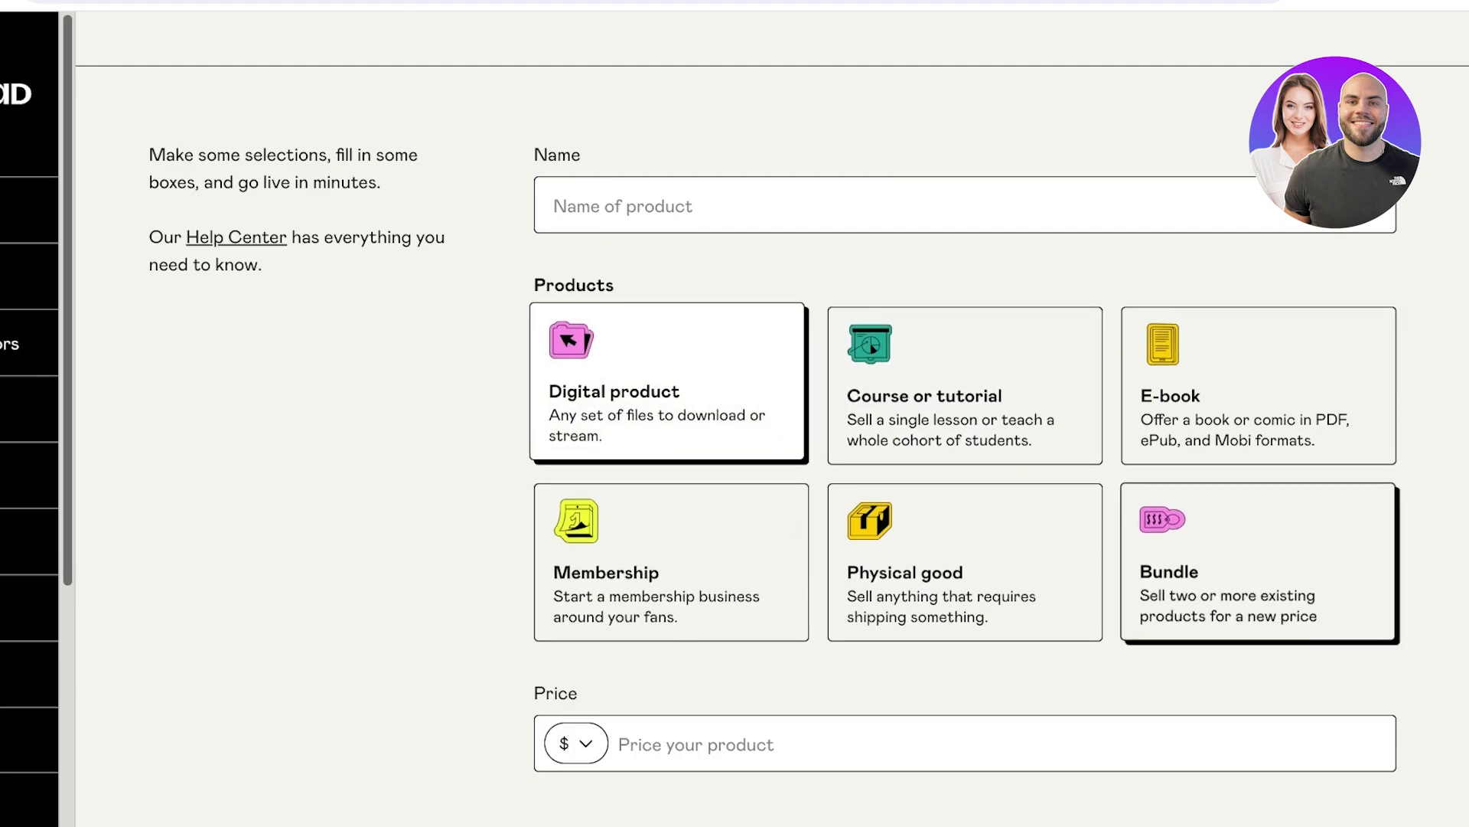
pyautogui.click(962, 381)
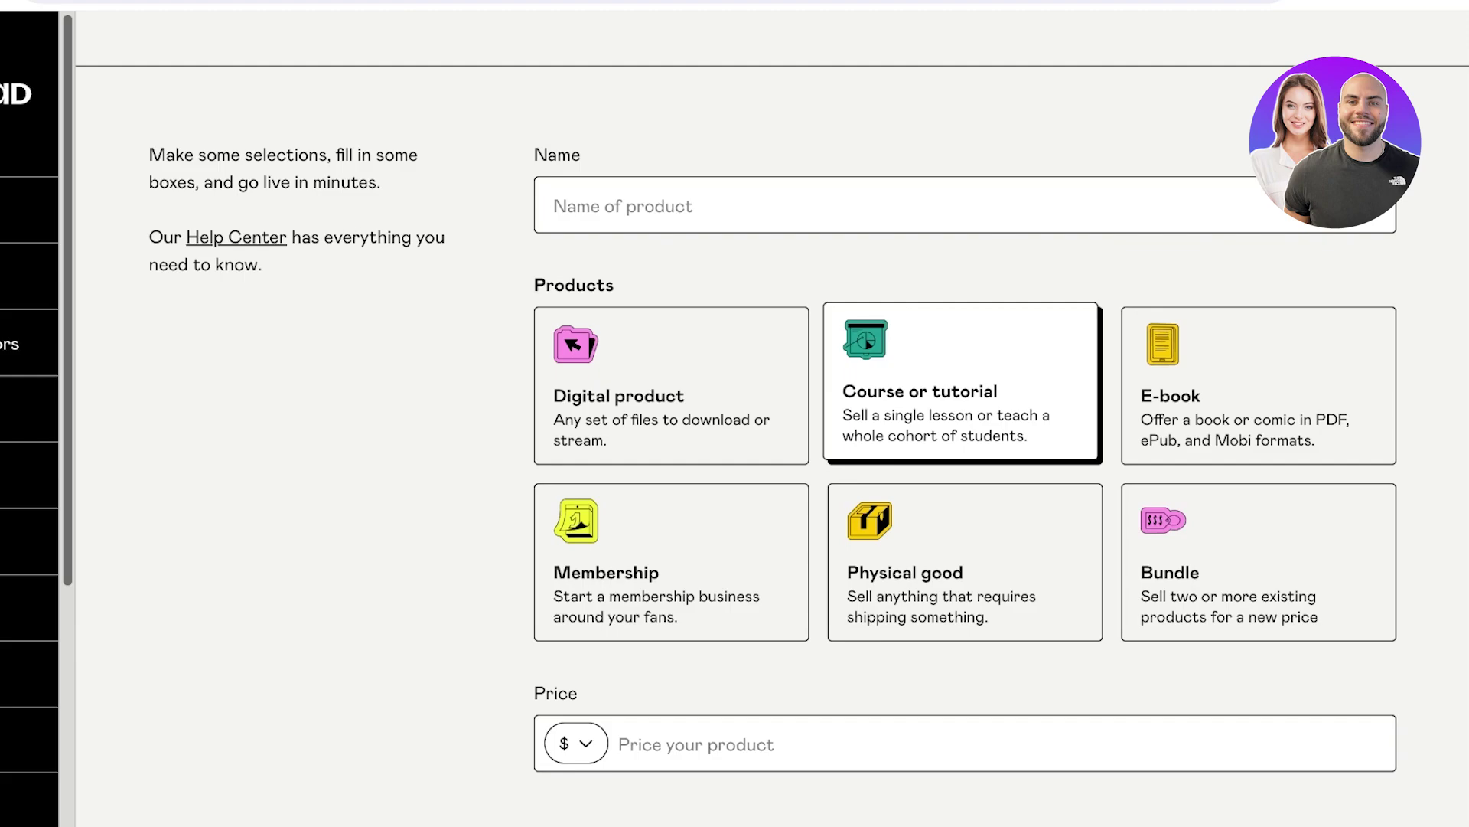
# Look through E-book, Membership, Physical good and Bundle, then return to Digital product.
pyautogui.click(1255, 383)
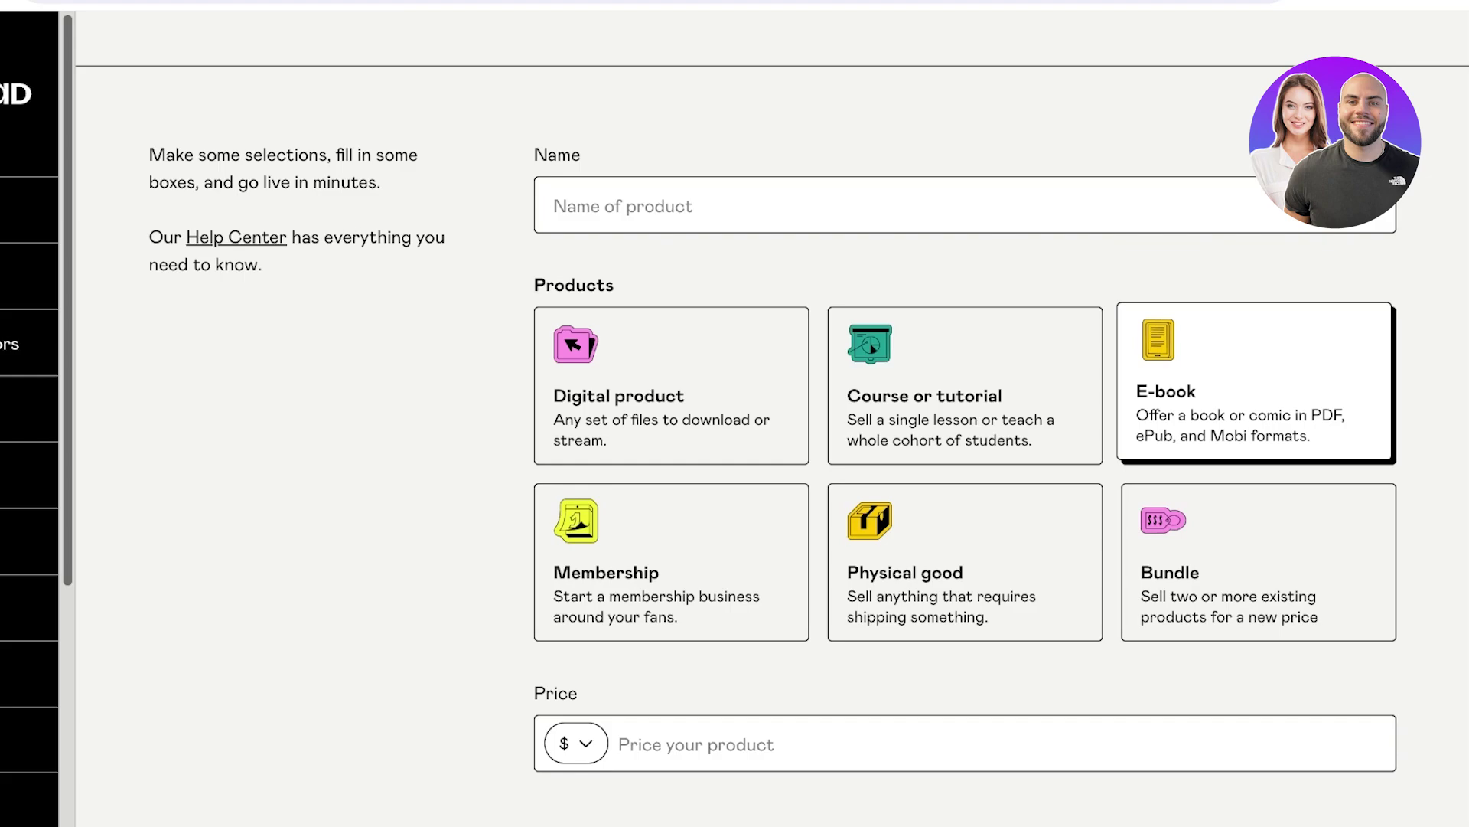
pyautogui.click(671, 558)
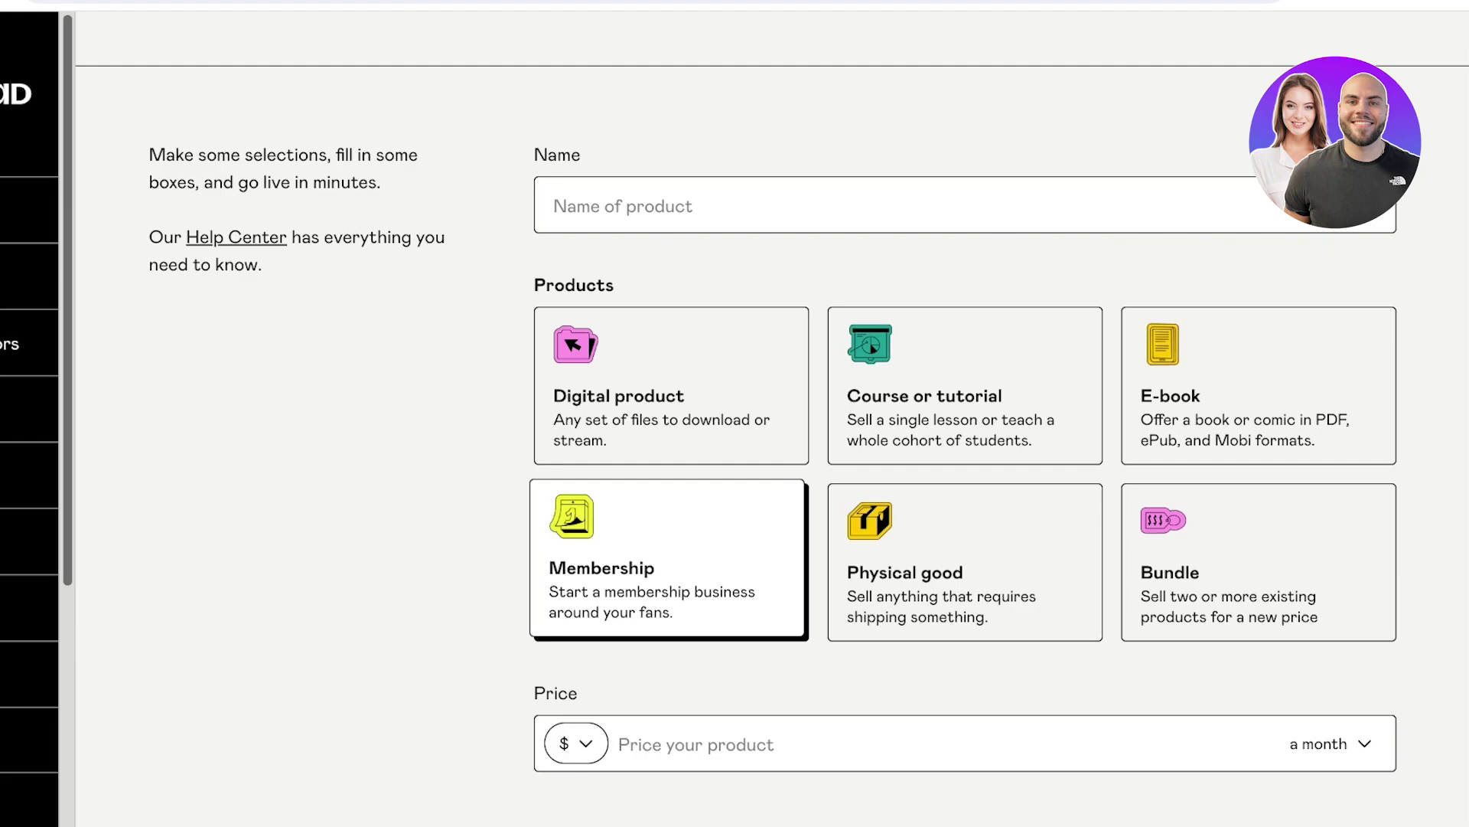
pyautogui.click(962, 559)
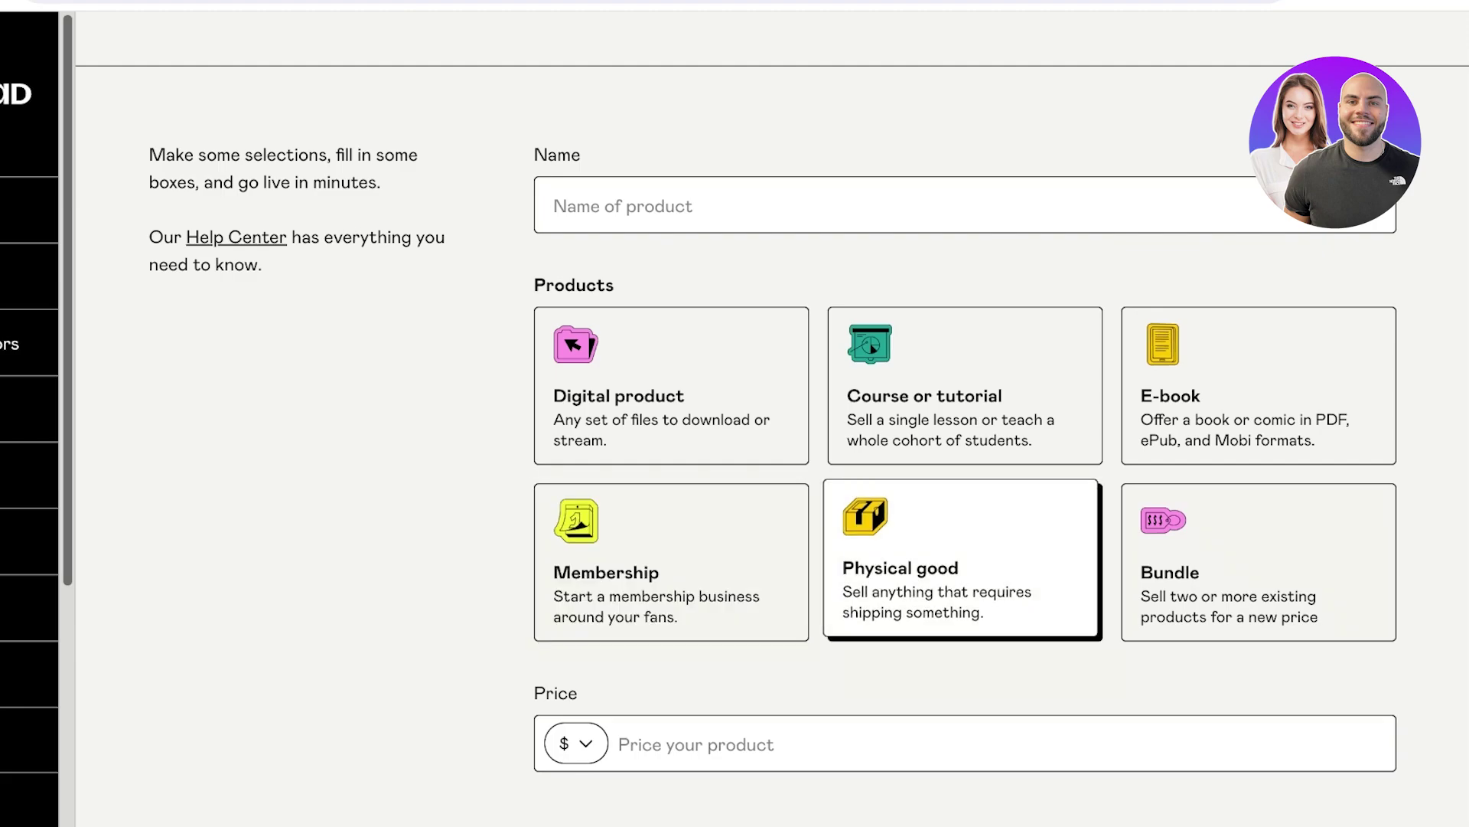
pyautogui.scroll(-1, 772, 419)
pyautogui.click(1255, 529)
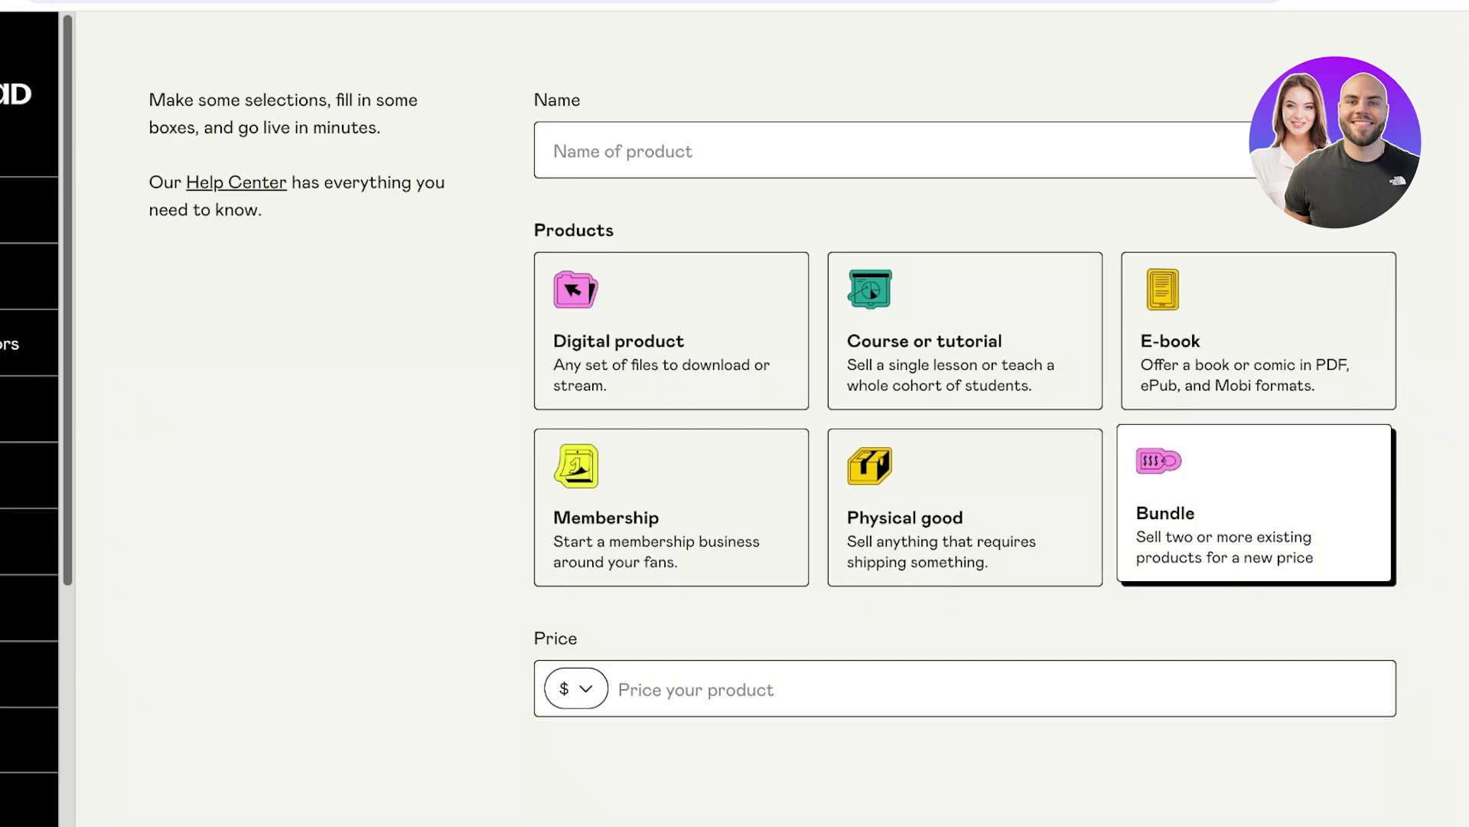
pyautogui.click(671, 340)
pyautogui.scroll(3, 772, 419)
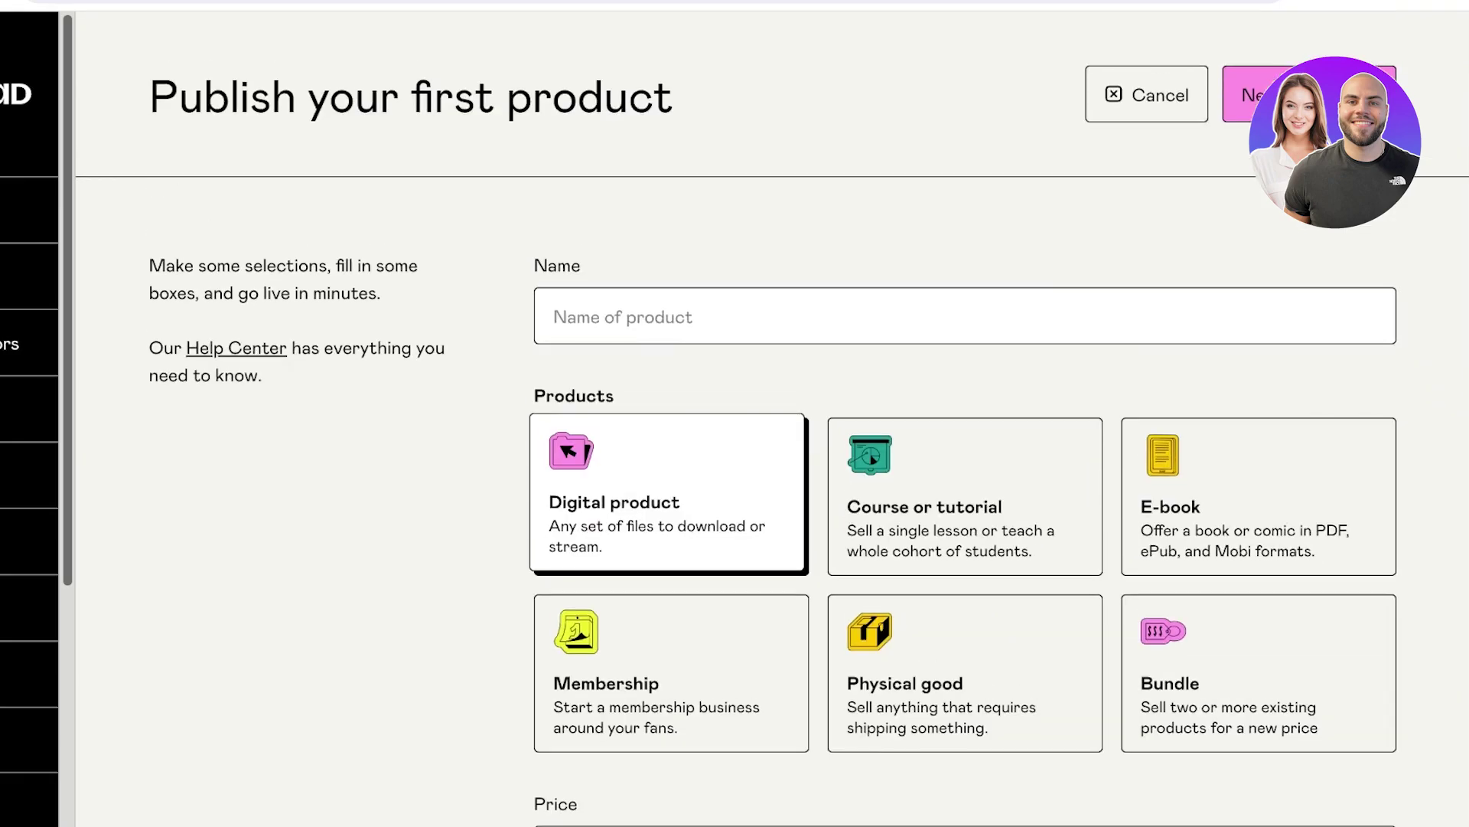
# Name the product 'Wellness Printable Journal'.
pyautogui.click(964, 316)
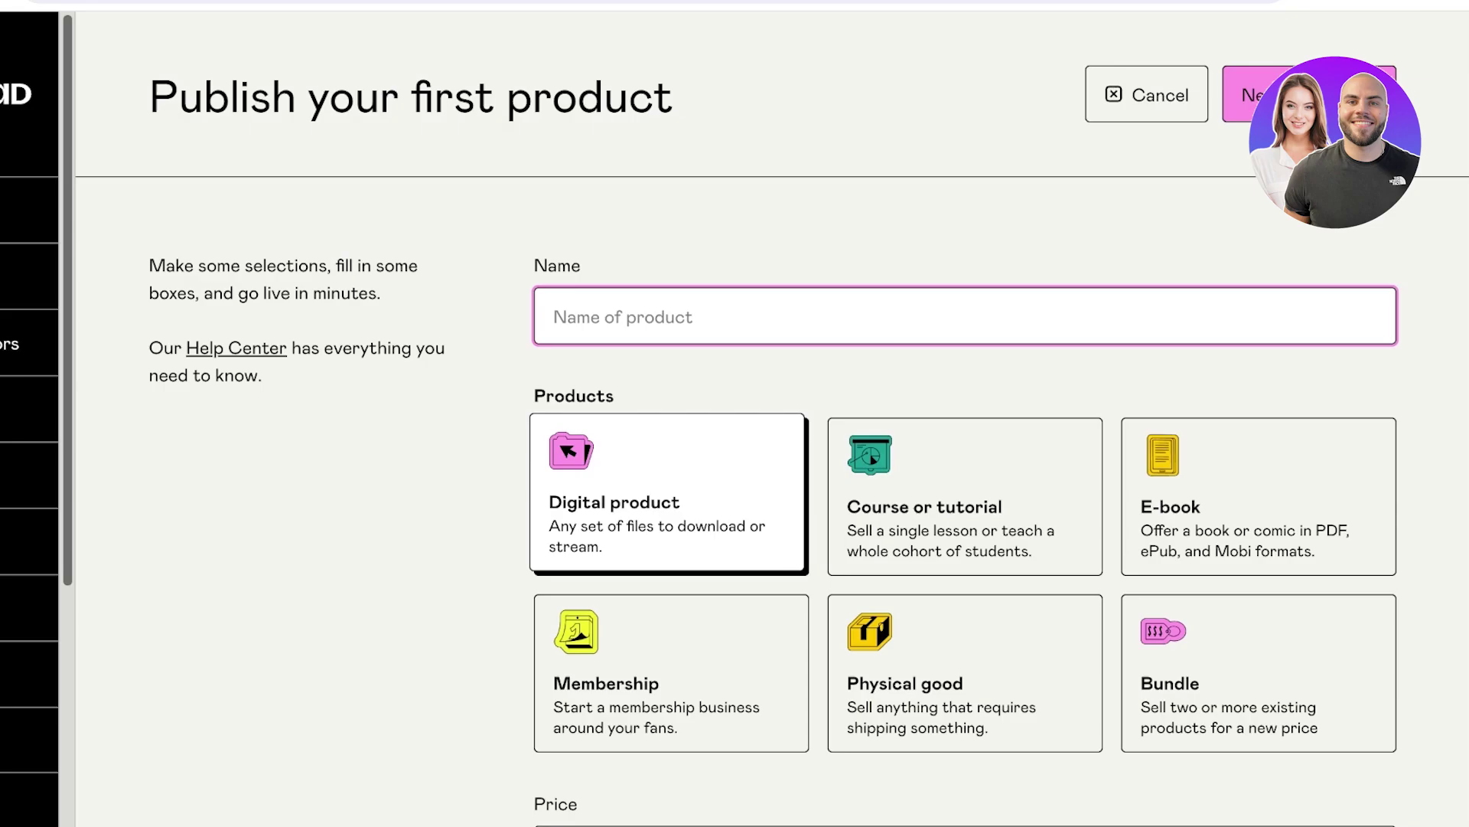
pyautogui.write('Wellness Pr')
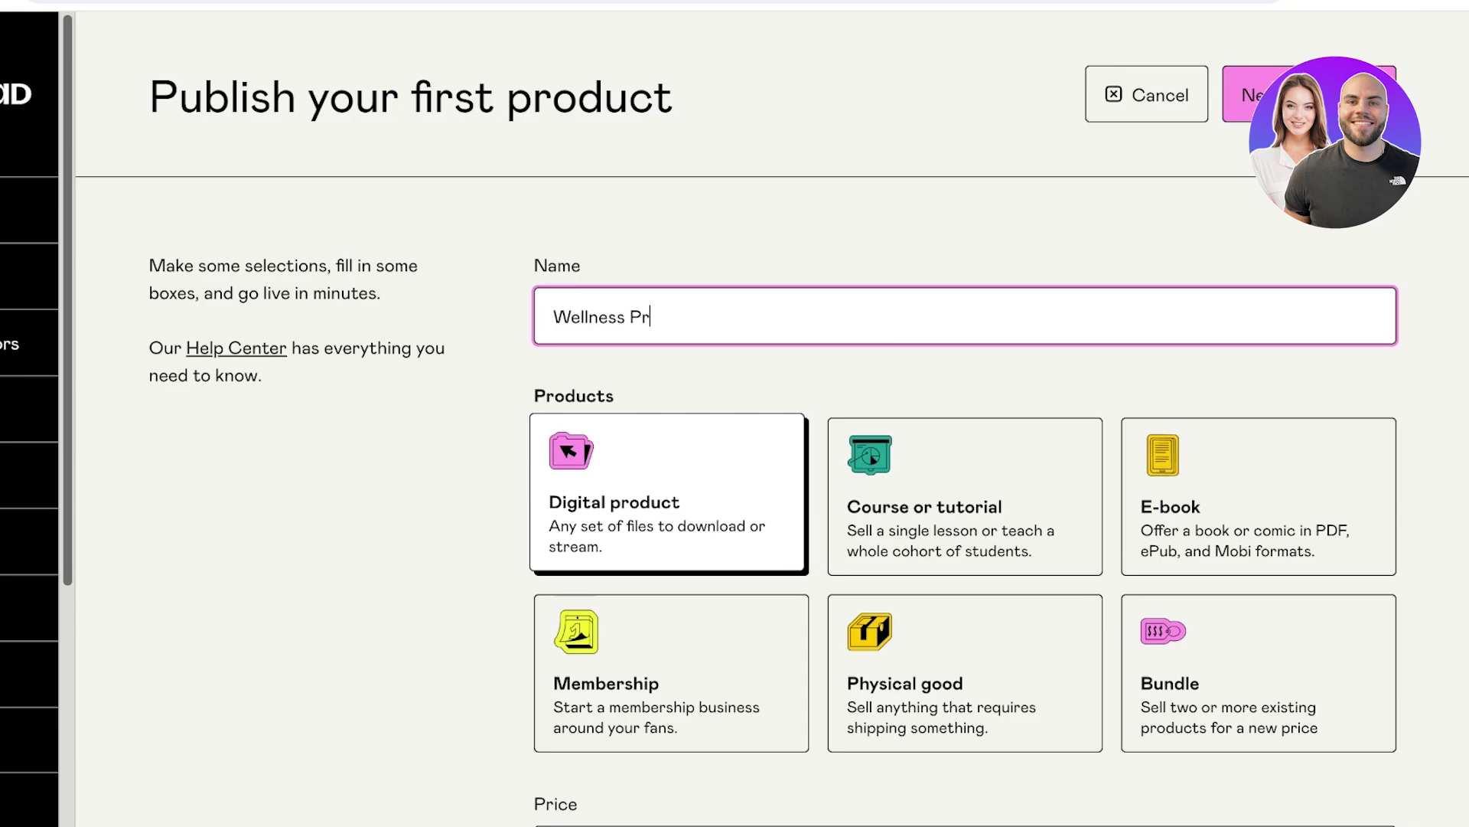
pyautogui.write('intable Journa')
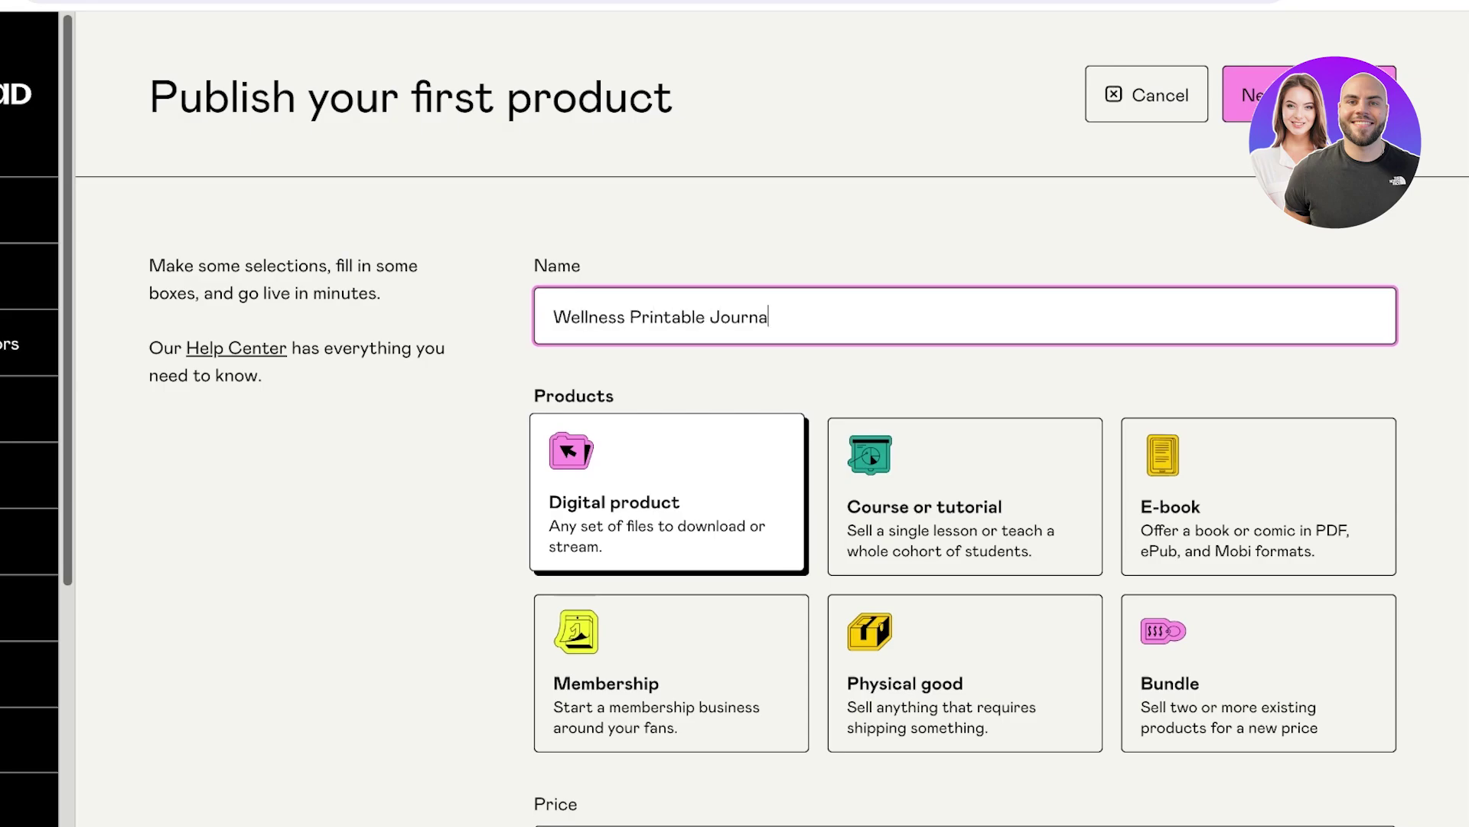
pyautogui.write('l')
pyautogui.scroll(-2, 765, 413)
pyautogui.press('Tab')
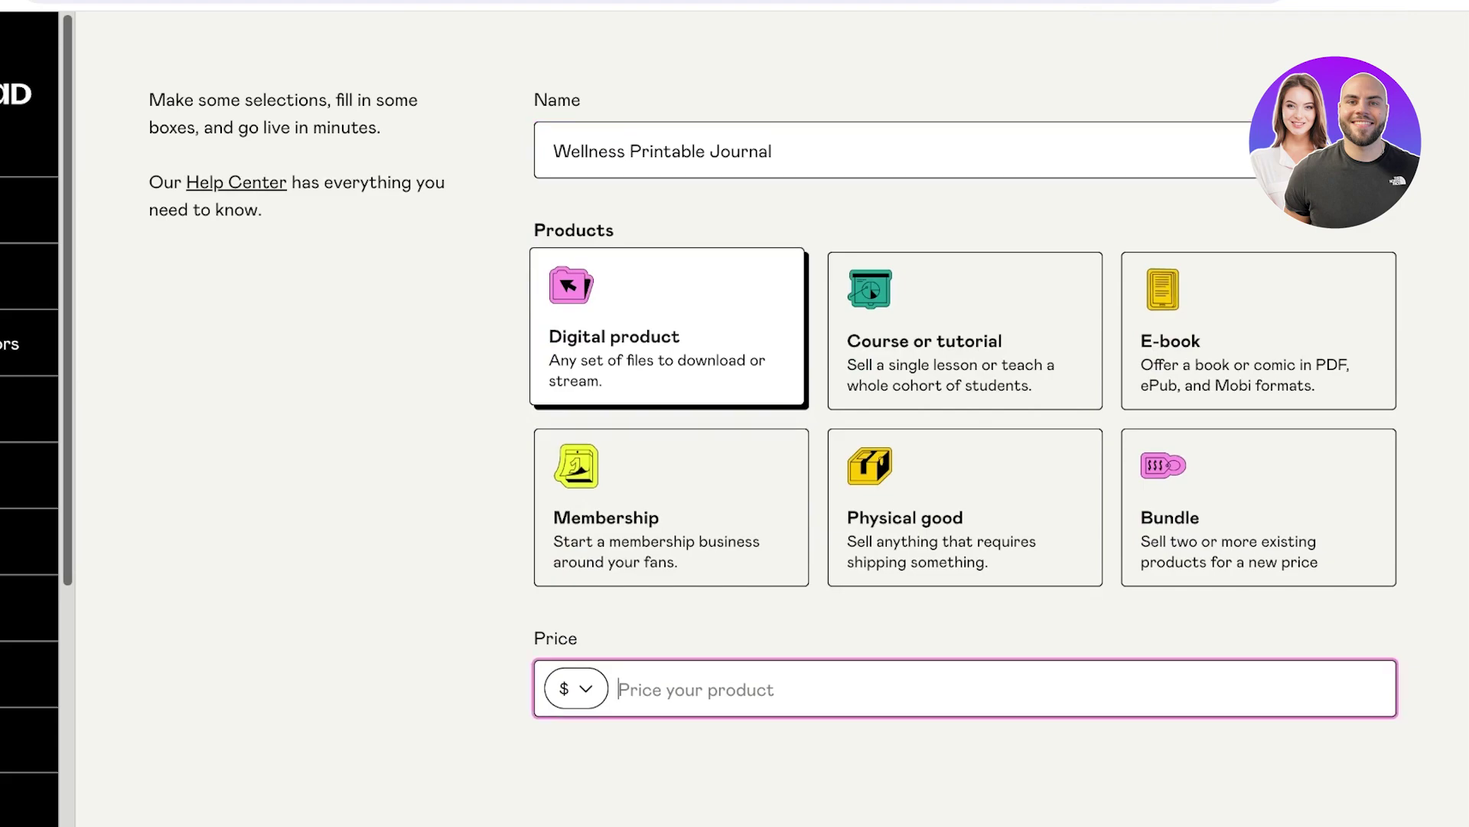
# Set the product price to 0, replacing an initially entered 1.
pyautogui.write('1')
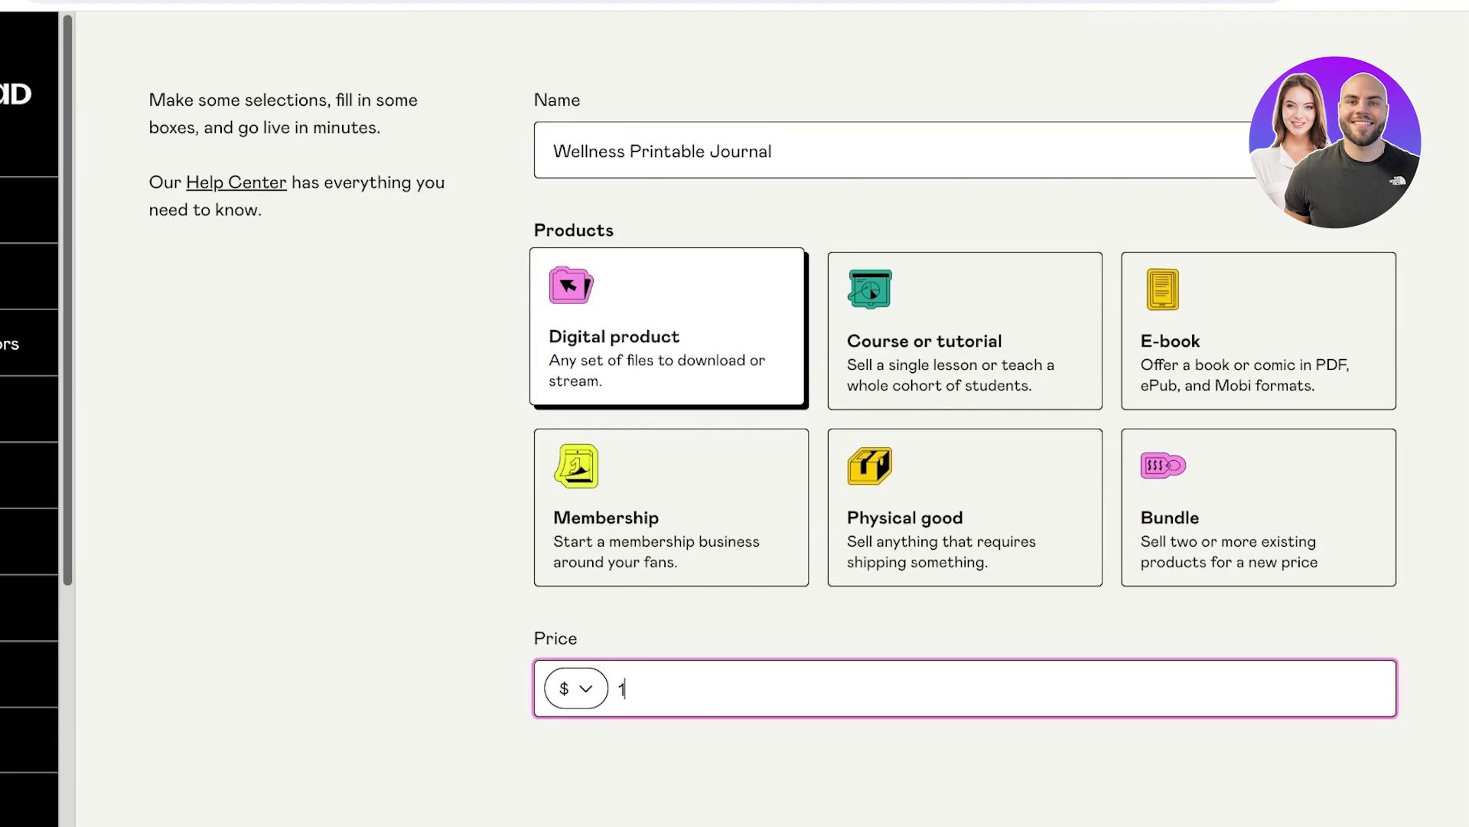
pyautogui.press('Tab')
pyautogui.click(688, 688)
pyautogui.write('1')
pyautogui.press('BackSpace')
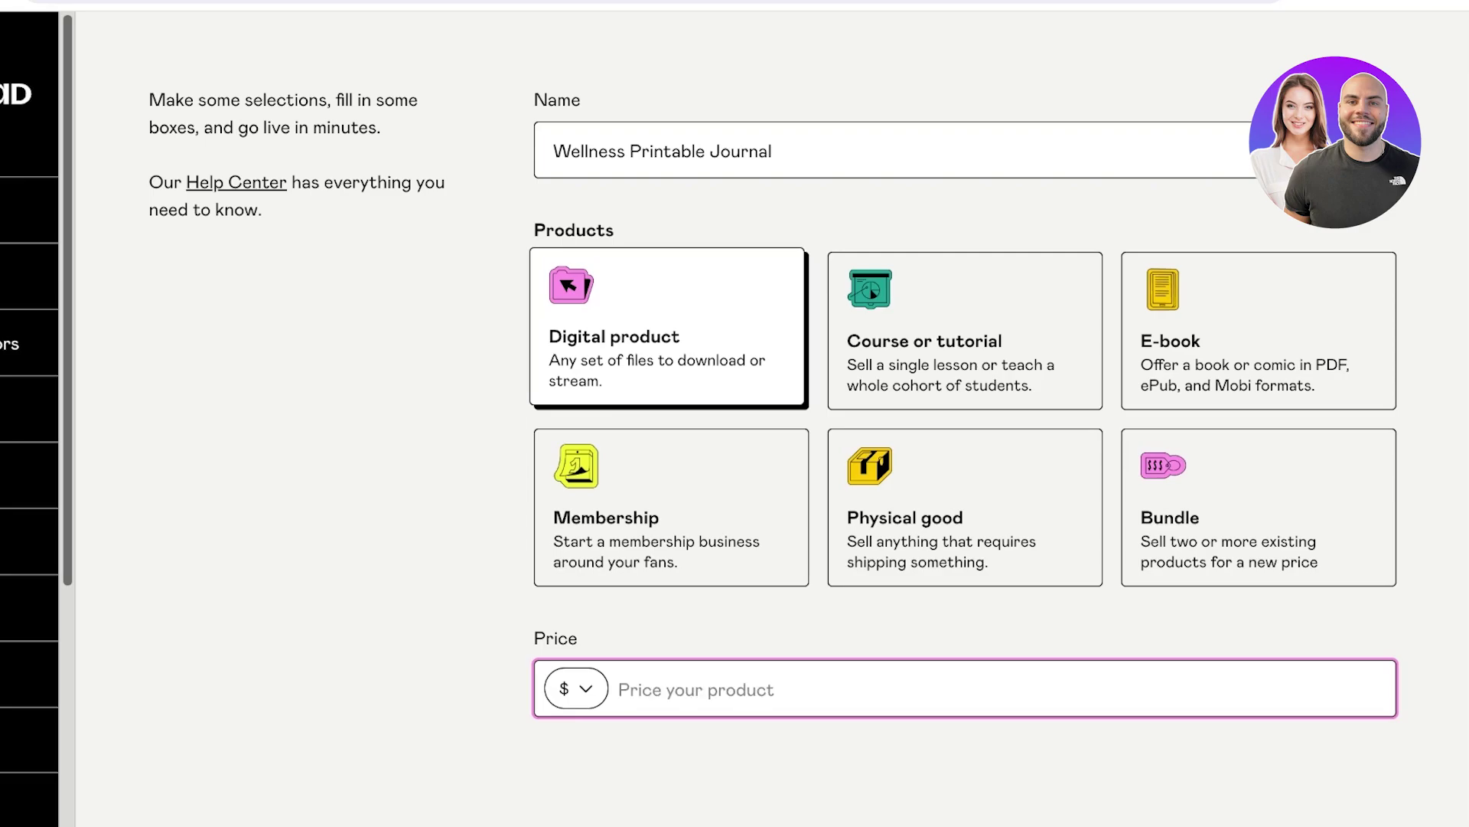
pyautogui.write('0')
pyautogui.press('Tab')
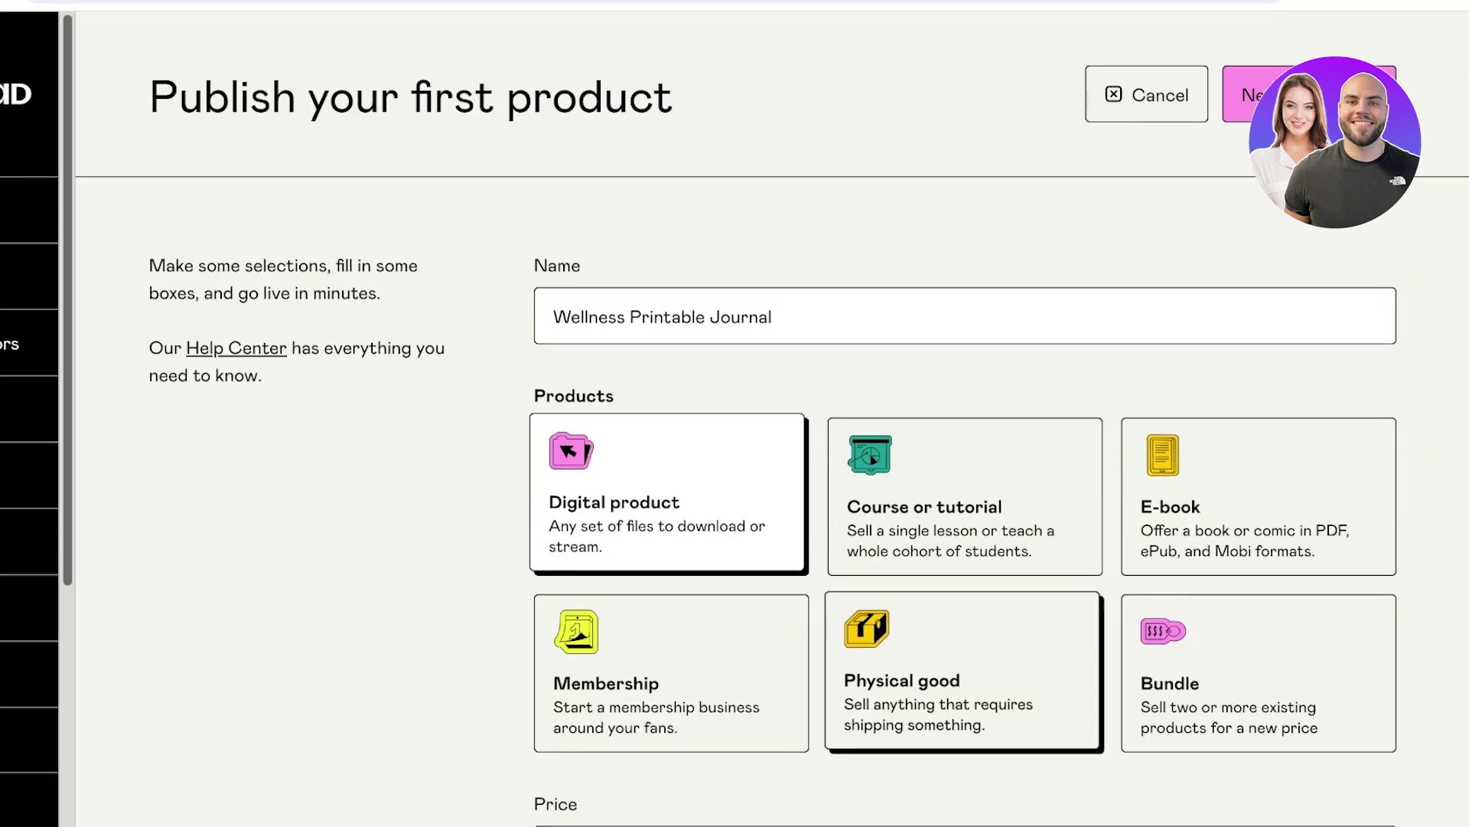
pyautogui.scroll(2, 765, 459)
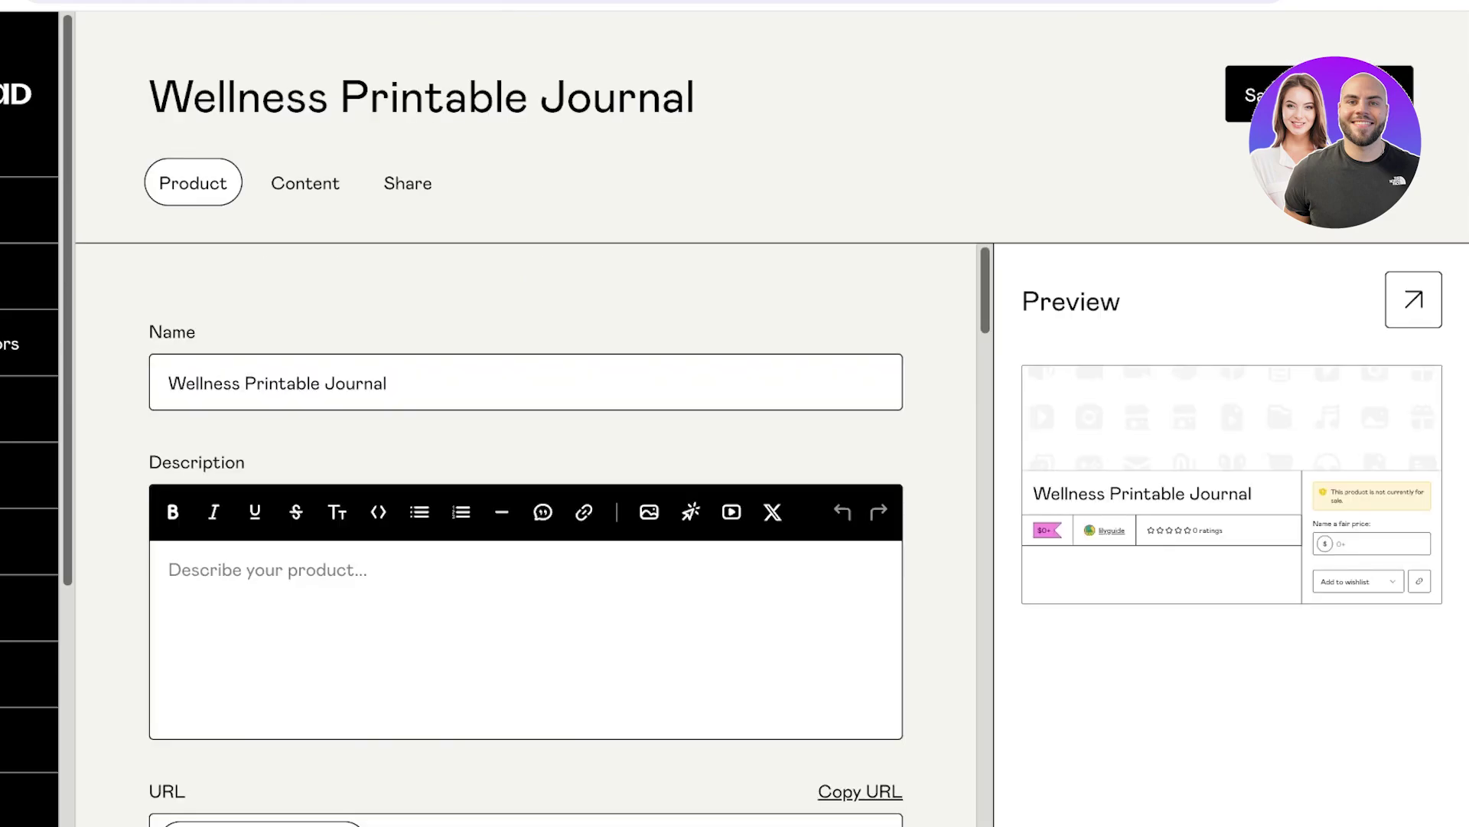
# Place the cursor in the empty Description editor of Wellness Printable Journal.
pyautogui.scroll(-1, 528, 536)
pyautogui.scroll(1, 528, 535)
pyautogui.click(169, 569)
pyautogui.scroll(-3, 528, 535)
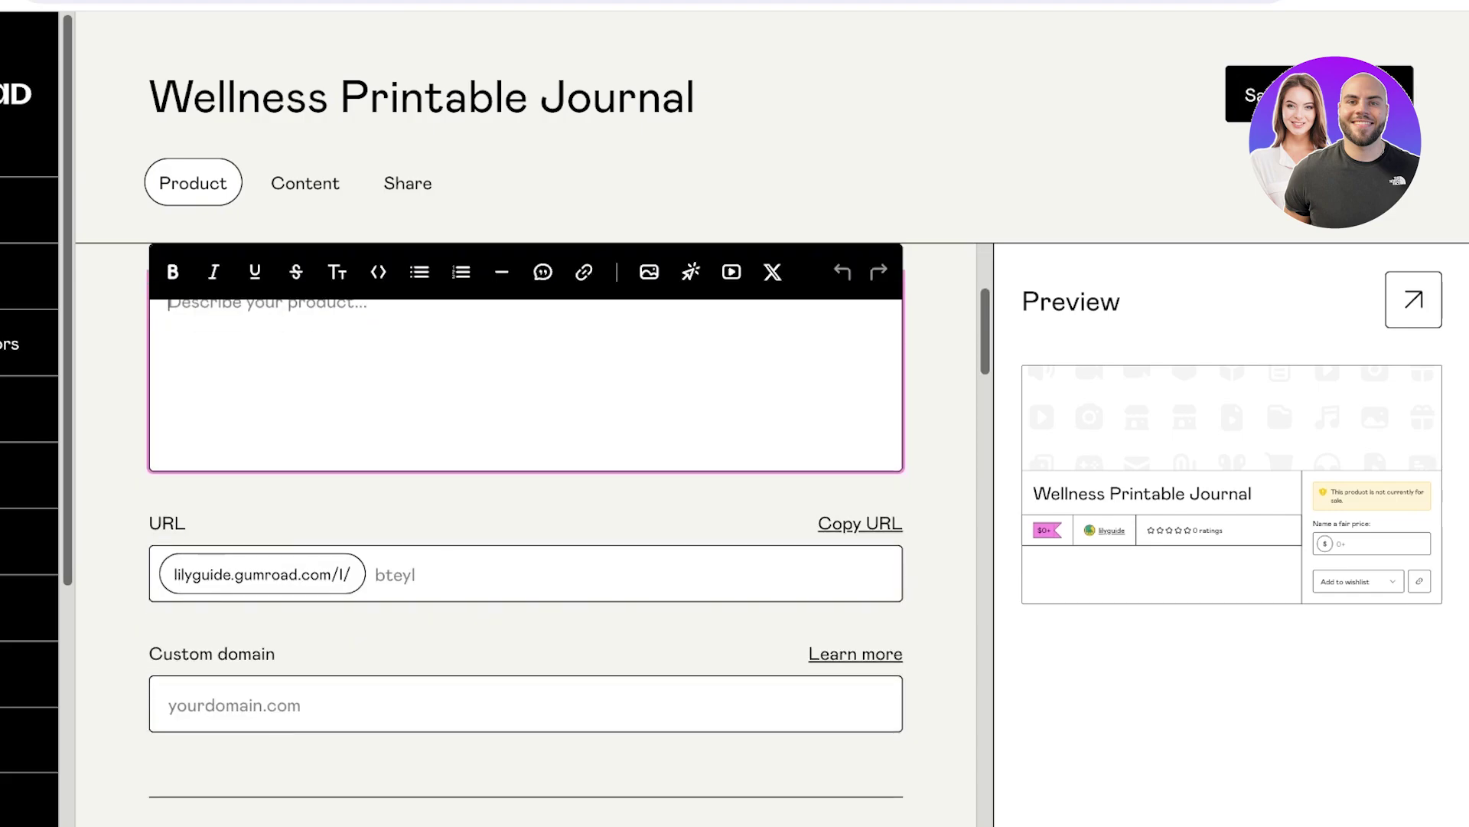
pyautogui.scroll(1, 528, 535)
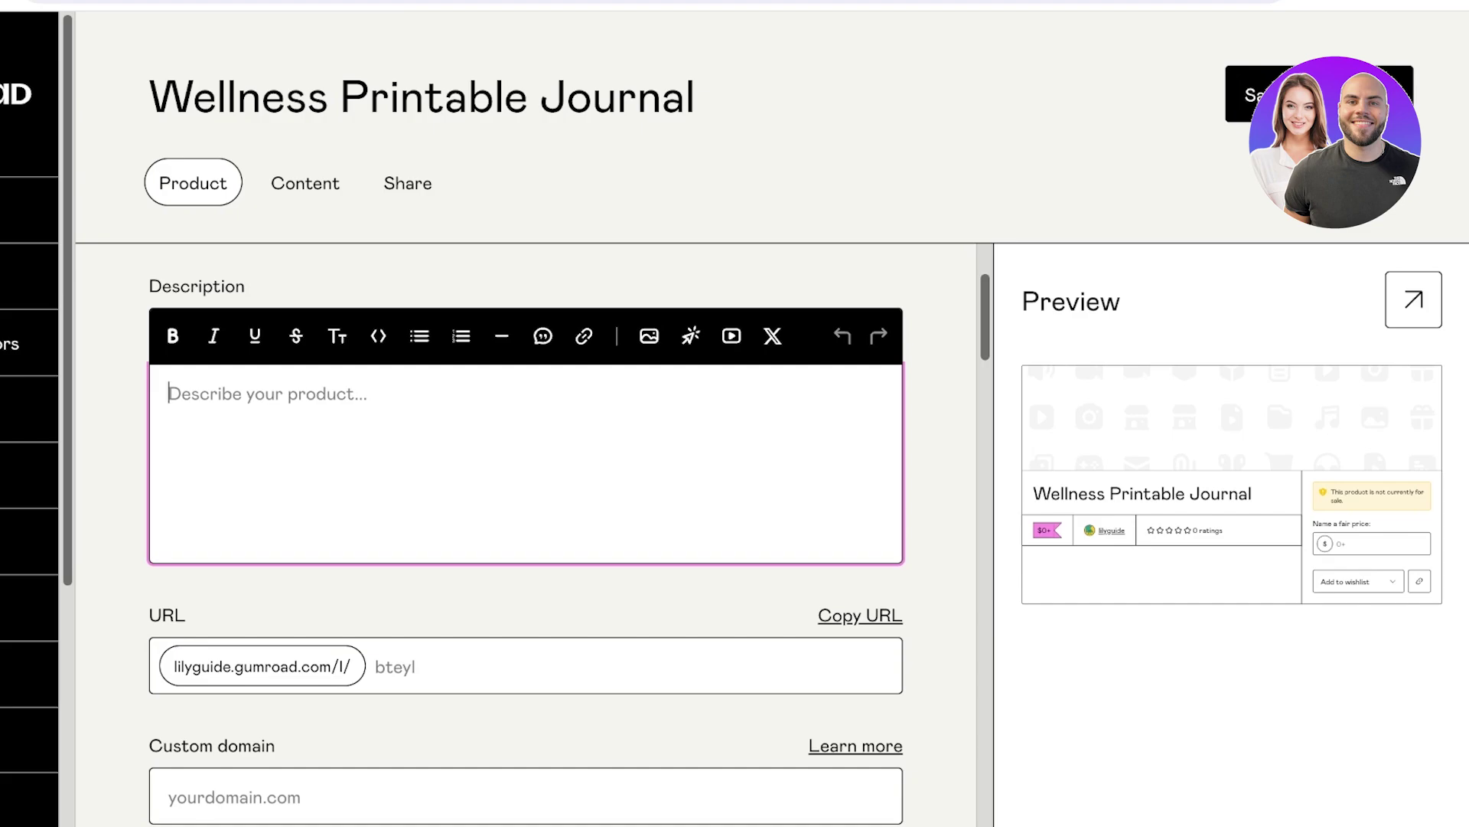
pyautogui.scroll(1, 528, 536)
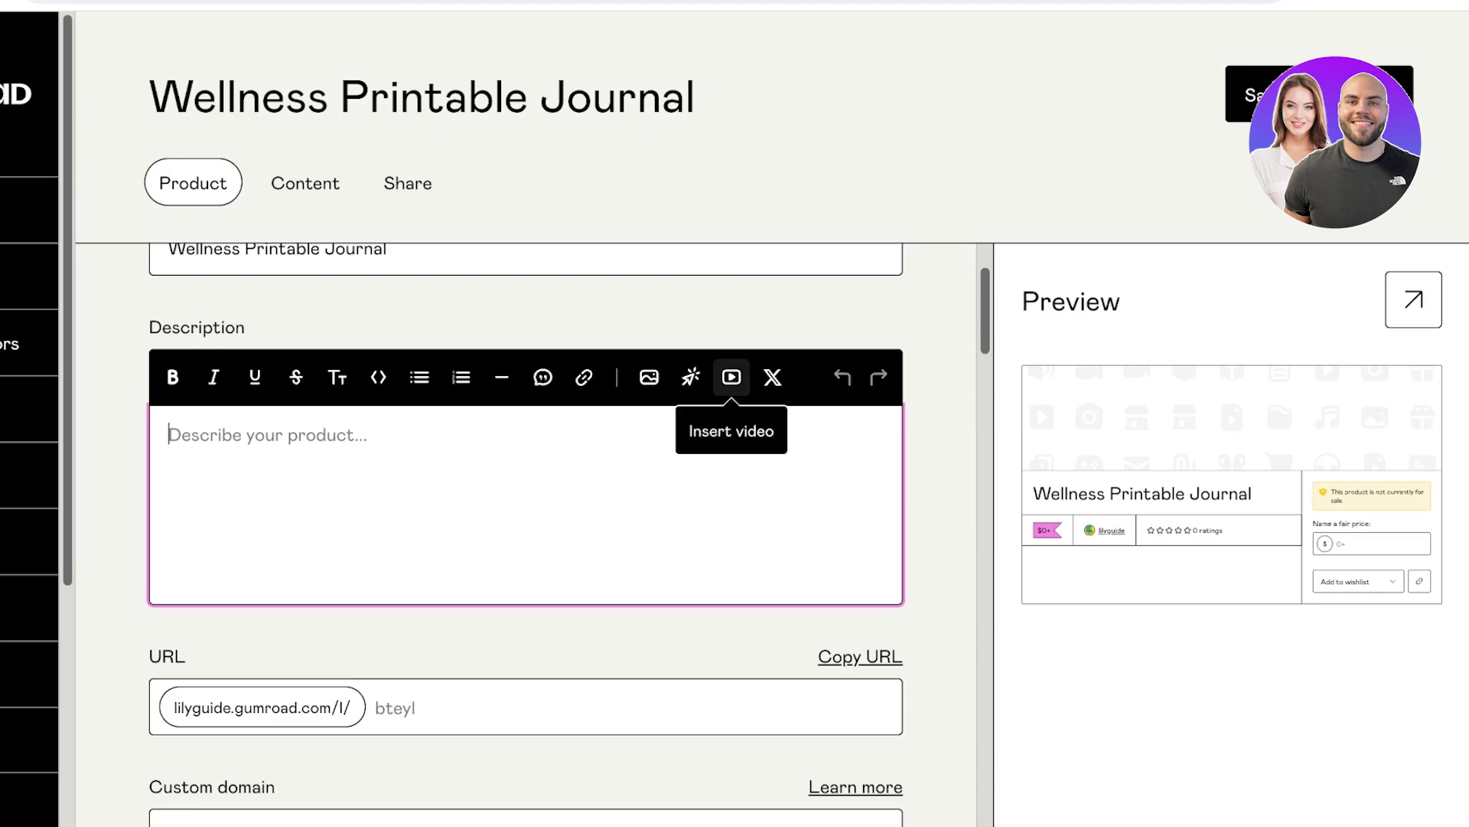
# Open the Insert video popover and dismiss it, leaving the description blank.
pyautogui.click(731, 376)
pyautogui.click(169, 435)
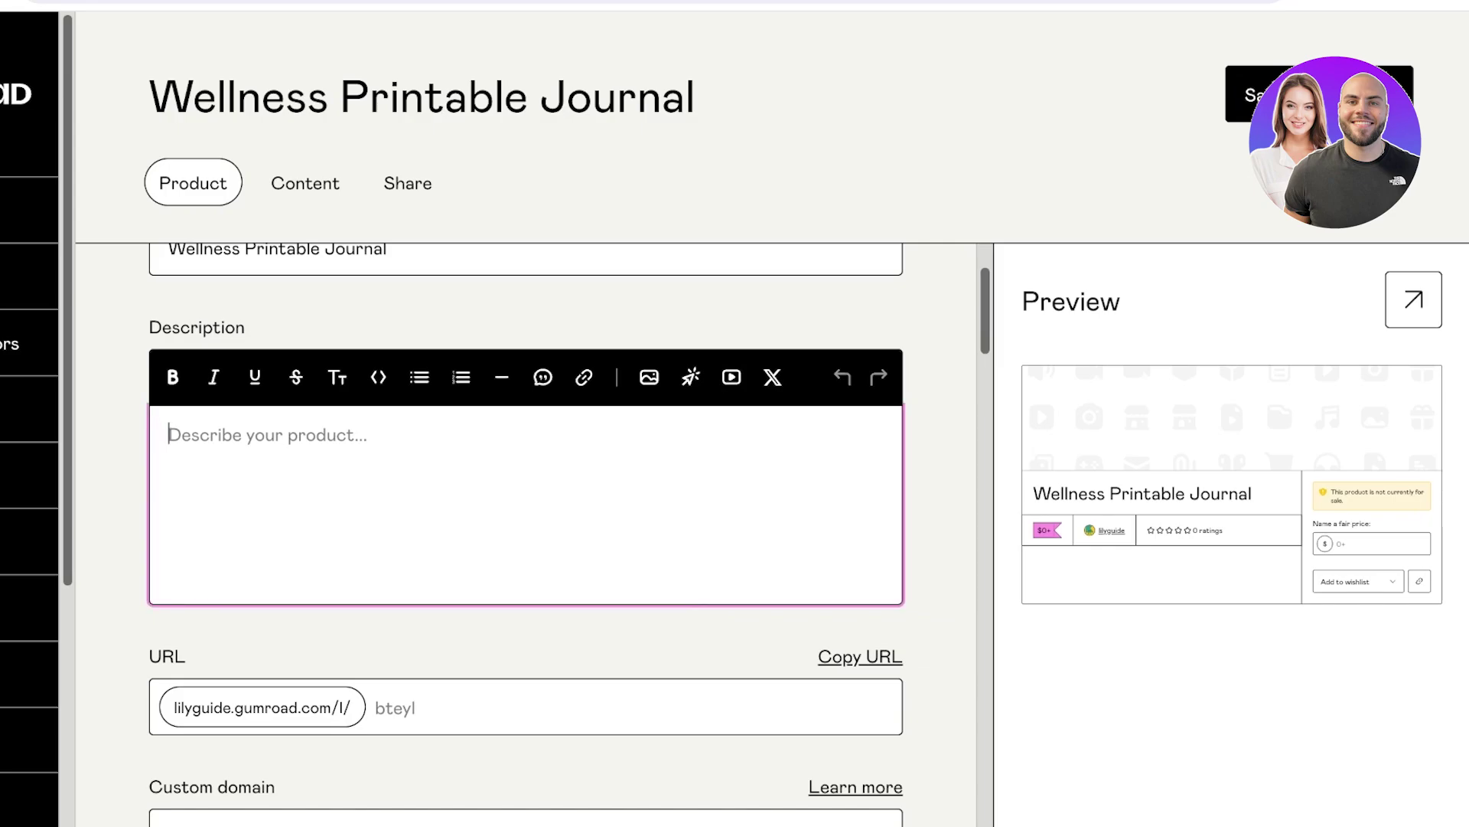
pyautogui.scroll(-2, 526, 459)
pyautogui.scroll(3, 526, 459)
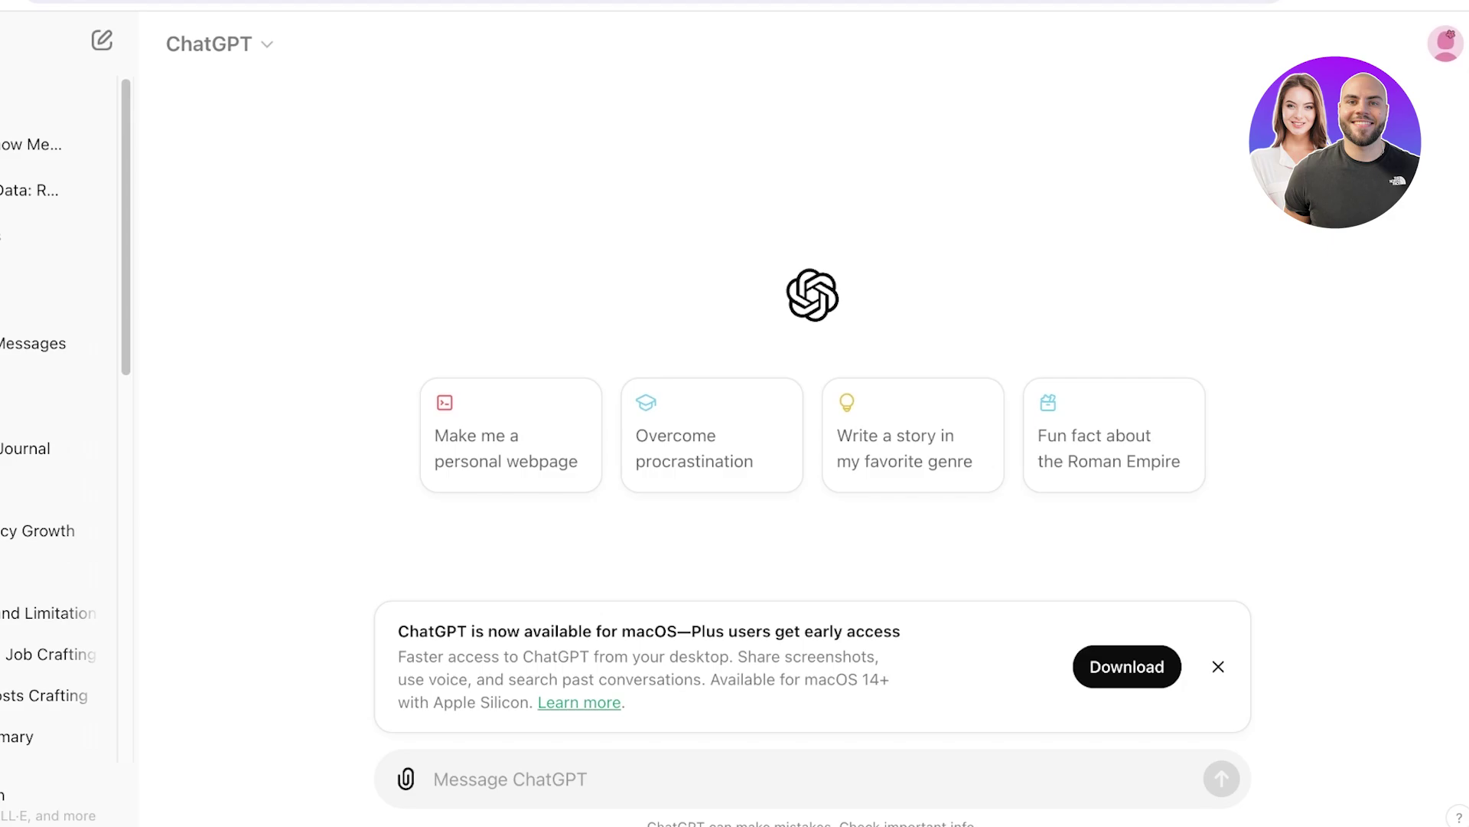
# Ask ChatGPT for a feminine, soft description of the printable wellness journal and copy it.
pyautogui.write('write ')
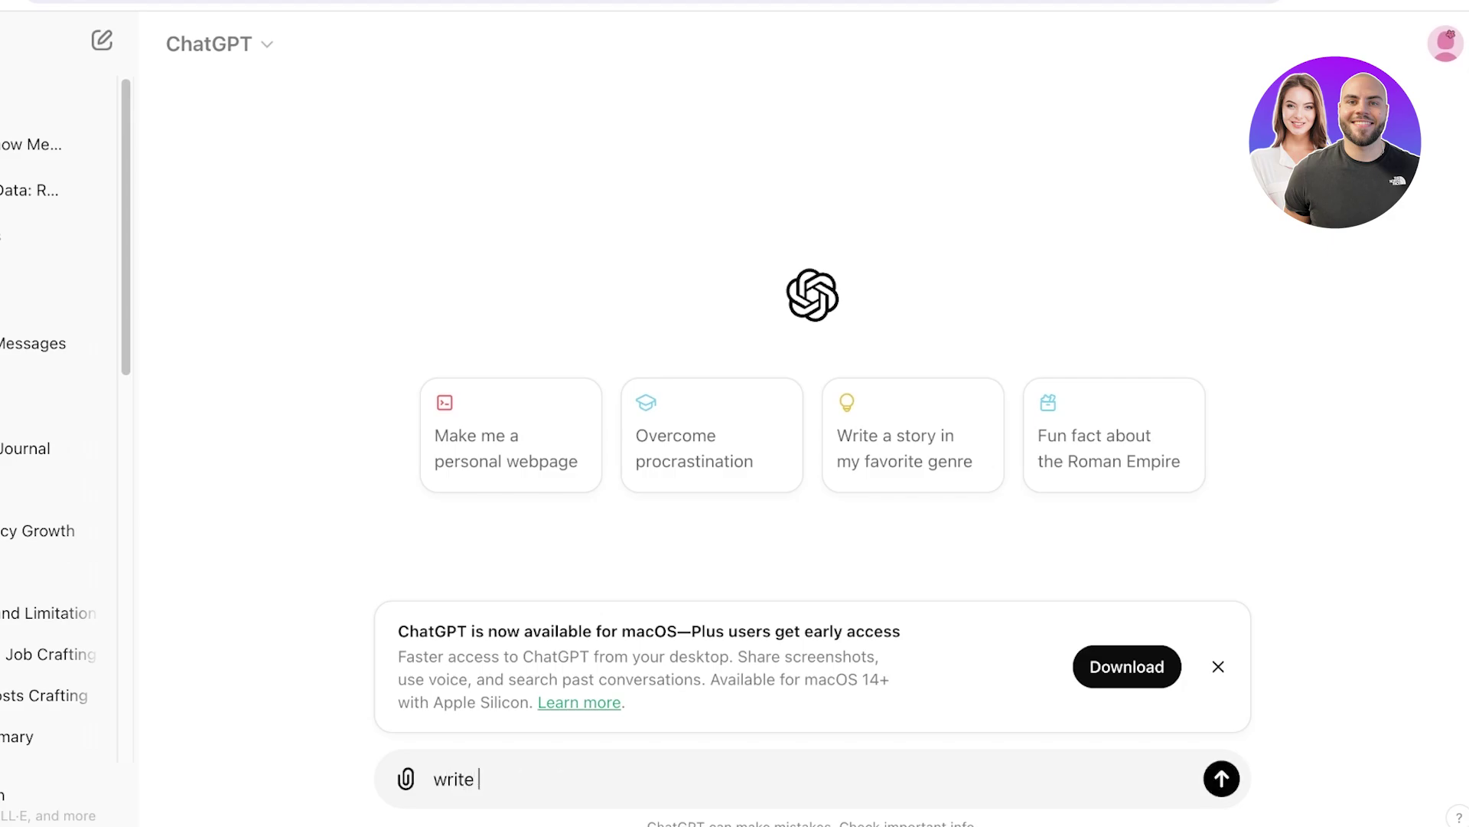
pyautogui.write('a product description for ')
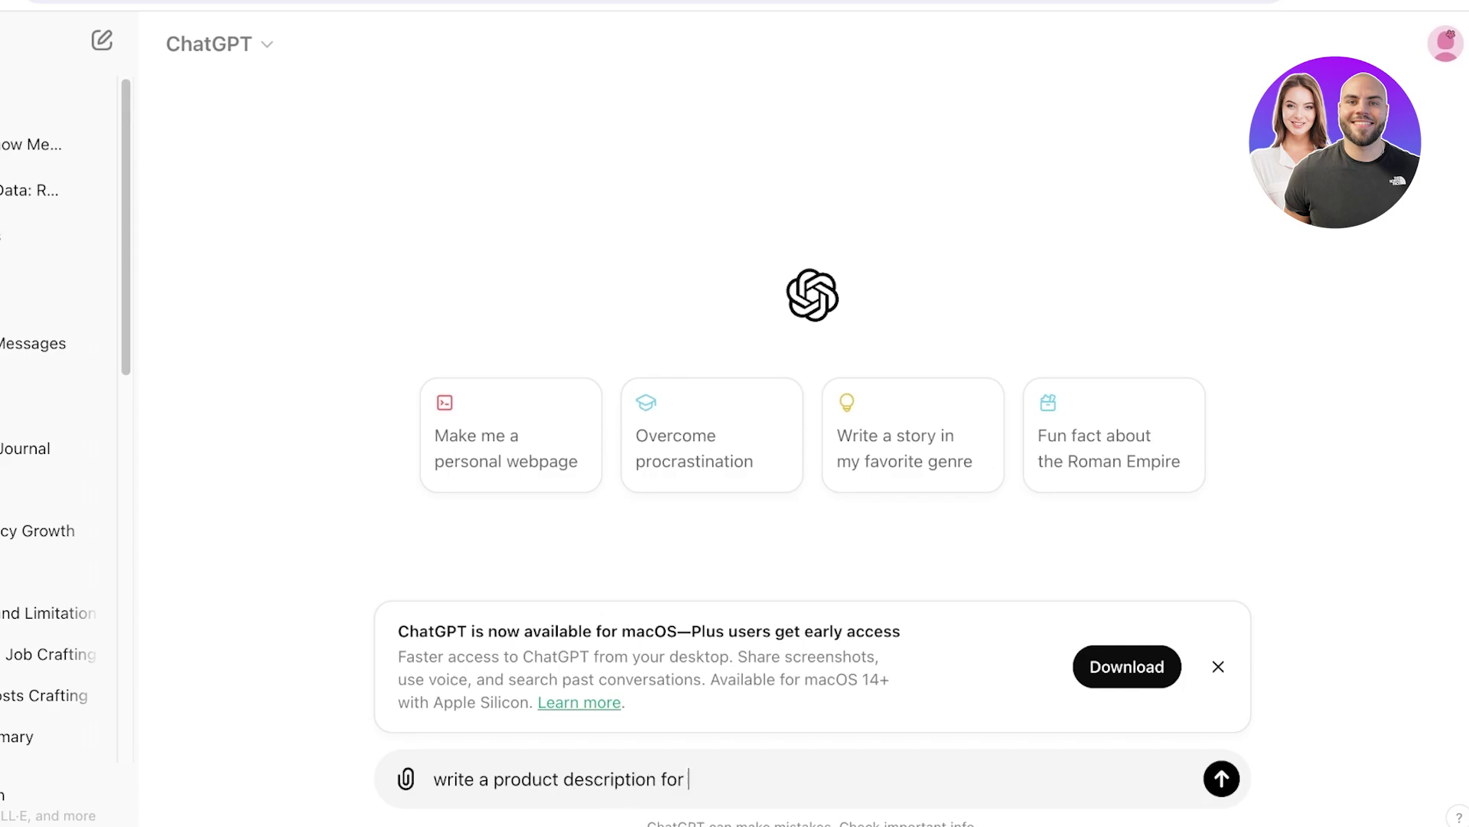
pyautogui.write('my digital printable wellnes')
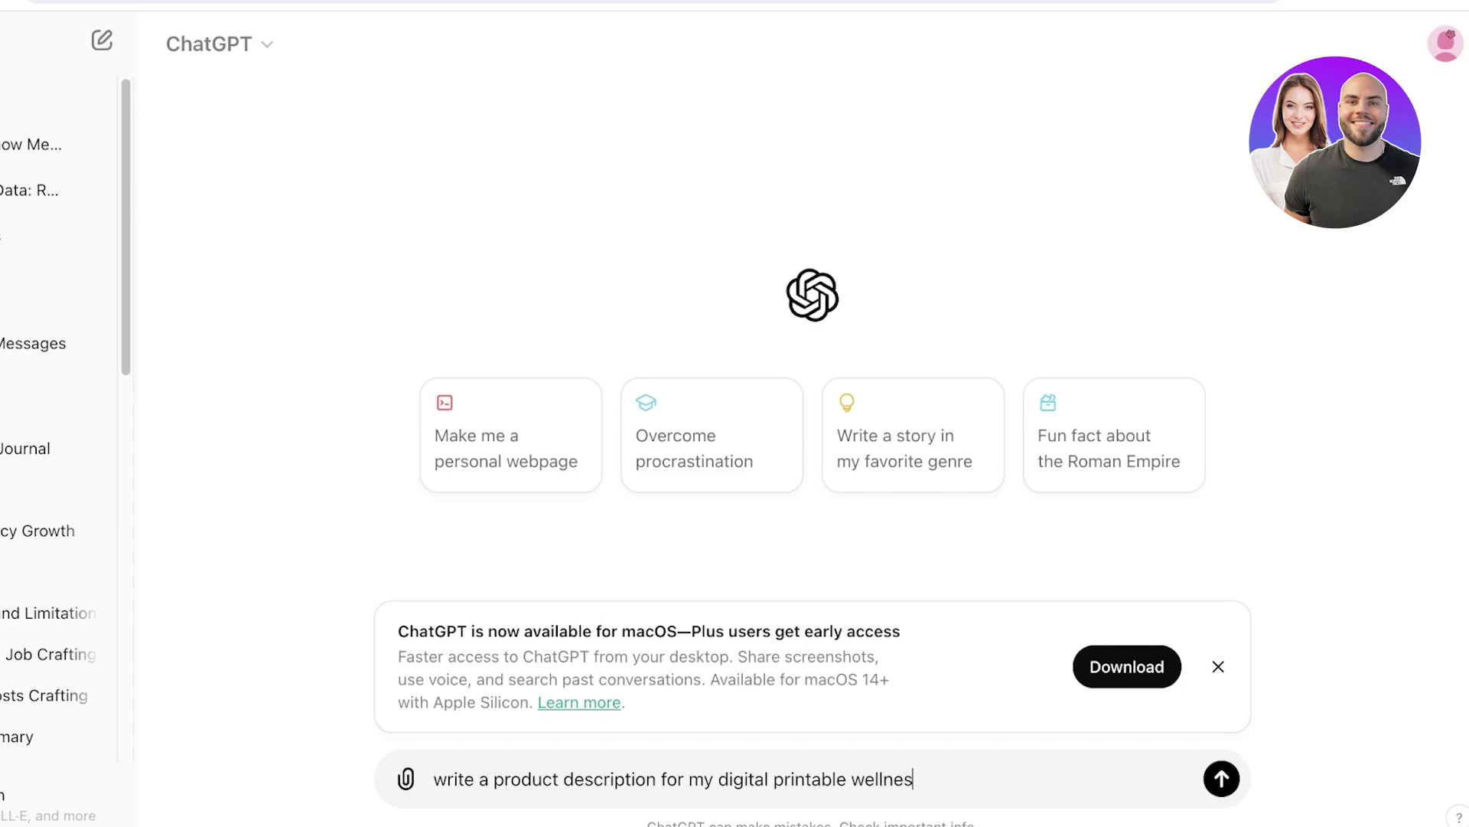
pyautogui.write('s journal (fem')
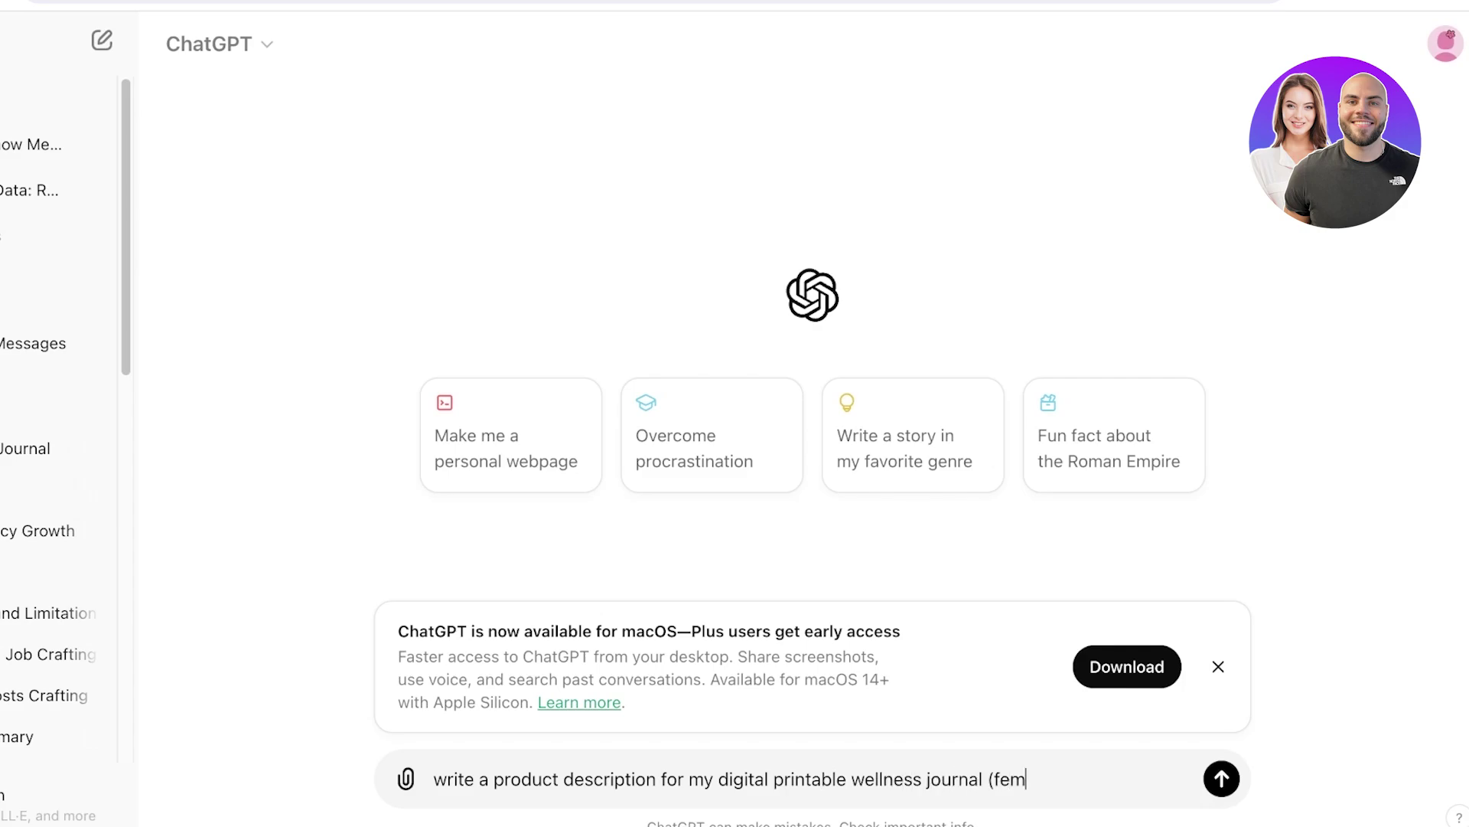
pyautogui.write('inine, soft, elegant ')
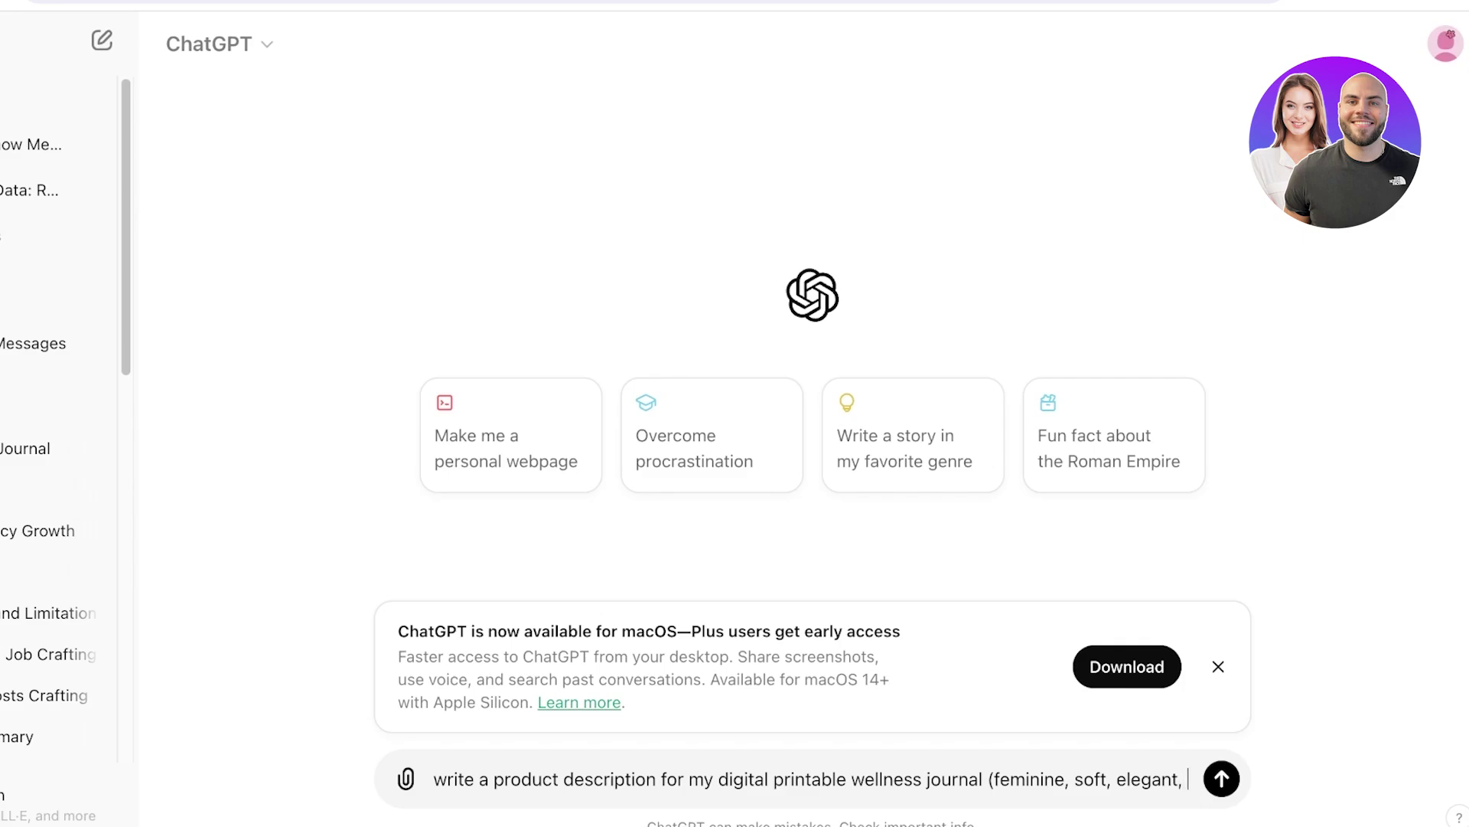
pyautogui.write('girly, sop')
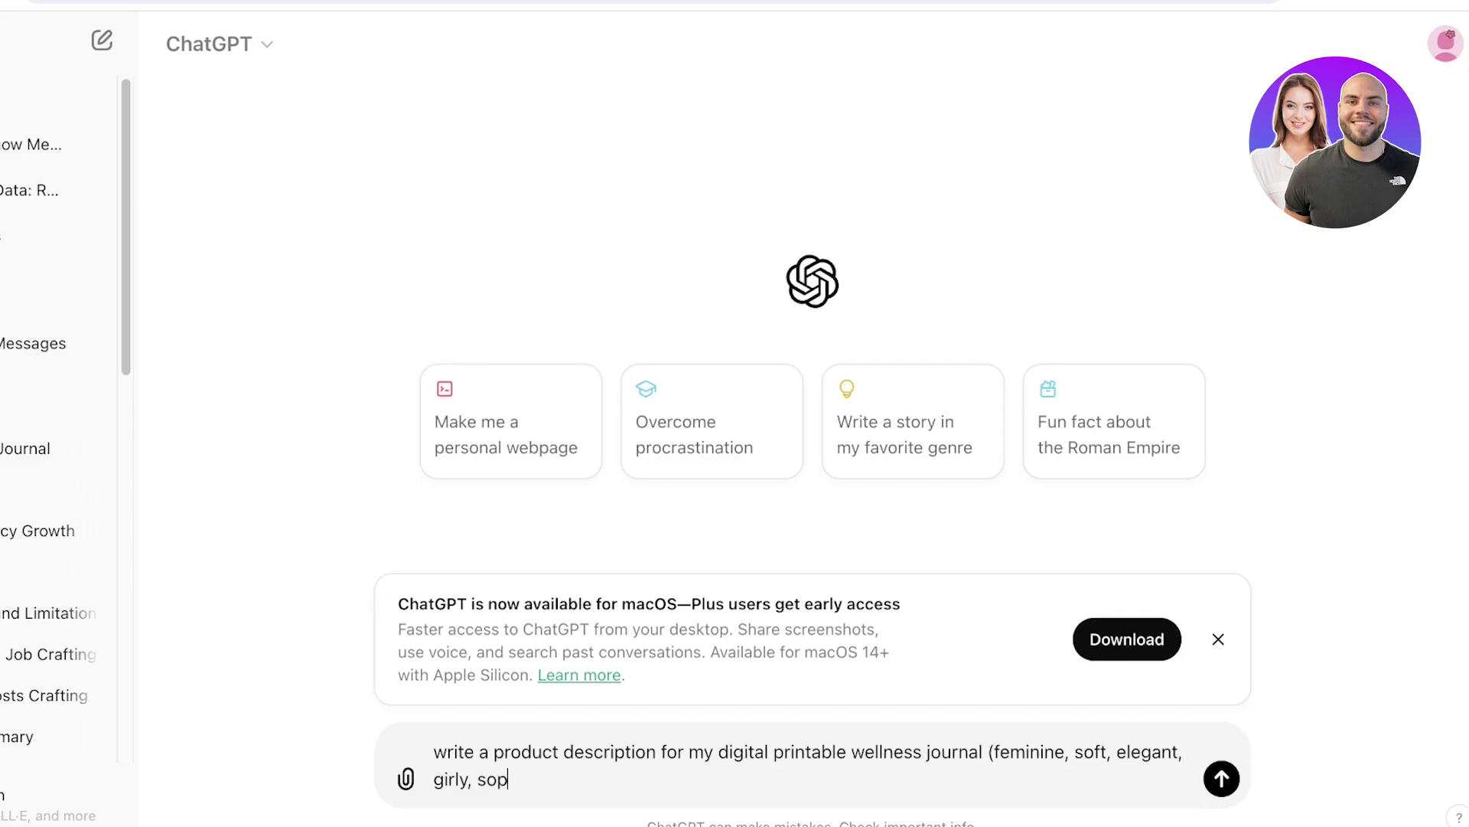
pyautogui.write('histicaed , goalsetting')
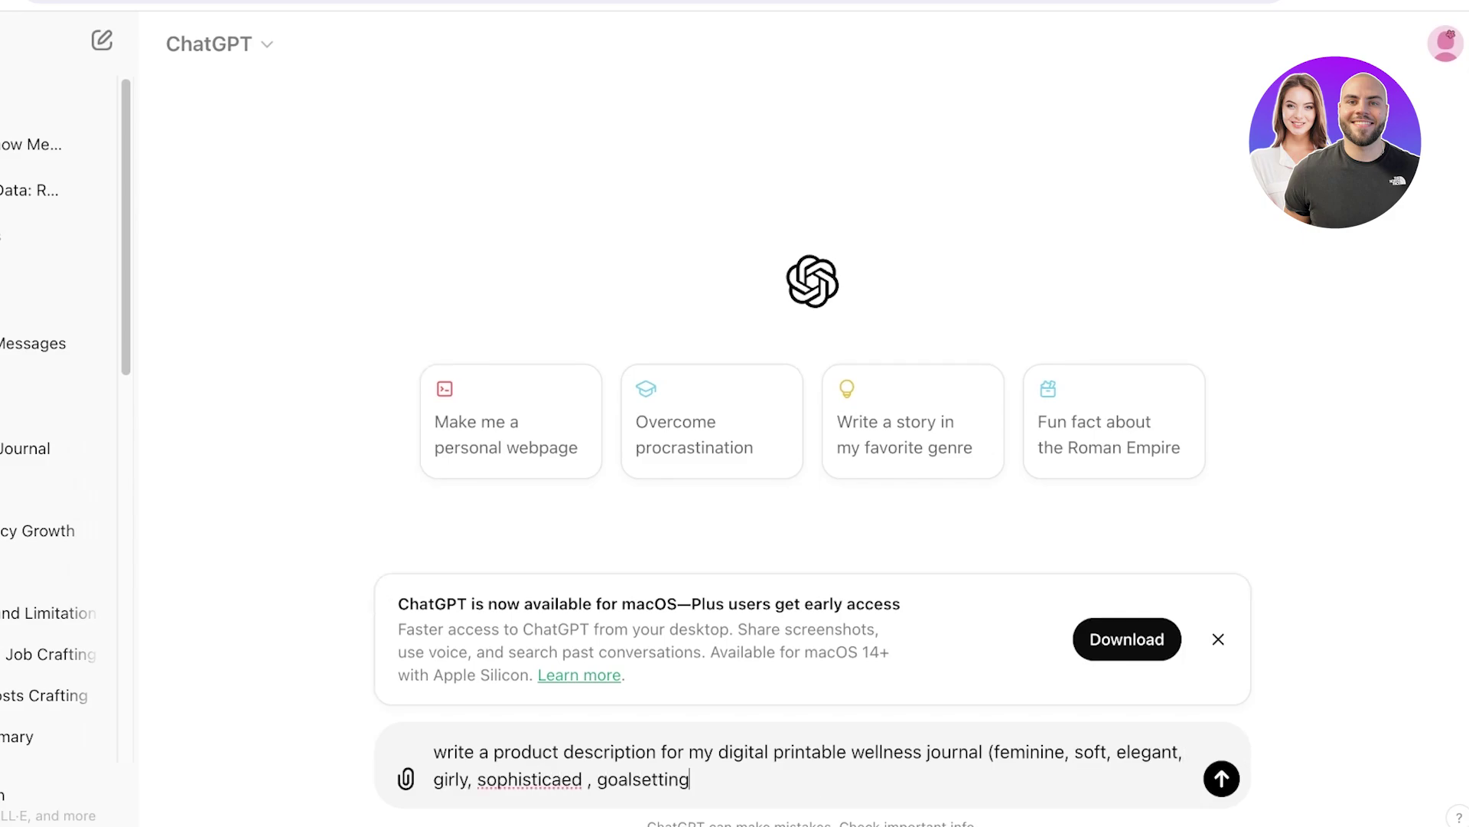
pyautogui.write(', )')
pyautogui.press('Return')
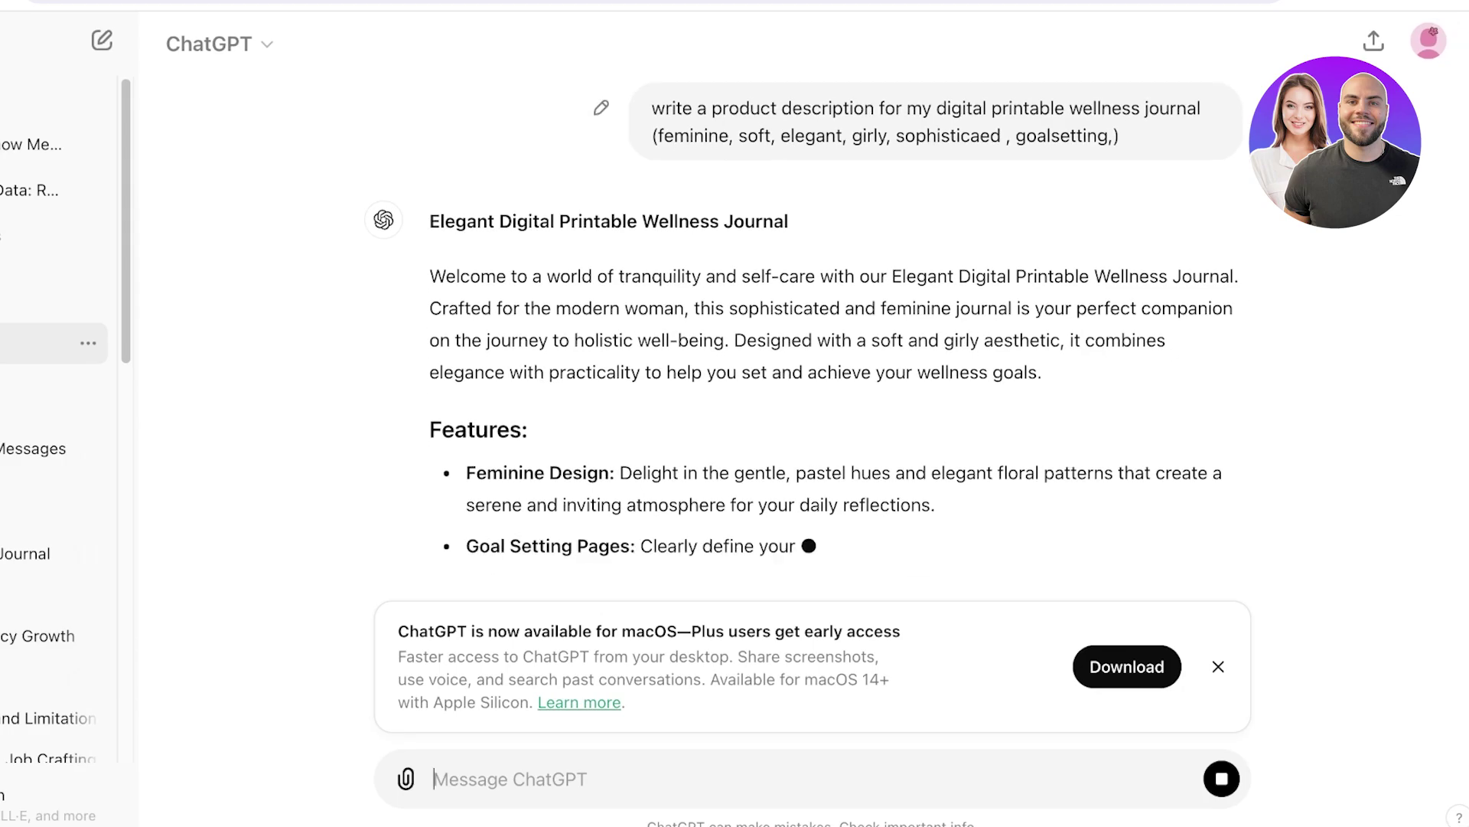
pyautogui.scroll(1, 807, 338)
pyautogui.moveTo(673, 156); pyautogui.dragTo(1120, 157)
pyautogui.click(509, 744)
pyautogui.scroll(-3, 509, 743)
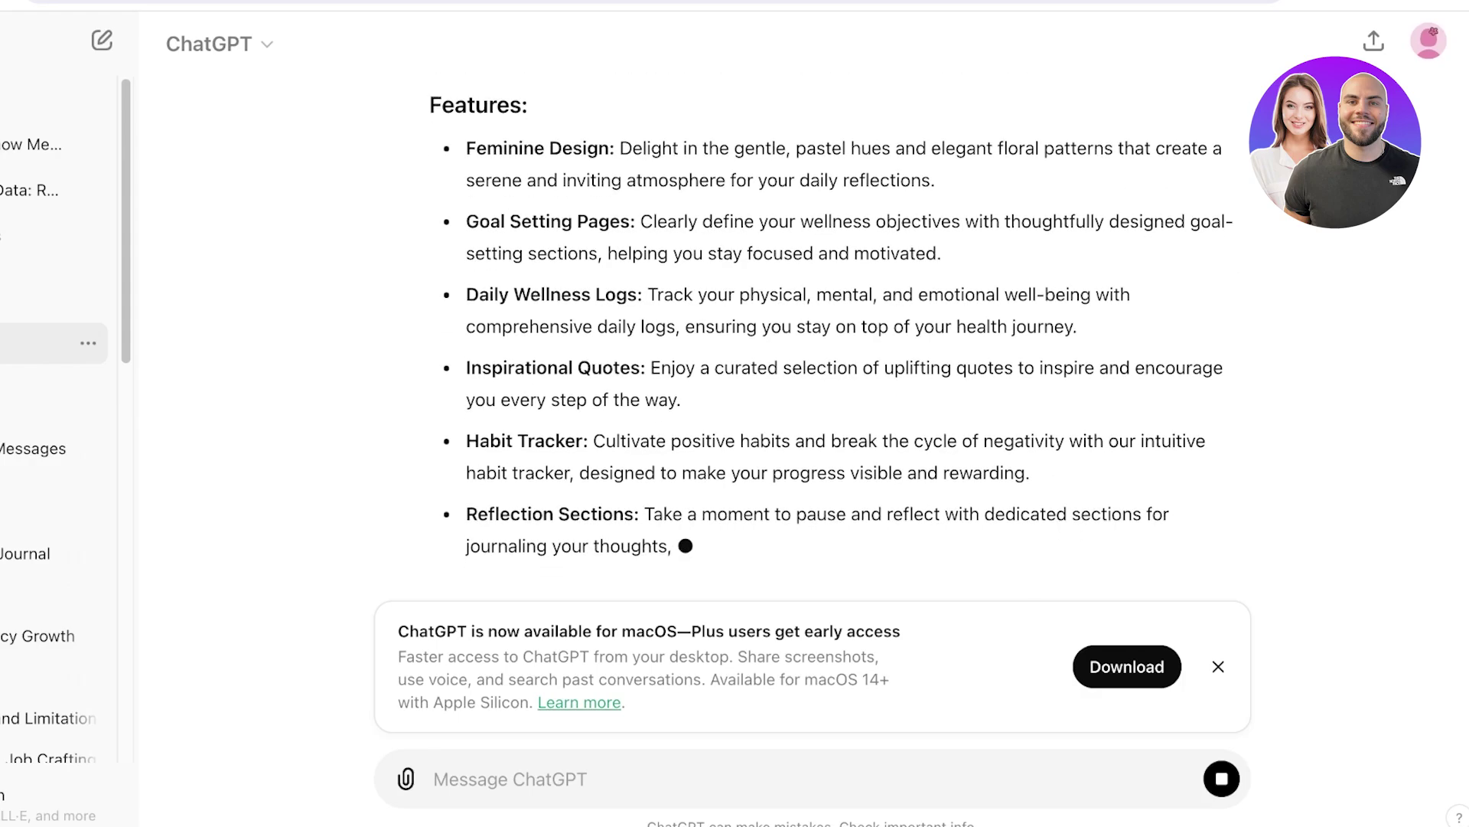
pyautogui.scroll(5, 806, 420)
pyautogui.scroll(-5, 831, 333)
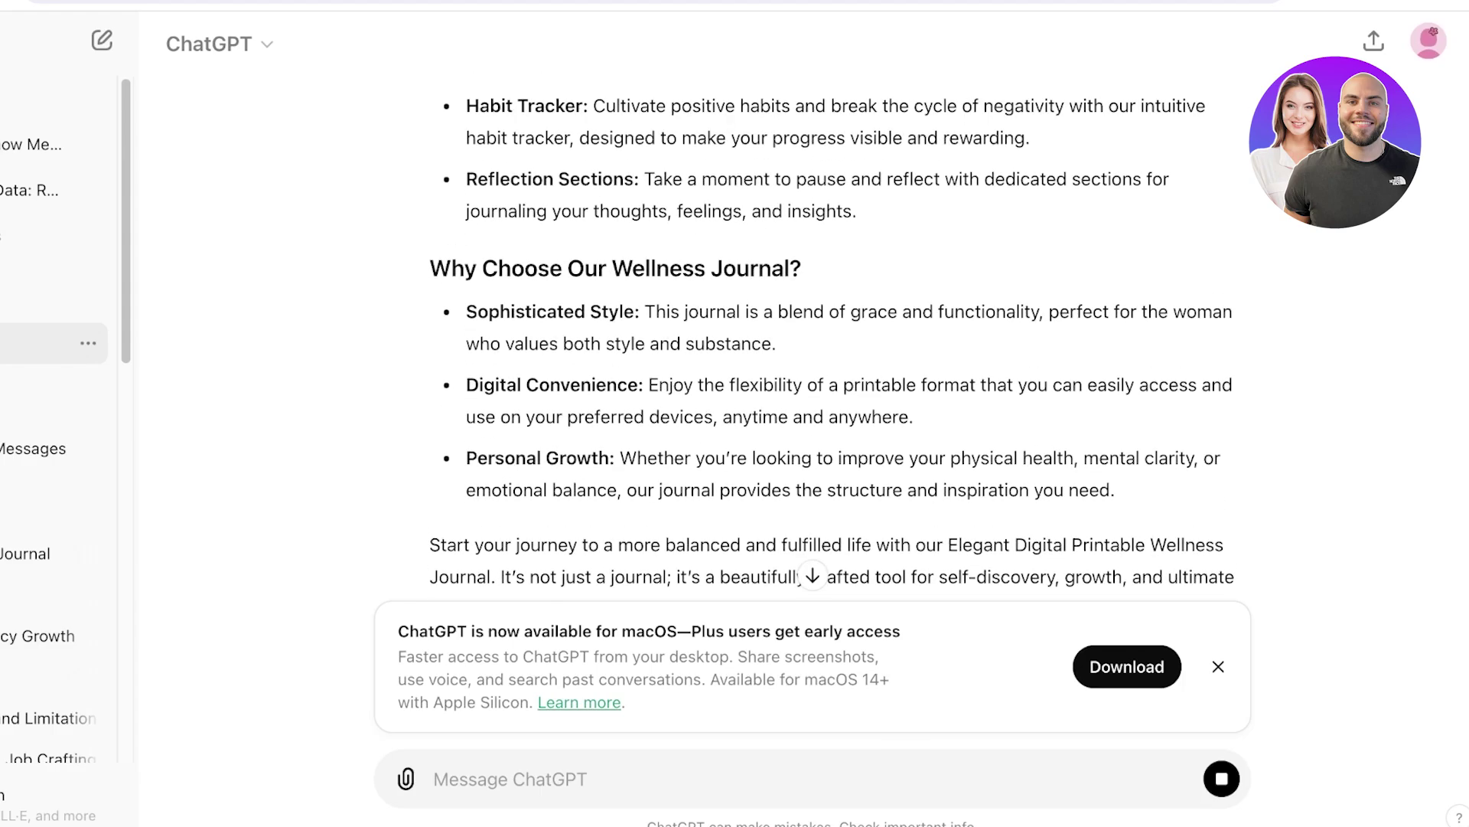
pyautogui.click(471, 535)
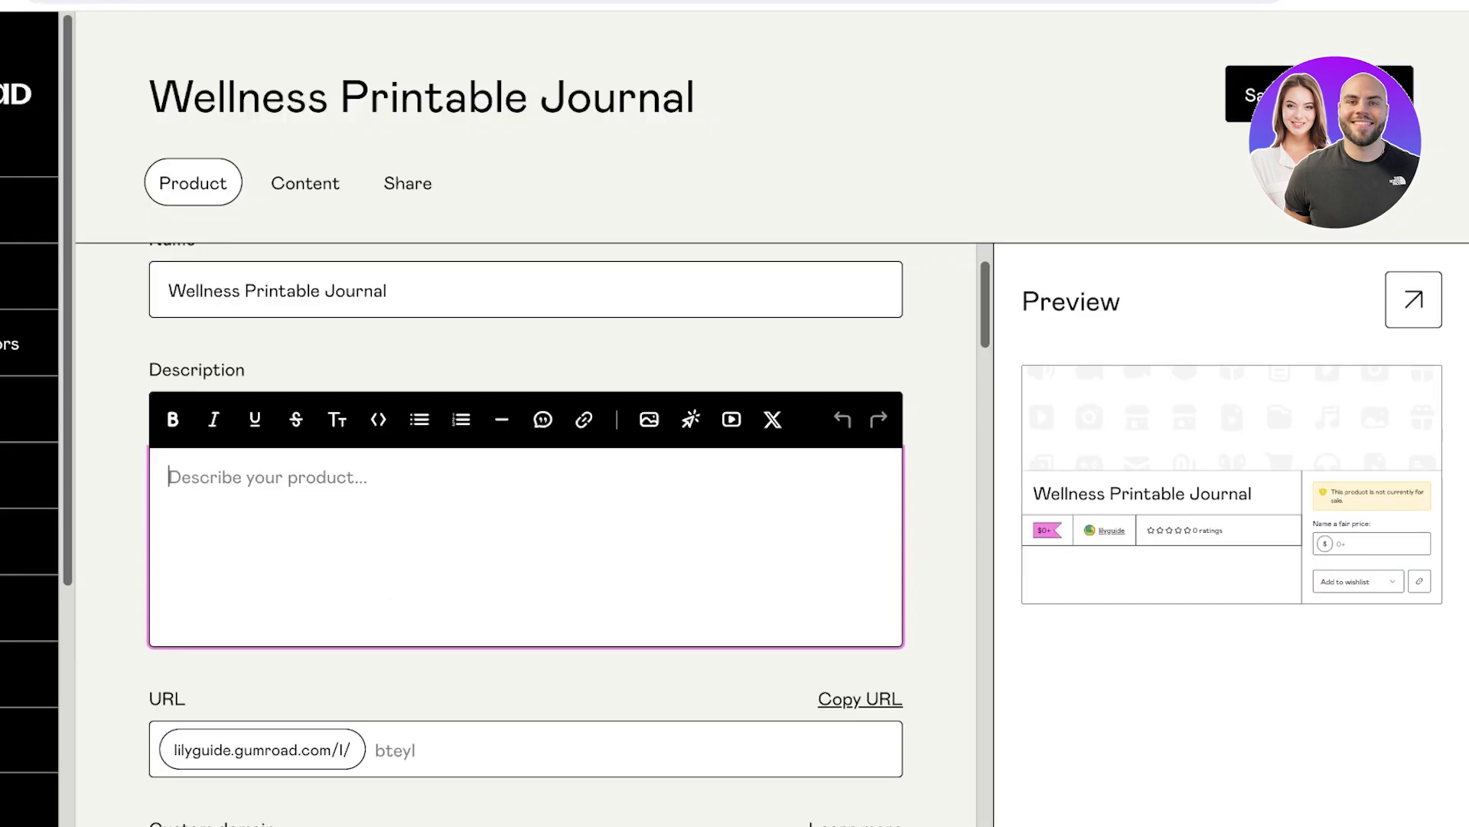
# Paste the description, then delete the ### marker, bold title line and opening welcome sentence.
pyautogui.hotkey('ctrl', 'v')
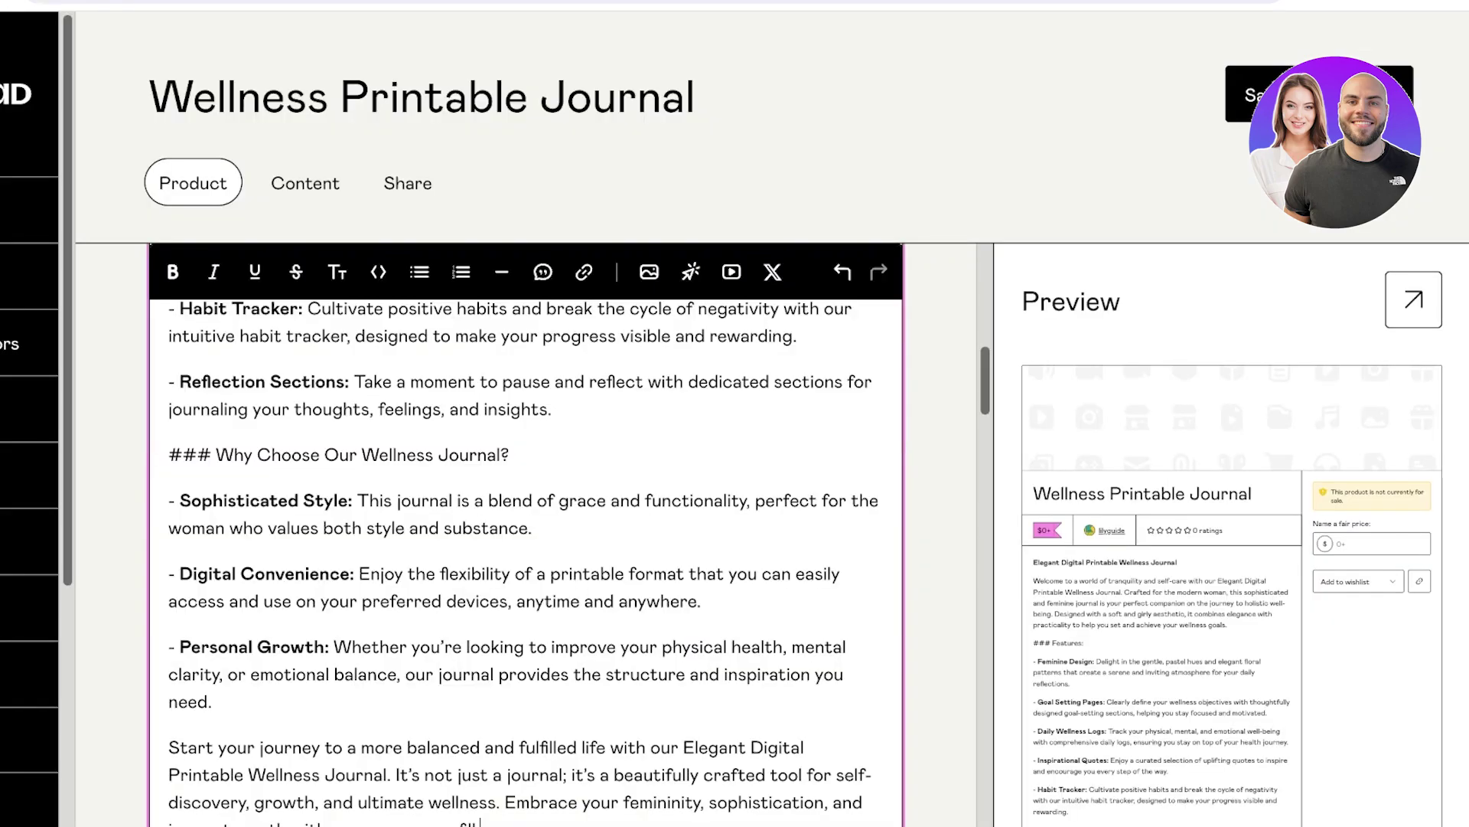
pyautogui.moveTo(216, 455); pyautogui.dragTo(168, 454)
pyautogui.press('BackSpace')
pyautogui.hotkey('ctrl', 'Home')
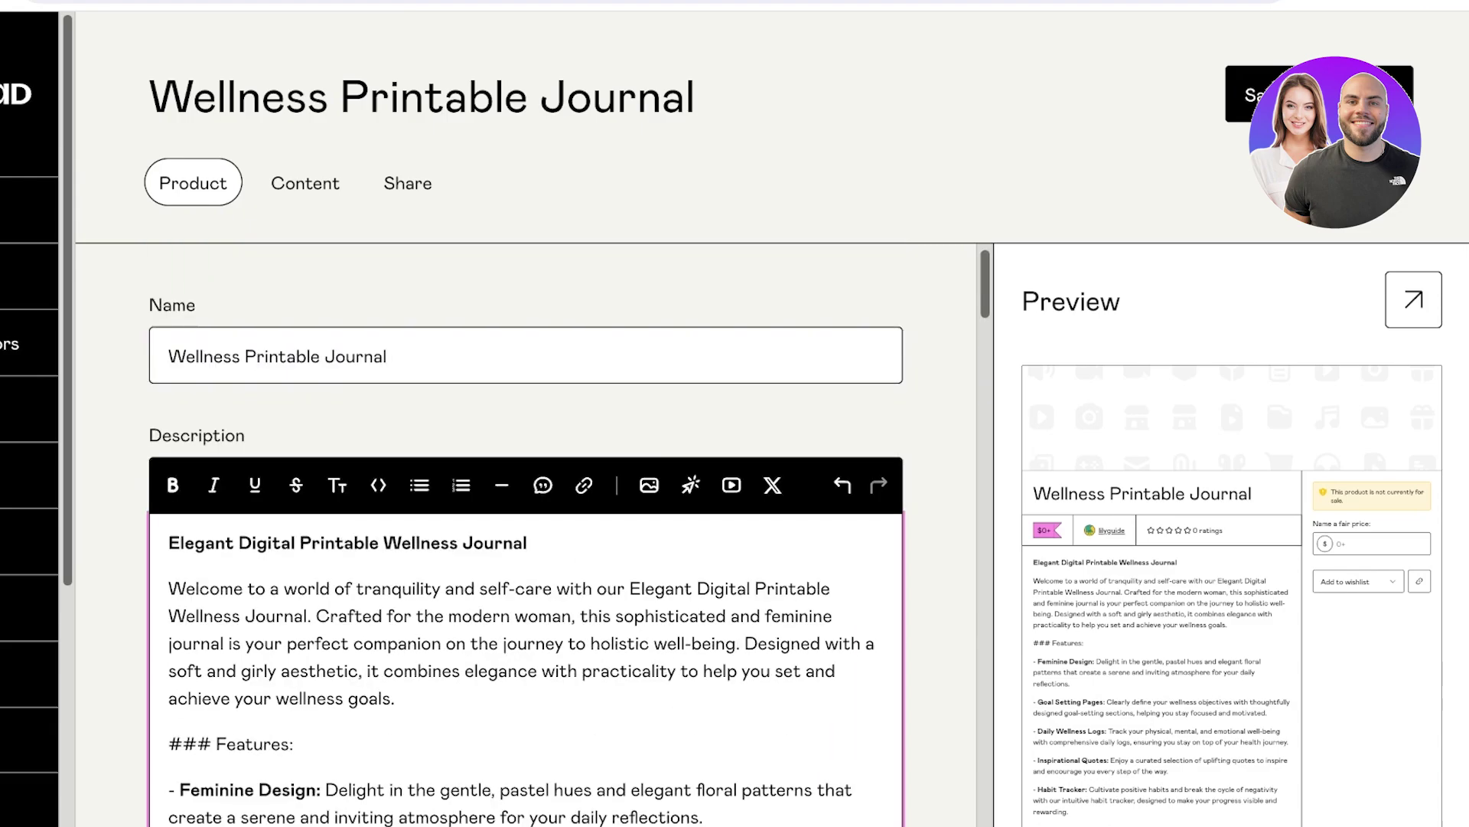
pyautogui.hotkey('shift', 'End')
pyautogui.press('BackSpace')
pyautogui.click(169, 610)
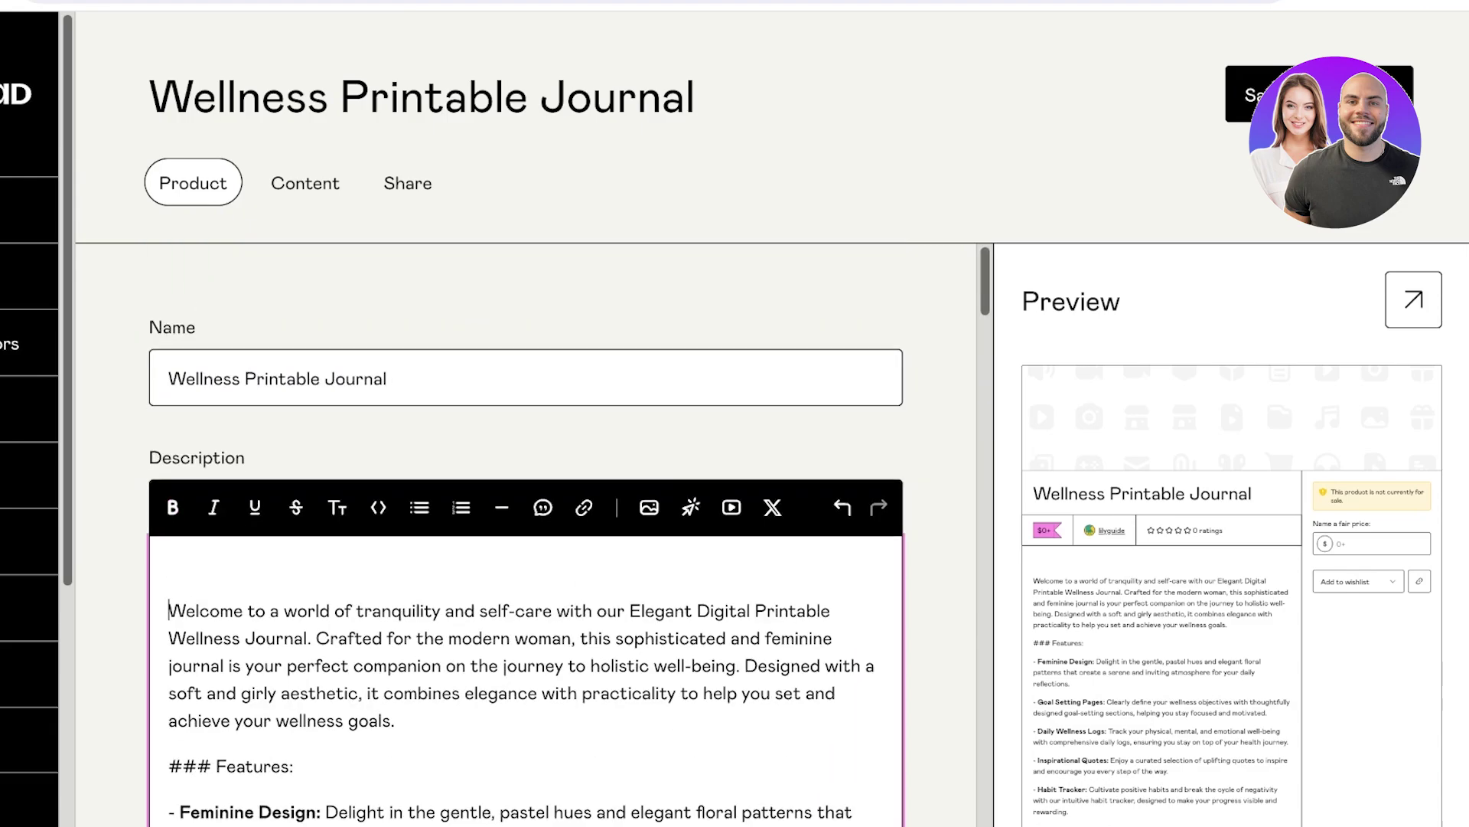
pyautogui.hotkey('ctrl', 'shift', 'Right')
pyautogui.hotkey('ctrl', 'shift', 'Right')
pyautogui.hotkey('ctrl', 'shift', 'Right')
pyautogui.hotkey('ctrl', 'shift', 'Right')
pyautogui.hotkey('ctrl', 'shift', 'Right')
pyautogui.hotkey('ctrl', 'shift', 'Right')
pyautogui.hotkey('ctrl', 'shift', 'Right')
pyautogui.hotkey('ctrl', 'shift', 'Right')
pyautogui.hotkey('ctrl', 'shift', 'Right')
pyautogui.hotkey('ctrl', 'shift', 'Right')
pyautogui.press('BackSpace')
pyautogui.press('BackSpace')
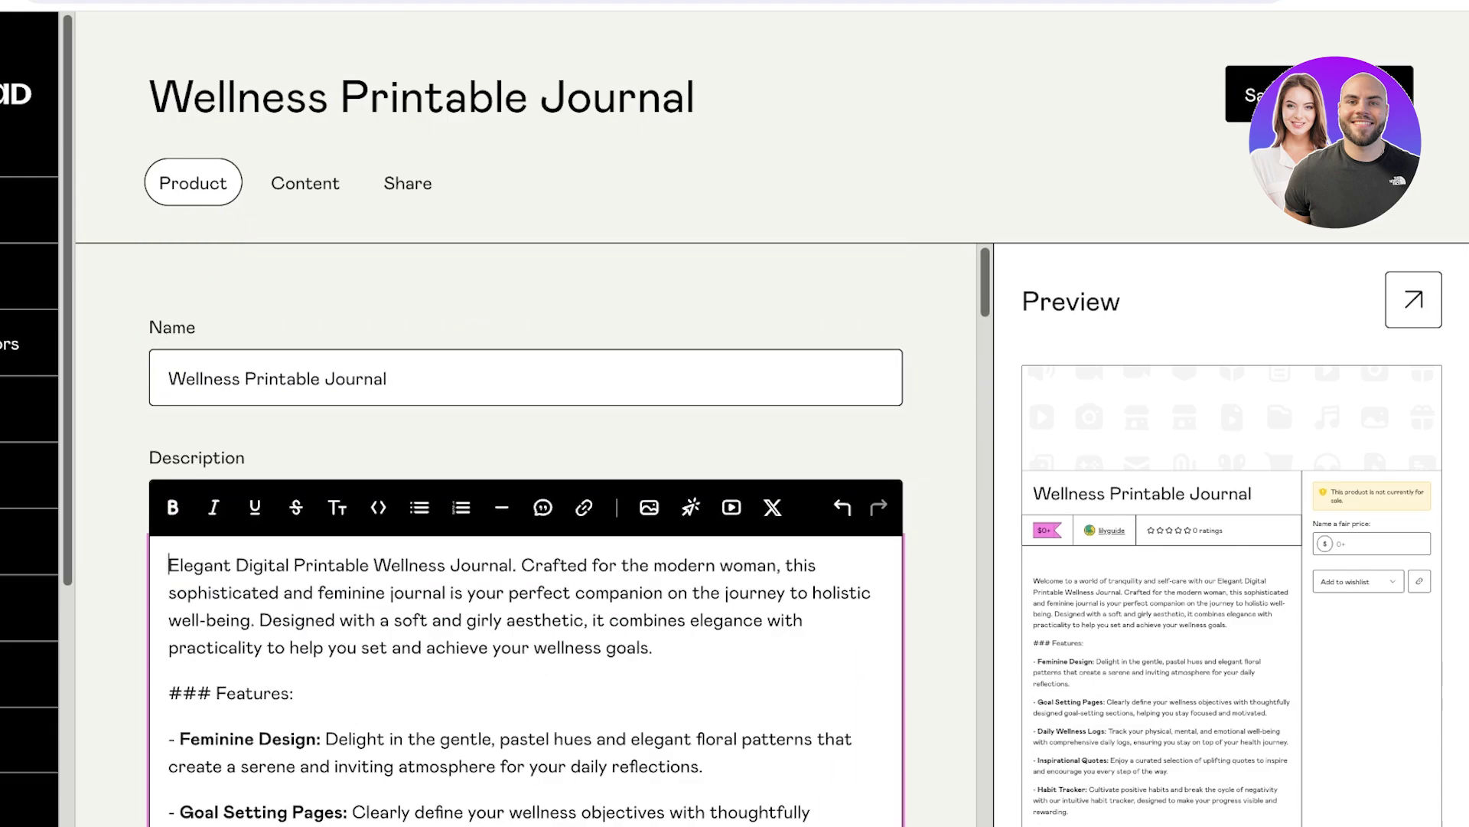
pyautogui.hotkey('ctrl', 'shift', 'Right')
pyautogui.hotkey('ctrl', 'shift', 'Right')
pyautogui.hotkey('ctrl', 'shift', 'Right')
pyautogui.hotkey('ctrl', 'shift', 'Right')
pyautogui.hotkey('ctrl', 'shift', 'Right')
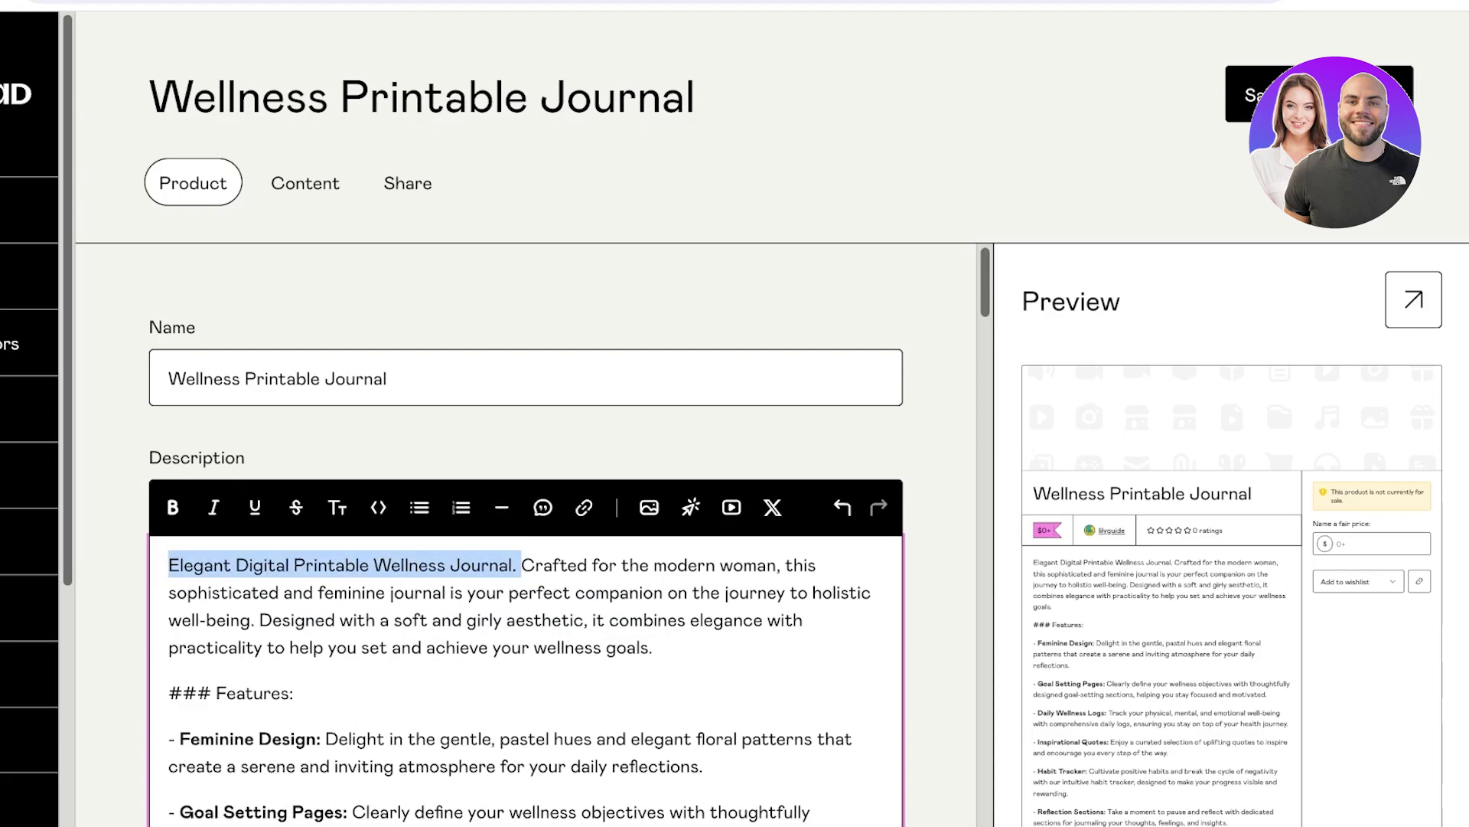
pyautogui.press('BackSpace')
# Delete the '### Features:' heading line and the closing 'Start your journey' paragraph.
pyautogui.click(294, 693)
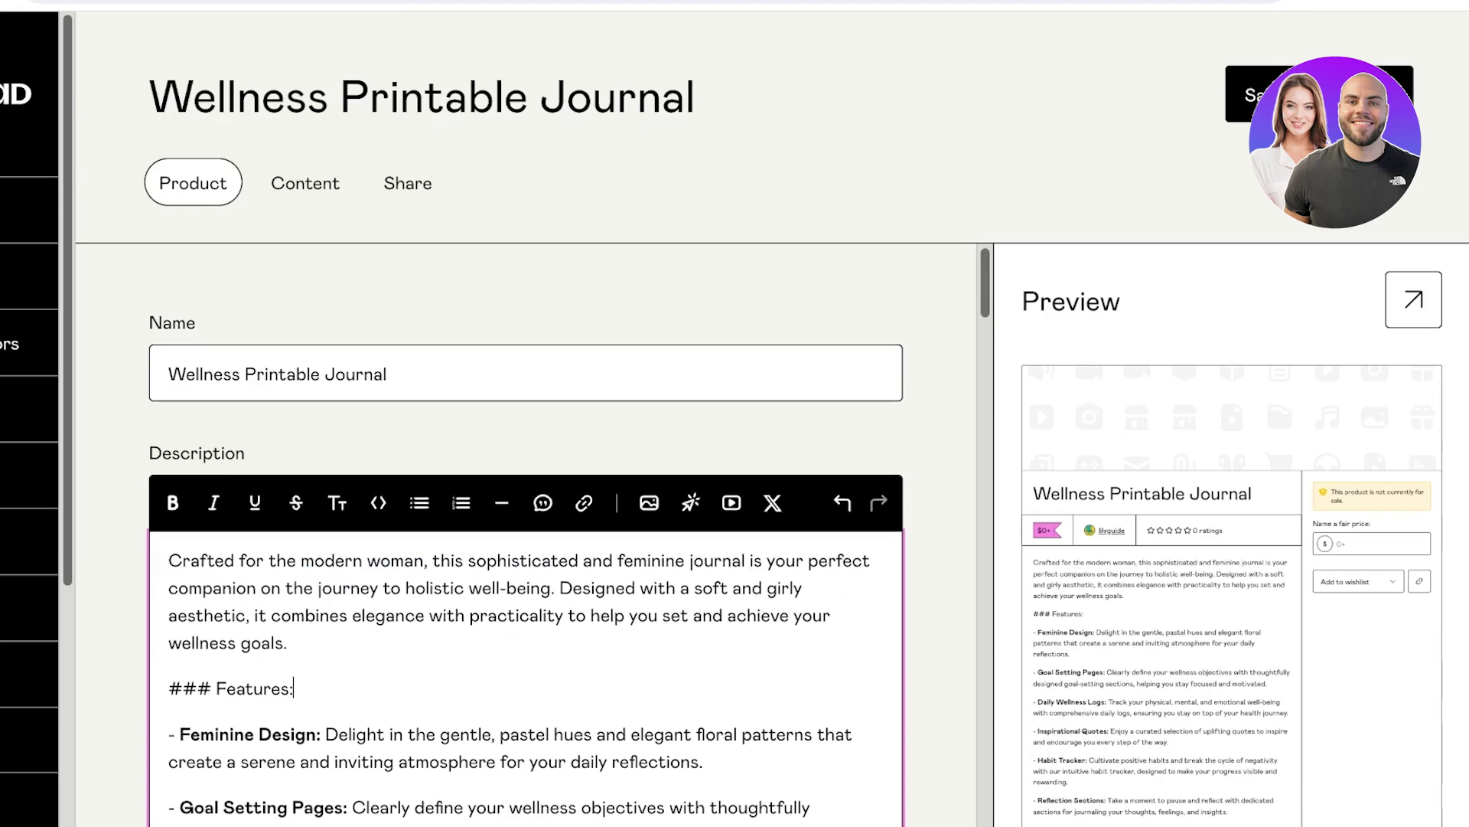
pyautogui.hotkey('shift', 'Home')
pyautogui.press('BackSpace')
pyautogui.scroll(-4, 526, 536)
pyautogui.press('BackSpace')
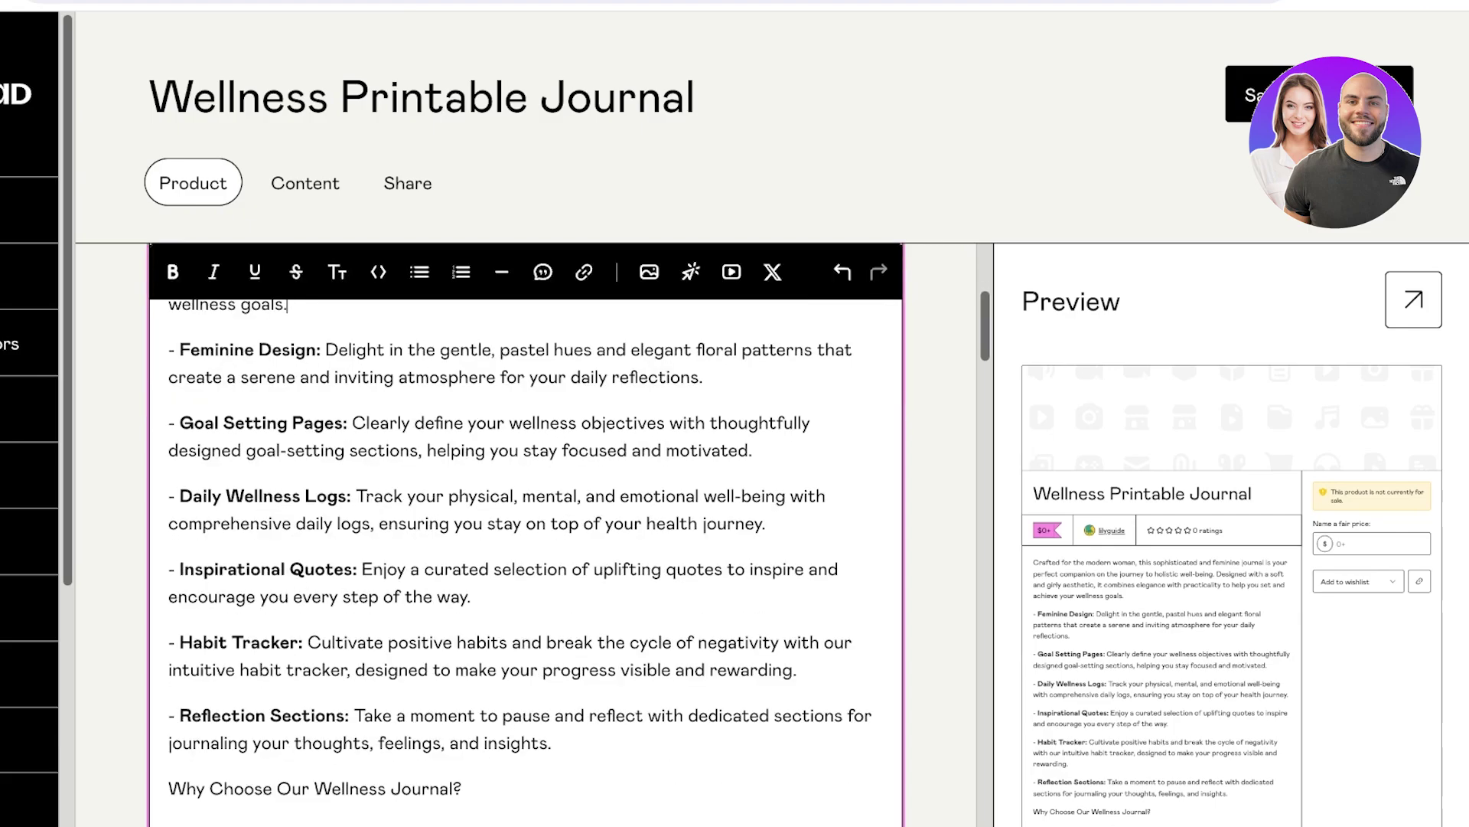
pyautogui.scroll(-2, 526, 536)
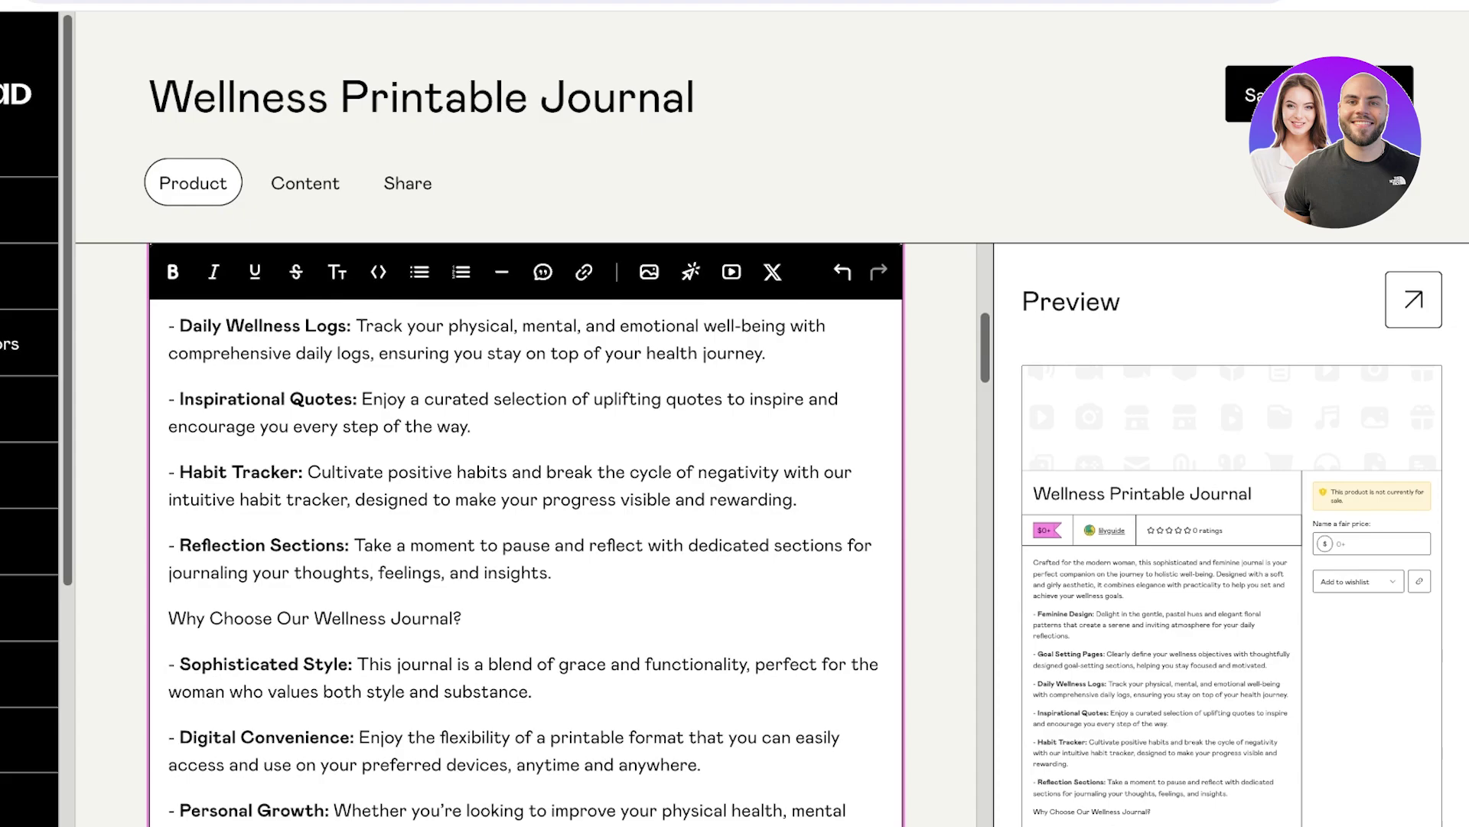
pyautogui.scroll(-4, 526, 536)
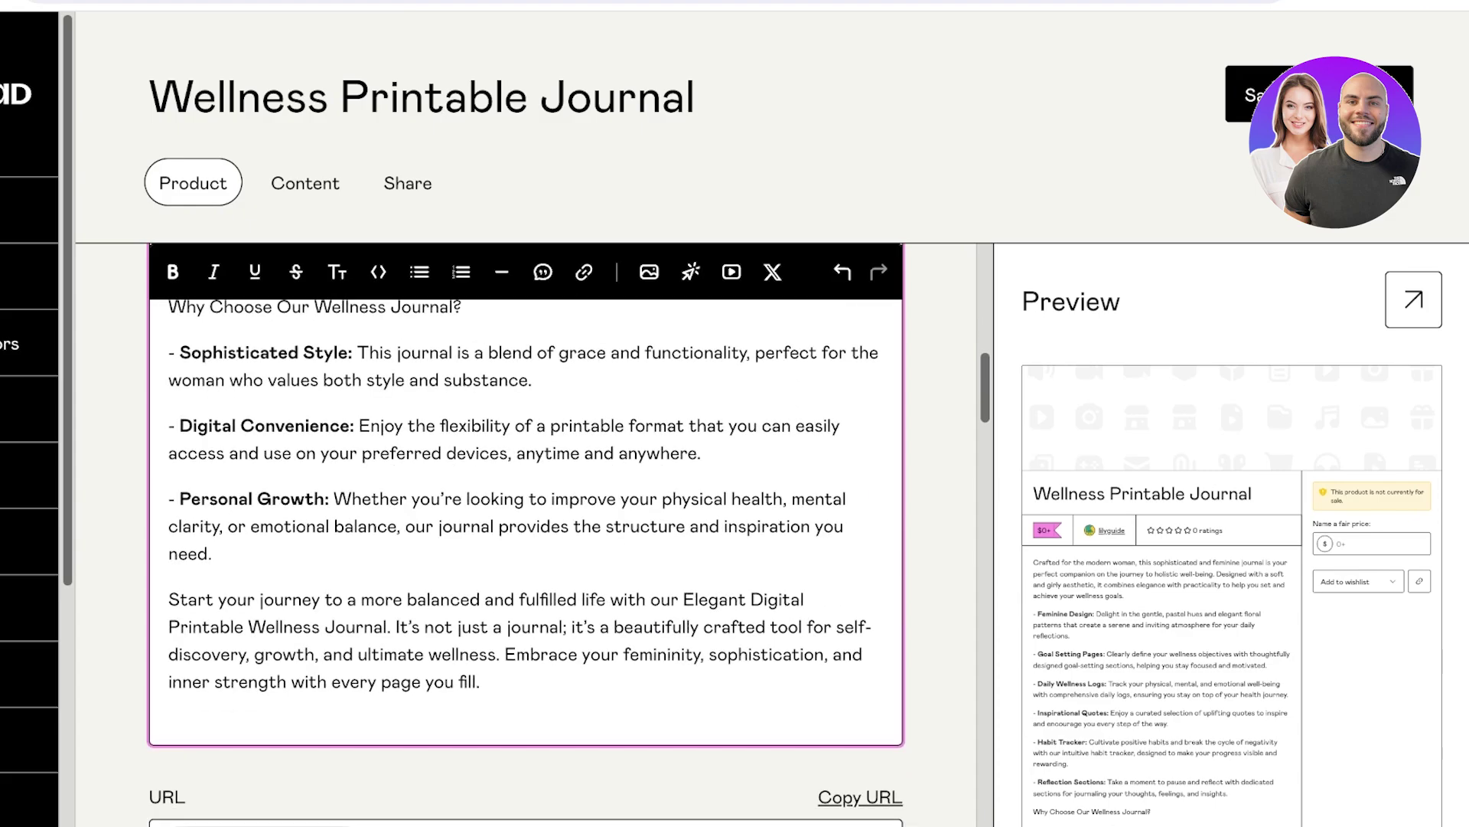
pyautogui.tripleClick(505, 639)
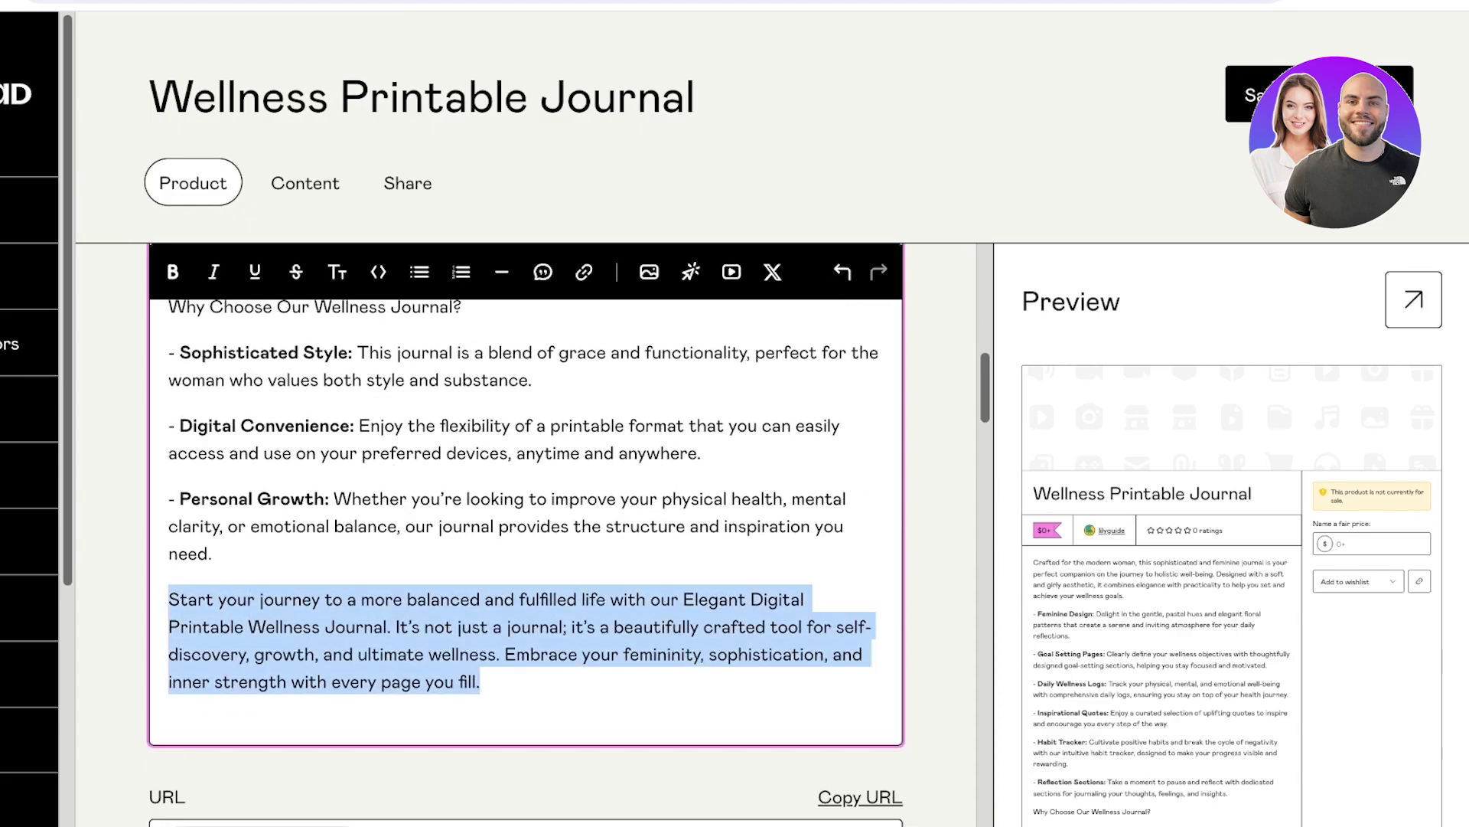
pyautogui.press('BackSpace')
pyautogui.scroll(5, 526, 535)
pyautogui.scroll(-6, 526, 535)
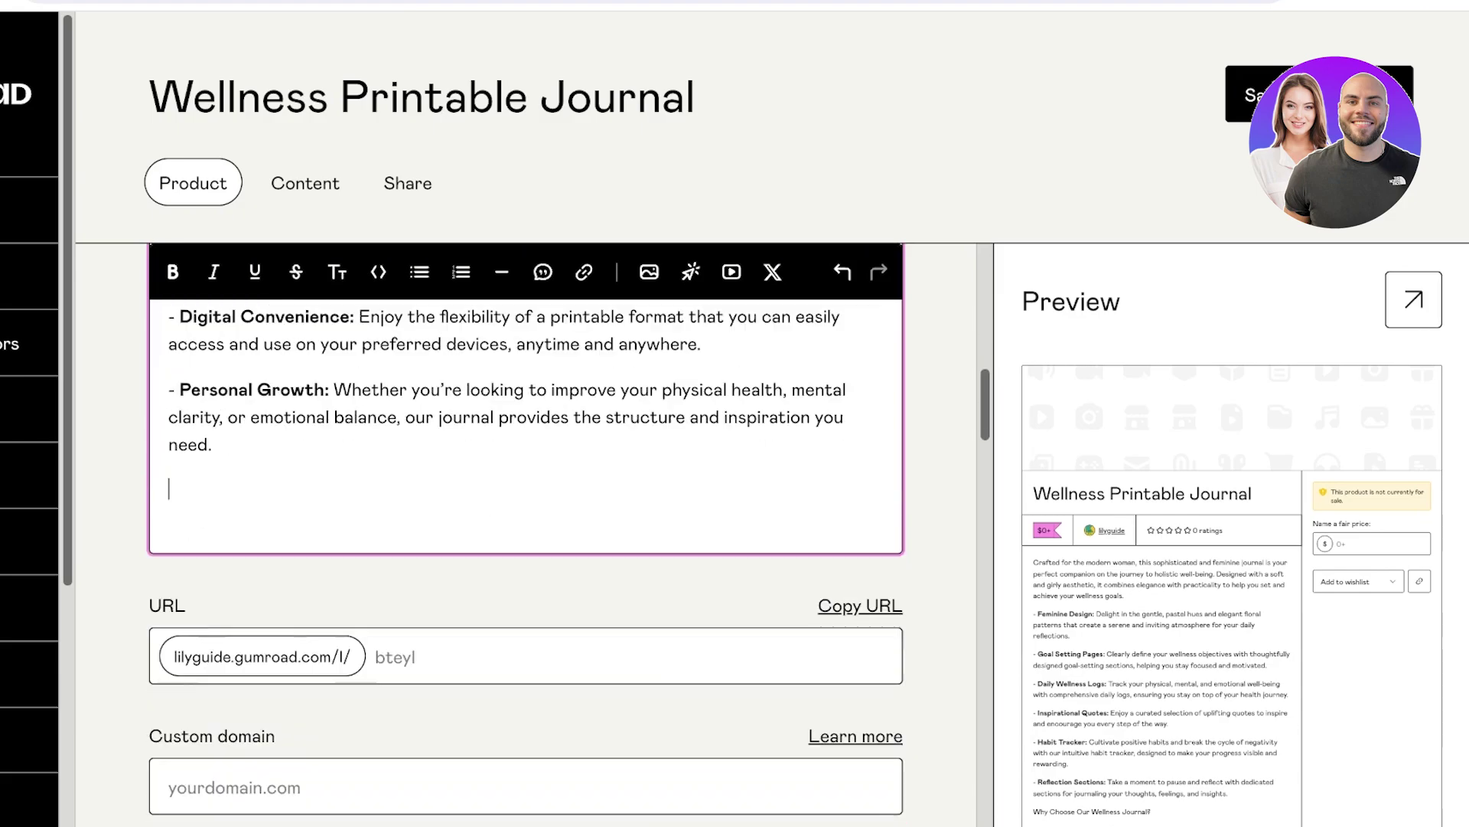
pyautogui.scroll(5, 526, 536)
pyautogui.scroll(-6, 526, 535)
# Change the product URL slug to 'wellnessjournal'.
pyautogui.click(398, 485)
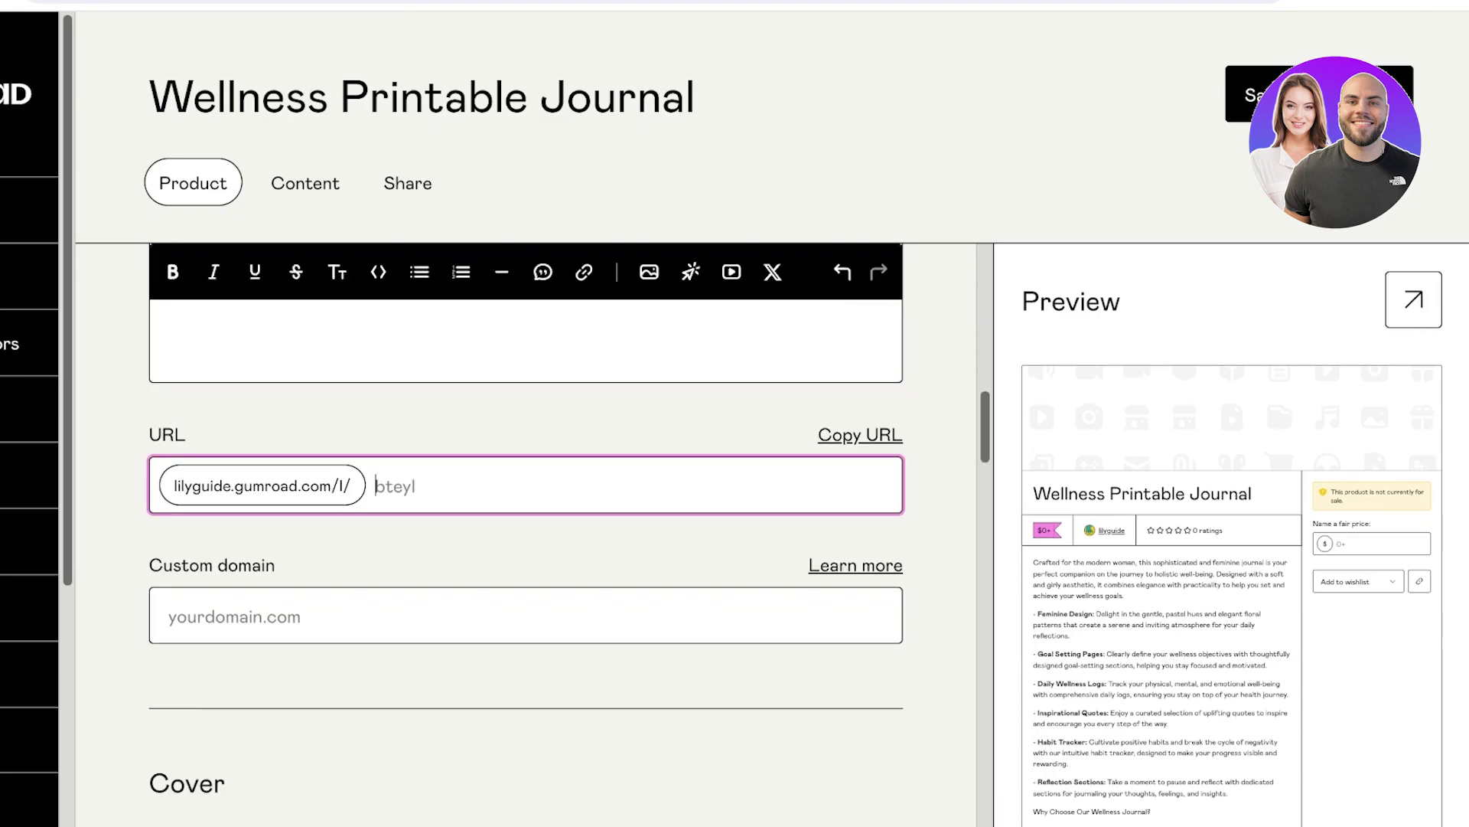
pyautogui.write('wellnessjournal')
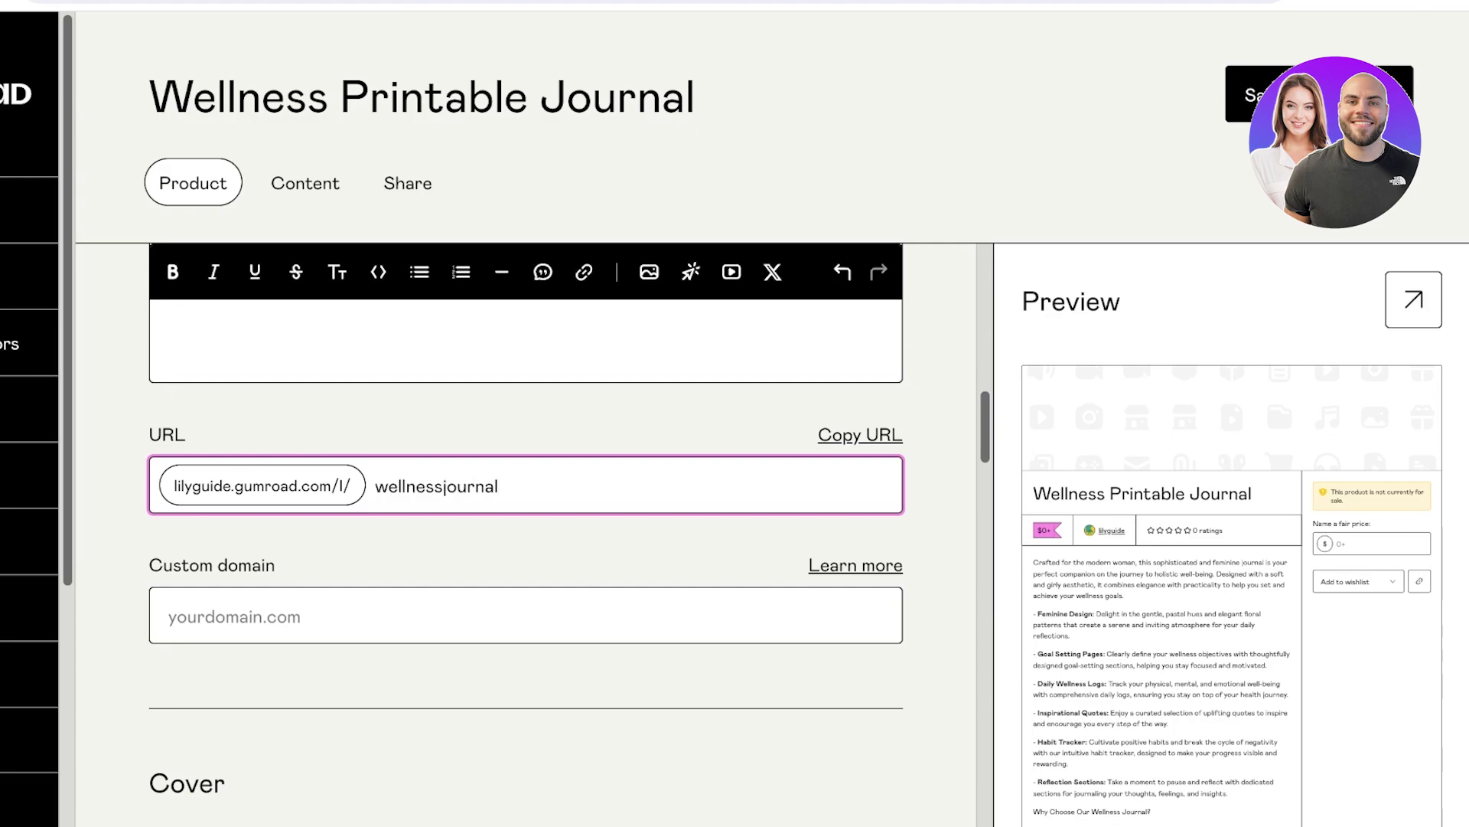
# Leave the Custom domain field empty, erasing a stray letter.
pyautogui.click(170, 616)
pyautogui.press('Tab')
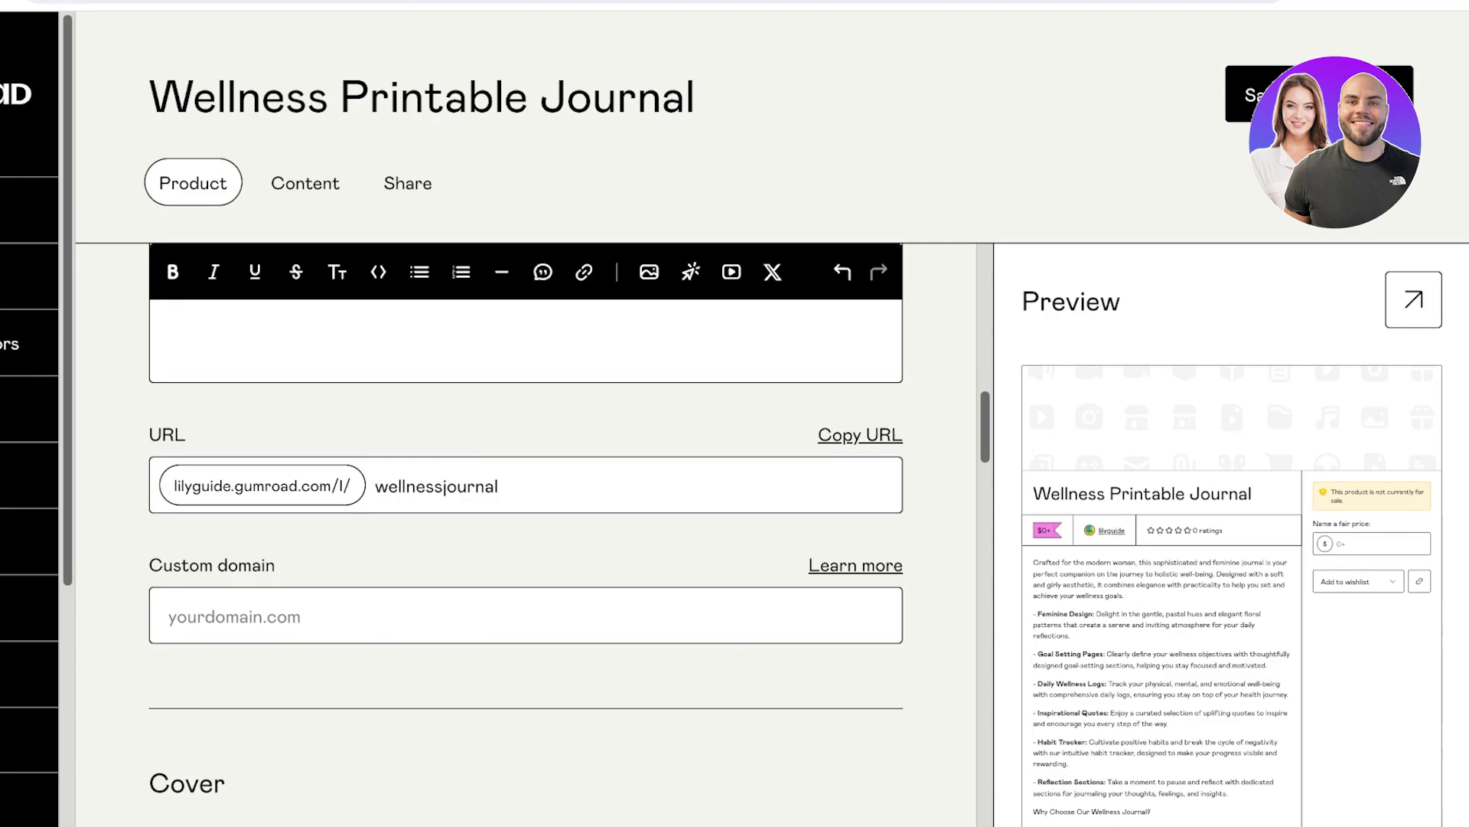
pyautogui.hotkey('shift', 'Tab')
pyautogui.write('a')
pyautogui.press('BackSpace')
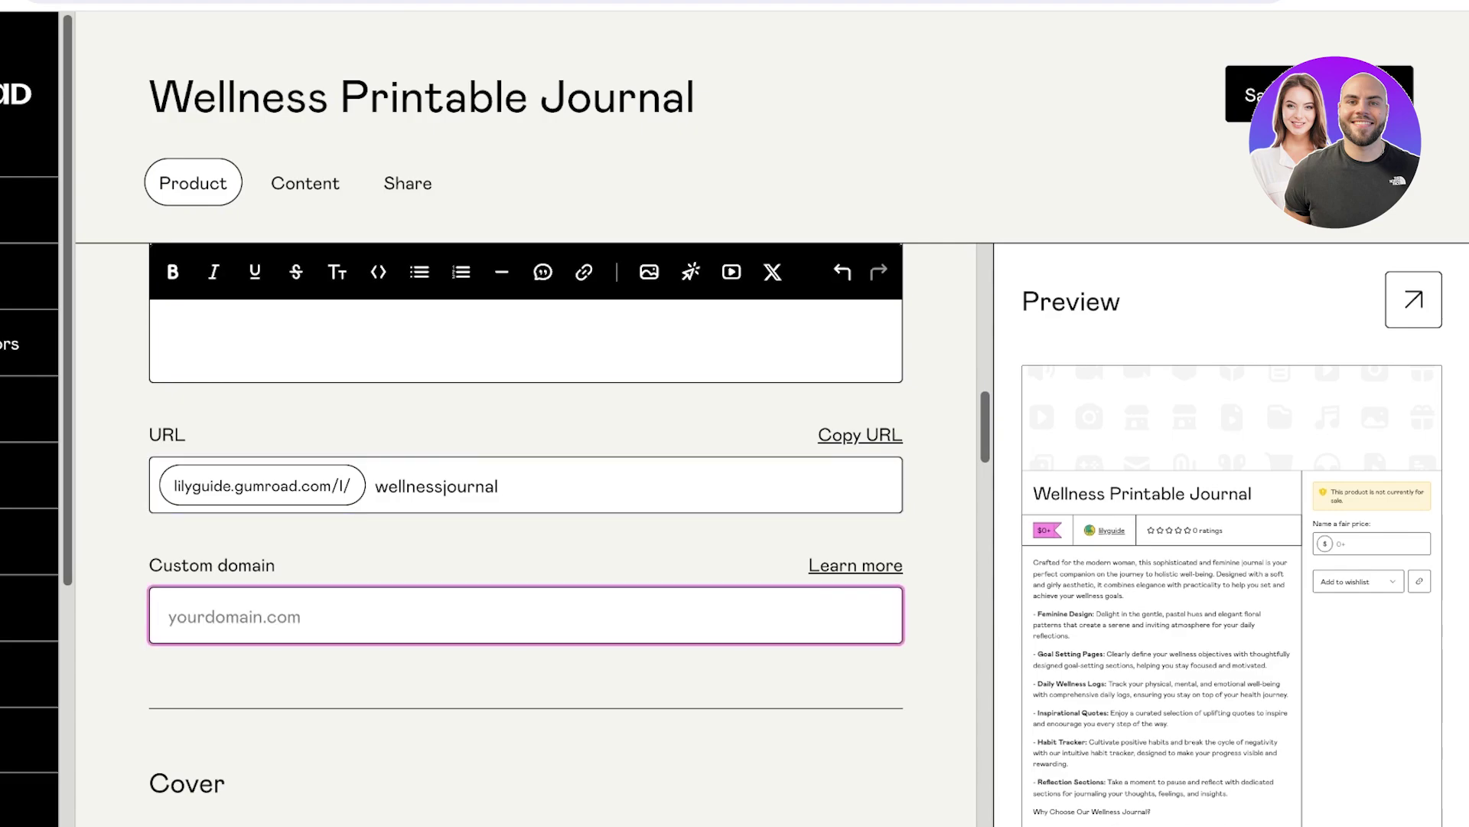
# Clear the custom domain and highlight the 1280x720px cover size requirement.
pyautogui.write('ruffle')
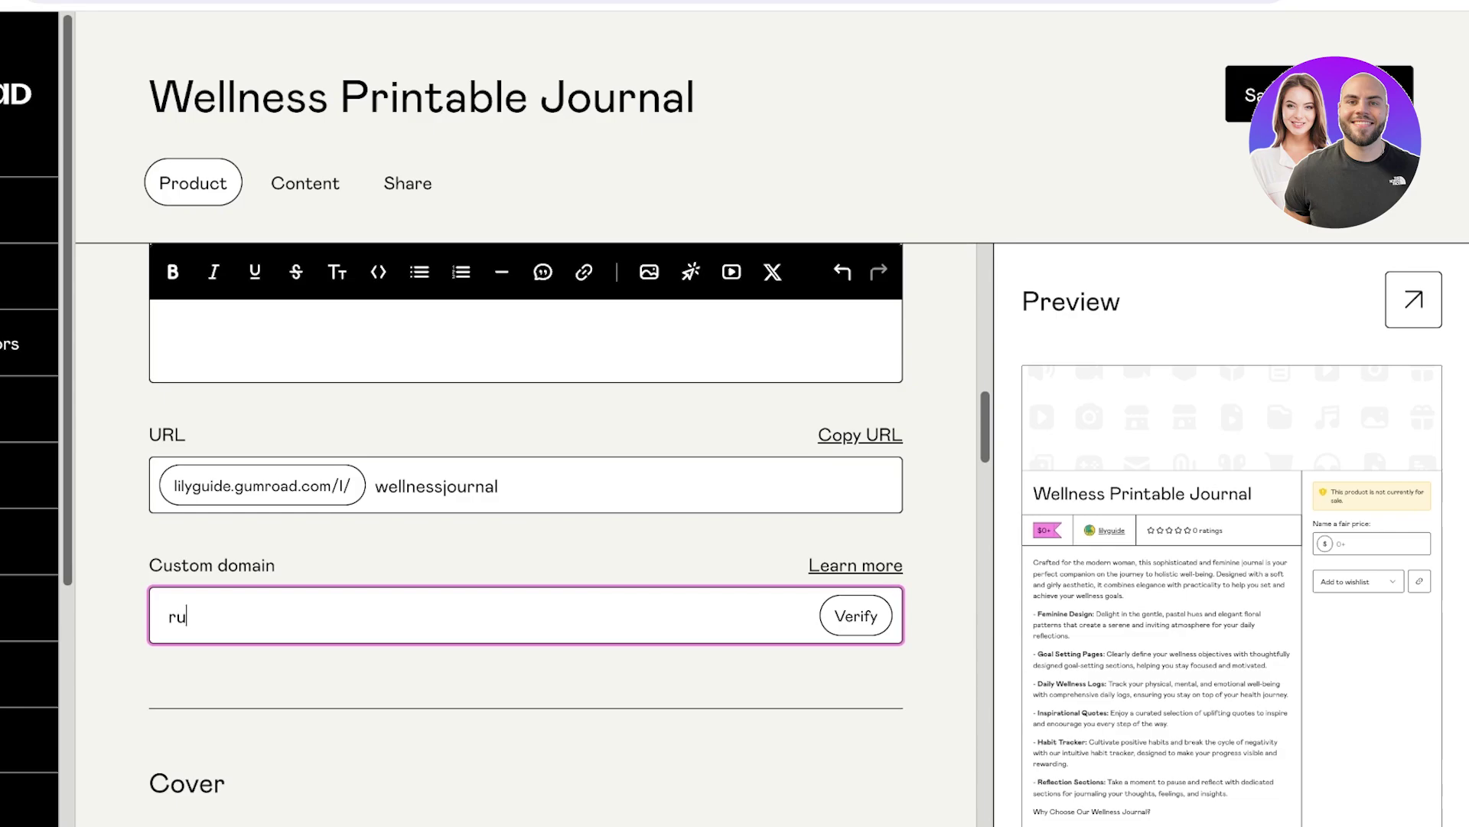
pyautogui.press('BackSpace')
pyautogui.press('BackSpace')
pyautogui.press('BackSpace')
pyautogui.press('BackSpace')
pyautogui.press('BackSpace')
pyautogui.press('BackSpace')
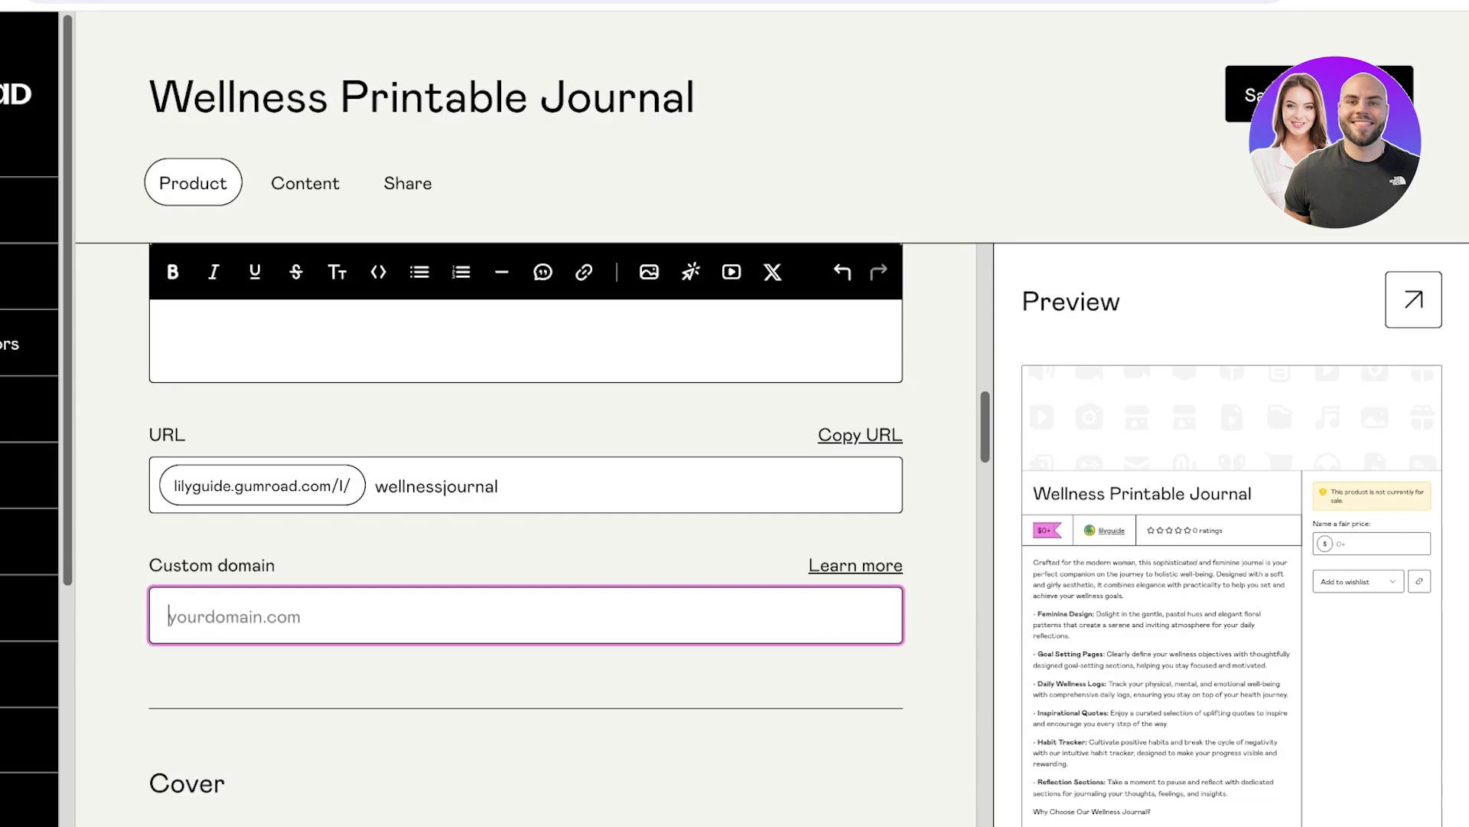
pyautogui.scroll(-4, 526, 536)
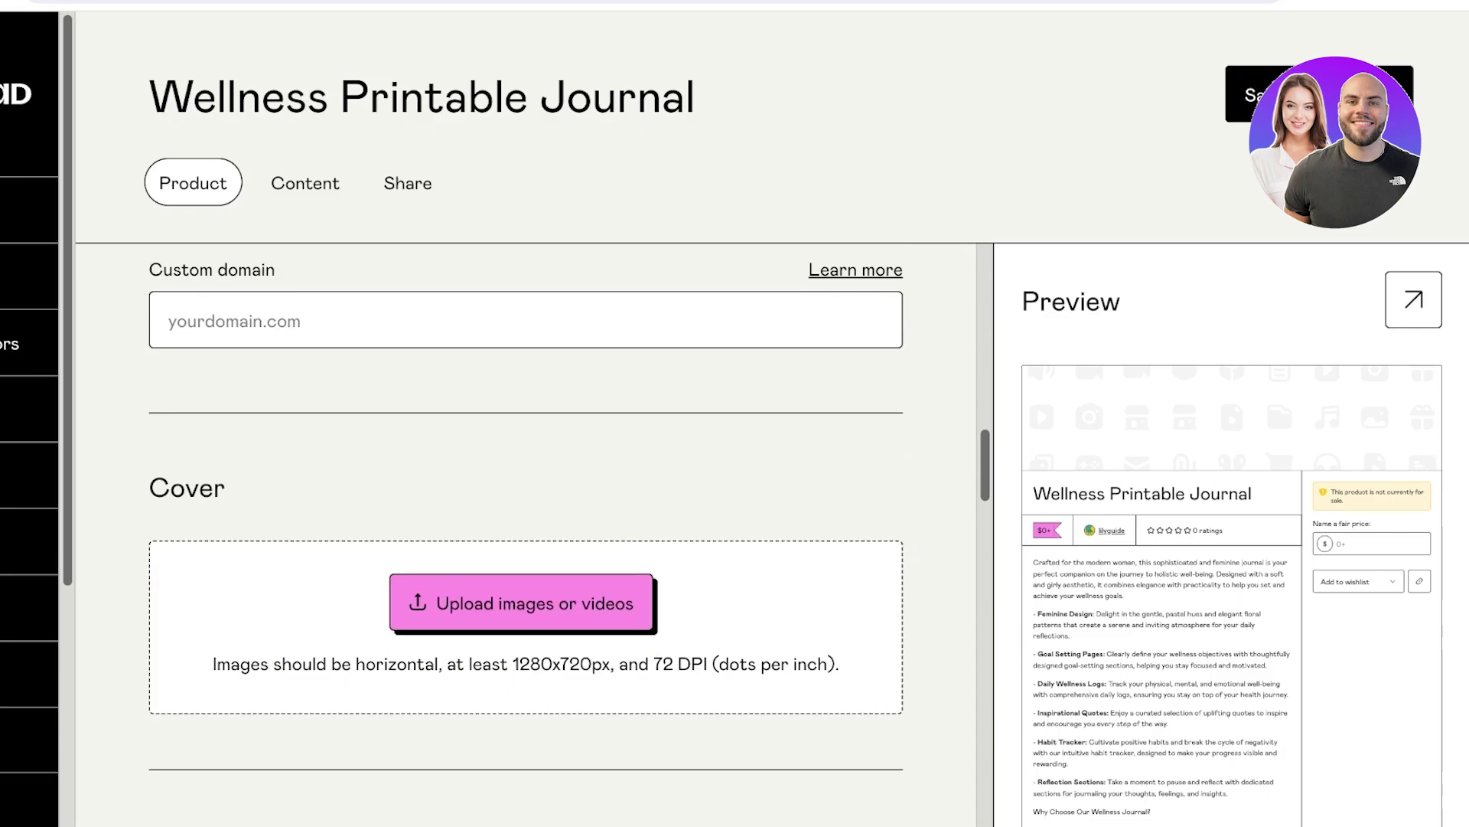
pyautogui.scroll(-5, 526, 536)
pyautogui.scroll(6, 526, 536)
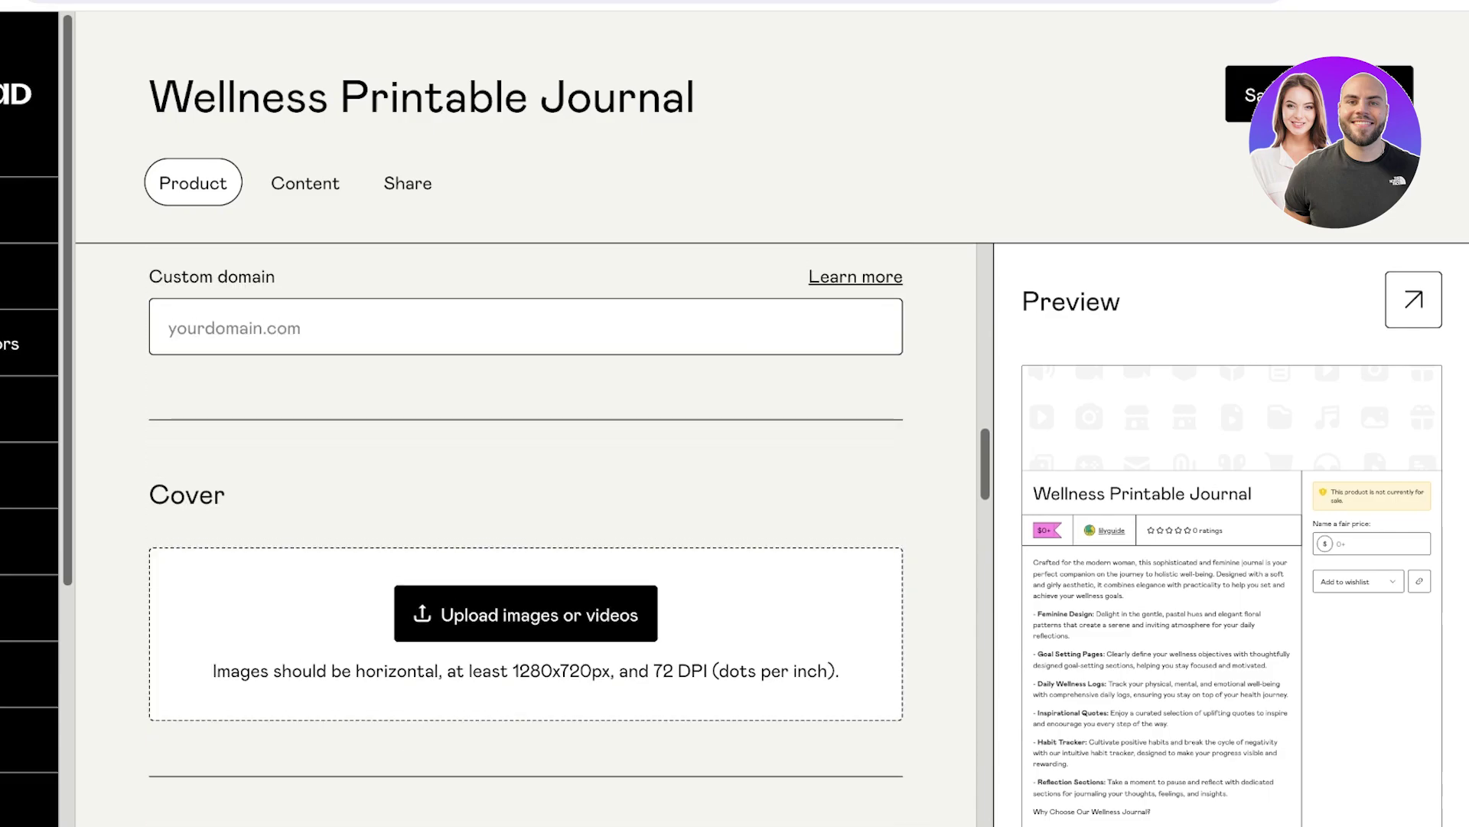
pyautogui.scroll(-1, 526, 536)
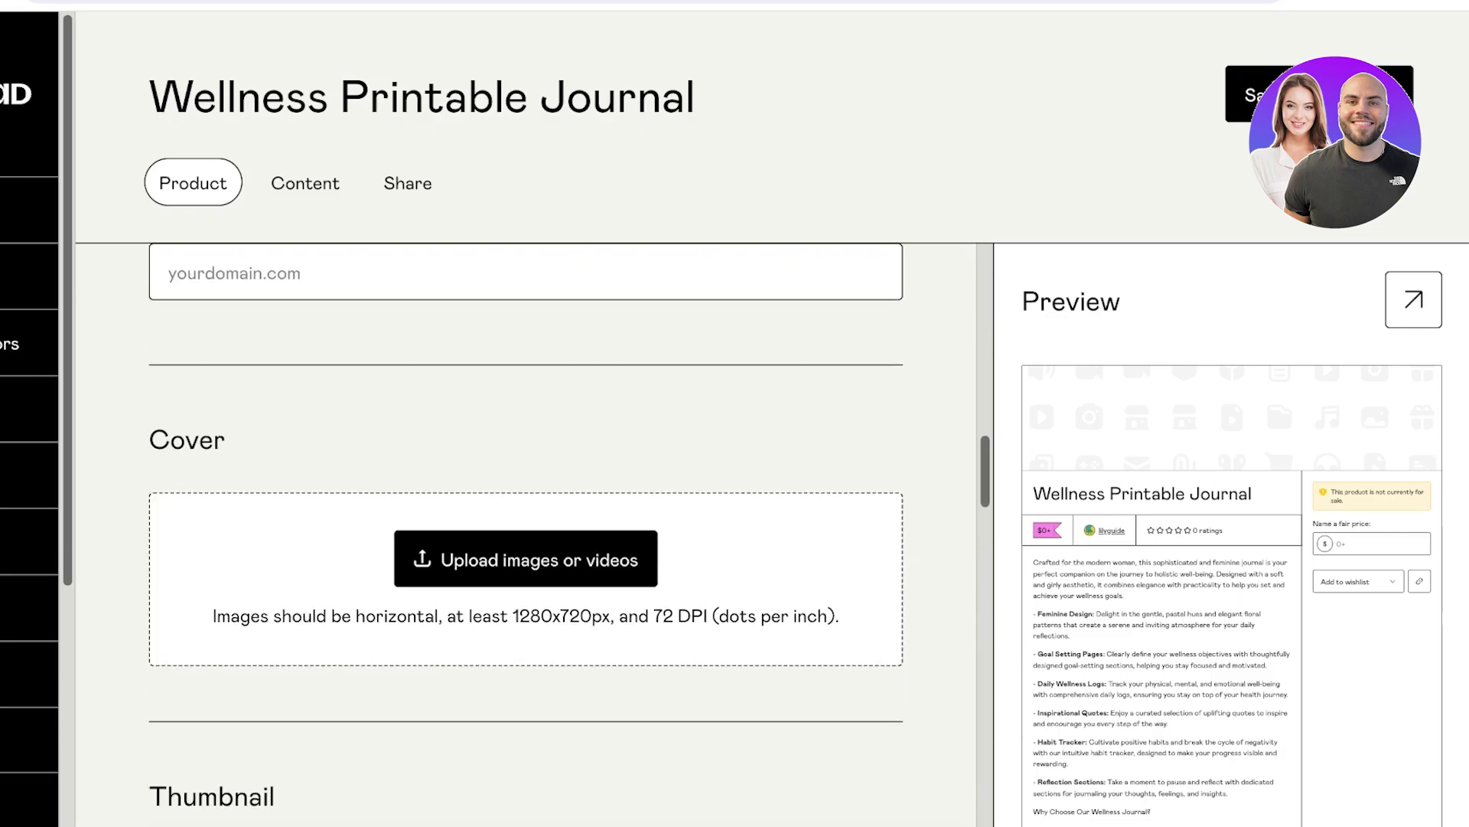
pyautogui.moveTo(520, 615); pyautogui.dragTo(593, 615)
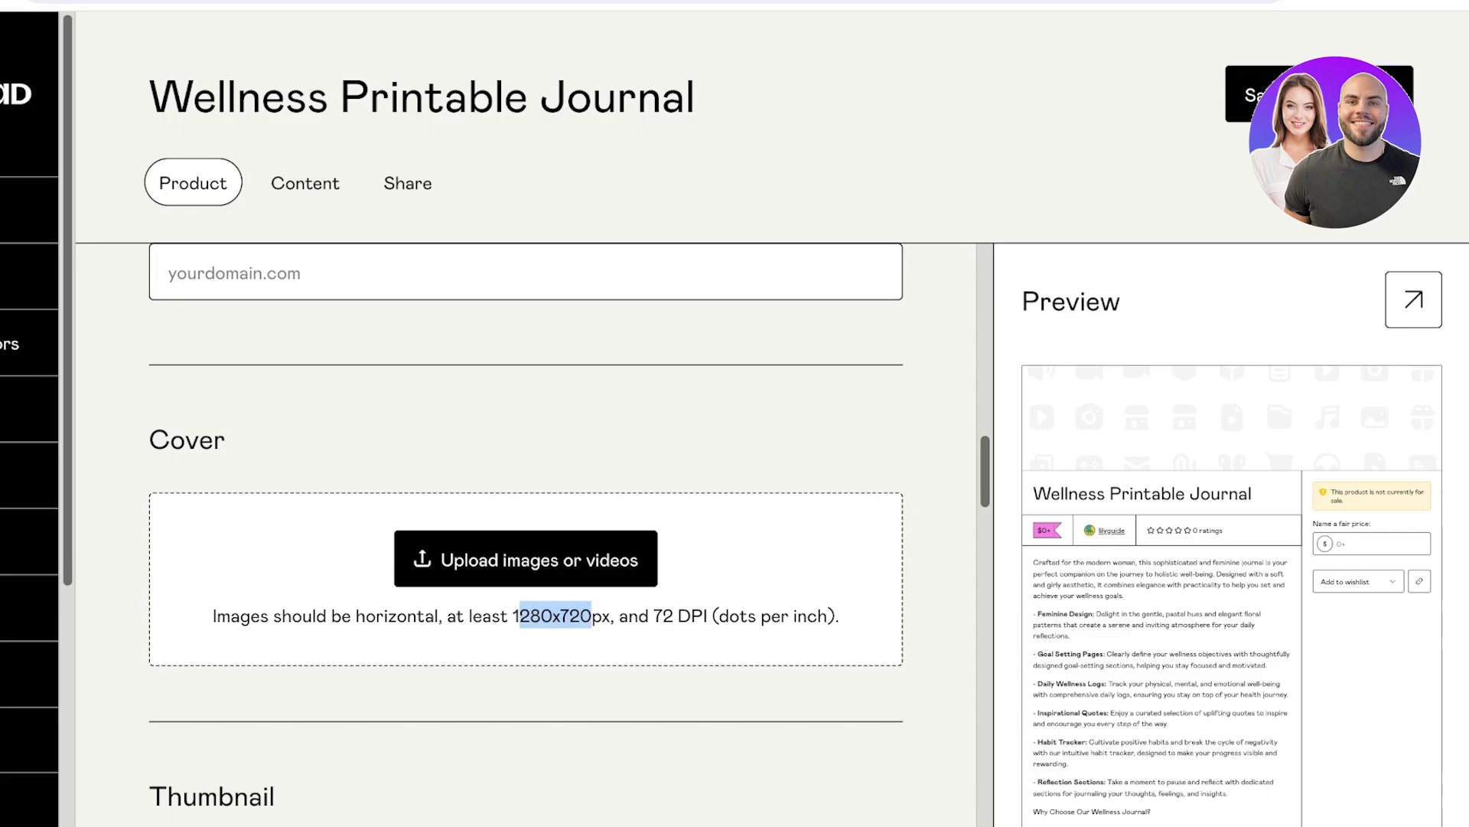
# Bring up Canva's custom design size options.
pyautogui.scroll(-7, 526, 536)
pyautogui.scroll(5, 526, 536)
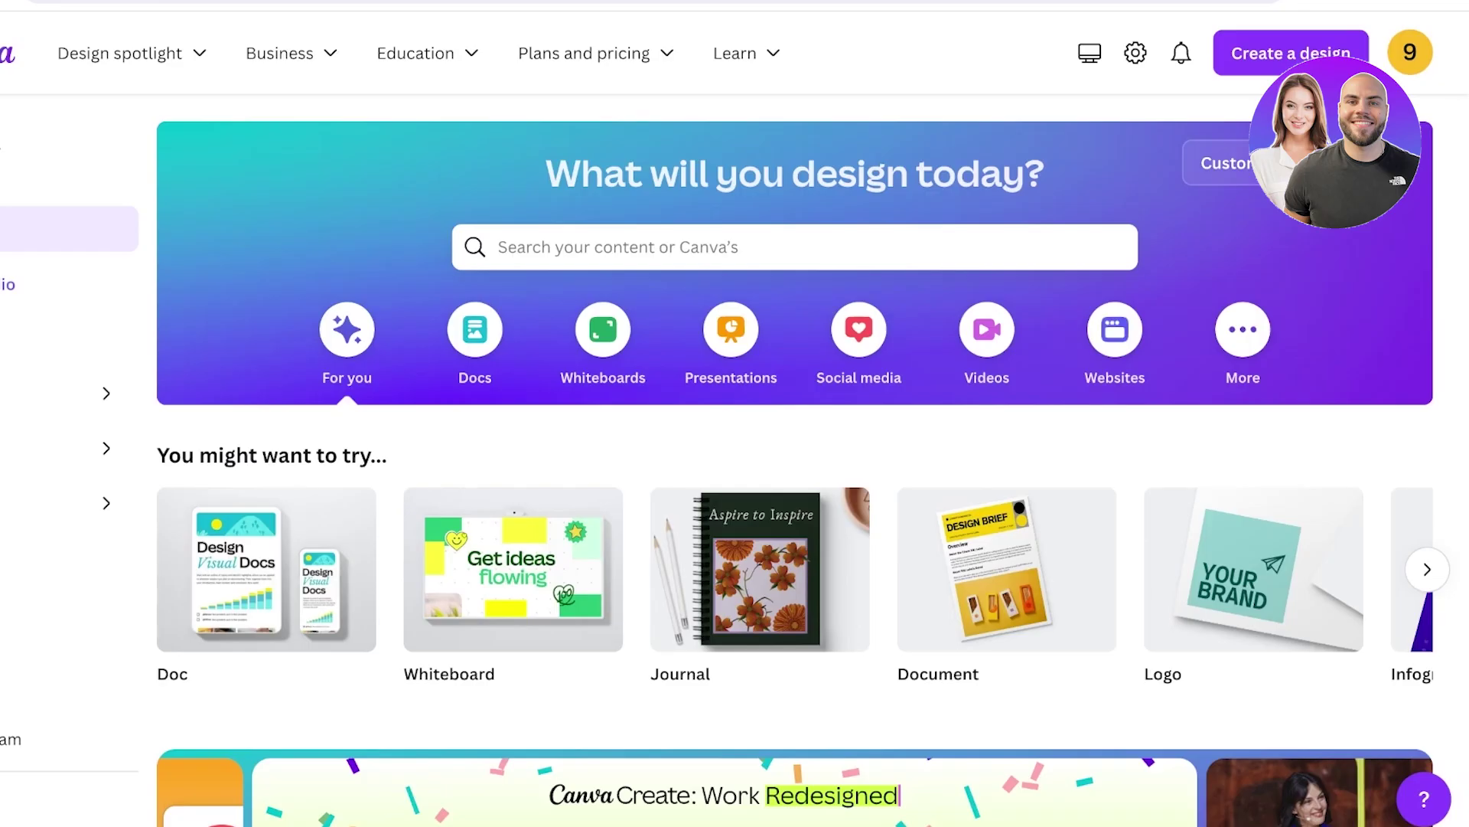
pyautogui.click(1224, 163)
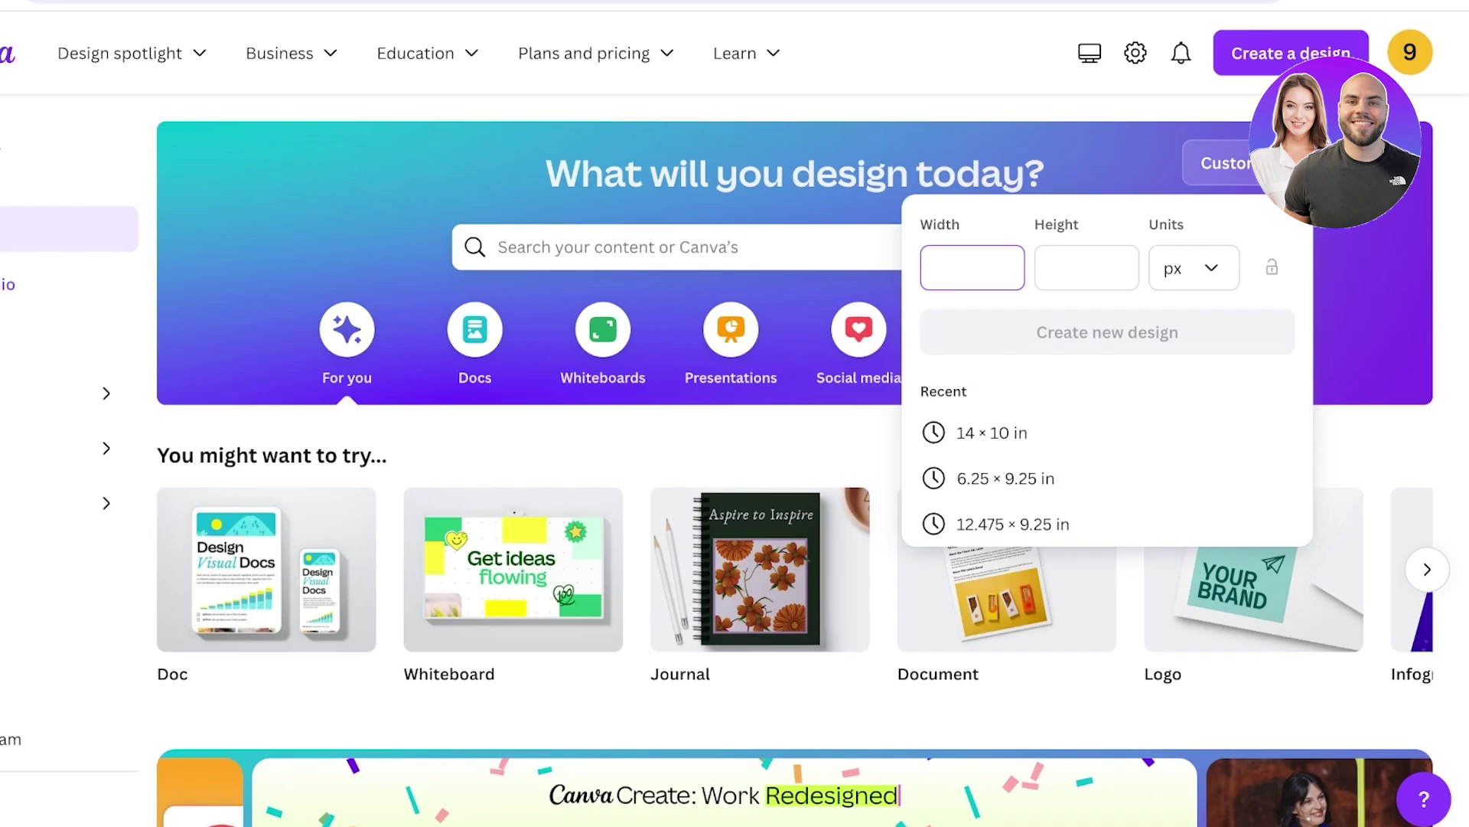
# Create a new blank Canva design with width 1580 px and height 1000 px.
pyautogui.write('1280')
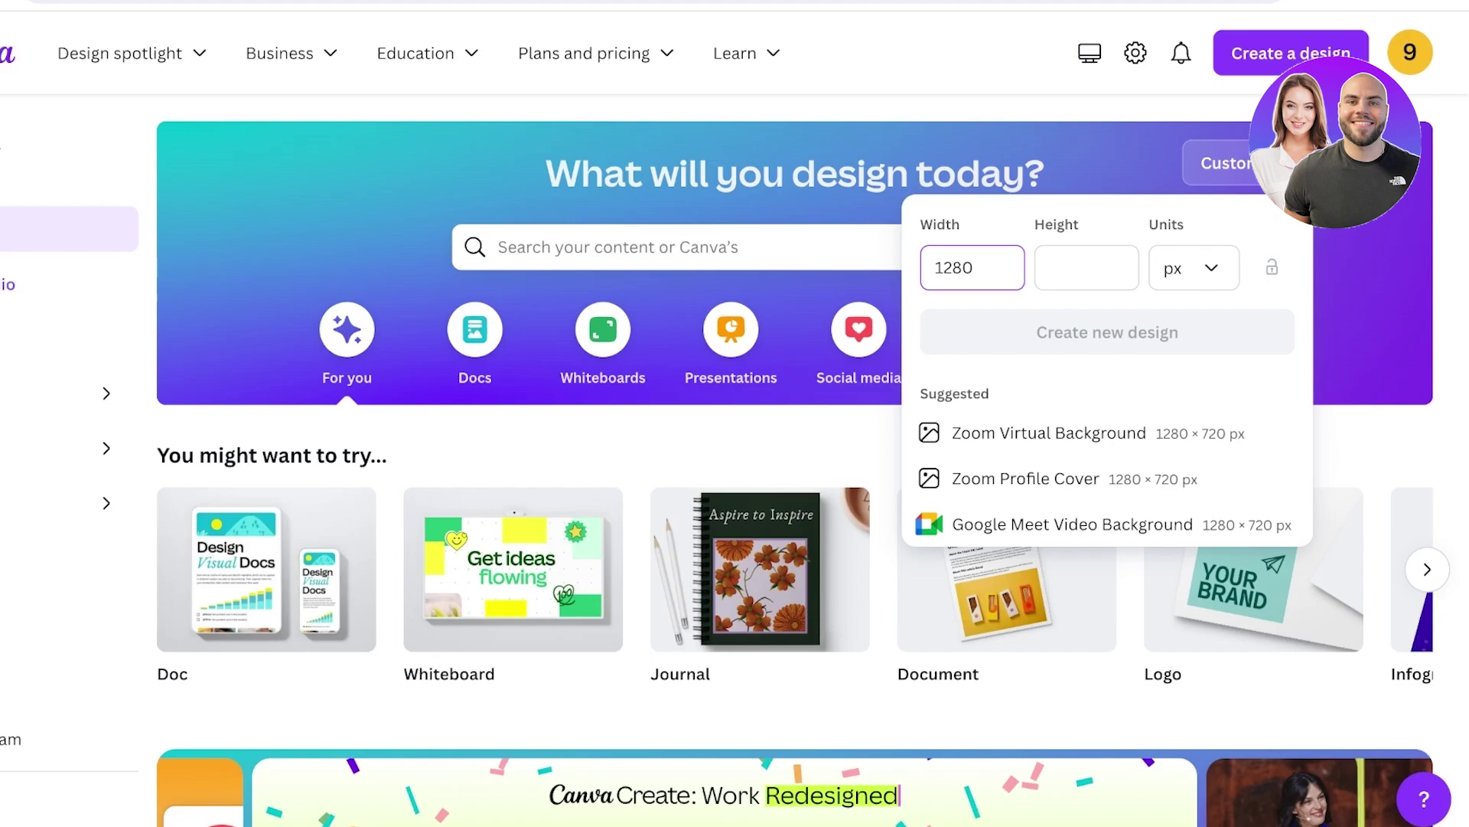
pyautogui.click(1086, 267)
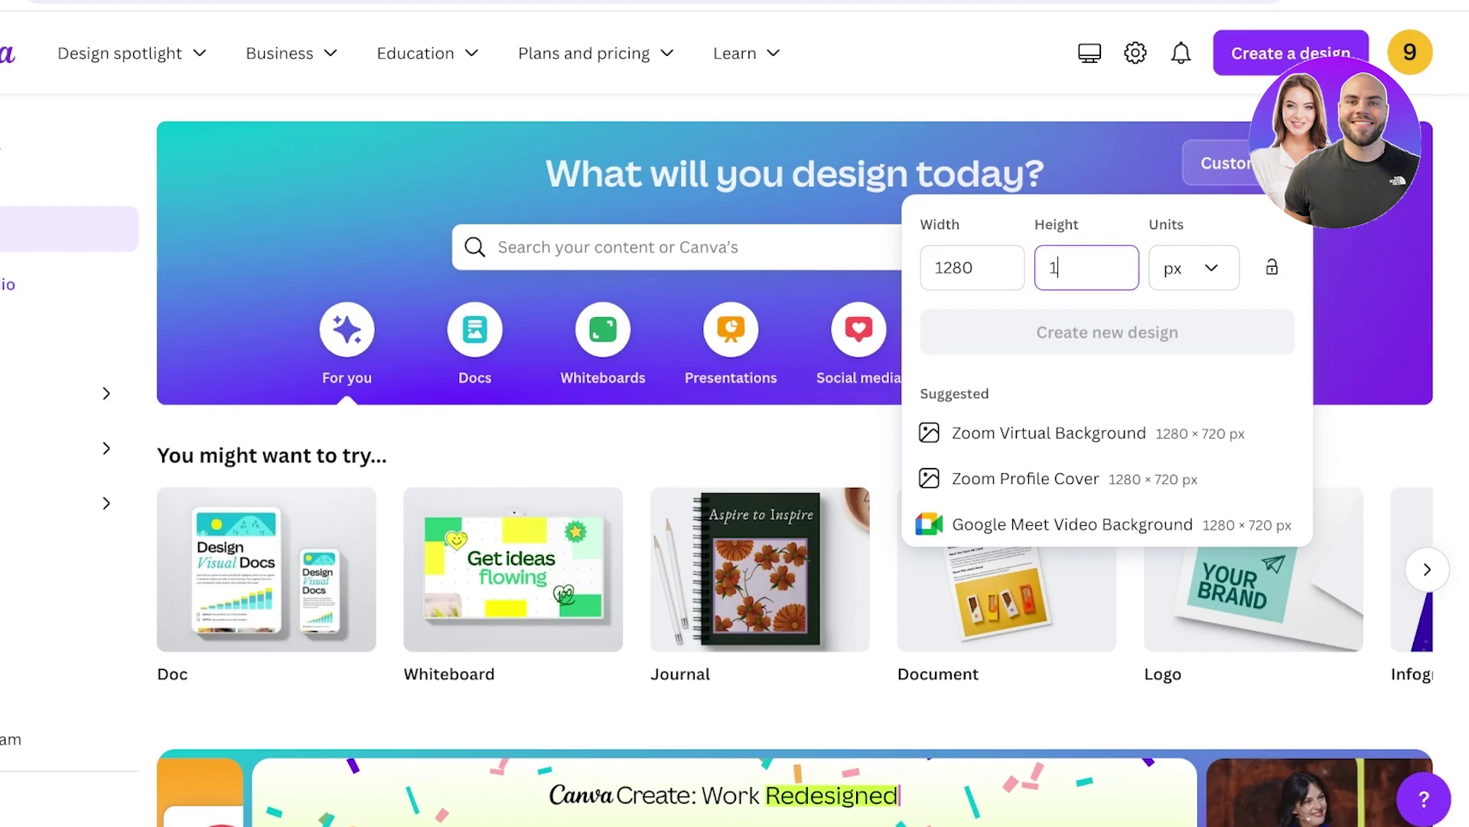
pyautogui.write('1000')
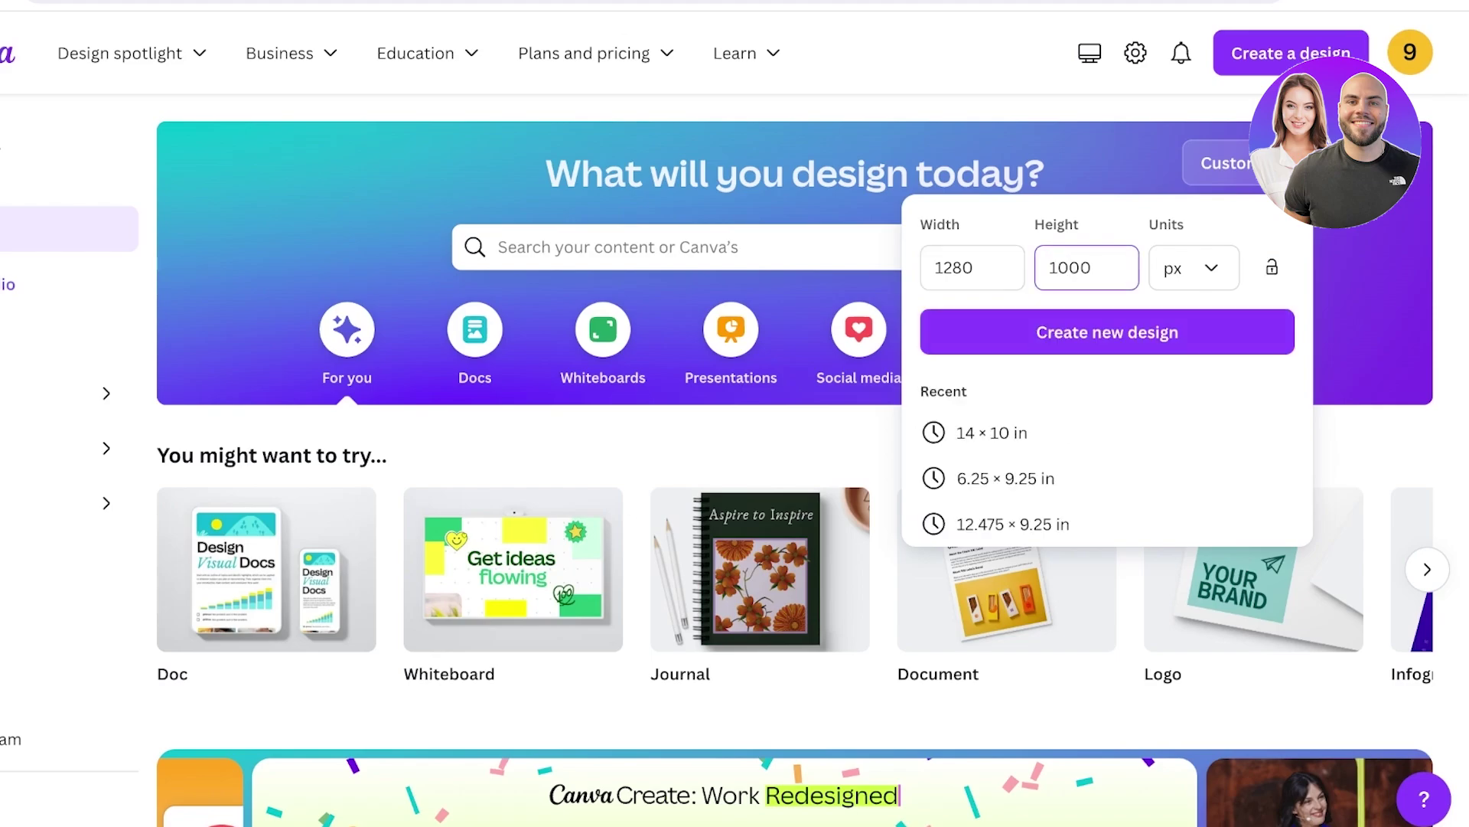
pyautogui.click(947, 268)
pyautogui.press('Delete')
pyautogui.write('5')
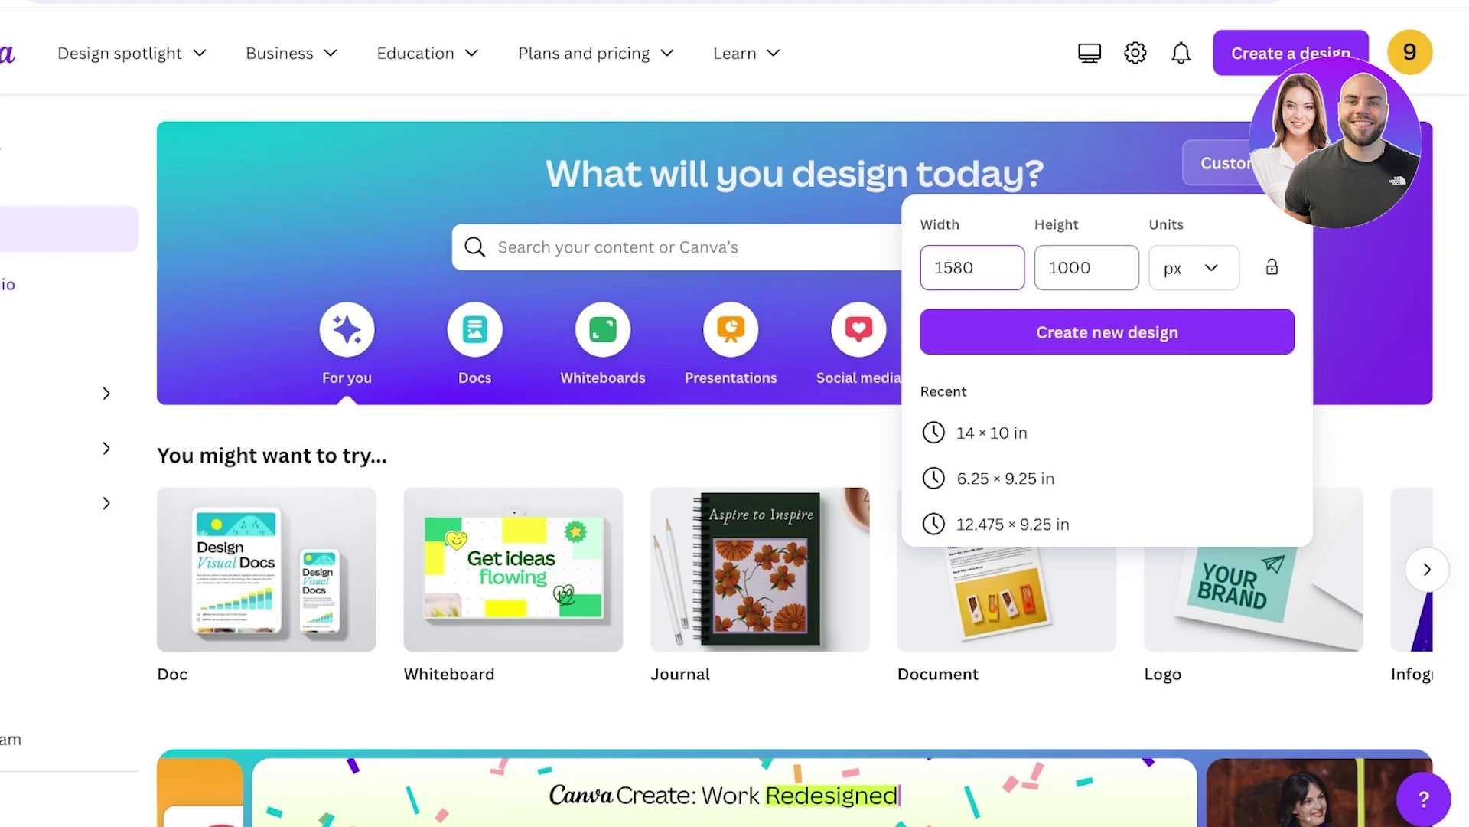
pyautogui.click(1107, 332)
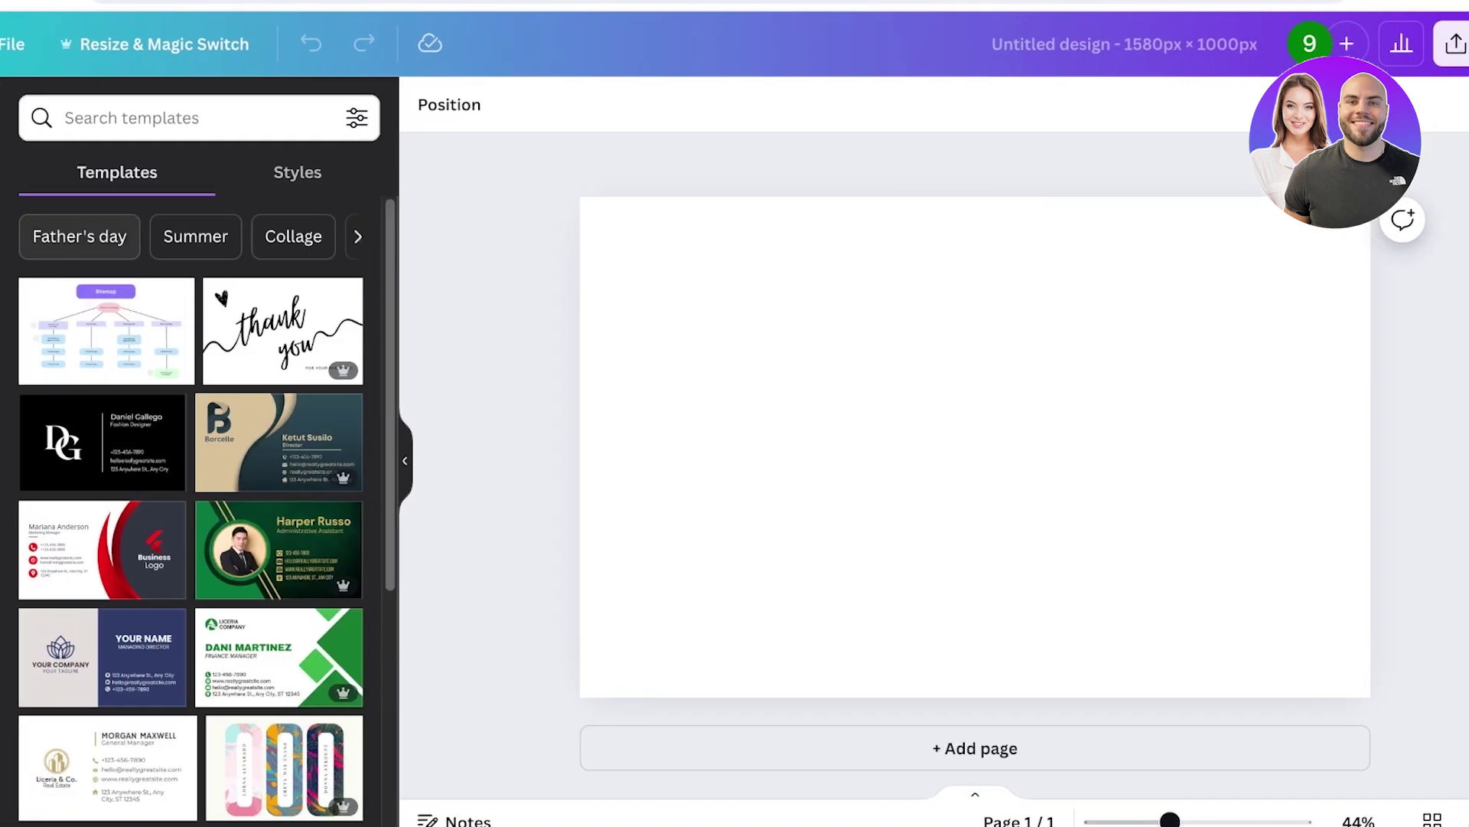
# Search Canva templates for 'banner', then replace it with a new product query.
pyautogui.click(198, 117)
pyautogui.write('b')
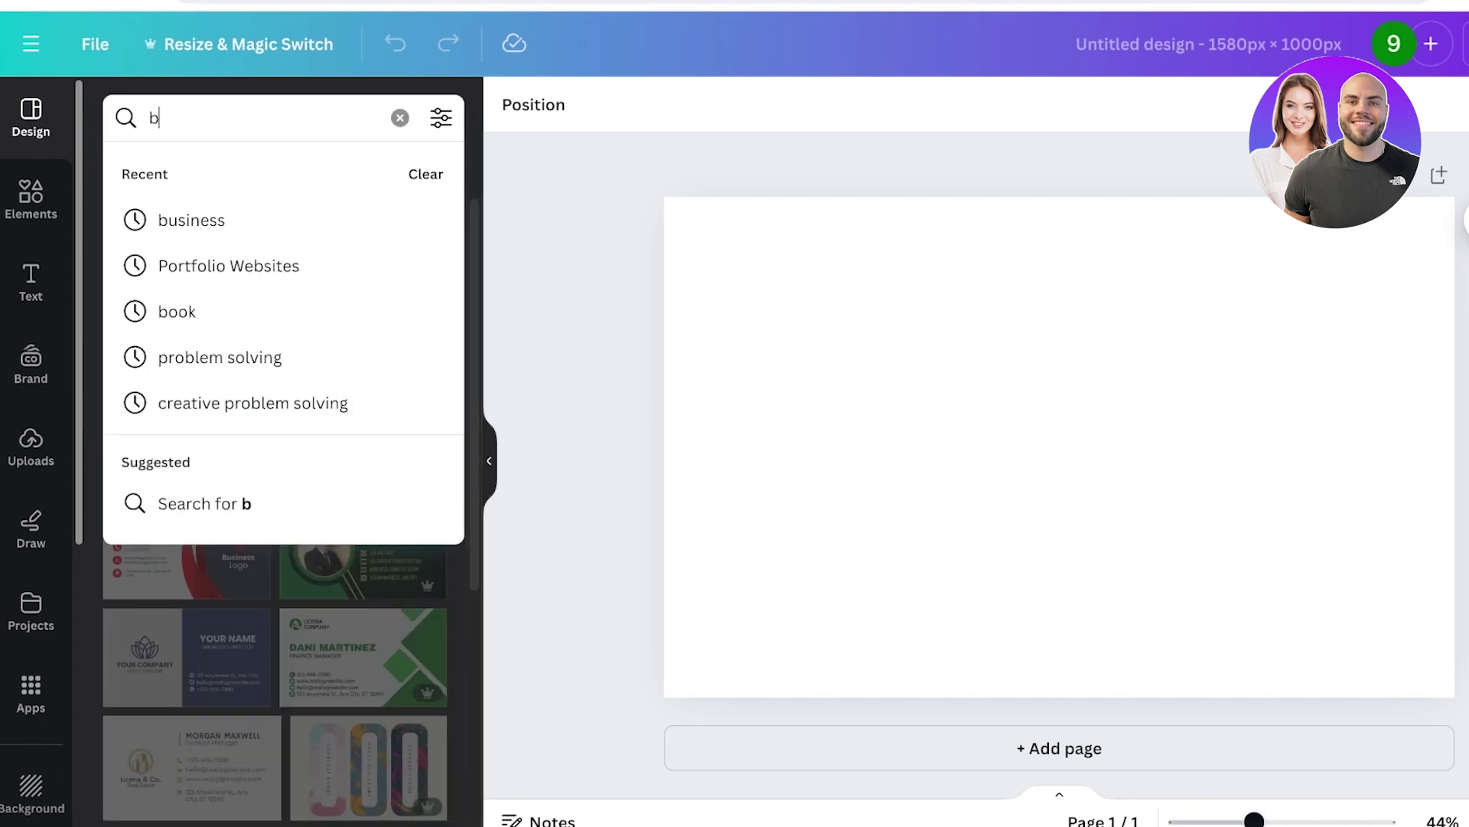
pyautogui.write('anner')
pyautogui.press('Return')
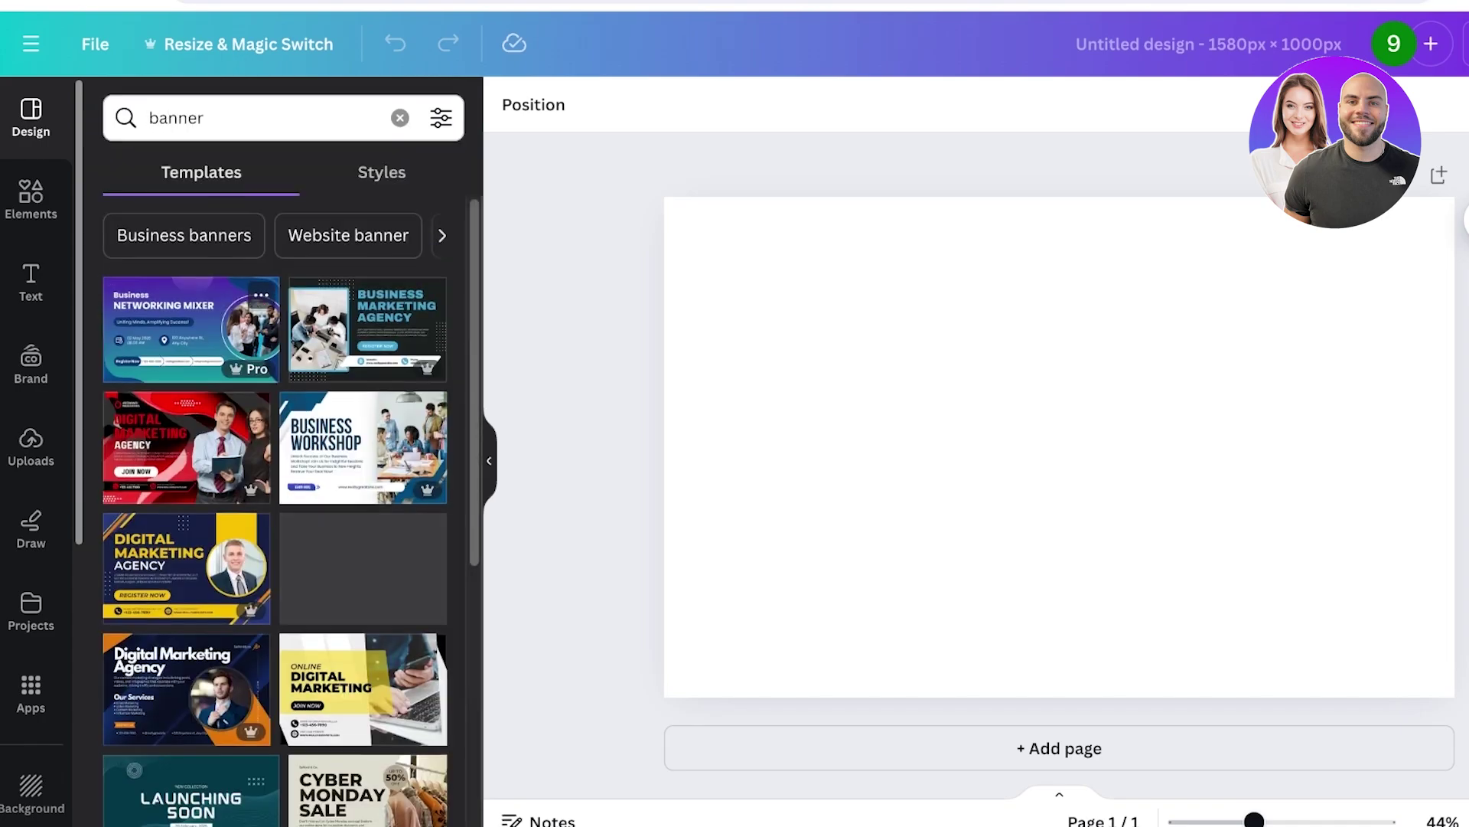
pyautogui.scroll(-5, 276, 497)
pyautogui.hotkey('ctrl', 'a')
pyautogui.press('BackSpace')
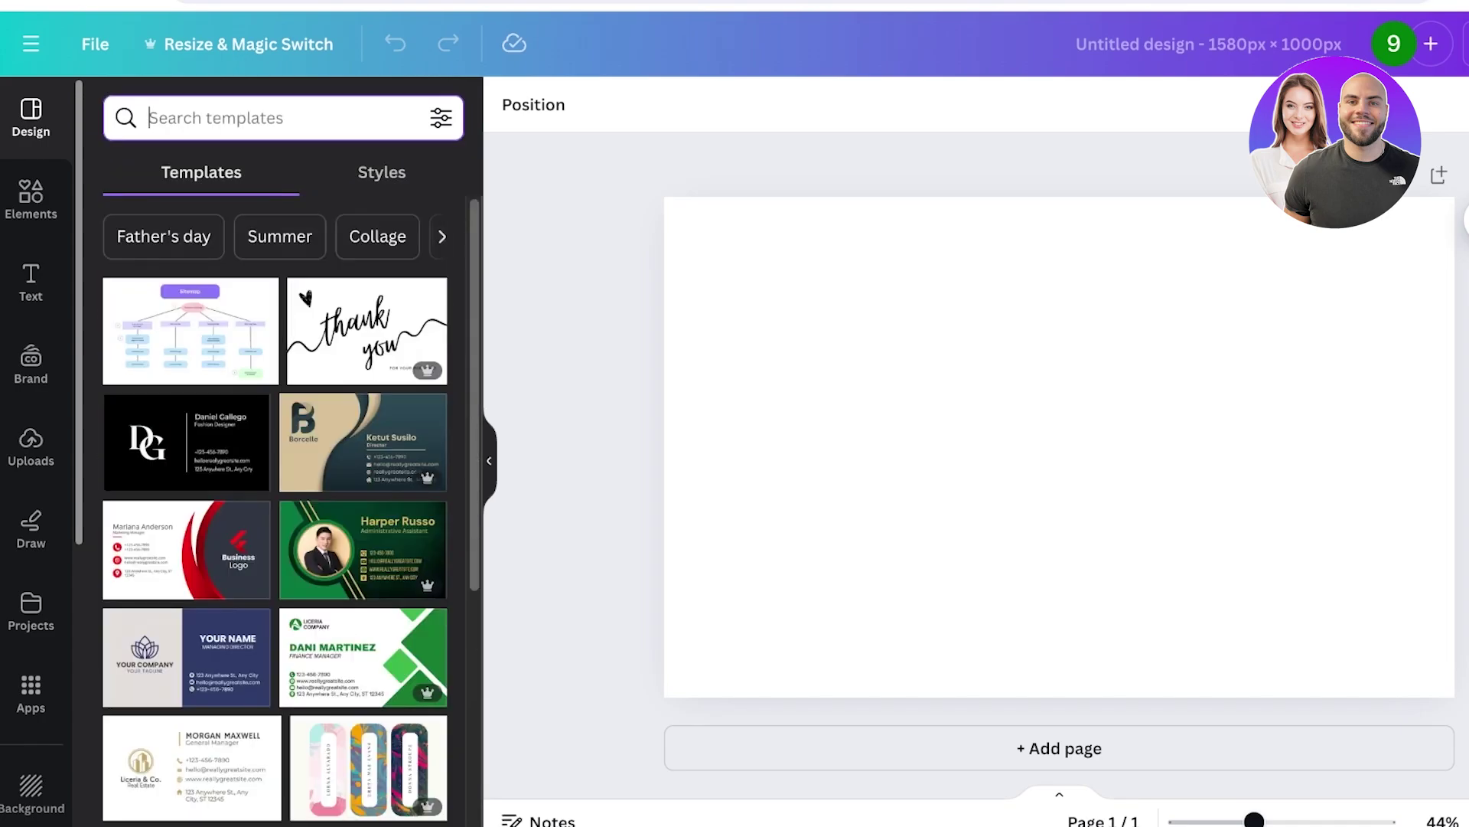
pyautogui.write('j')
pyautogui.press('BackSpace')
pyautogui.write('product')
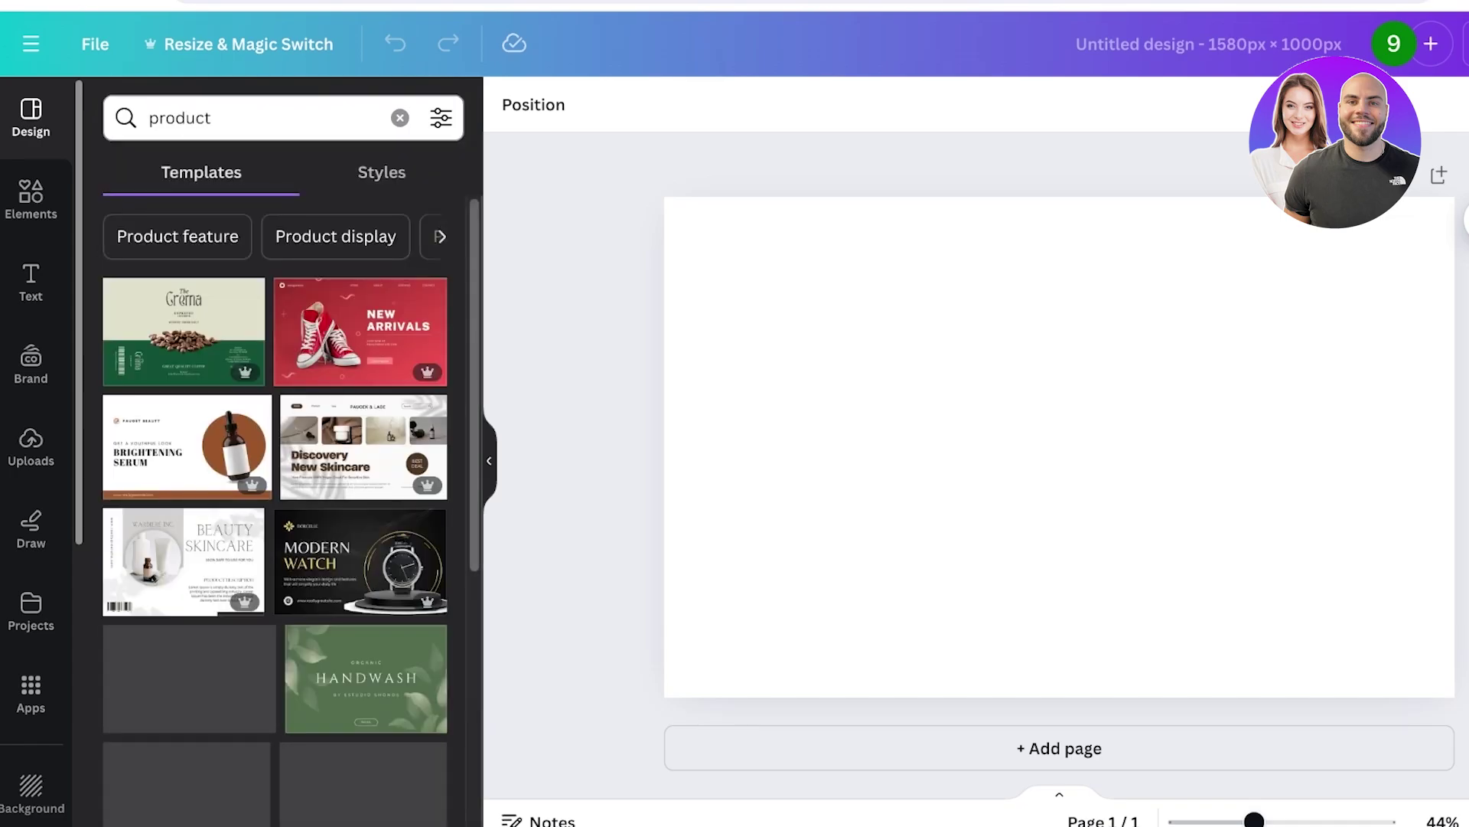
pyautogui.scroll(-6, 275, 459)
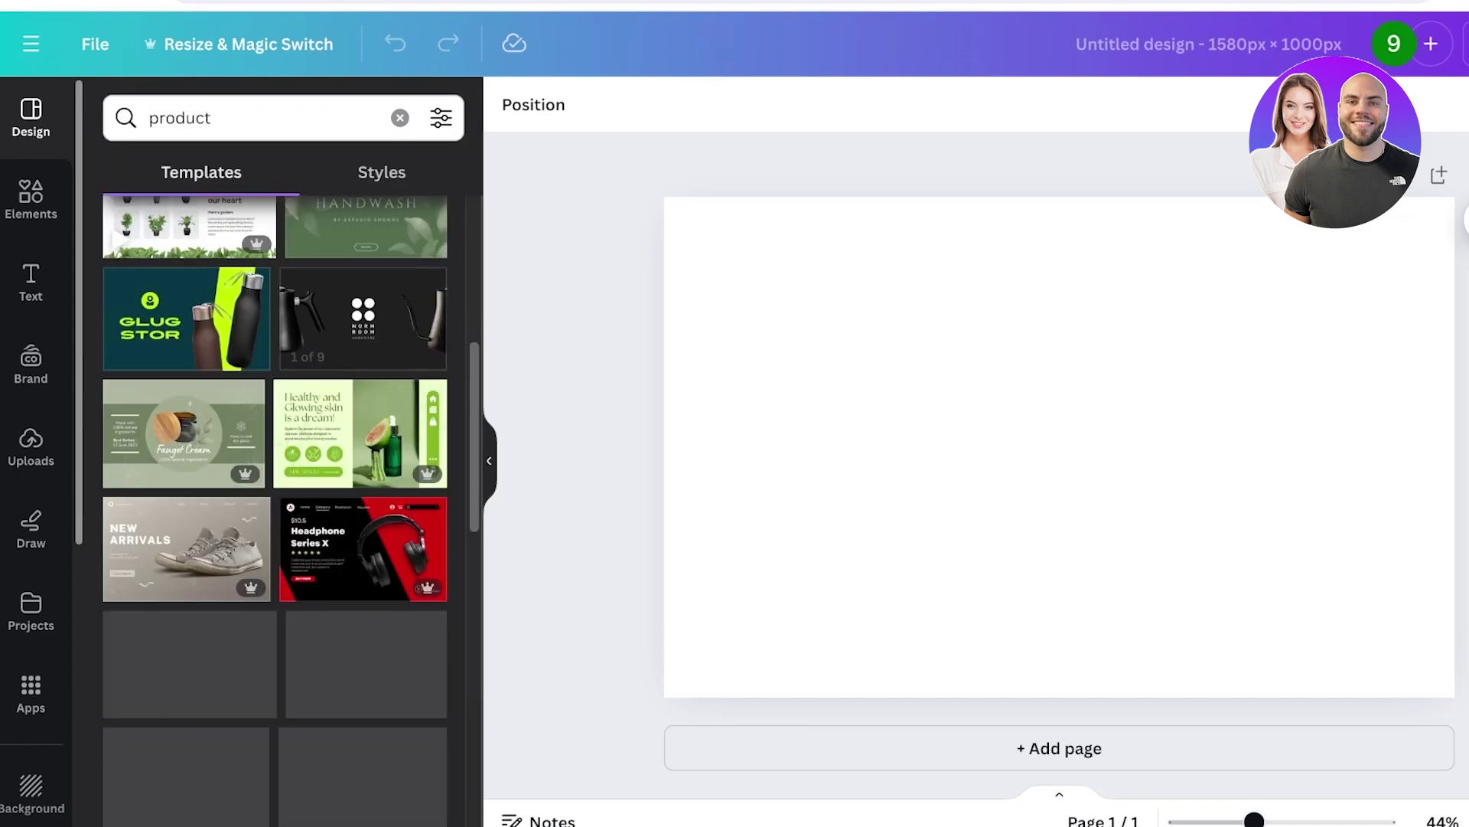
# Search 'journal product' and apply the Green Illustrated Floral Daily Notebook Cover template.
pyautogui.click(150, 118)
pyautogui.write('journal')
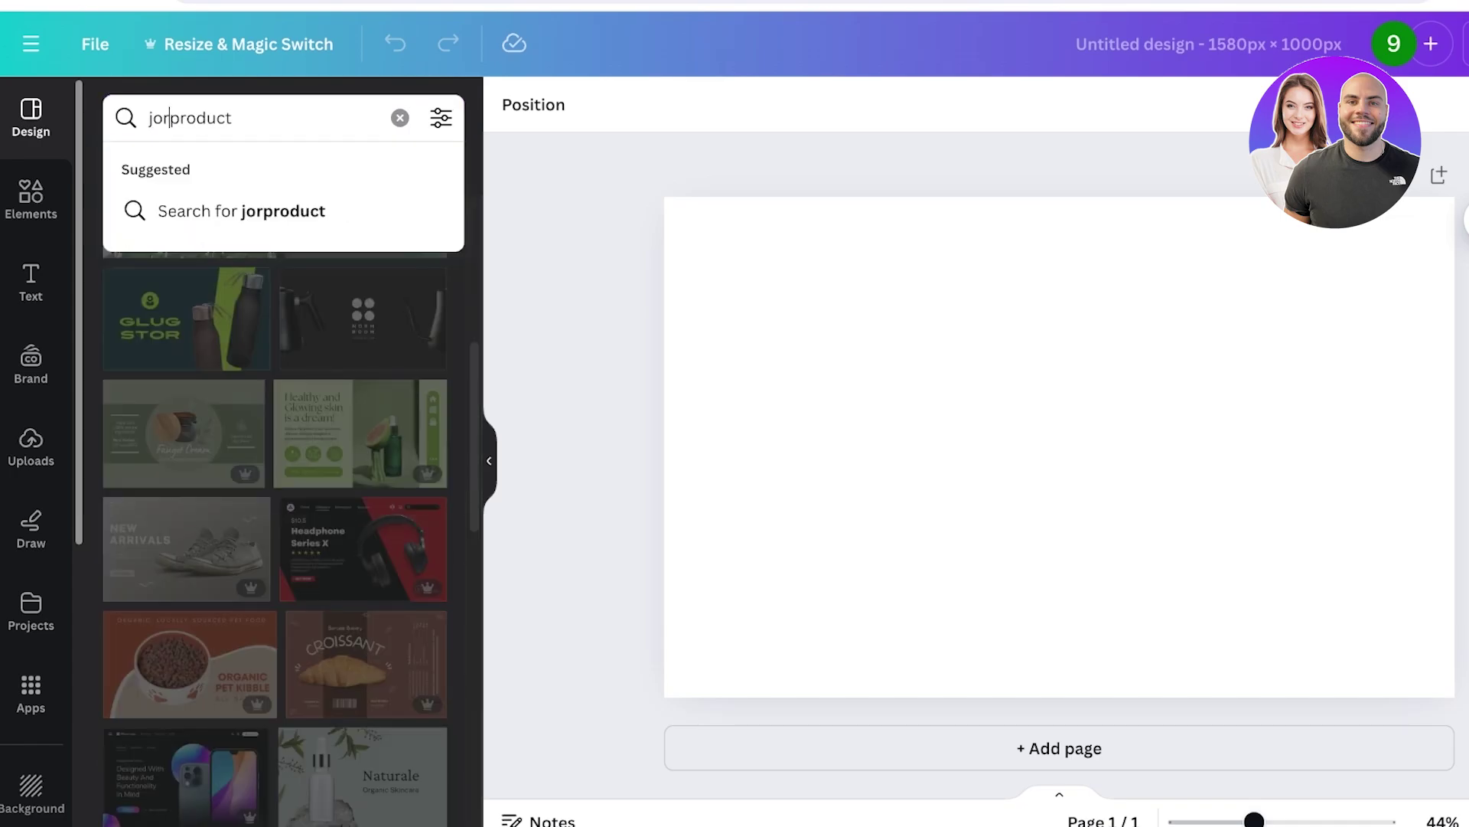
pyautogui.press('Return')
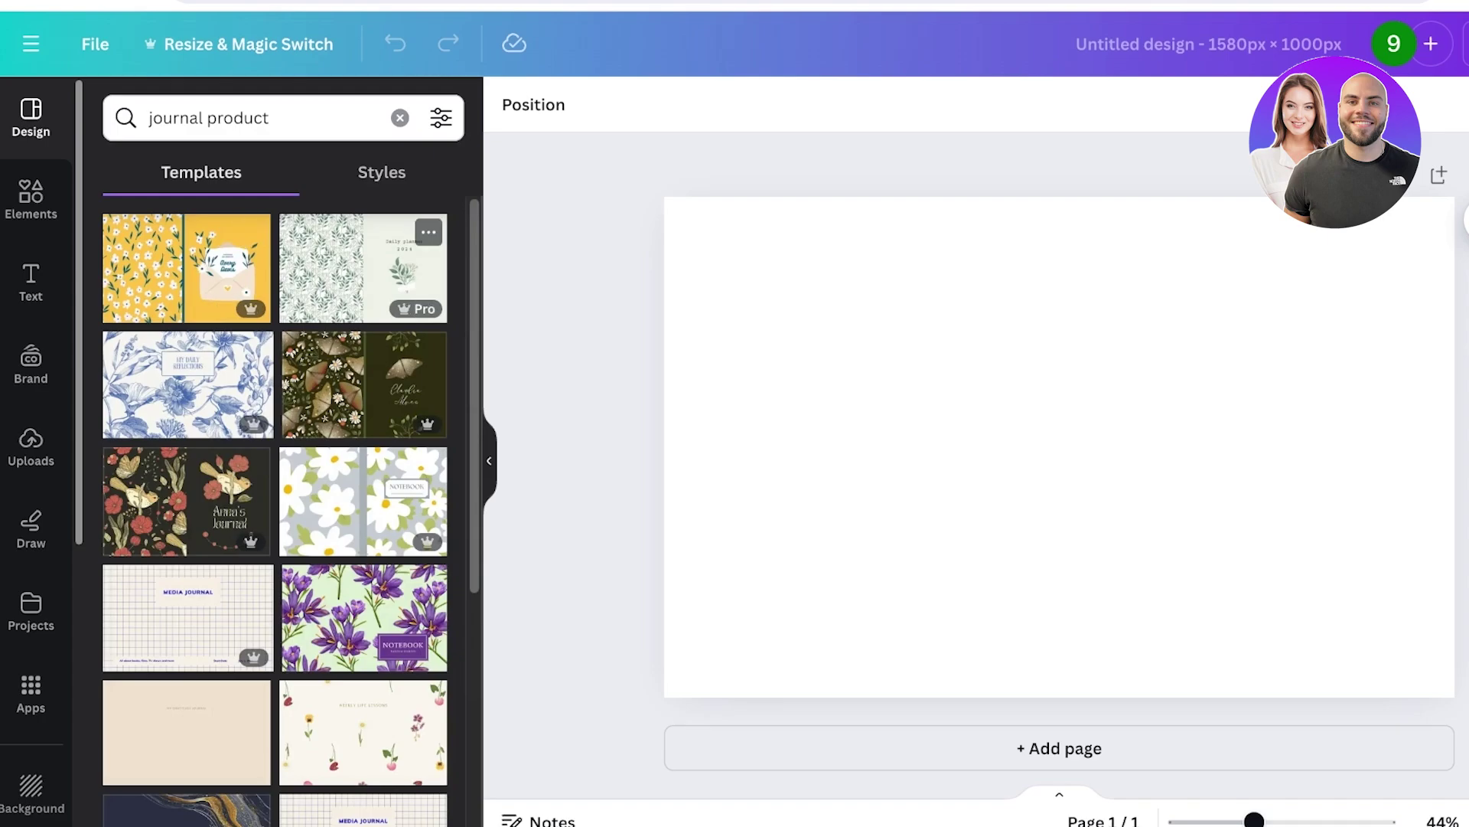
pyautogui.click(364, 268)
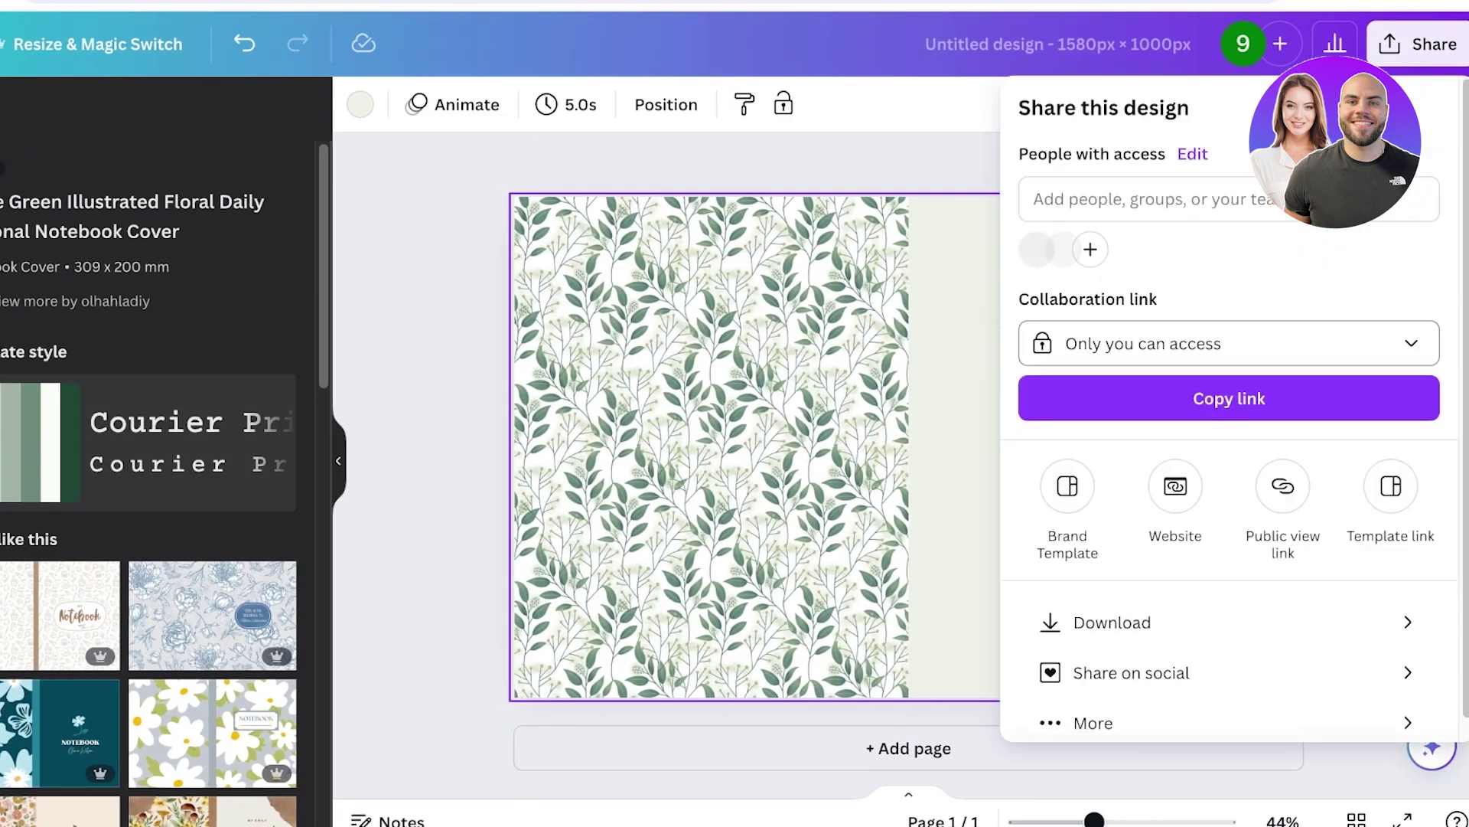
# Download the floral cover design as a PNG at size 1.
pyautogui.click(1112, 622)
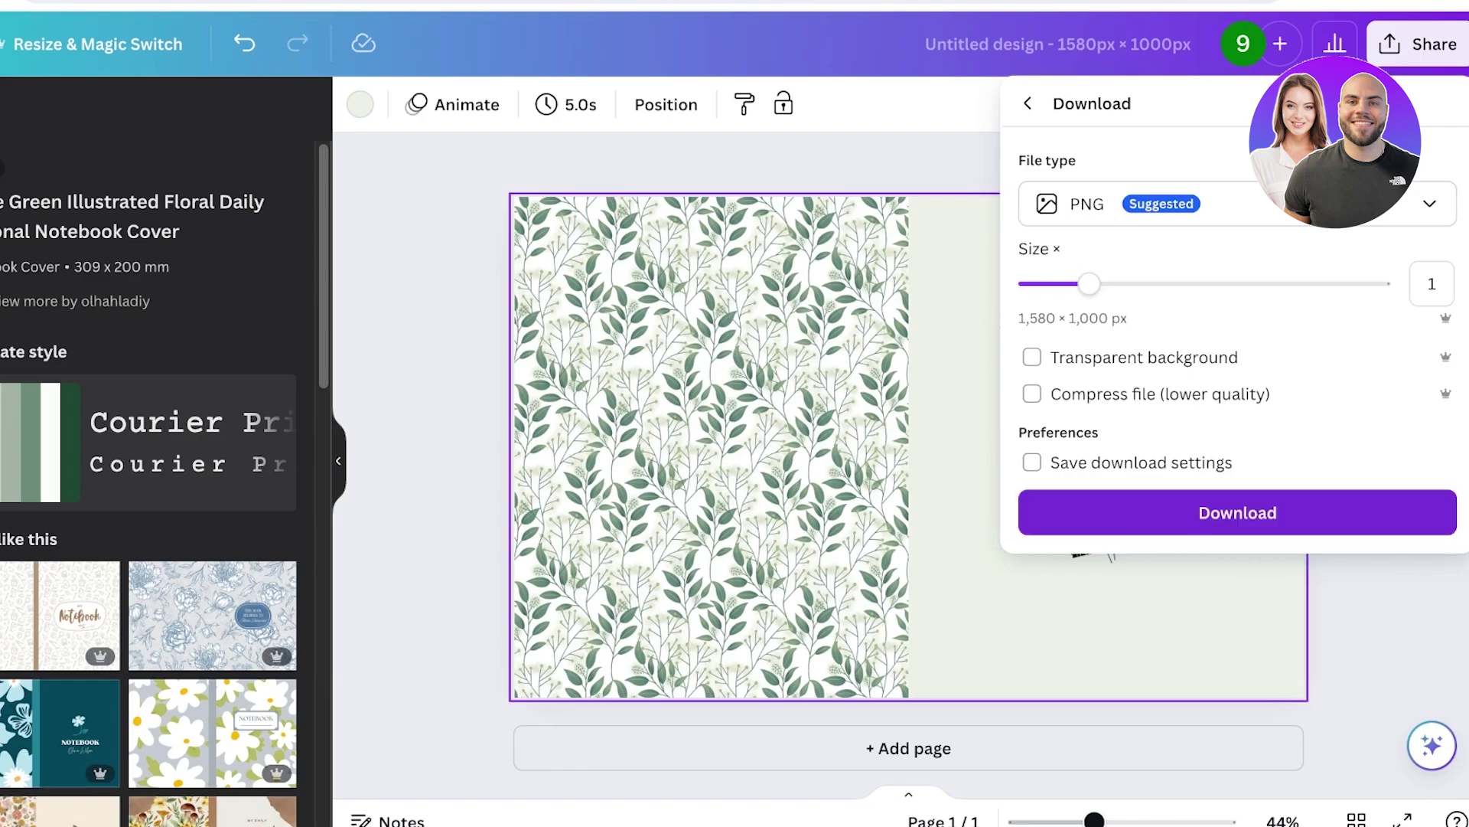
pyautogui.click(1239, 512)
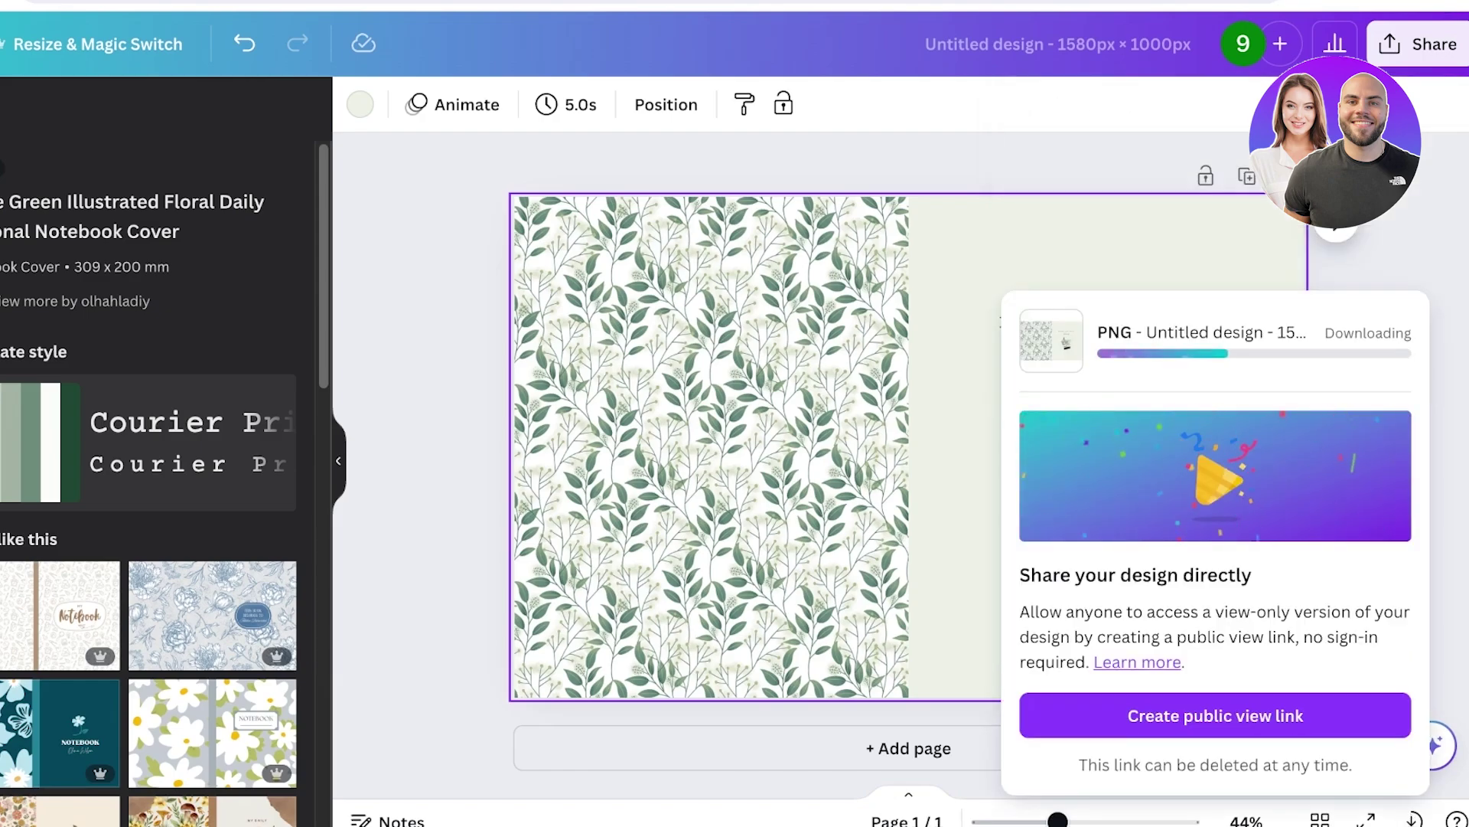
pyautogui.scroll(-1, 712, 444)
pyautogui.scroll(1, 711, 444)
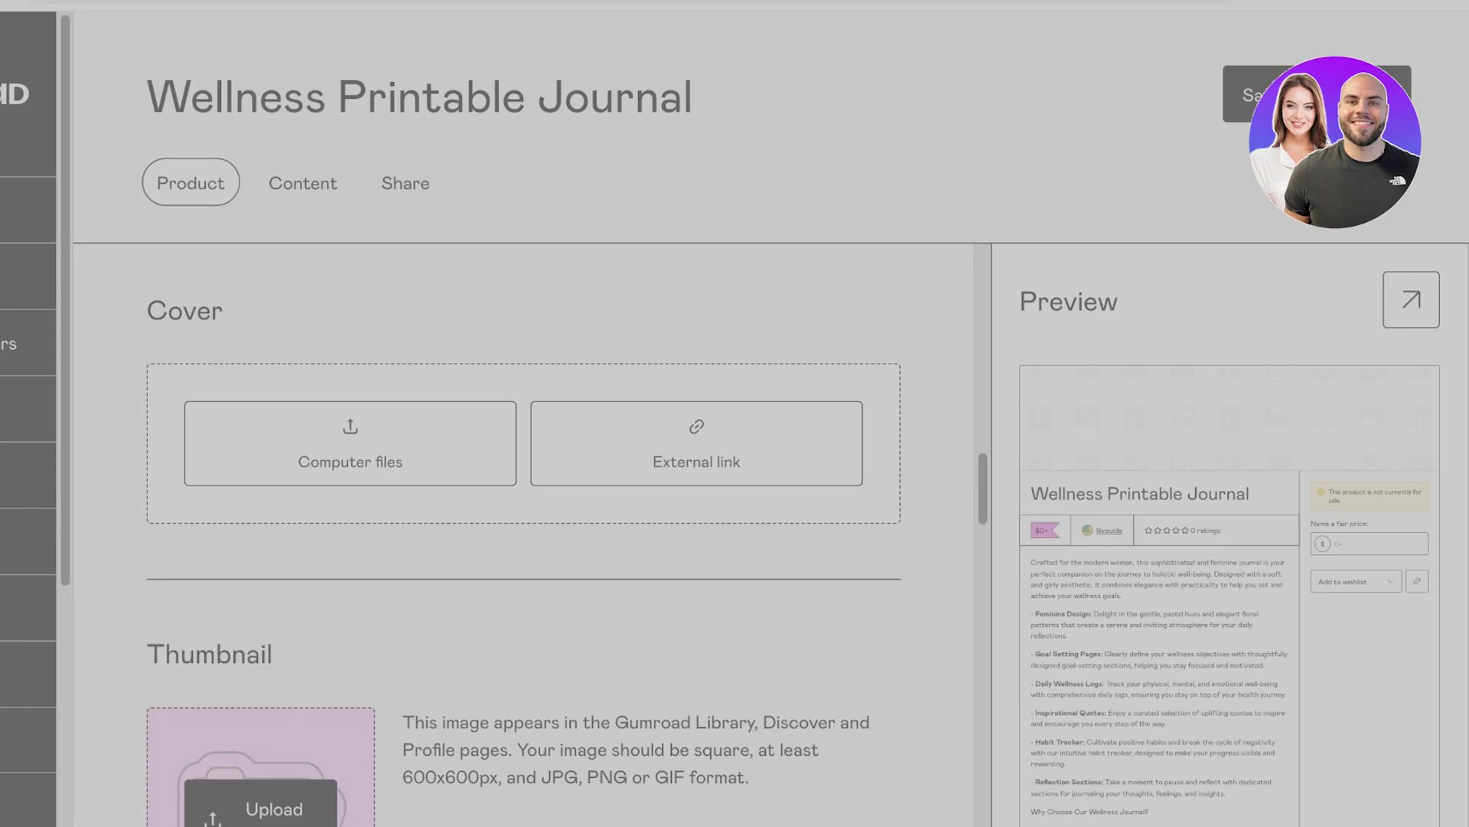
# Make the whole Habit Tracker paragraph italic, without bold.
pyautogui.scroll(8, 525, 535)
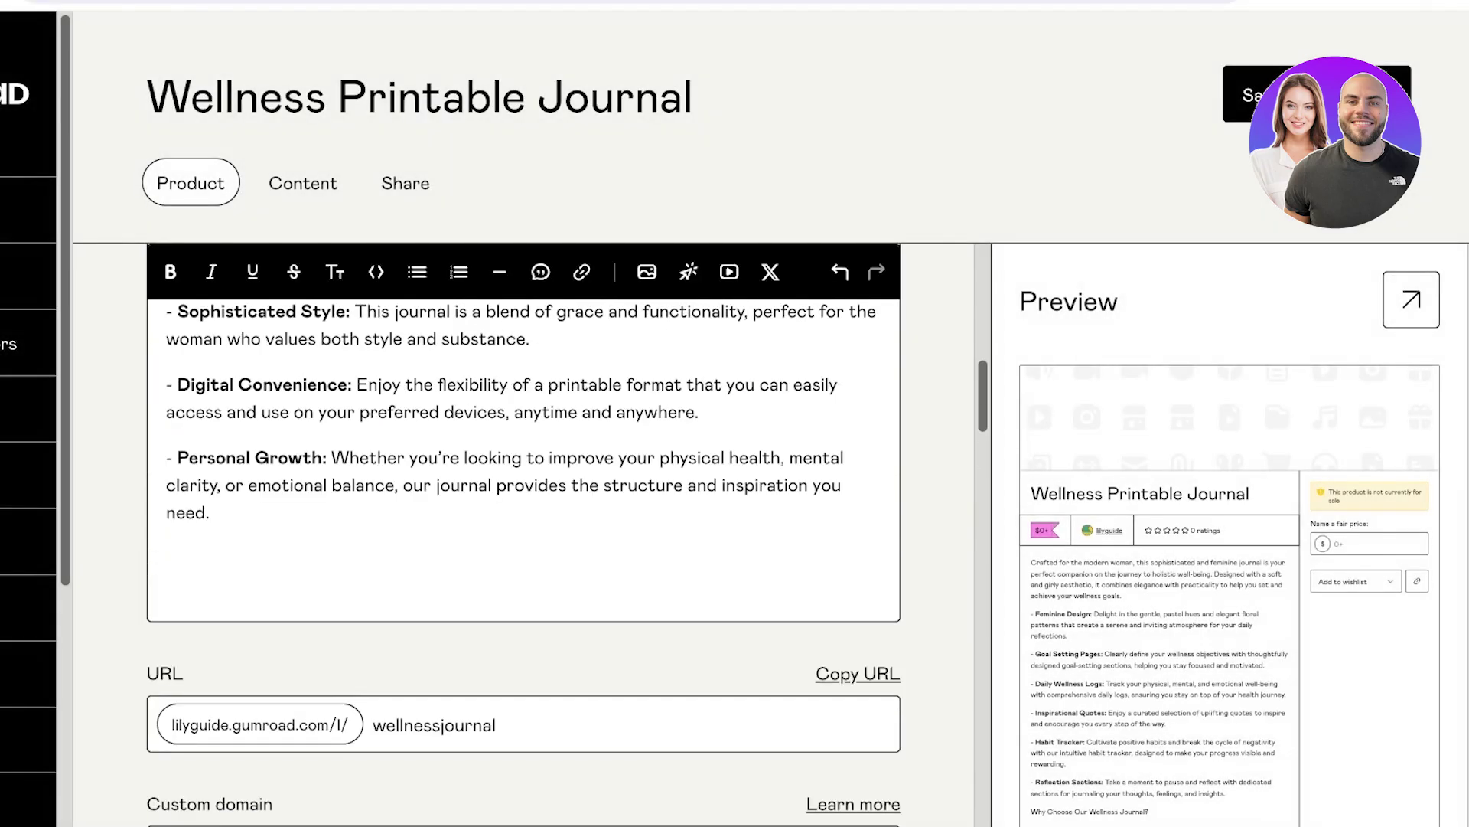
pyautogui.scroll(5, 524, 536)
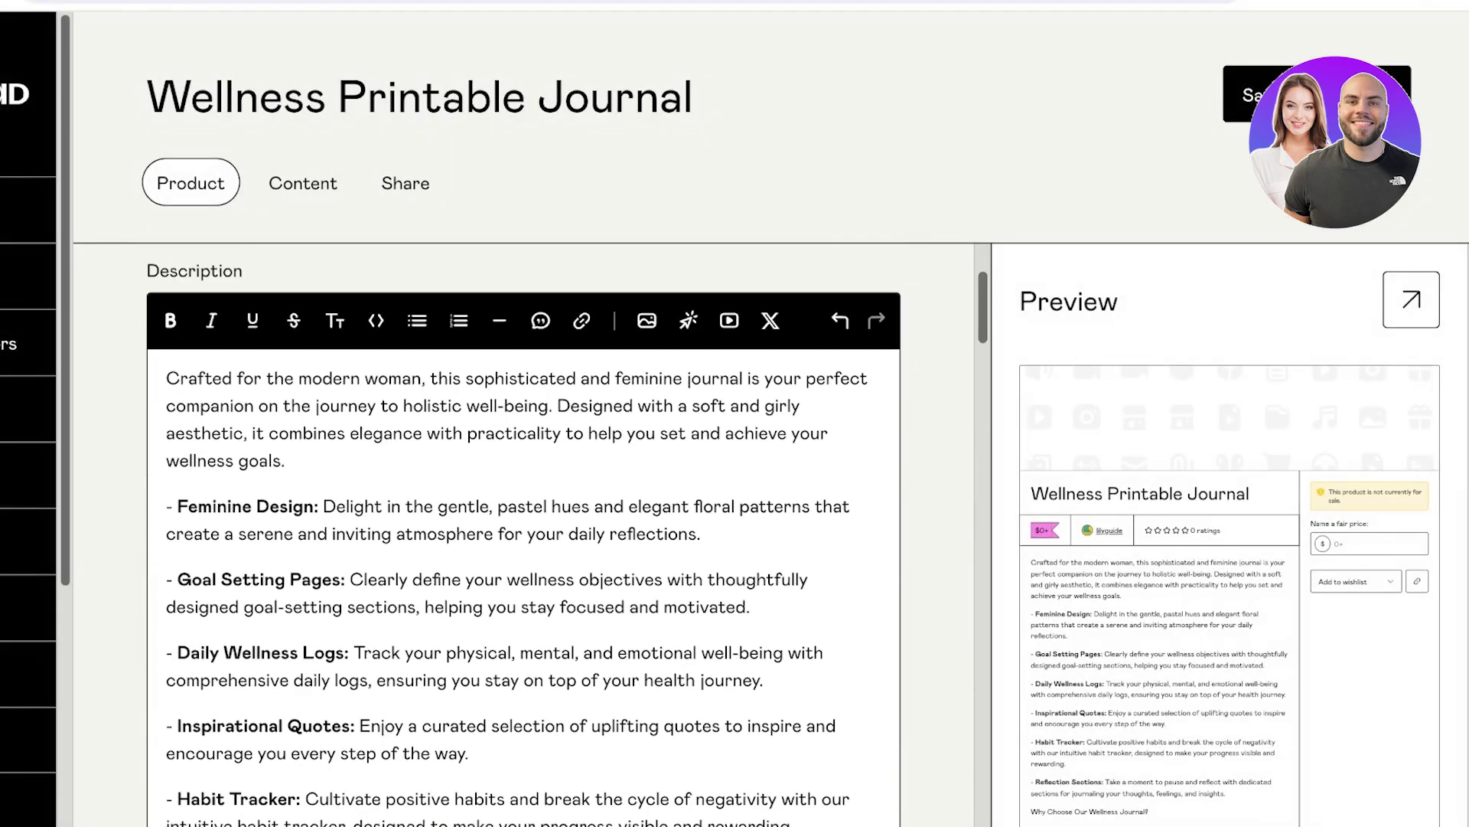
pyautogui.scroll(-3, 524, 535)
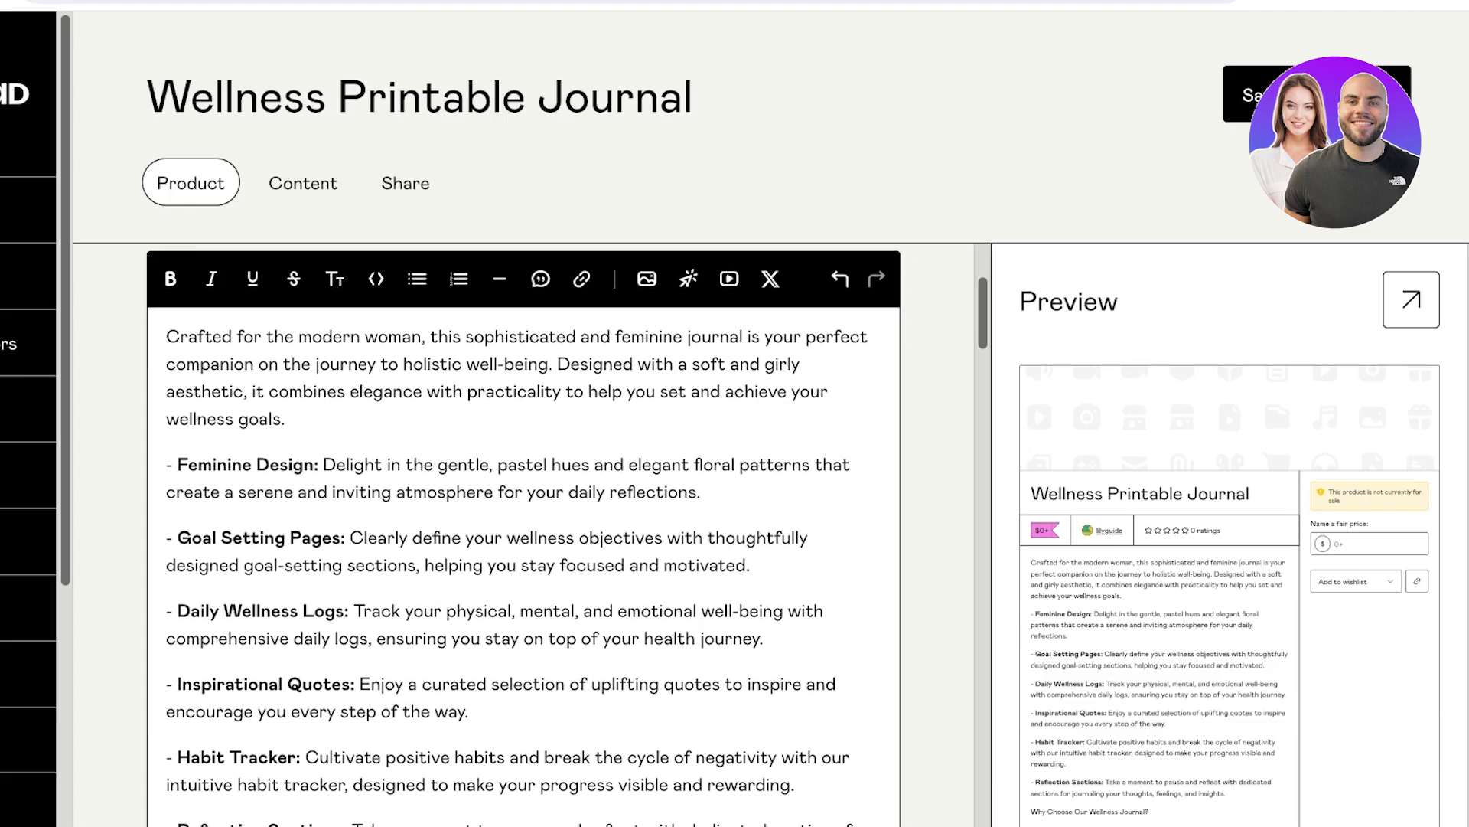
pyautogui.scroll(-1, 524, 536)
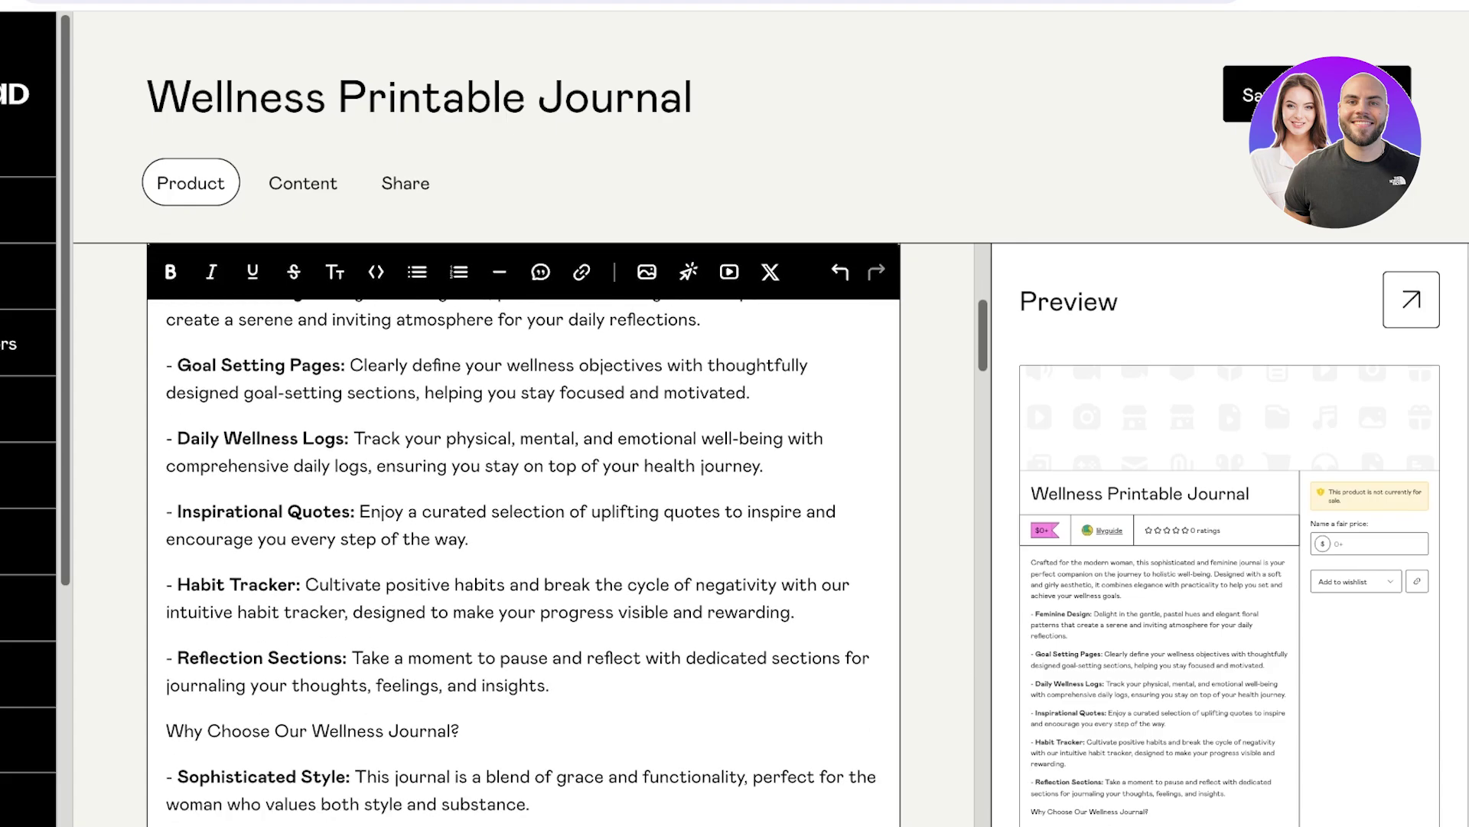
pyautogui.moveTo(794, 611); pyautogui.dragTo(165, 584)
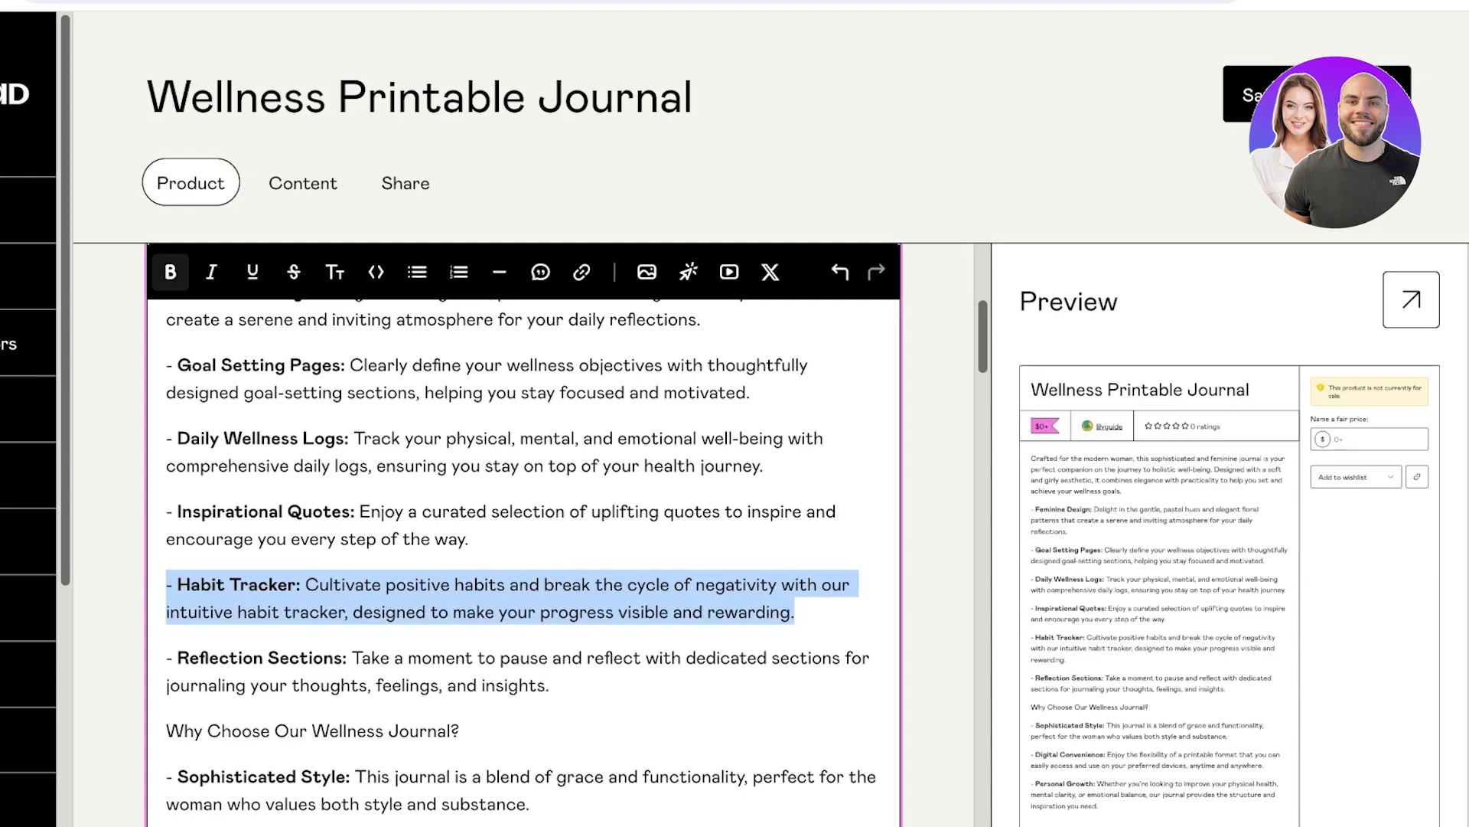
pyautogui.click(170, 272)
pyautogui.click(211, 271)
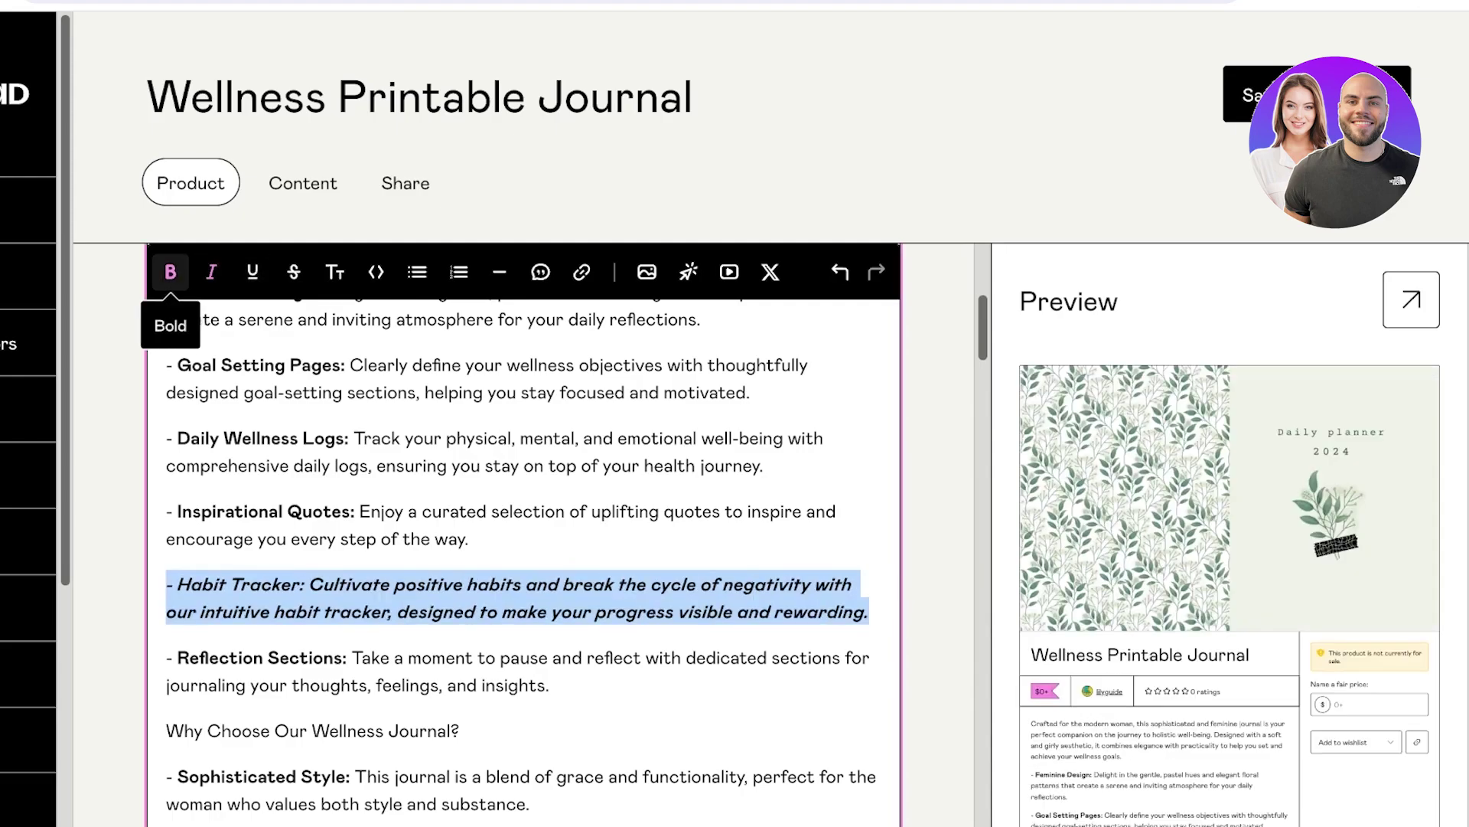
pyautogui.click(170, 271)
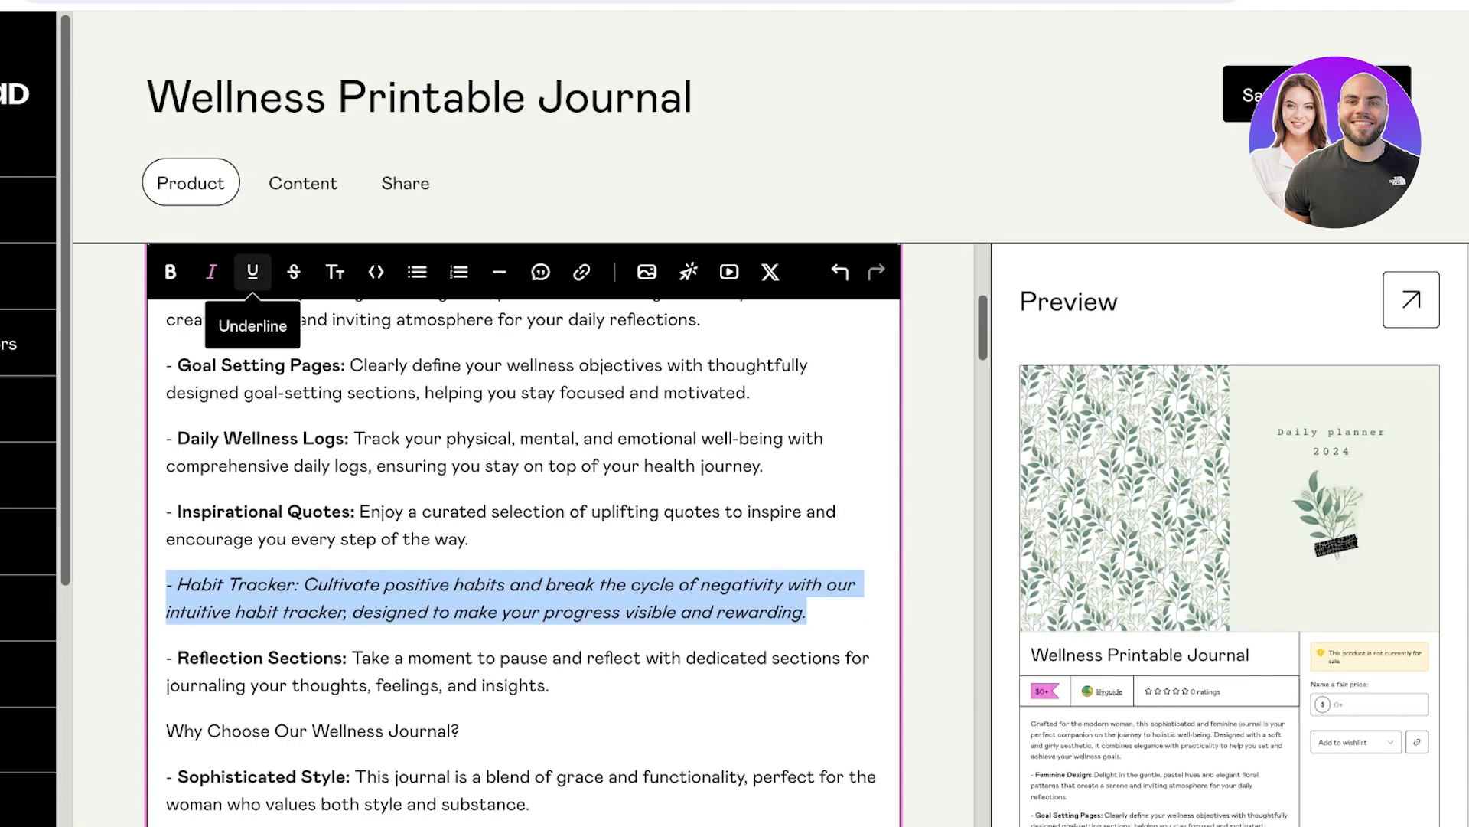
# Make the '- Habit Tracker:' label bold and upright.
pyautogui.moveTo(300, 585); pyautogui.dragTo(166, 585)
pyautogui.click(170, 272)
pyautogui.click(211, 271)
pyautogui.click(348, 730)
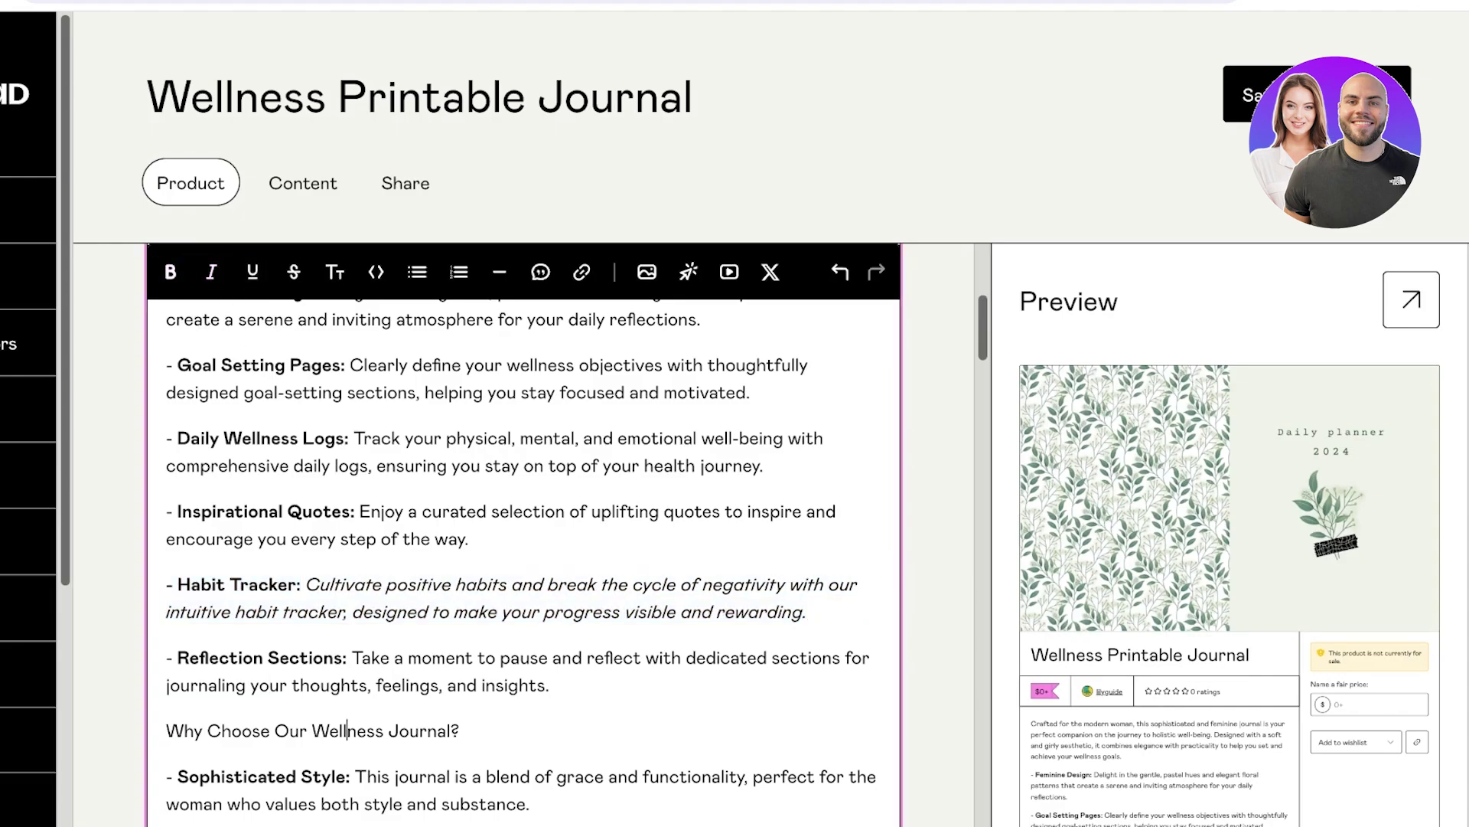
# Set the Product info call to action to 'Buy this'.
pyautogui.scroll(5, 523, 536)
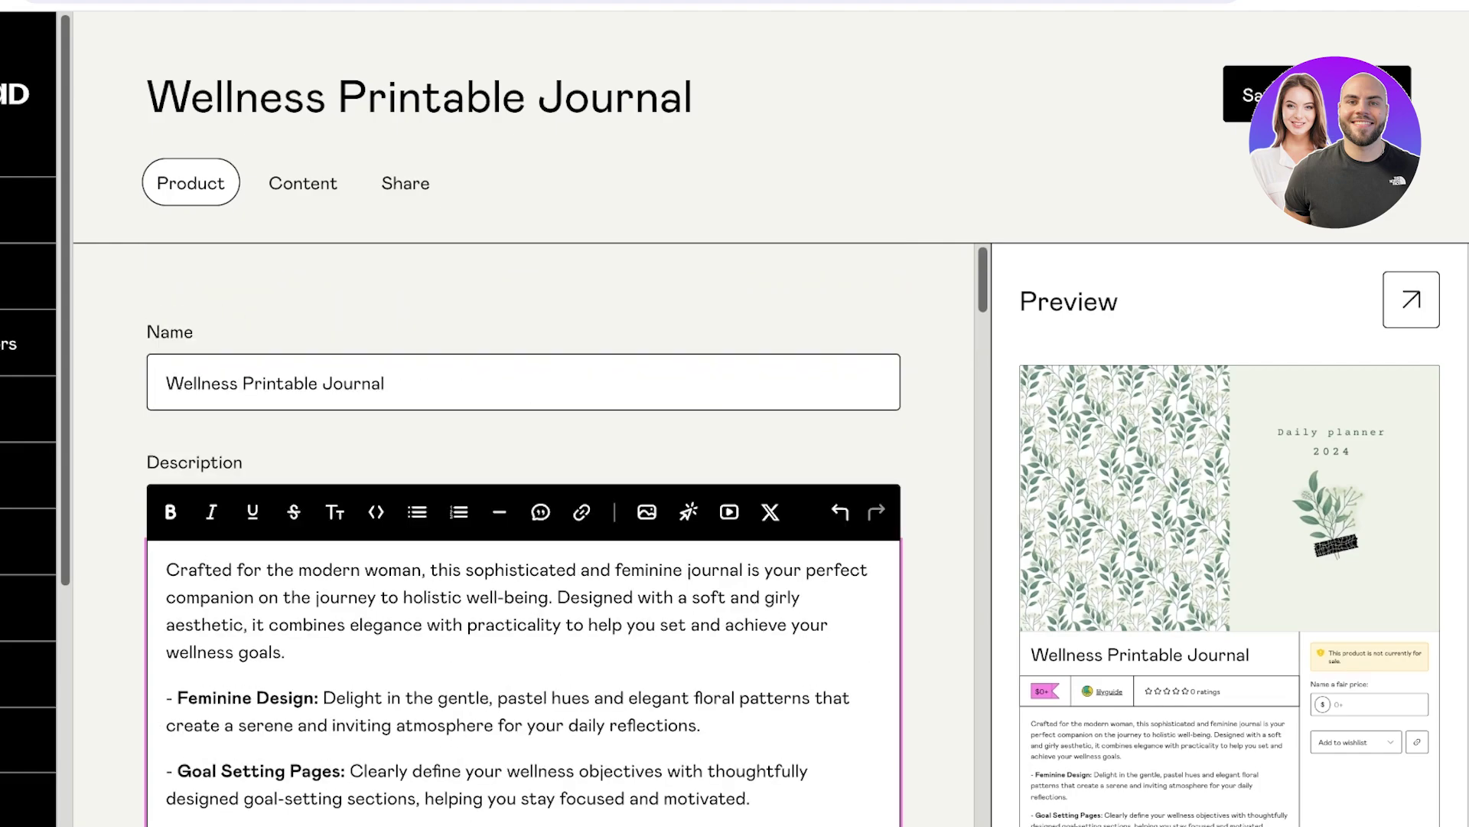
pyautogui.scroll(-15, 524, 536)
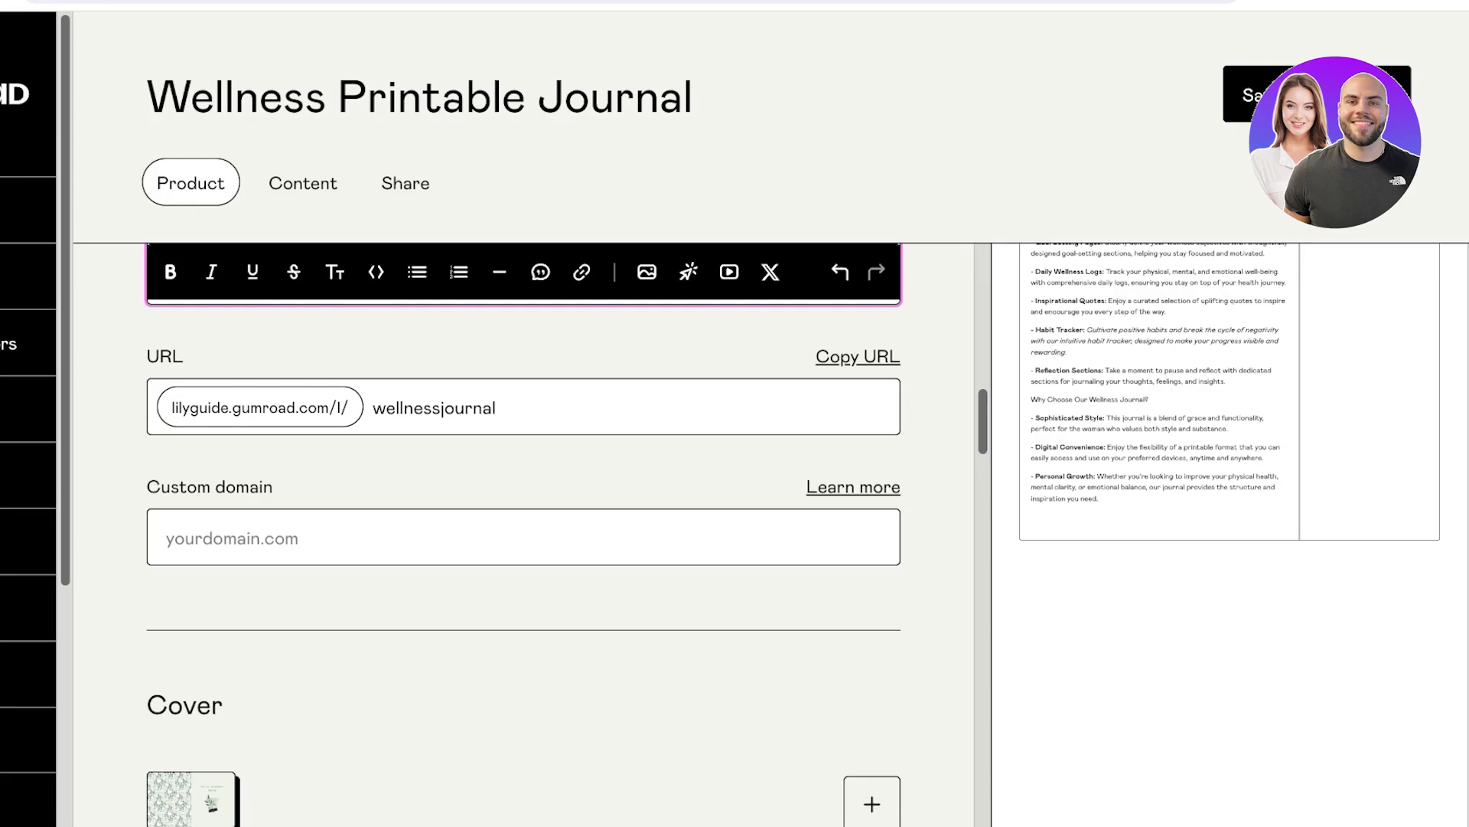
pyautogui.scroll(-10, 523, 536)
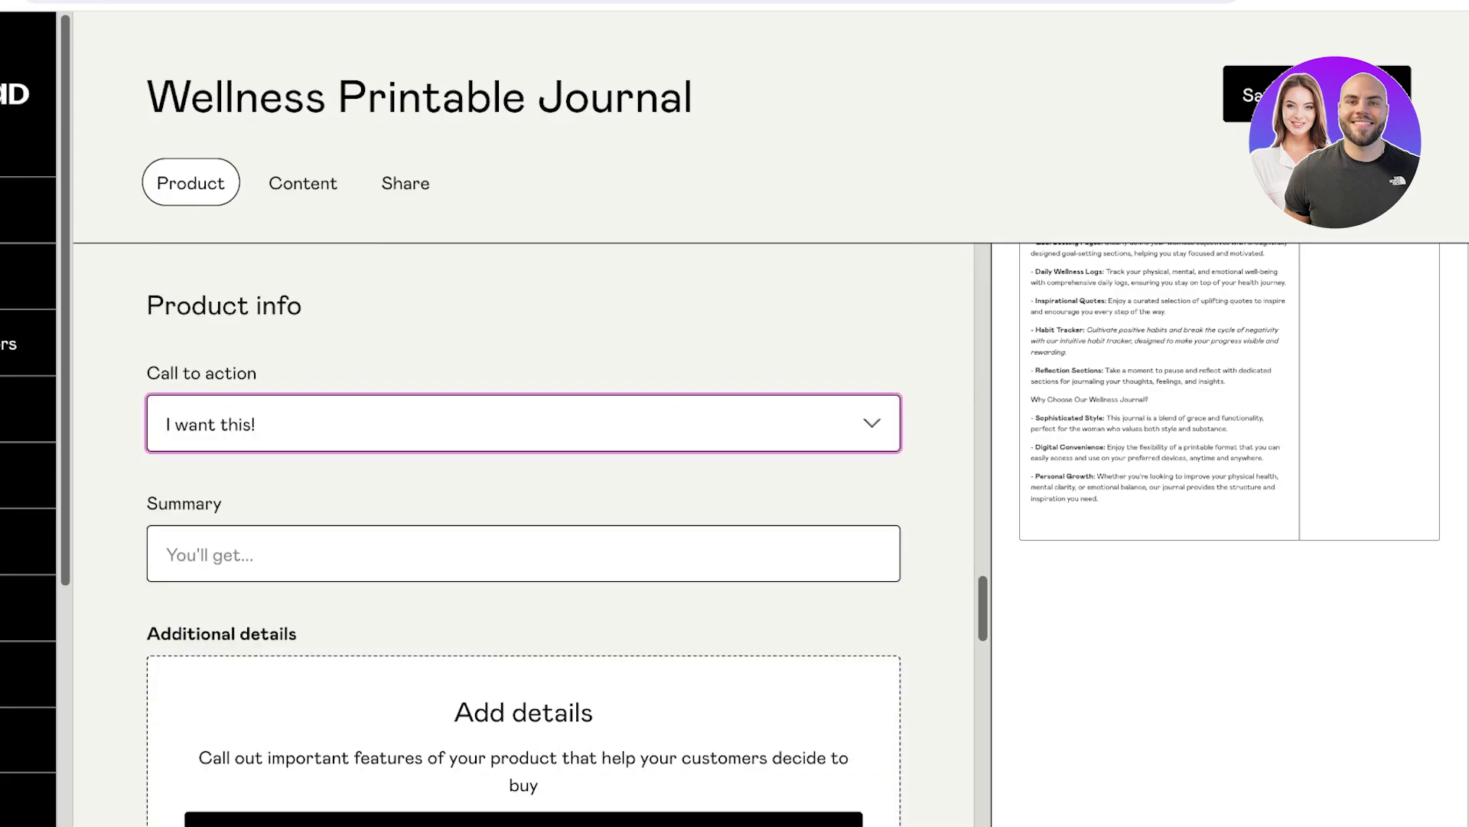
pyautogui.scroll(1, 523, 536)
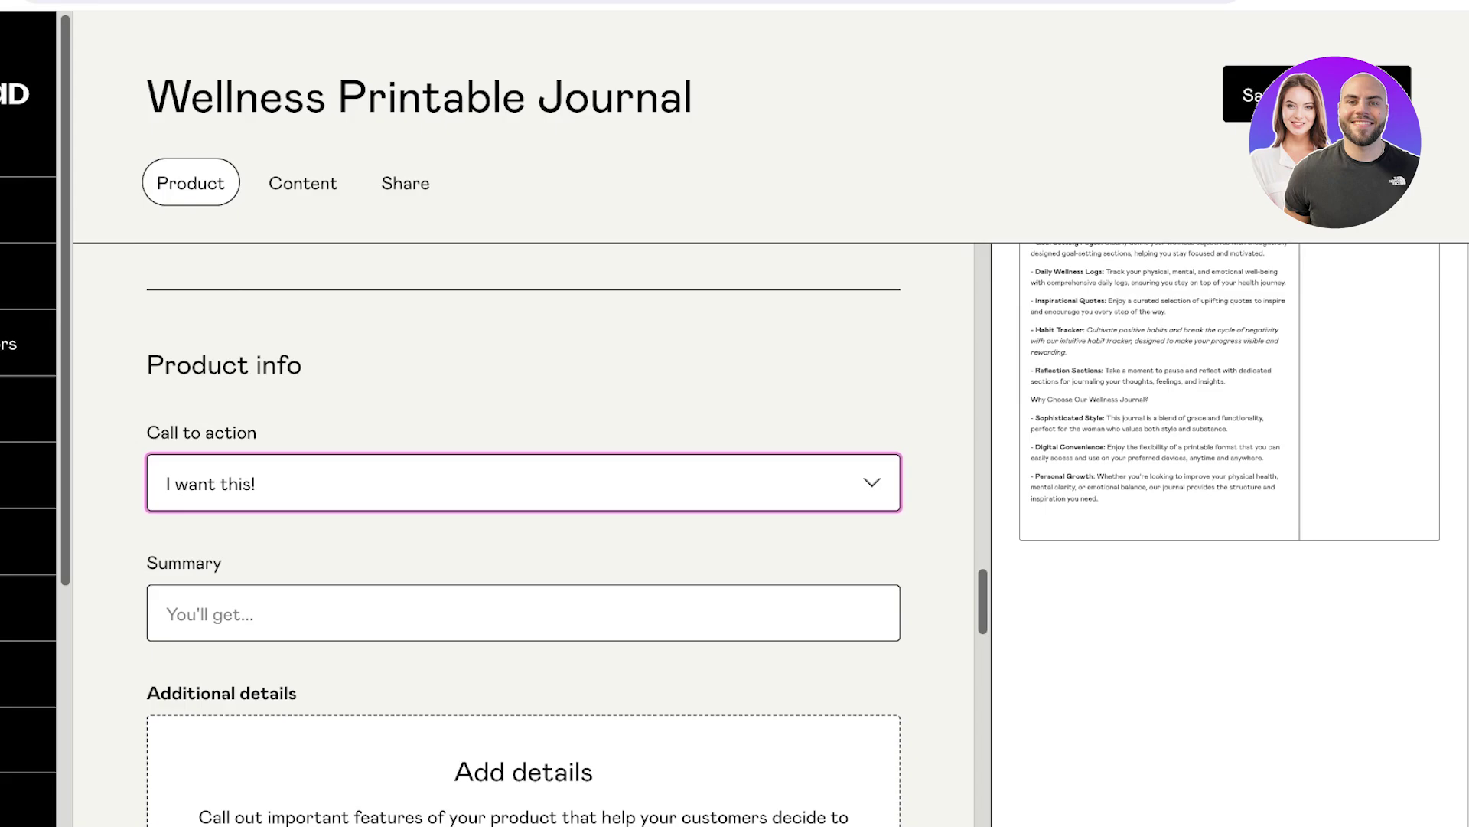
pyautogui.press('Down')
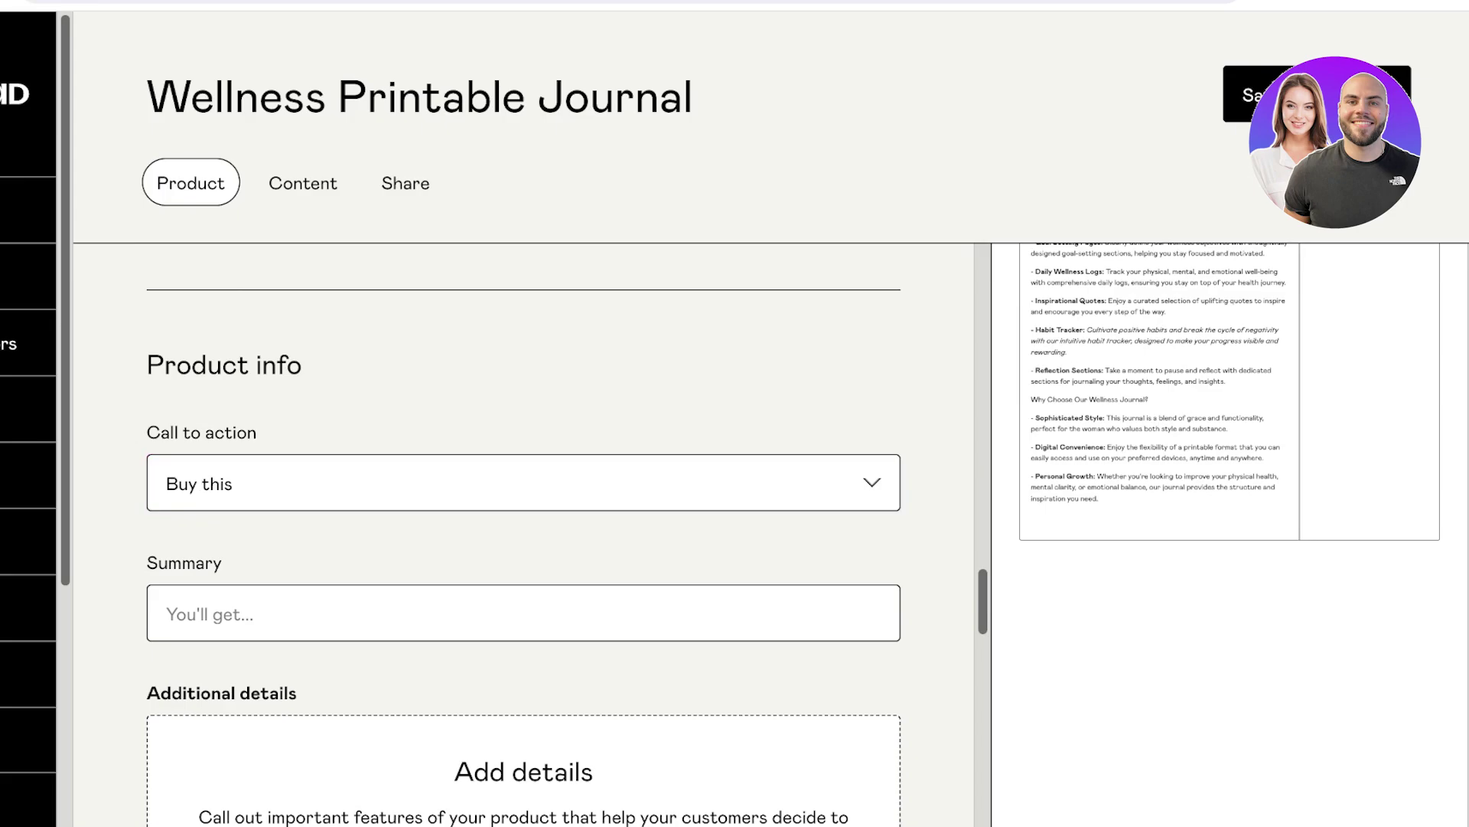
pyautogui.scroll(-2, 523, 535)
pyautogui.click(523, 507)
pyautogui.scroll(-5, 524, 536)
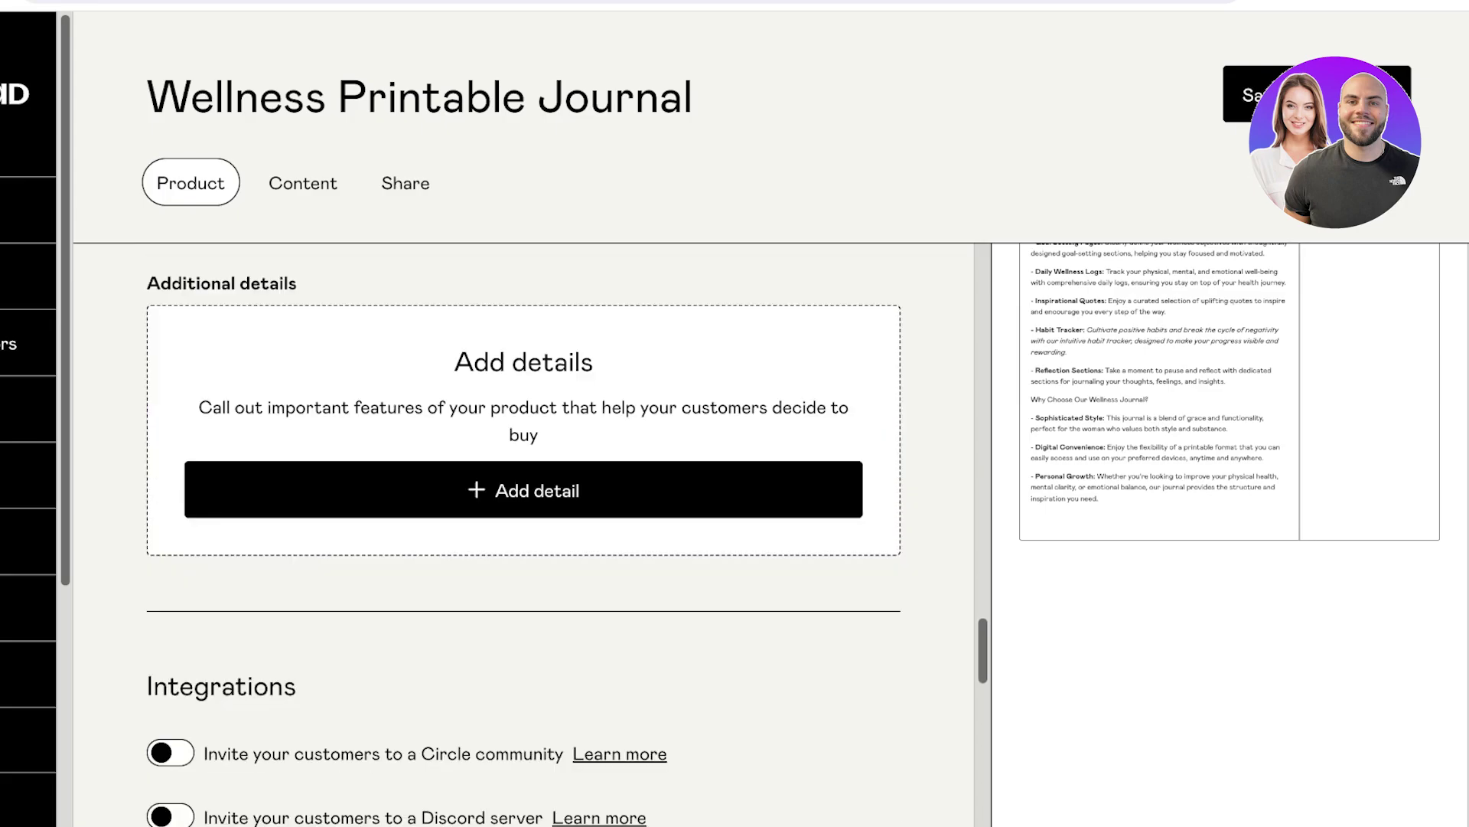
pyautogui.scroll(5, 524, 536)
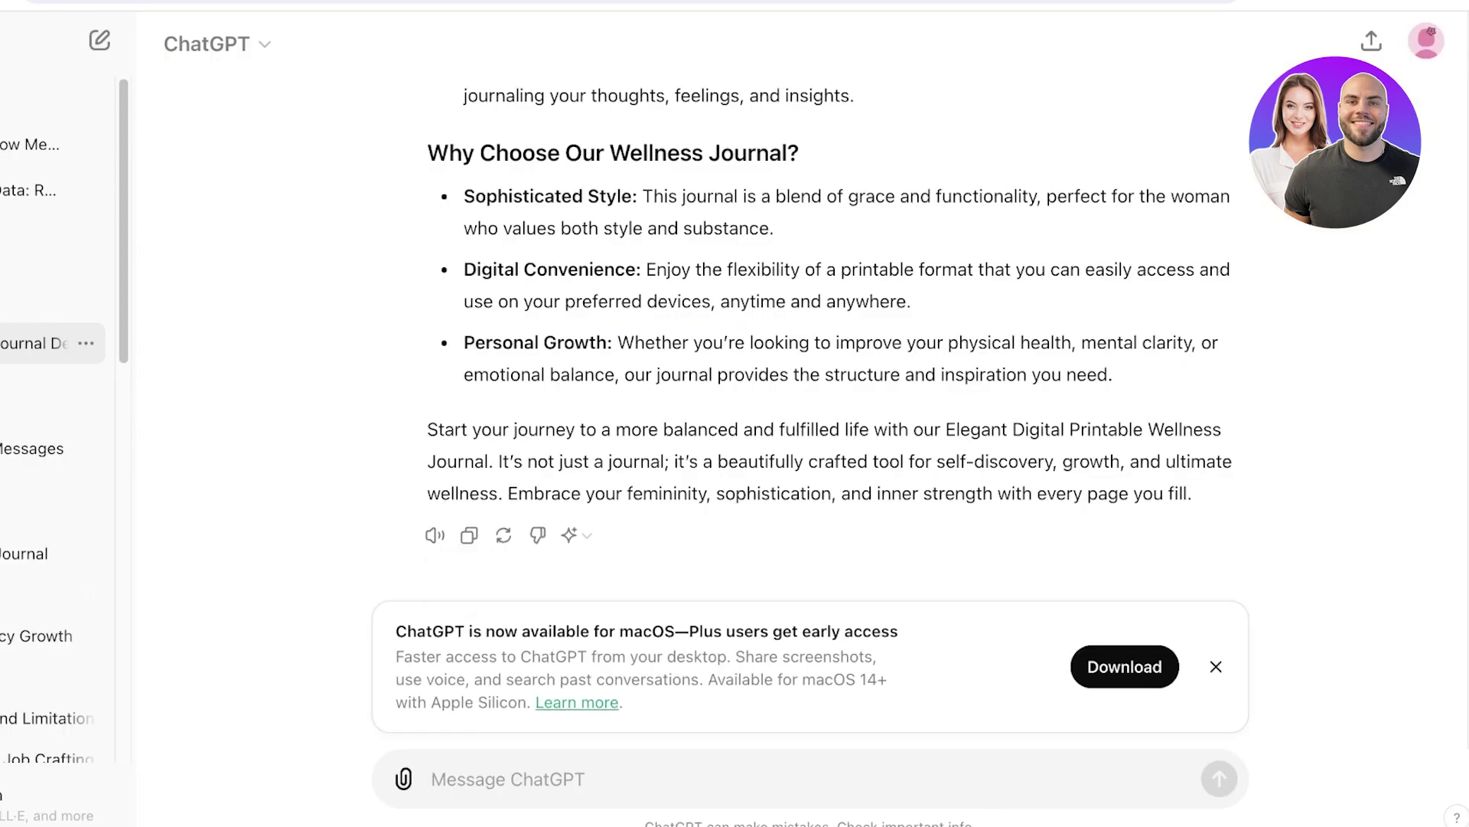
# Ask ChatGPT what buyers get and paste its seven-point summary into the Summary field.
pyautogui.write('write a summary')
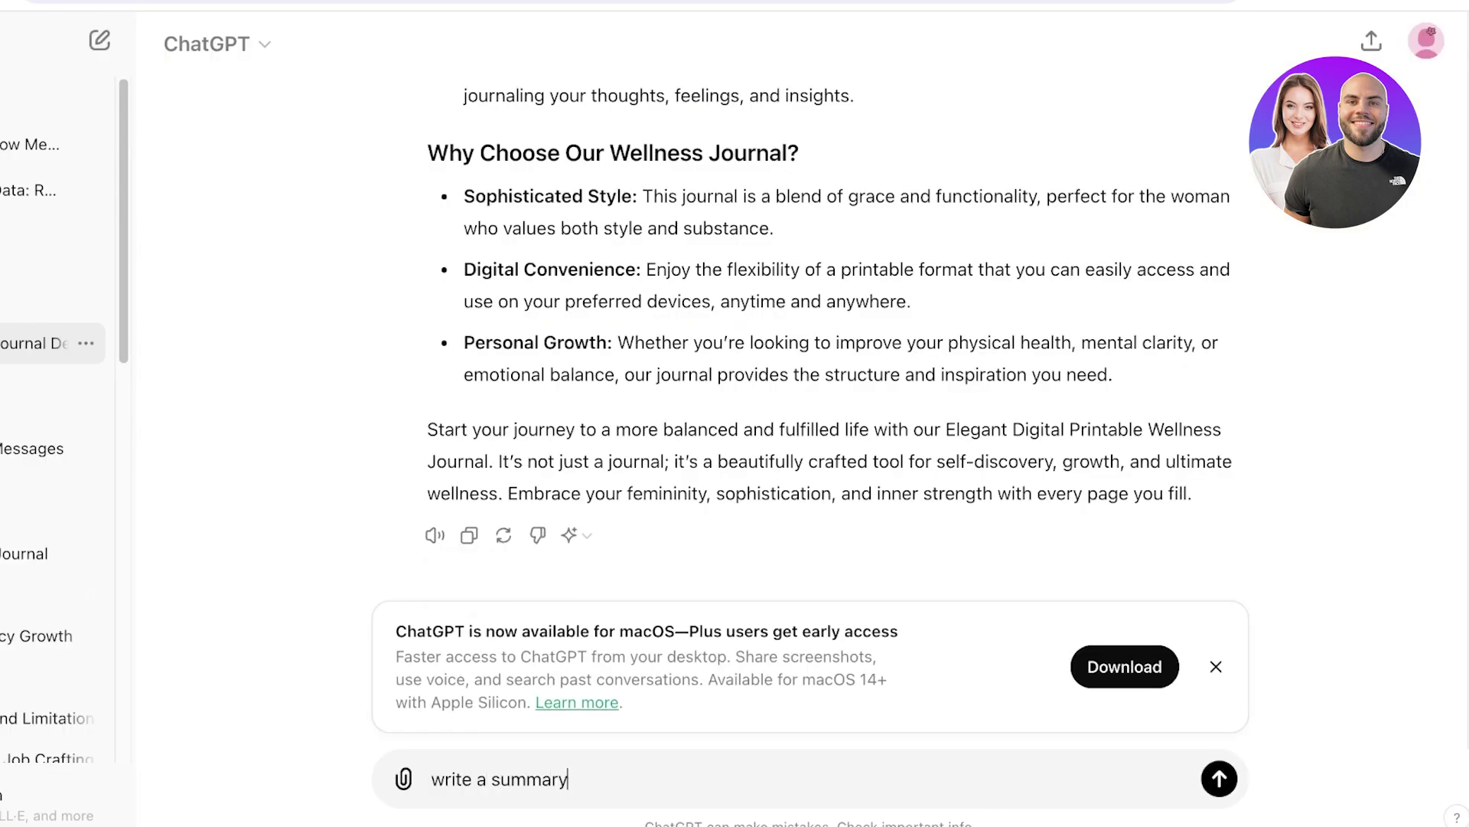
pyautogui.write(' of what the per')
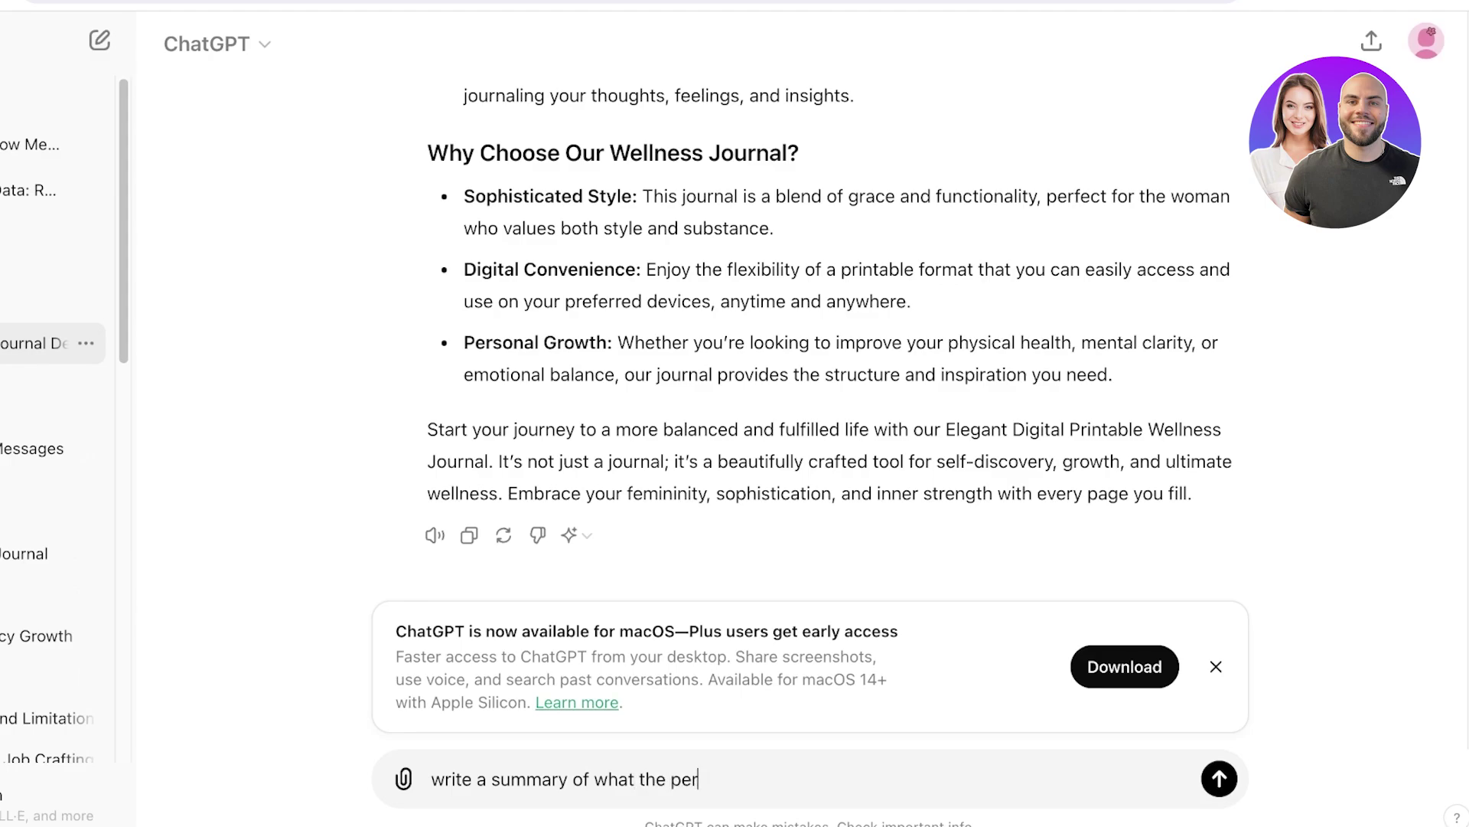
pyautogui.write('son will get w')
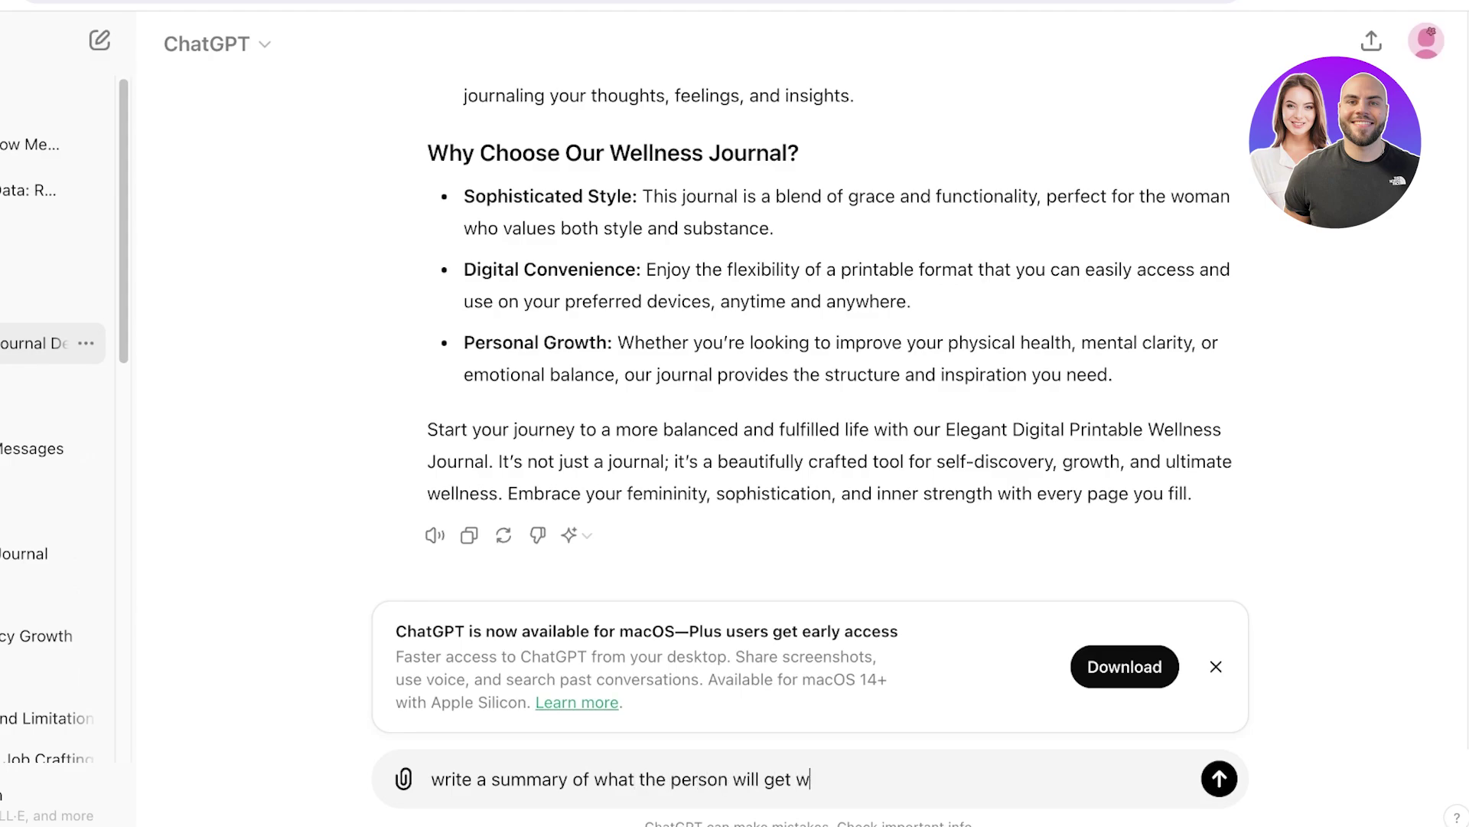
pyautogui.write('hen they buy this product')
pyautogui.press('Return')
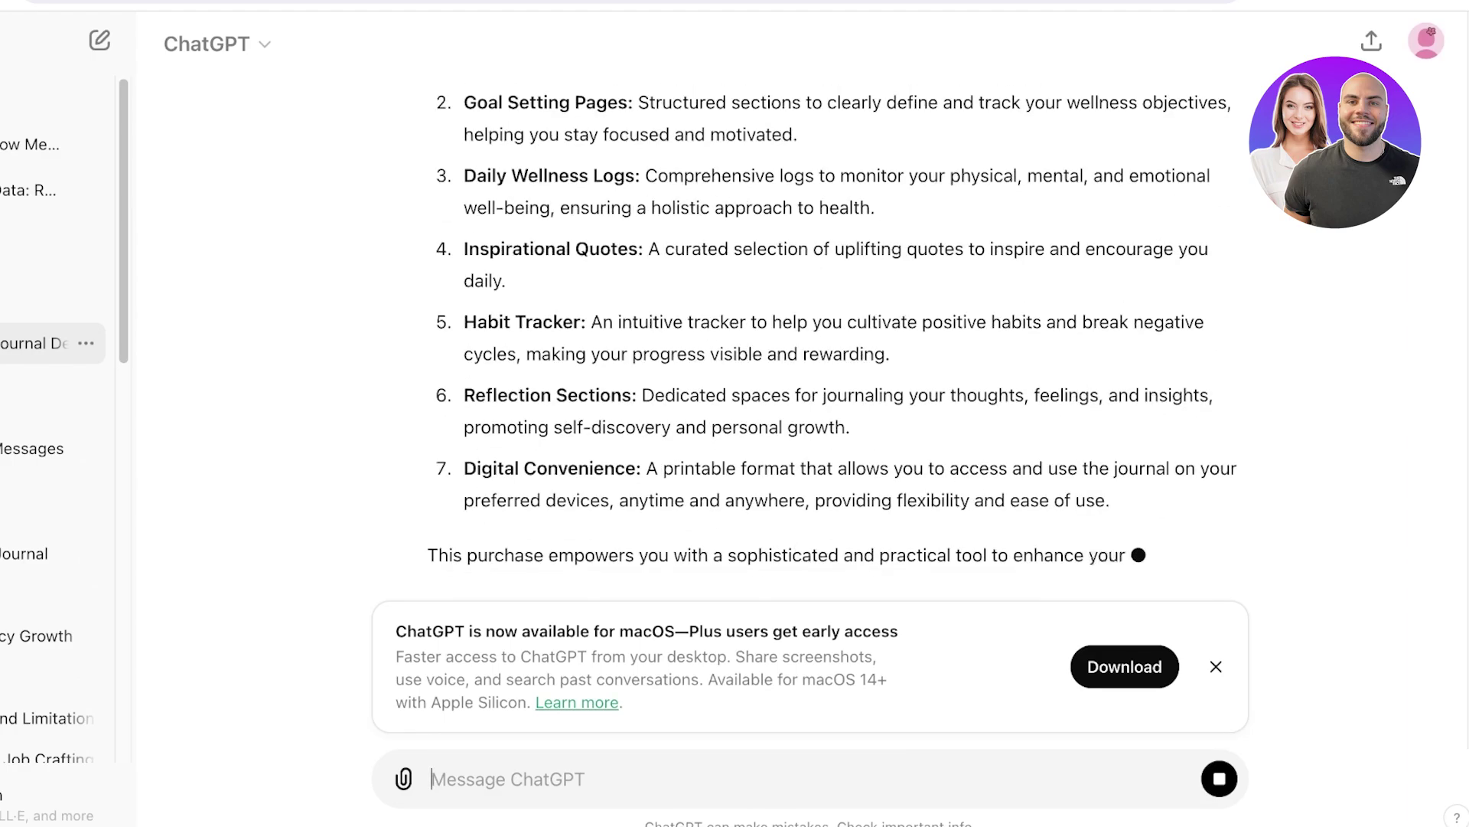
pyautogui.scroll(5, 831, 429)
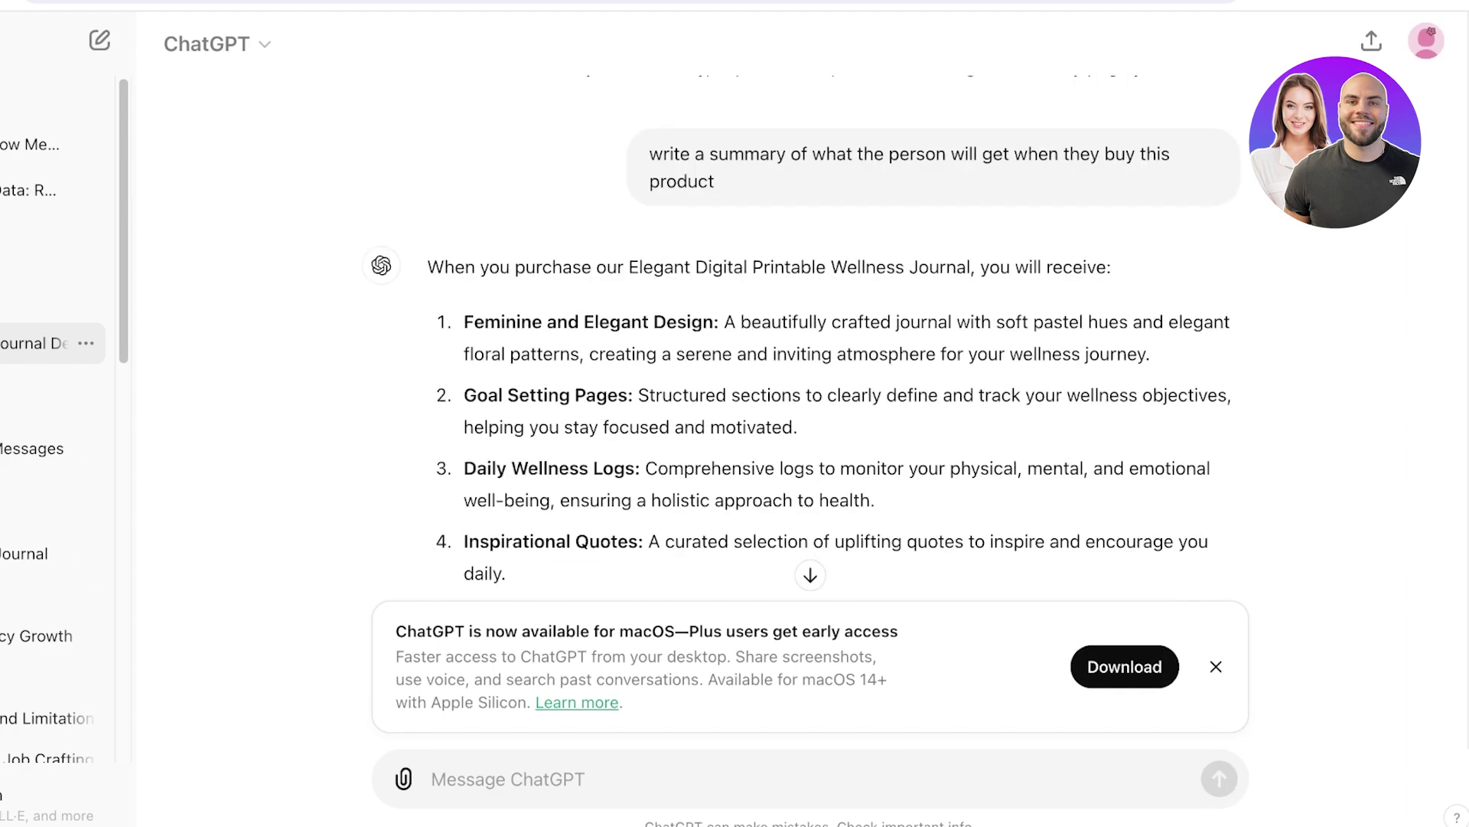
pyautogui.moveTo(464, 321); pyautogui.dragTo(1110, 503)
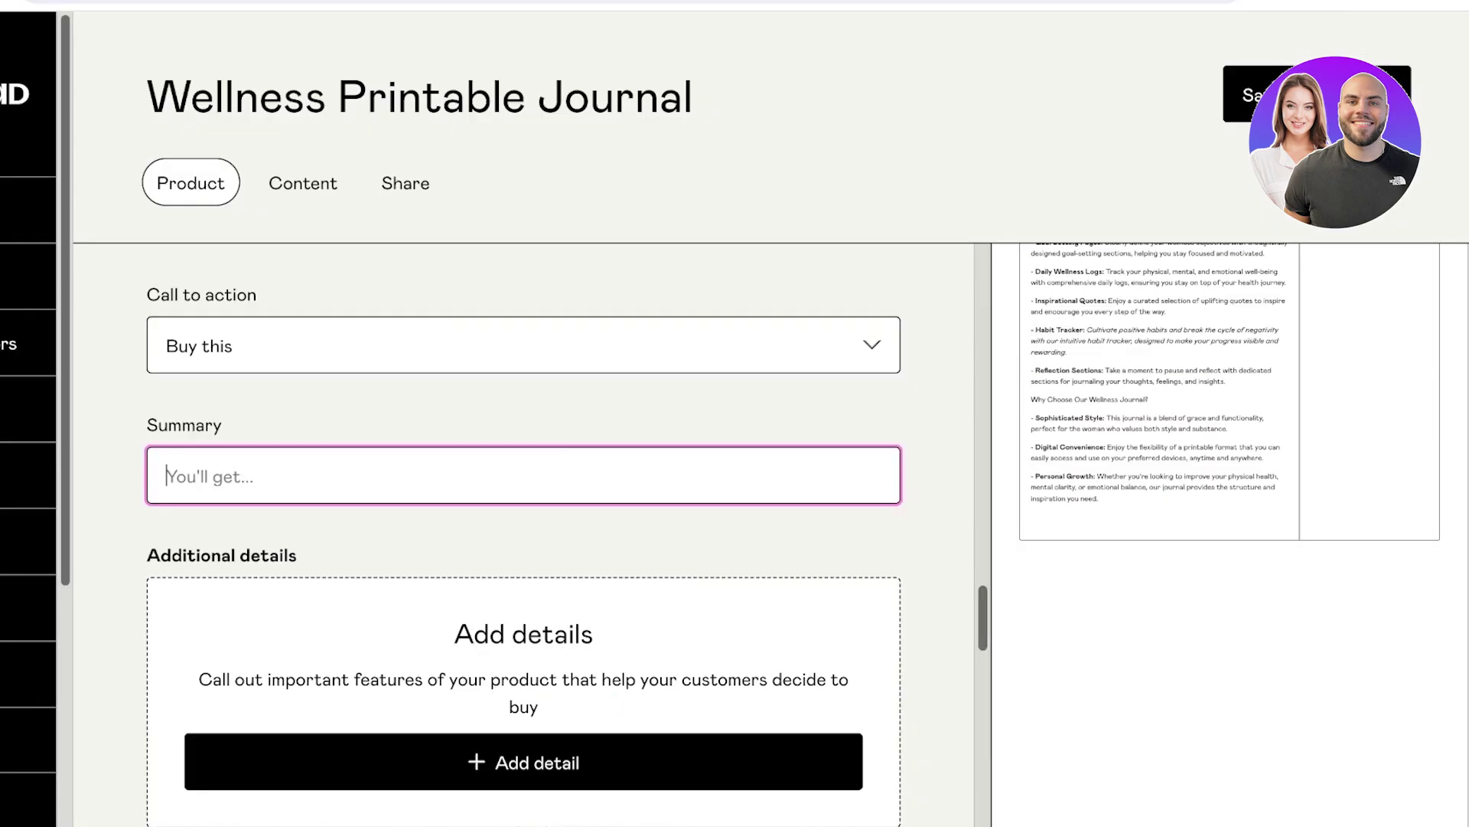
pyautogui.hotkey('ctrl', 'v')
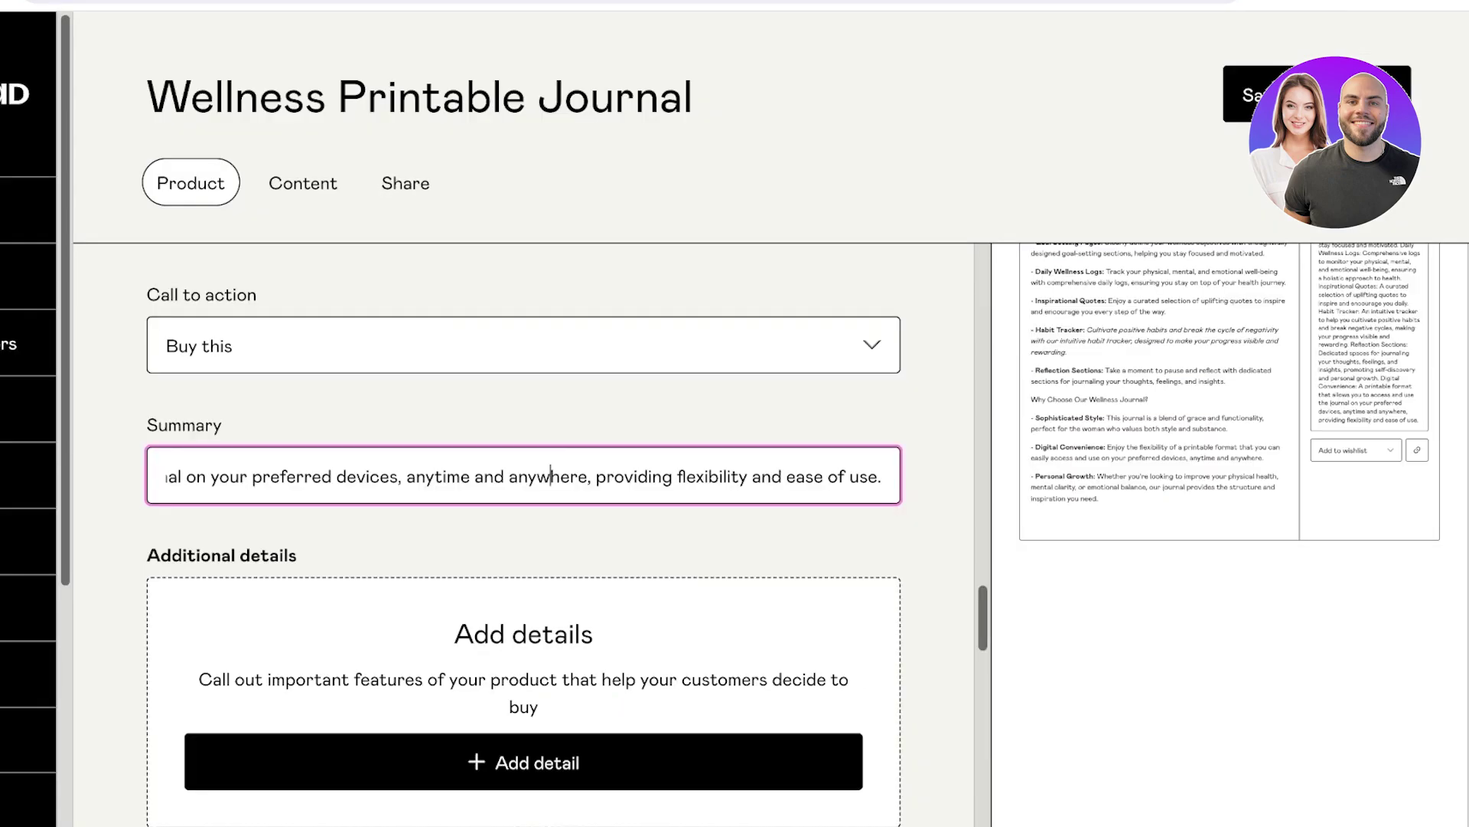
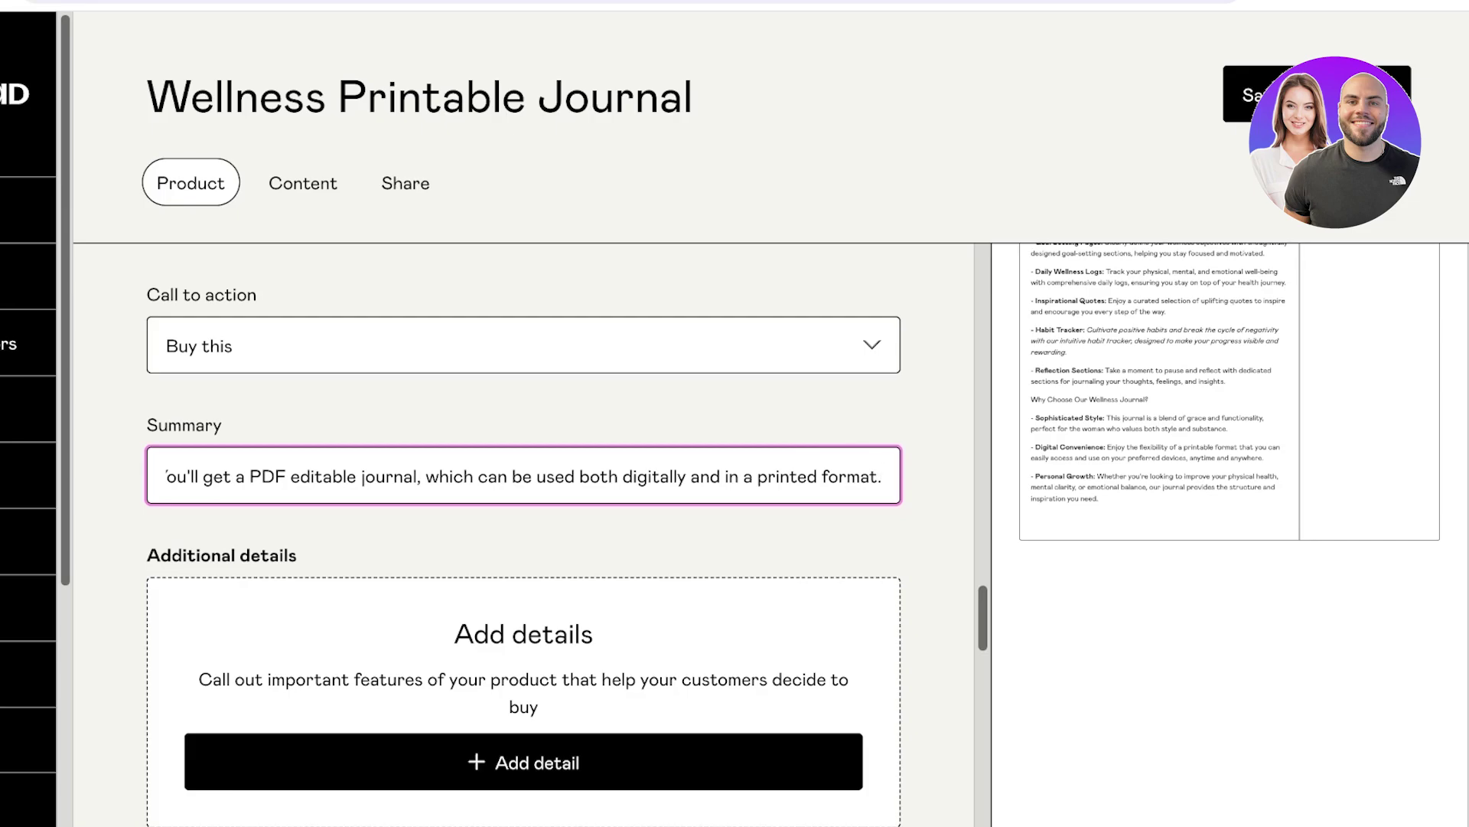
# Append ' It includes, daily logs, quotes, self reflection and more pages.' to the summary.
pyautogui.write('It includes,')
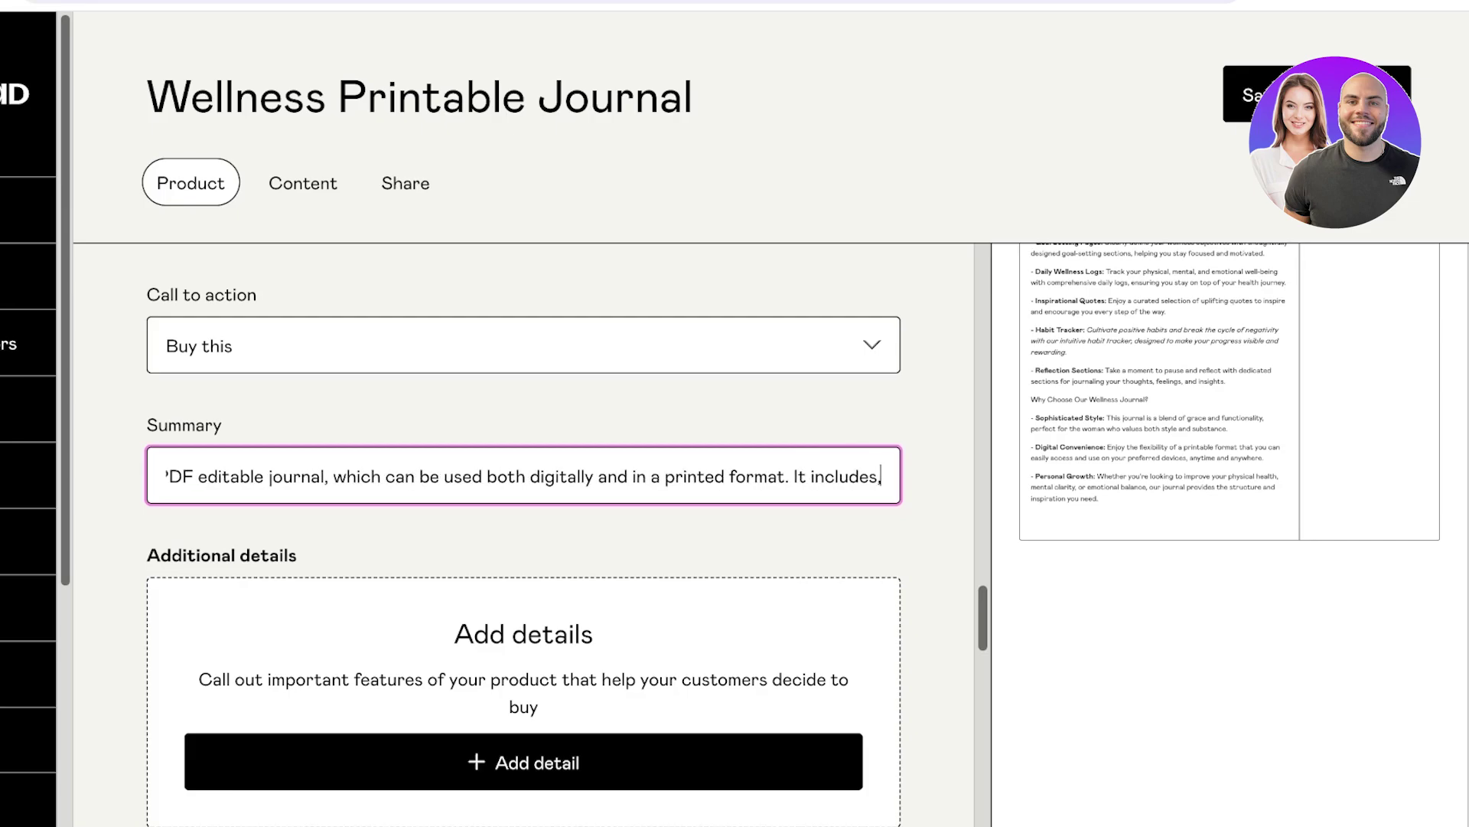
pyautogui.write(' daily logs, quo')
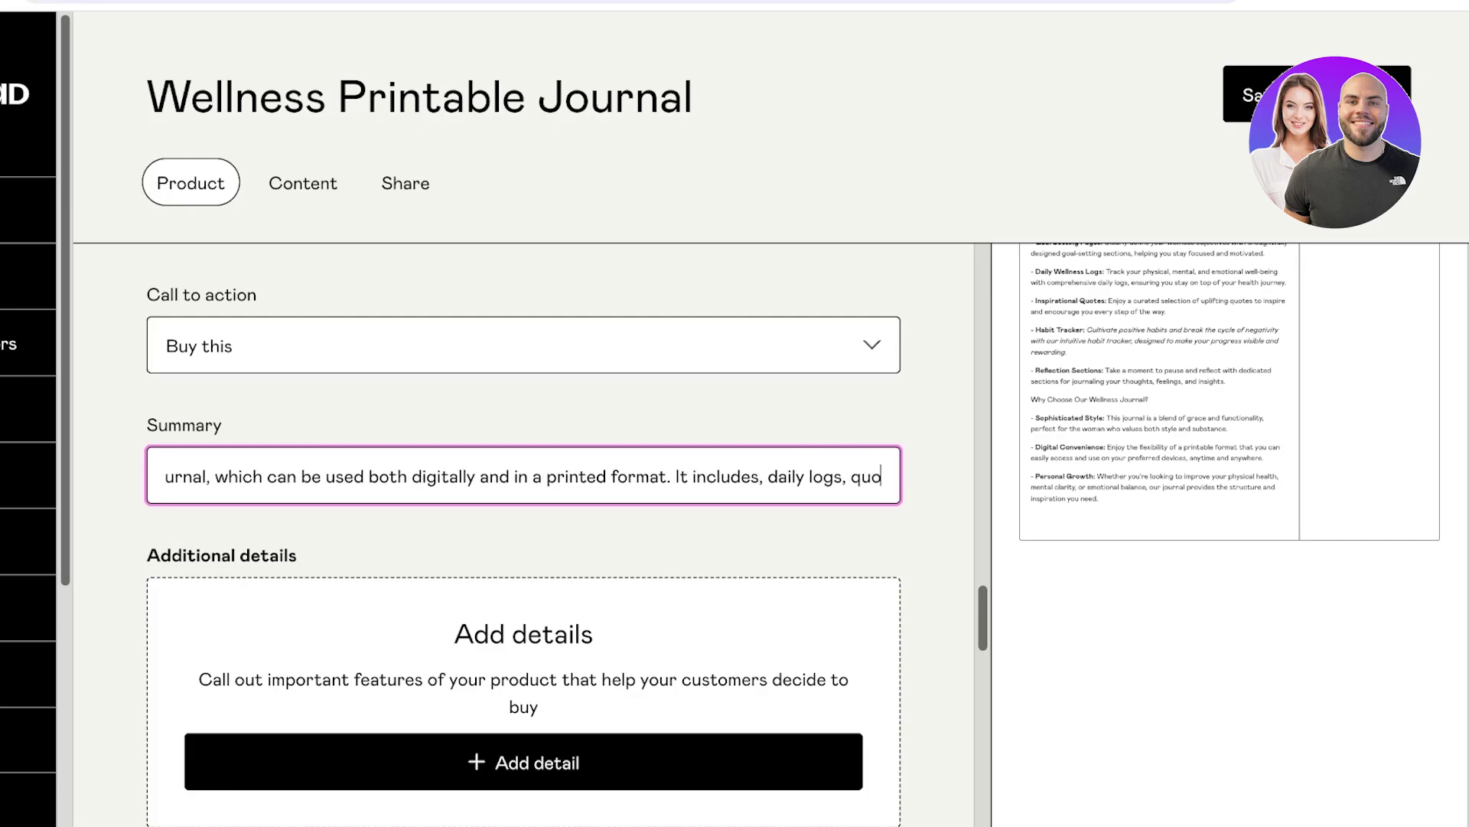
pyautogui.write('tes, self reflection and ')
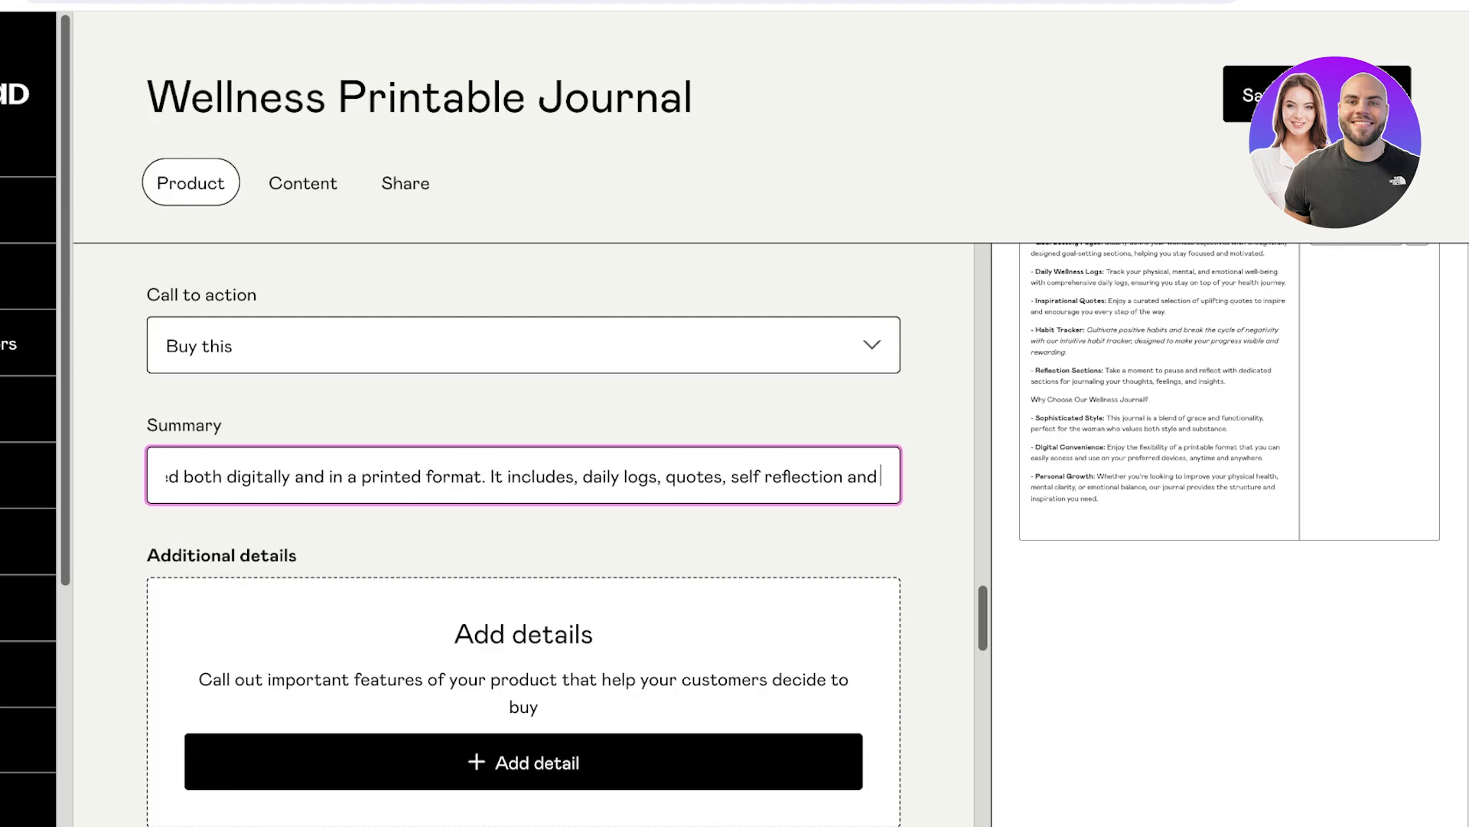
pyautogui.write('more pages.')
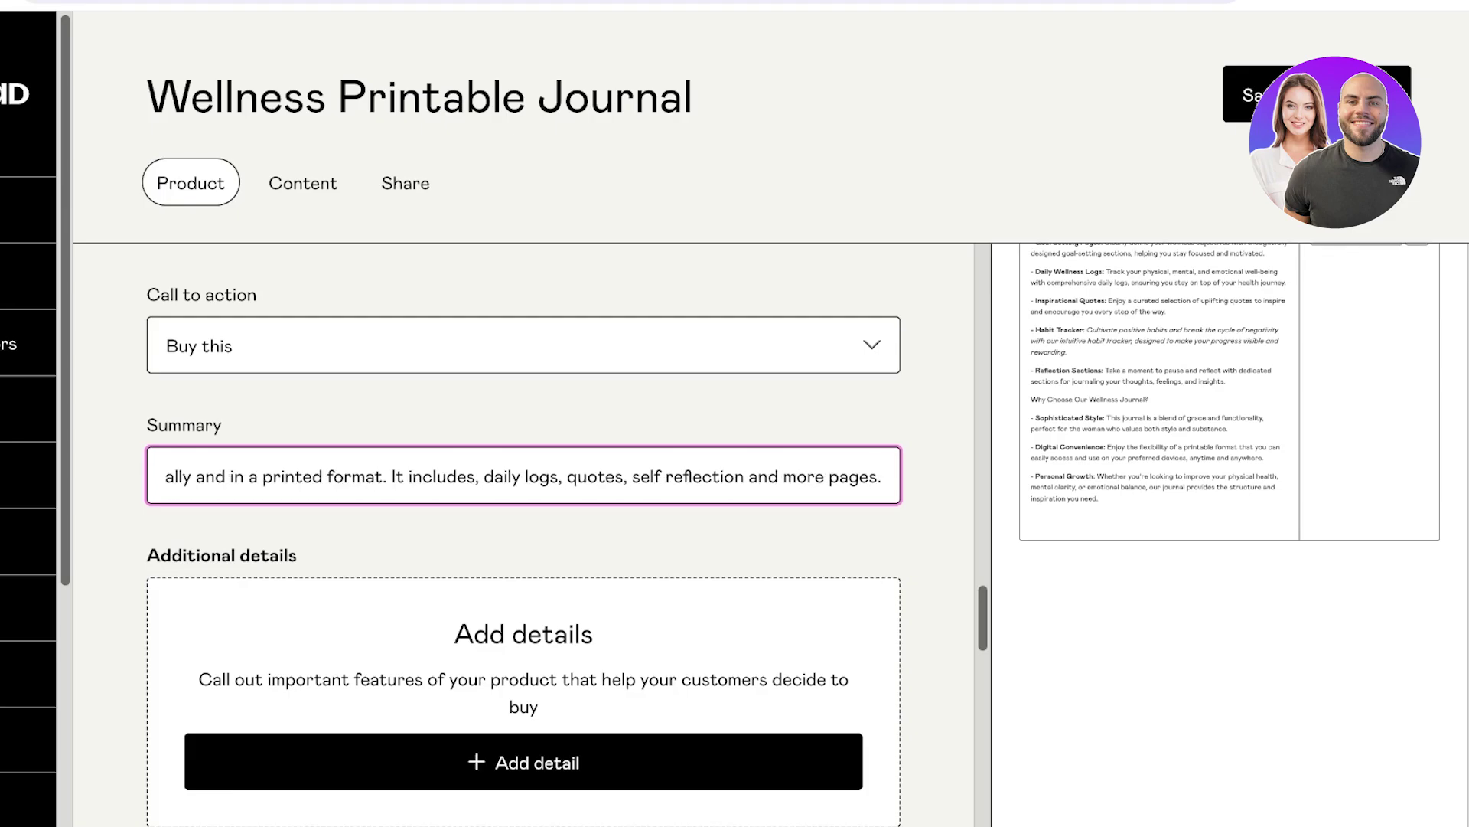
pyautogui.scroll(-4, 524, 536)
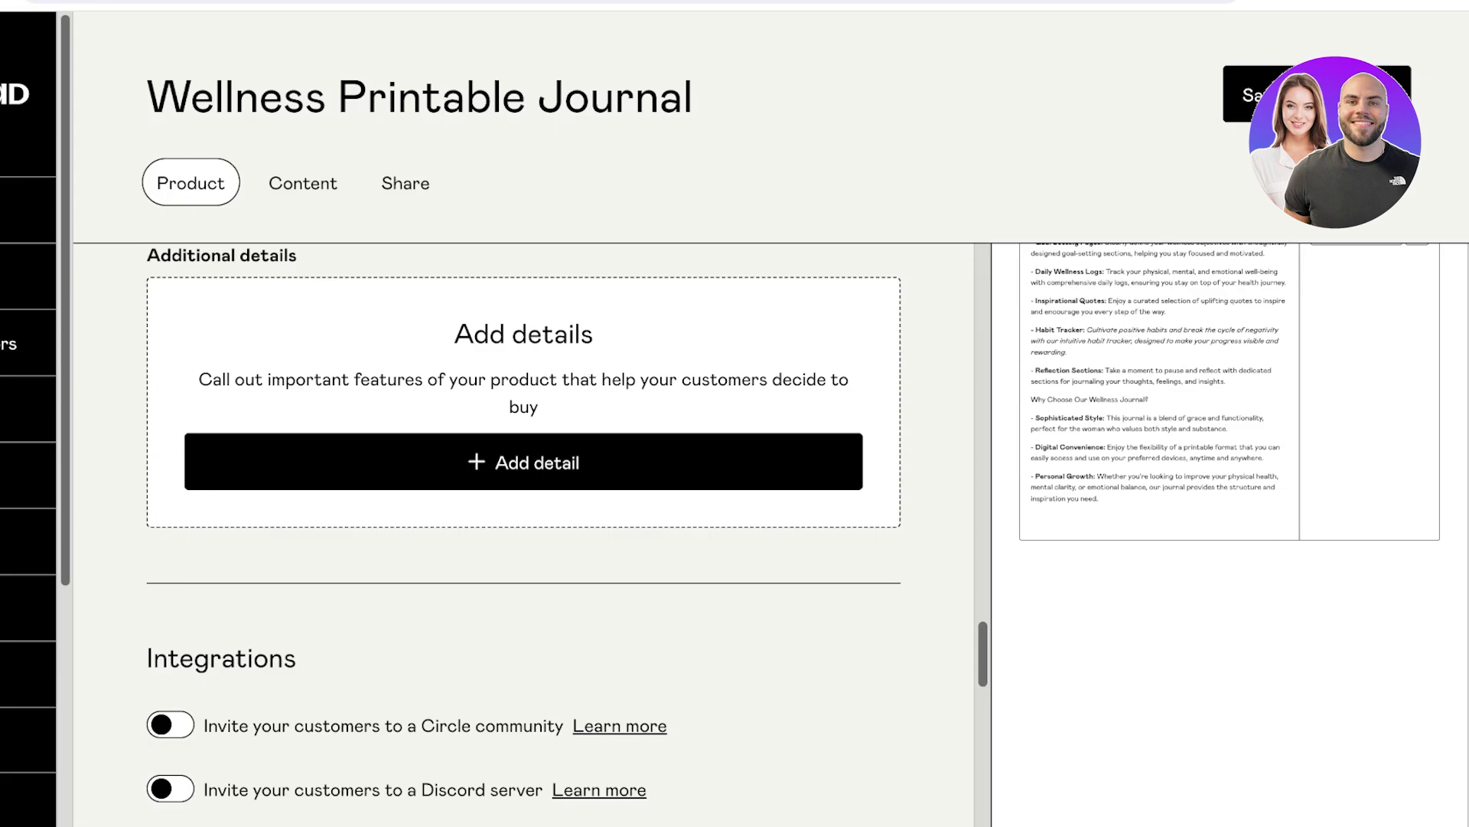
# Remove the empty detail row and add a Habit Builder detail with value Yes.
pyautogui.click(524, 461)
pyautogui.scroll(1, 523, 459)
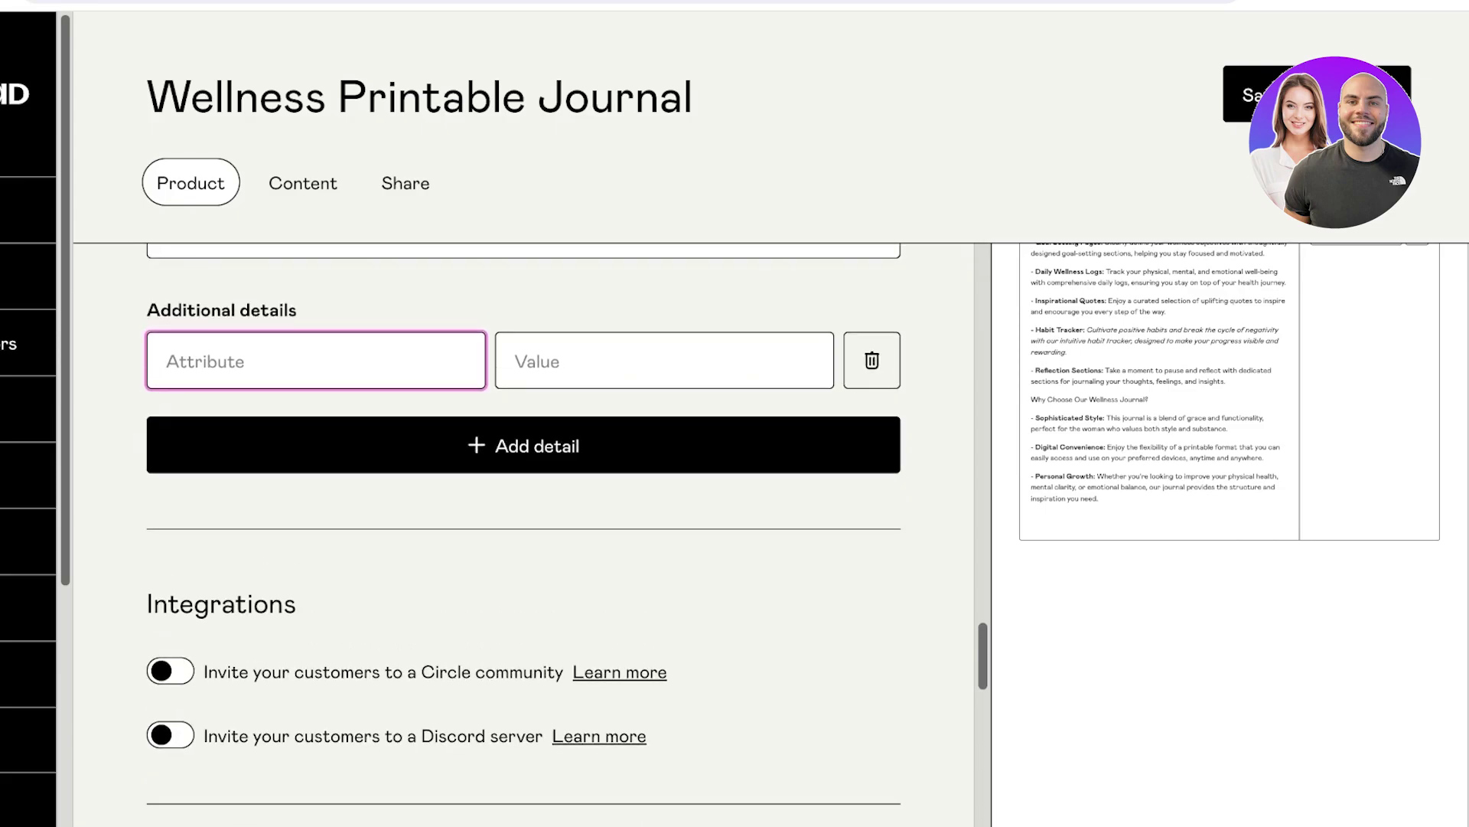
pyautogui.click(581, 361)
pyautogui.click(871, 360)
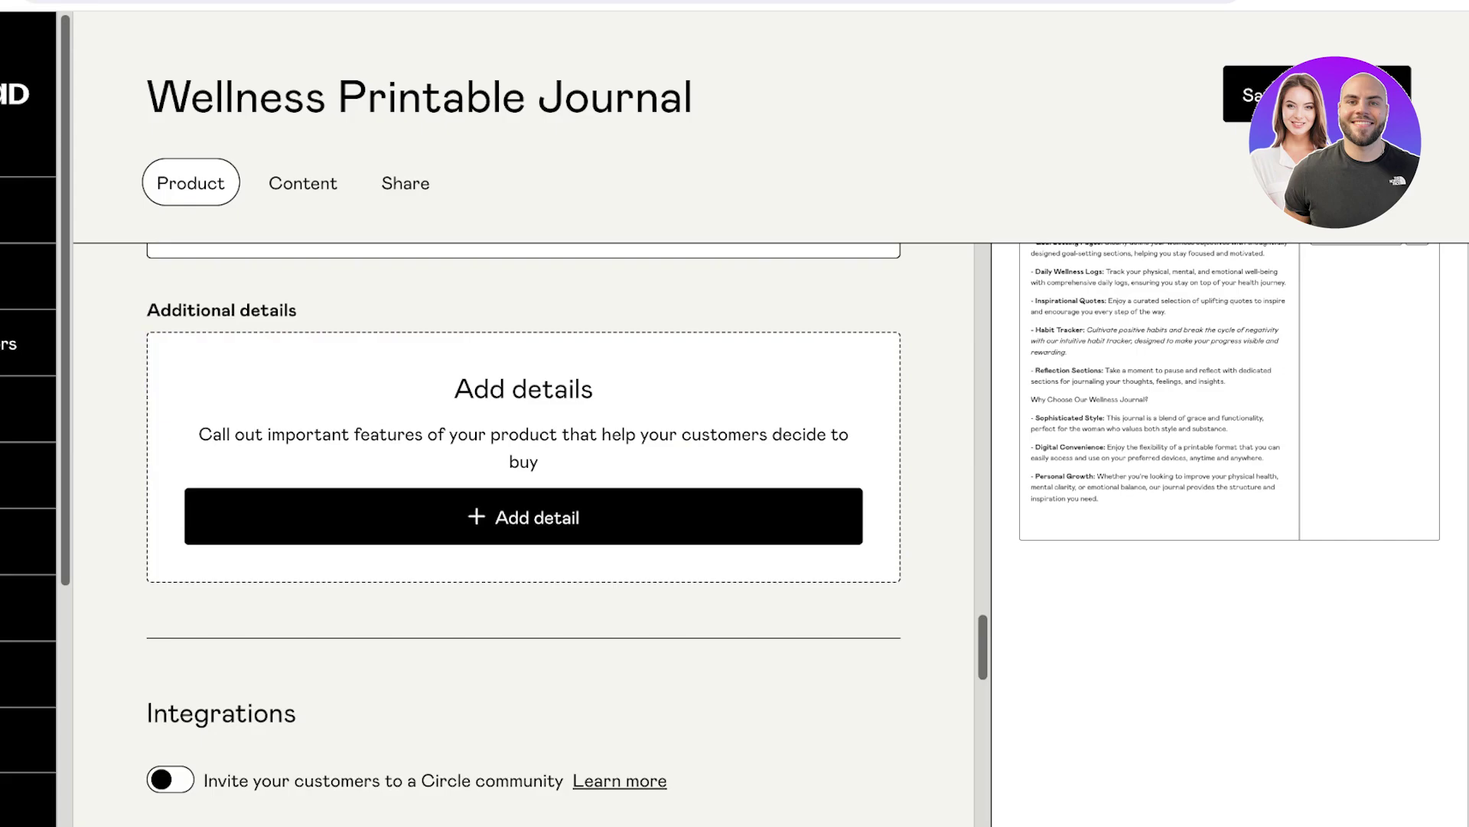
pyautogui.click(523, 517)
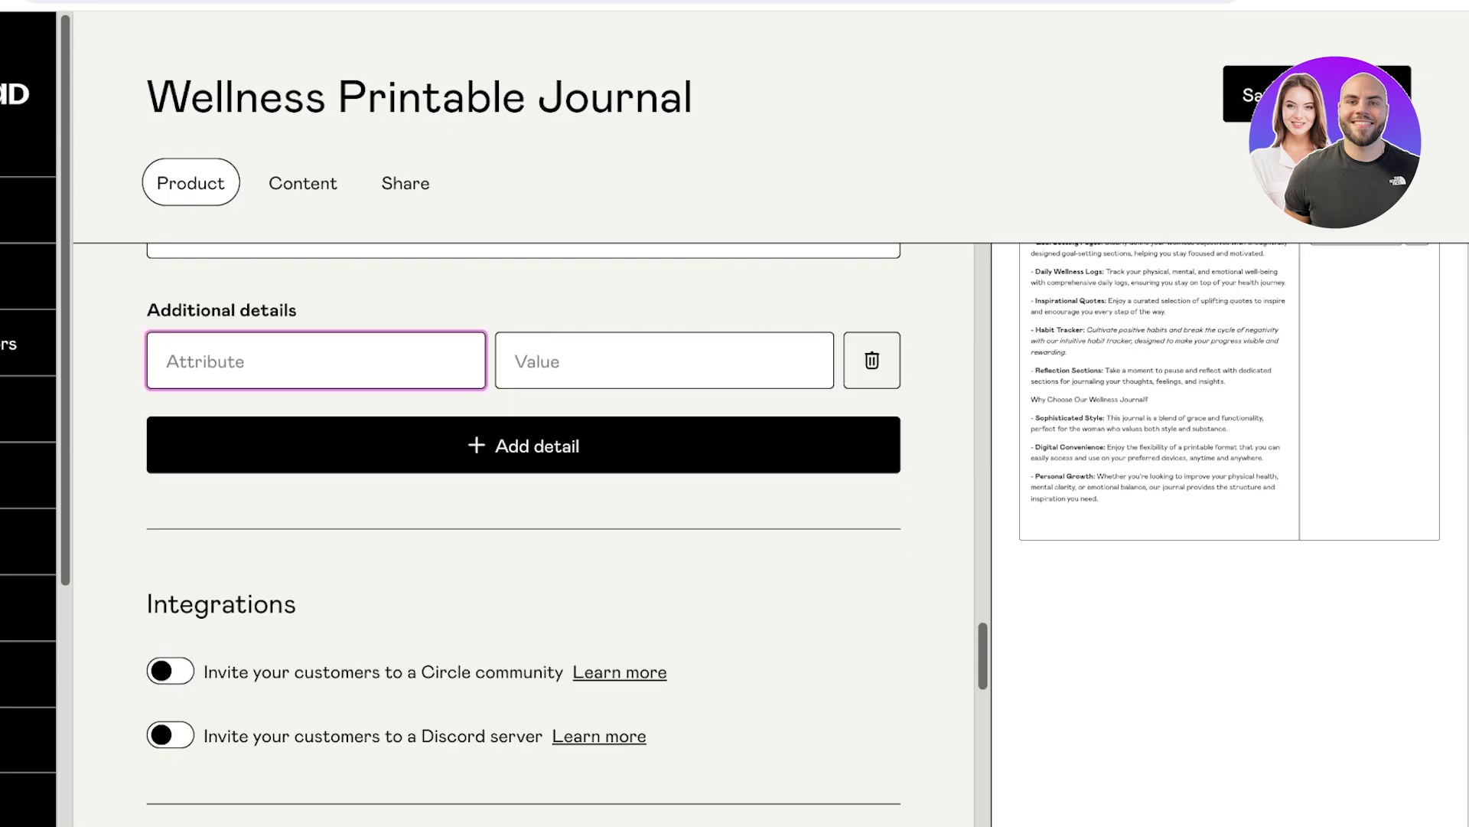
pyautogui.scroll(15, 523, 535)
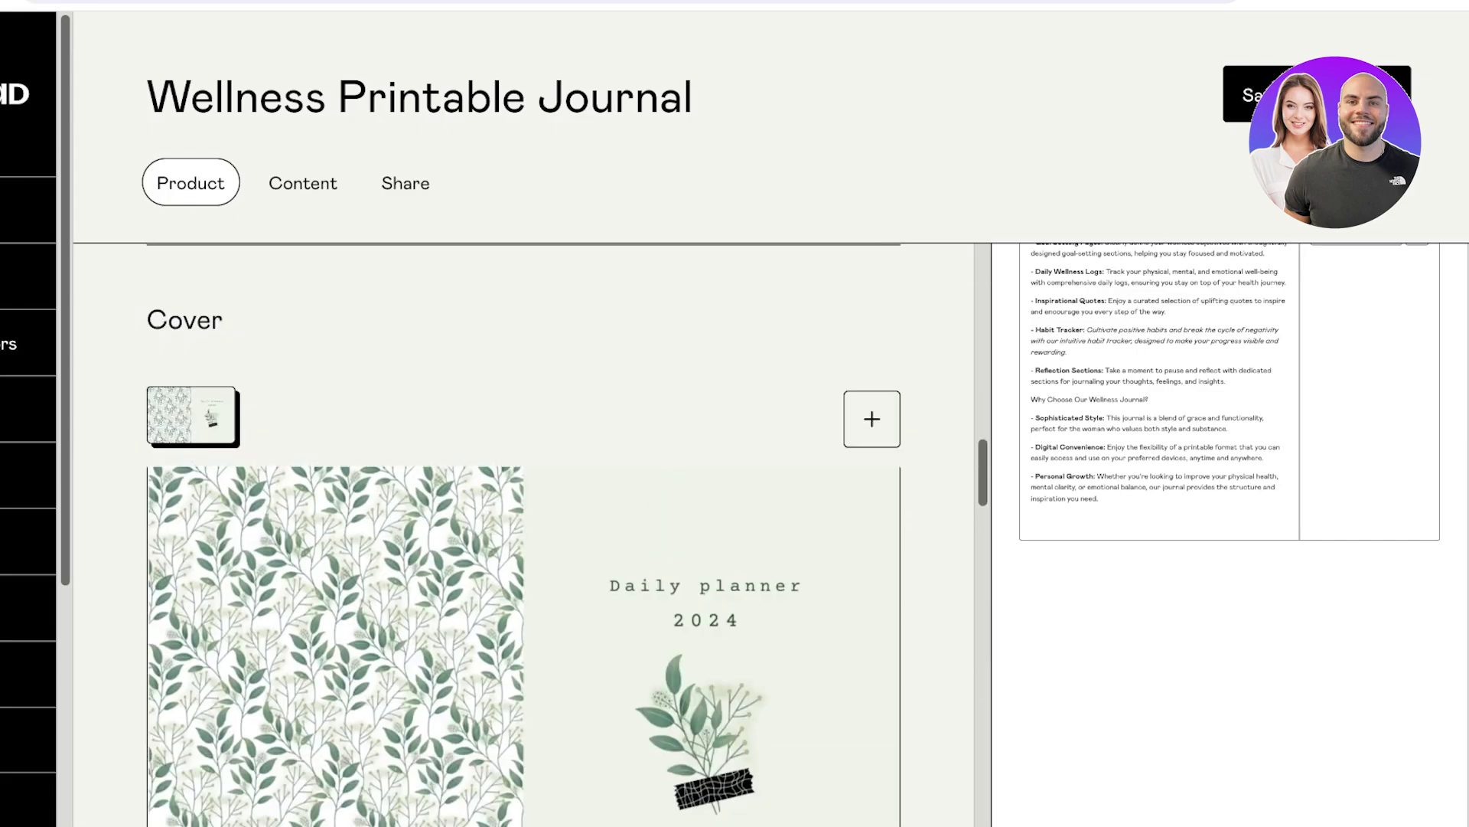
pyautogui.scroll(6, 523, 535)
pyautogui.scroll(-20, 523, 535)
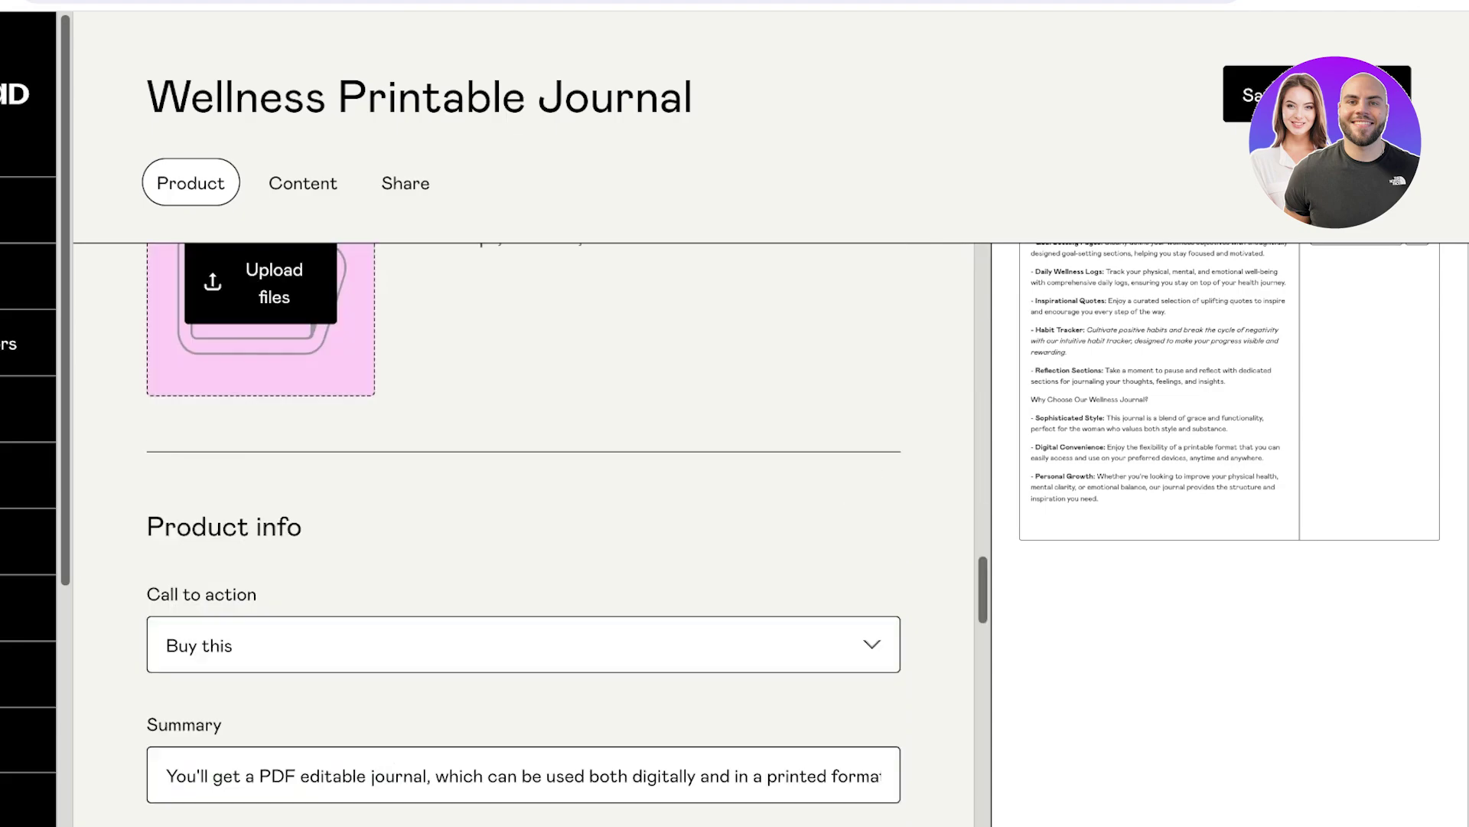
pyautogui.scroll(-10, 524, 535)
pyautogui.scroll(7, 523, 536)
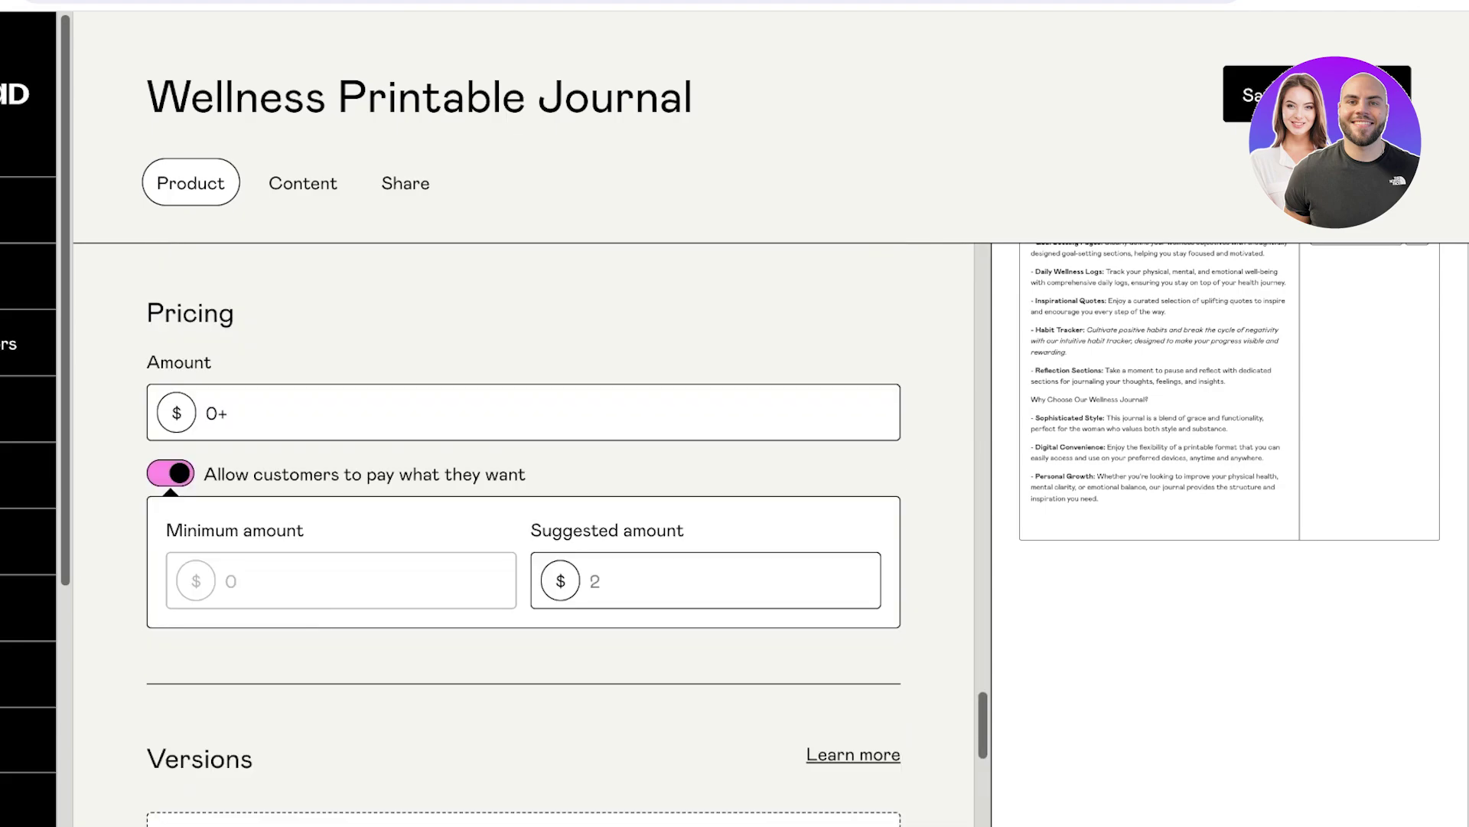
pyautogui.scroll(5, 523, 536)
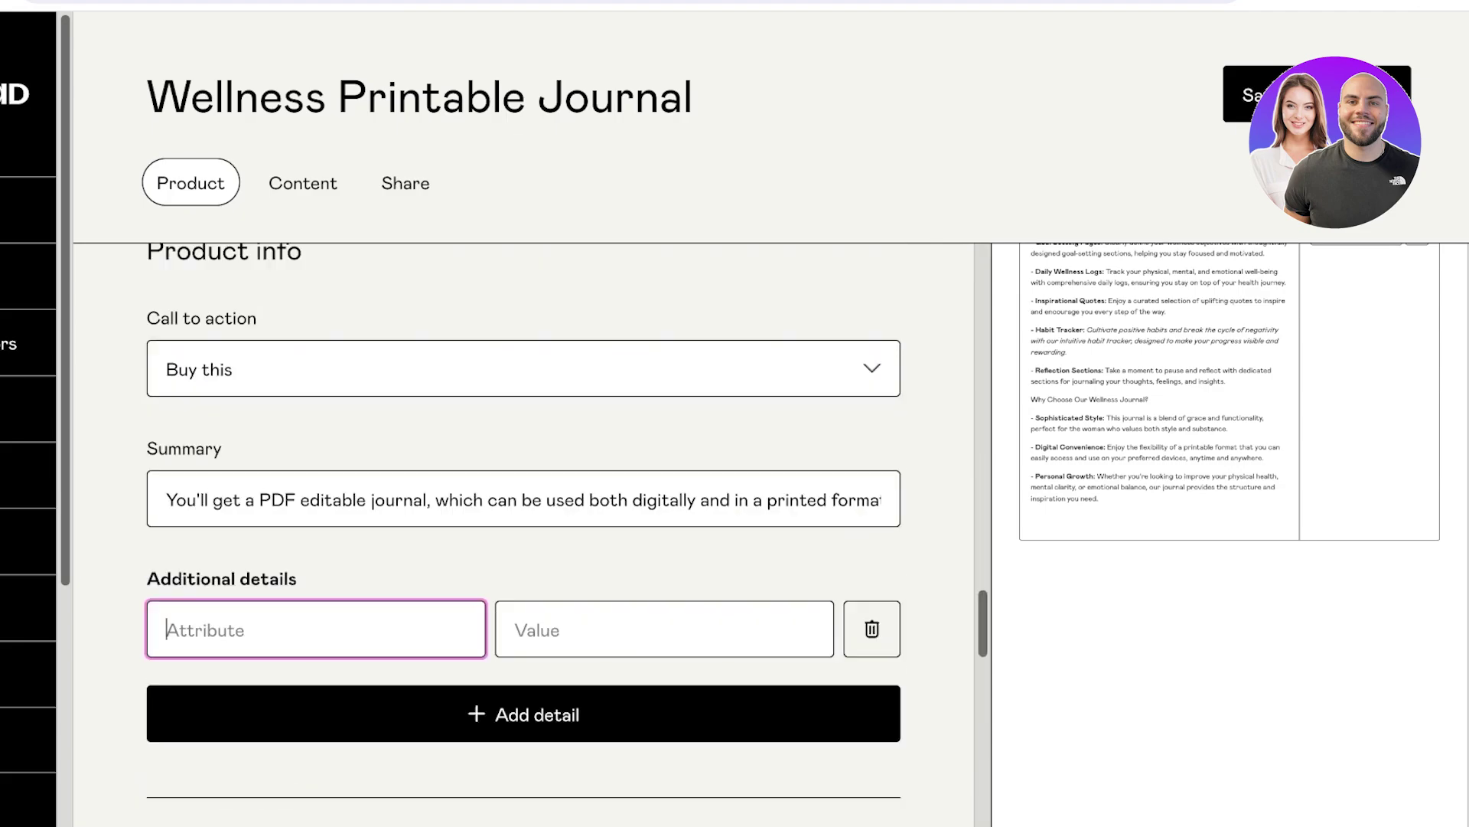
pyautogui.scroll(-1, 523, 536)
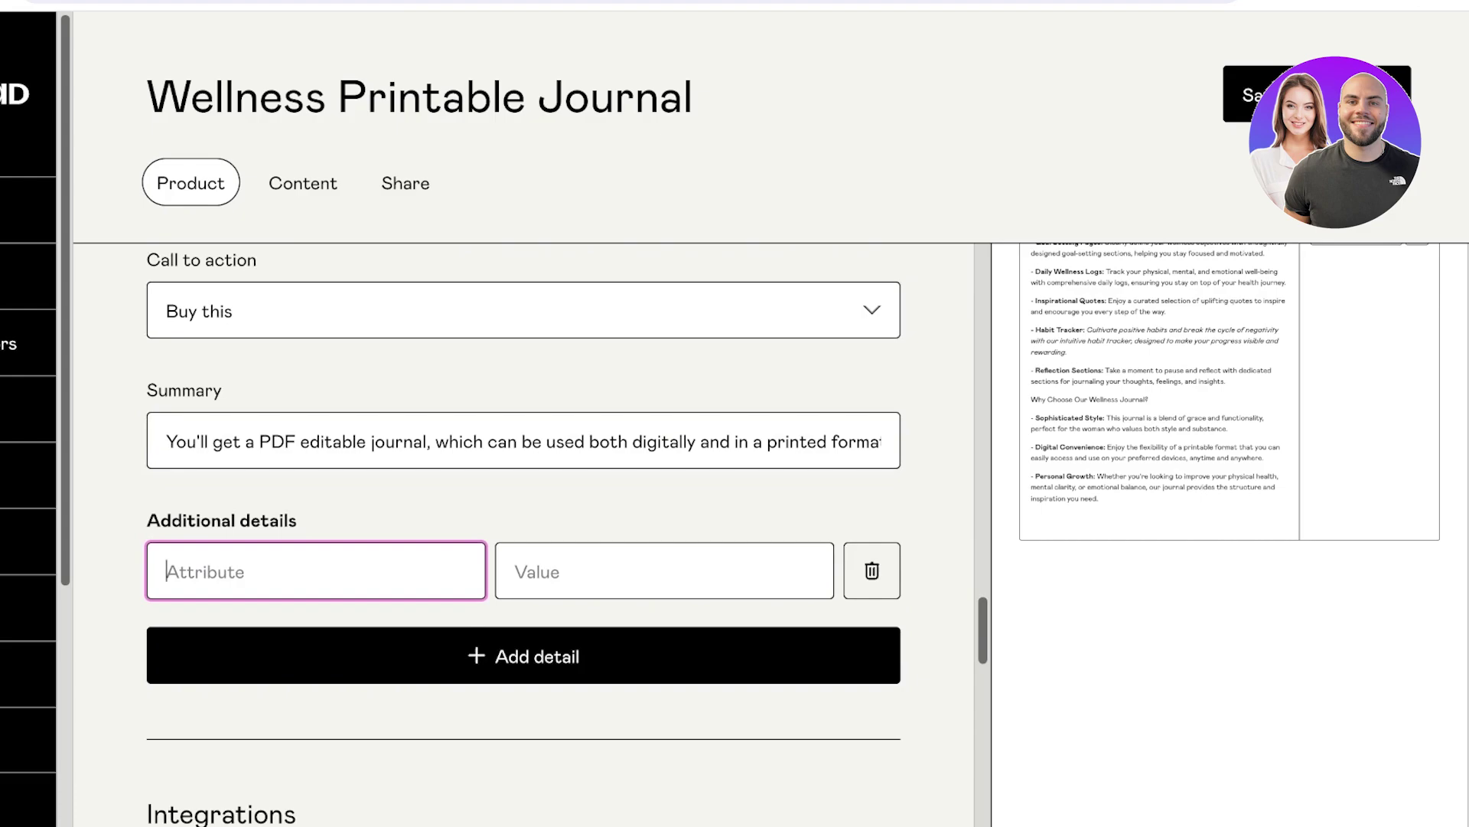
pyautogui.write('Habit Builder')
pyautogui.press('Tab')
pyautogui.write('Yes')
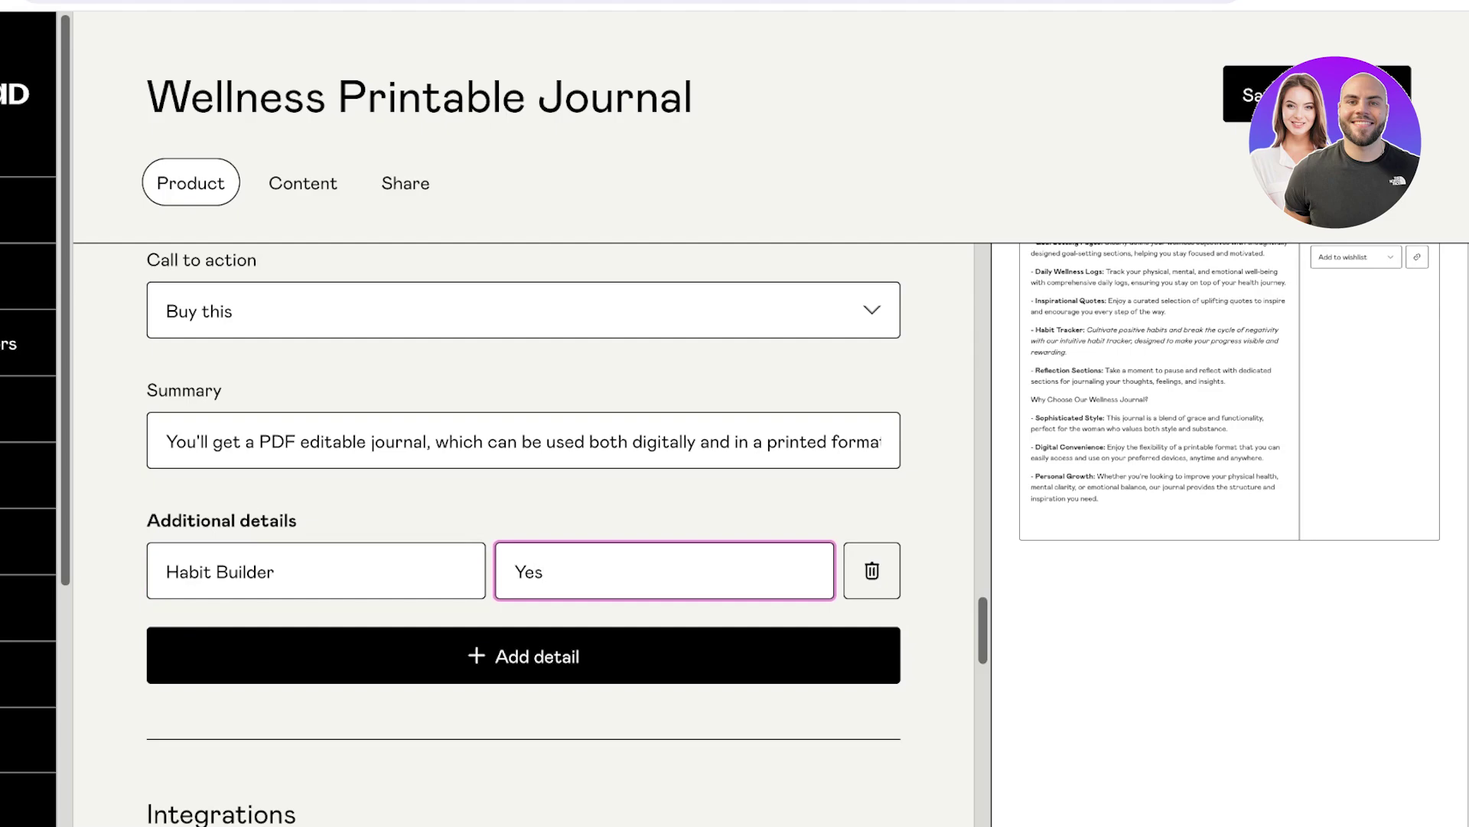
# Change the Habit Builder detail's value from Yes to Included.
pyautogui.press('Return')
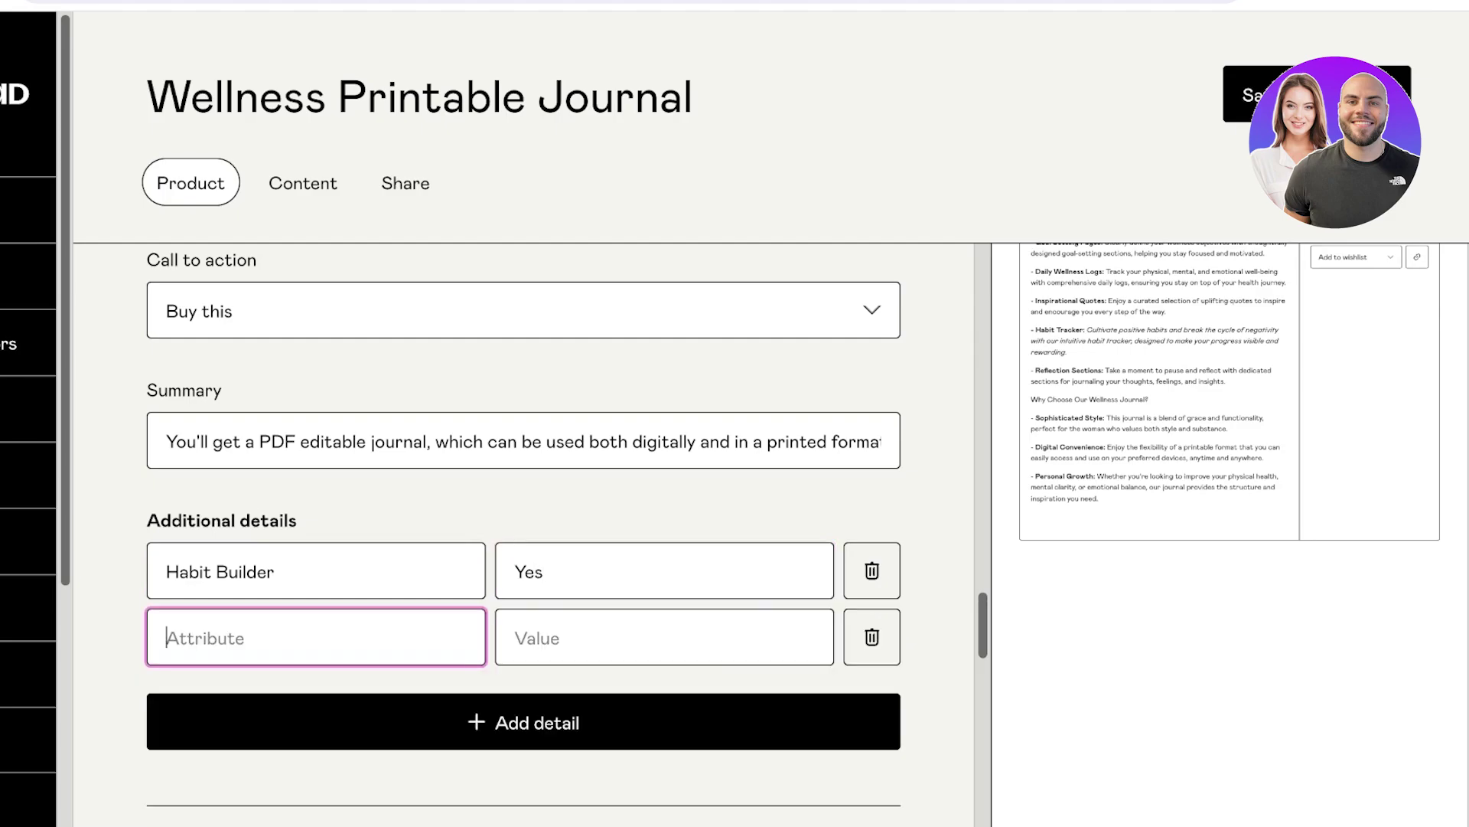
pyautogui.press('Tab')
pyautogui.click(544, 571)
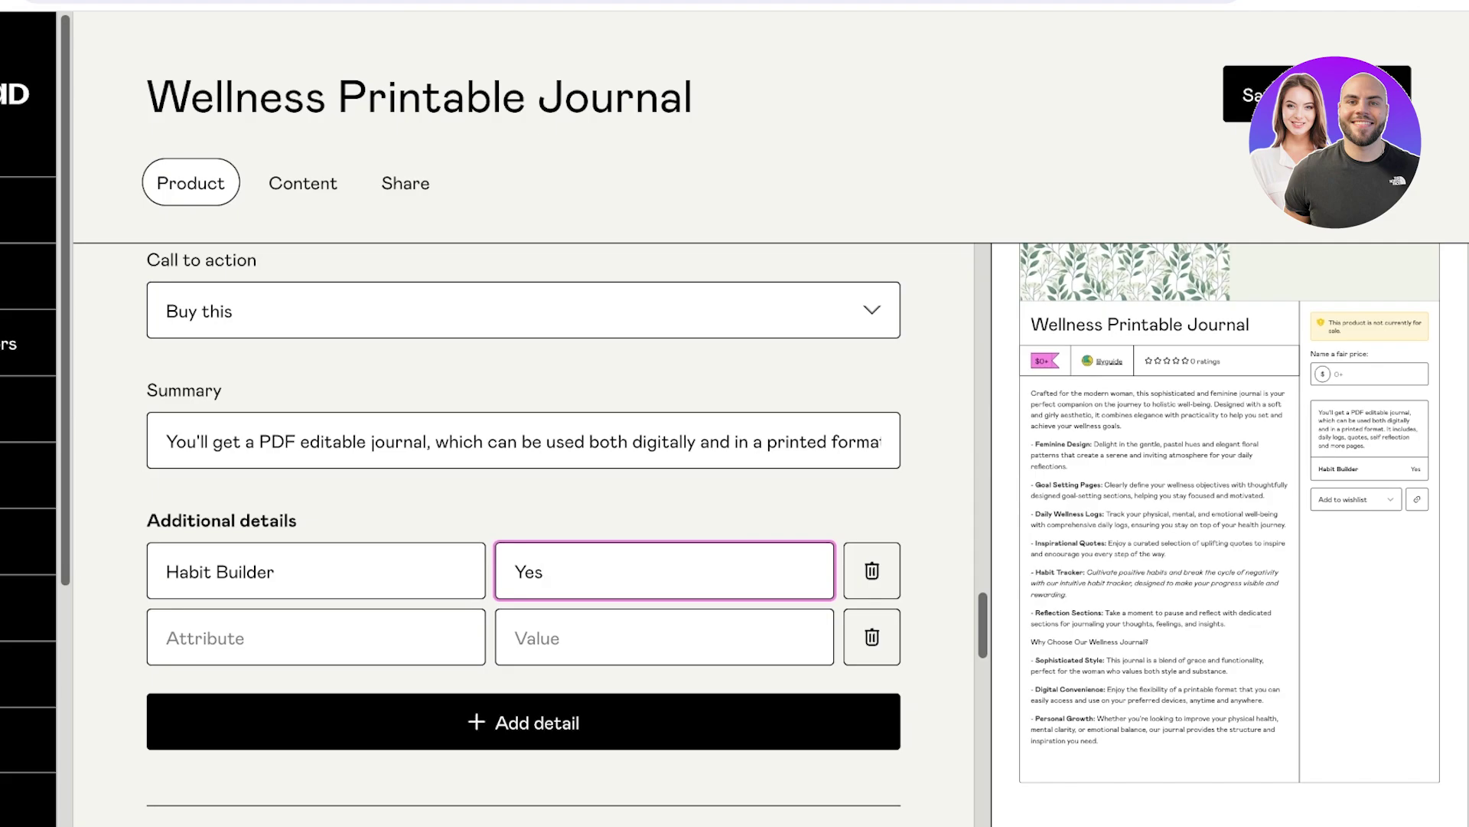
pyautogui.hotkey('ctrl', 'a')
pyautogui.write('Included')
# Add a second detail, Daily Meal Tracking, with value Included.
pyautogui.click(316, 637)
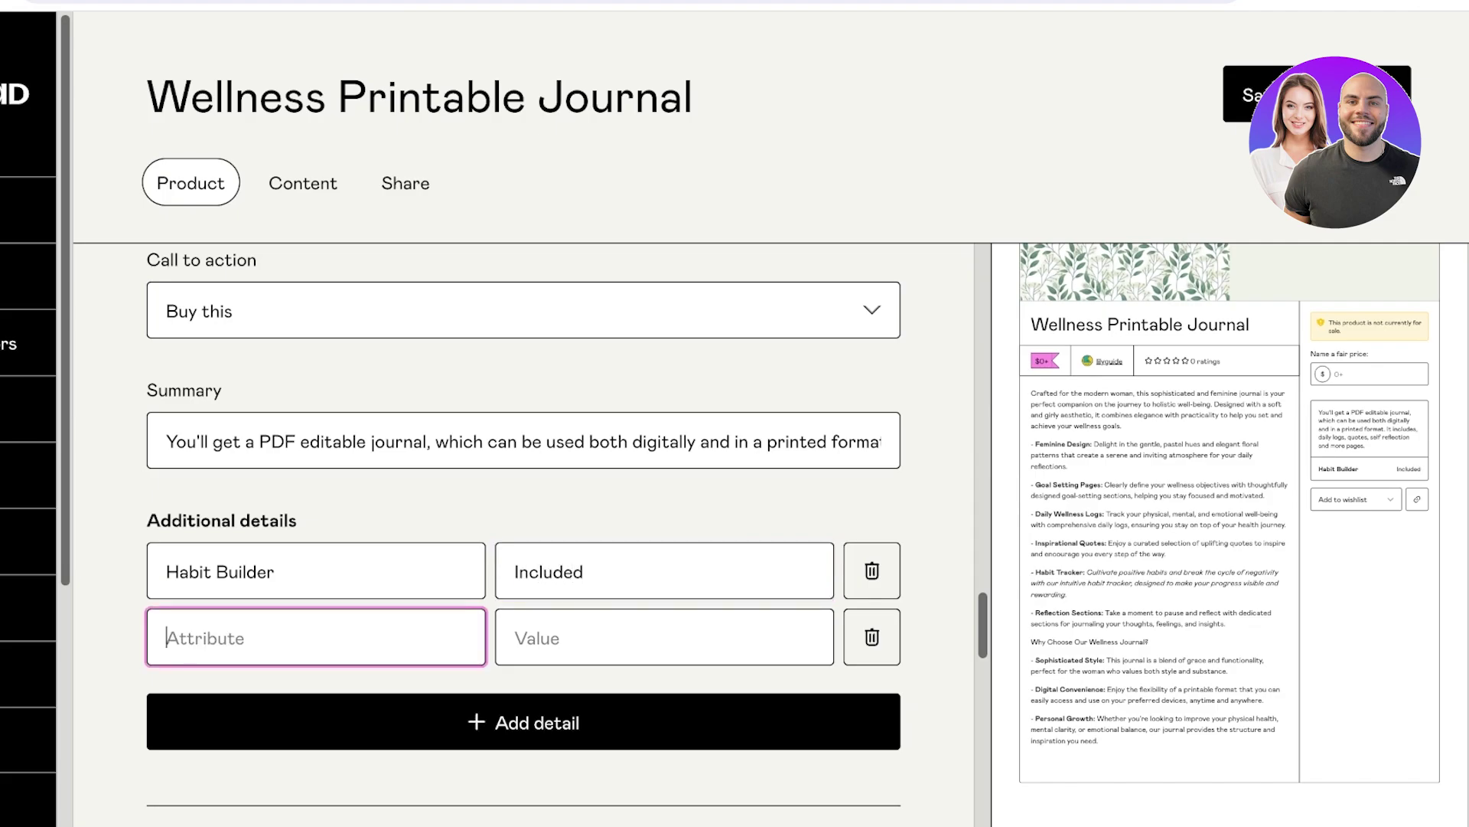
pyautogui.write('Daily Meal Tracking')
pyautogui.press('Tab')
pyautogui.write('Included')
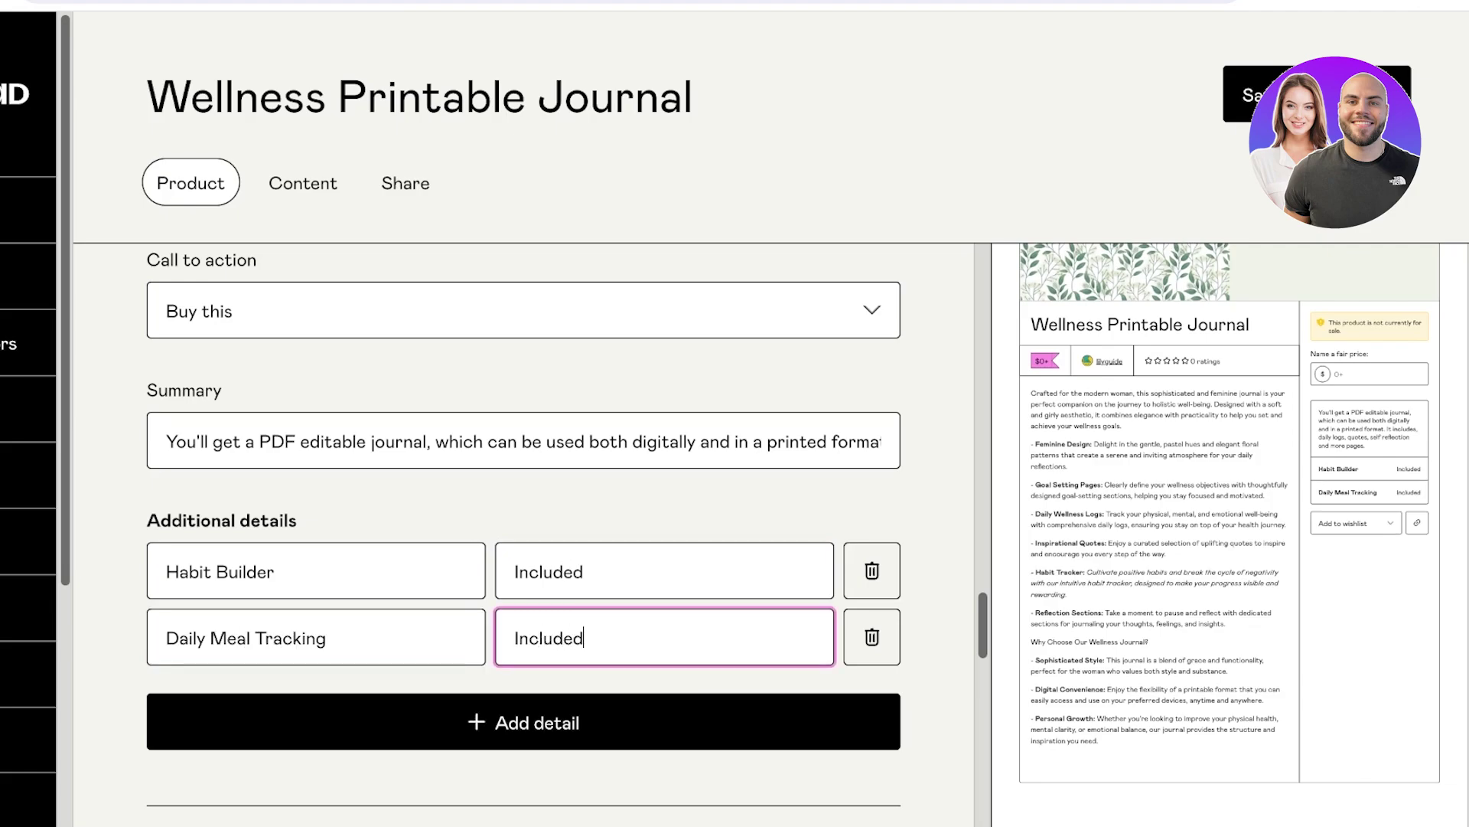
pyautogui.scroll(10, 523, 505)
pyautogui.scroll(-10, 523, 535)
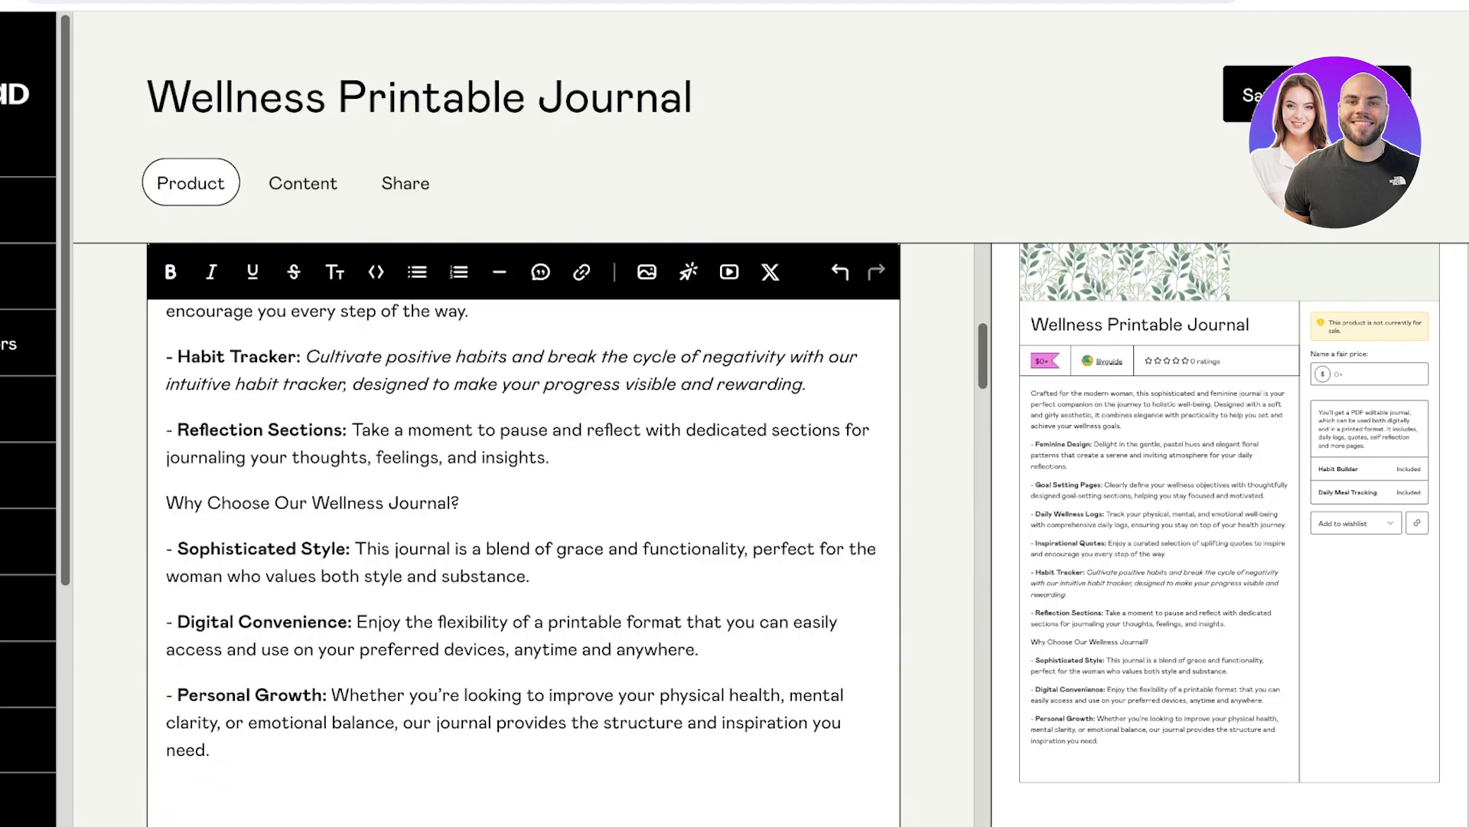
pyautogui.scroll(5, 523, 536)
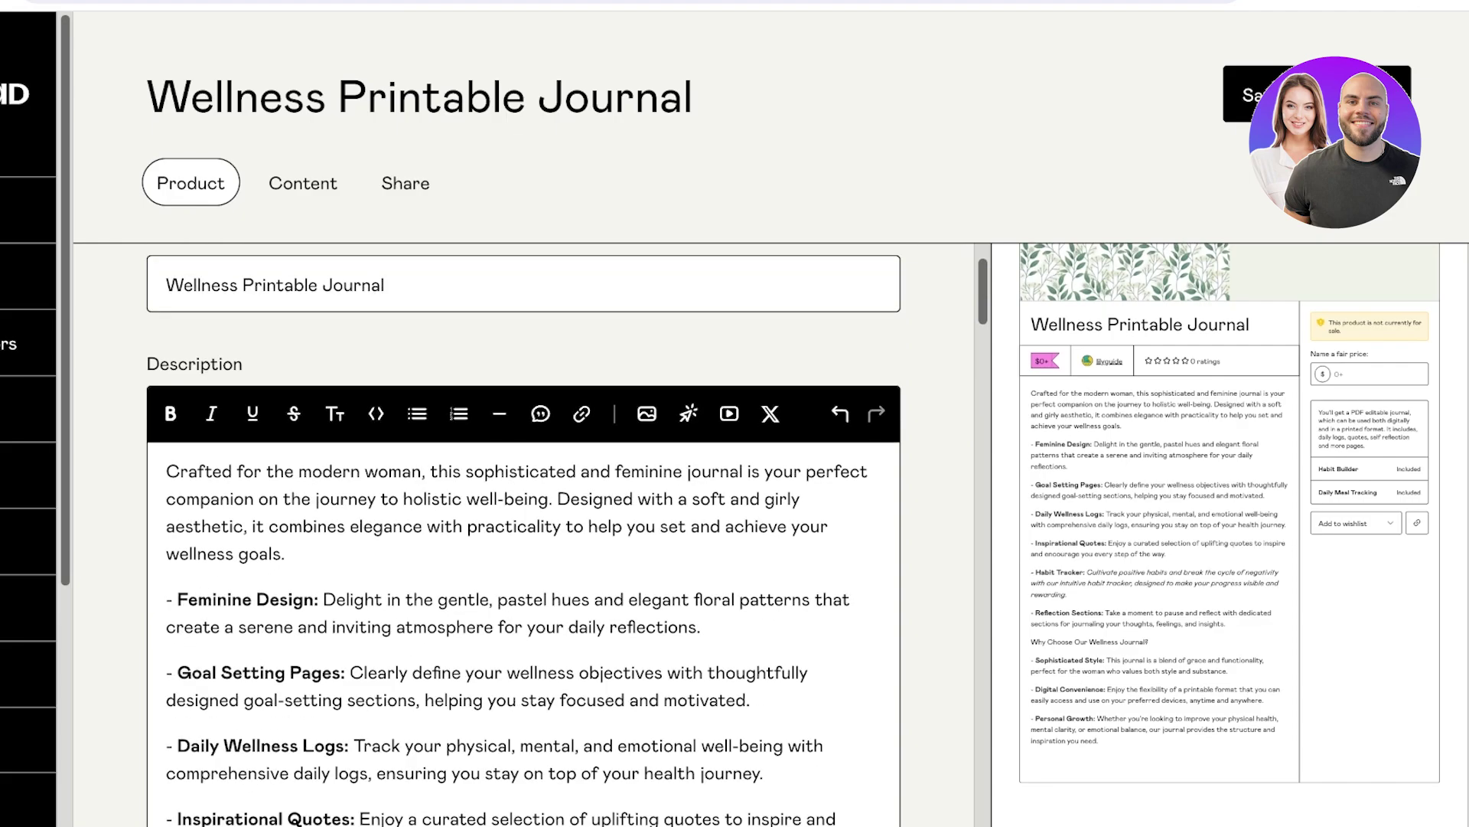
pyautogui.scroll(-10, 524, 536)
pyautogui.scroll(-10, 523, 536)
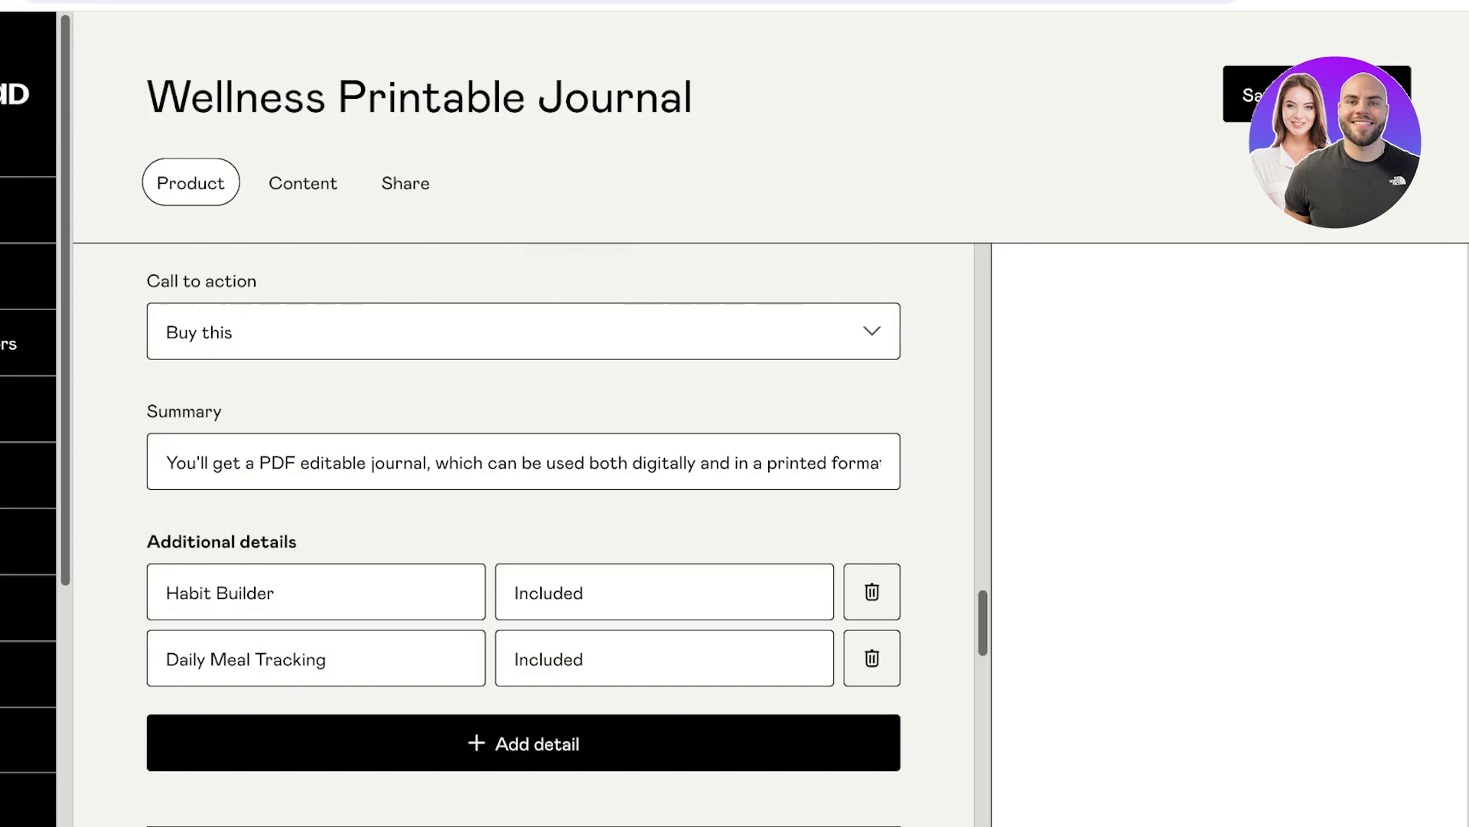
pyautogui.scroll(-5, 523, 536)
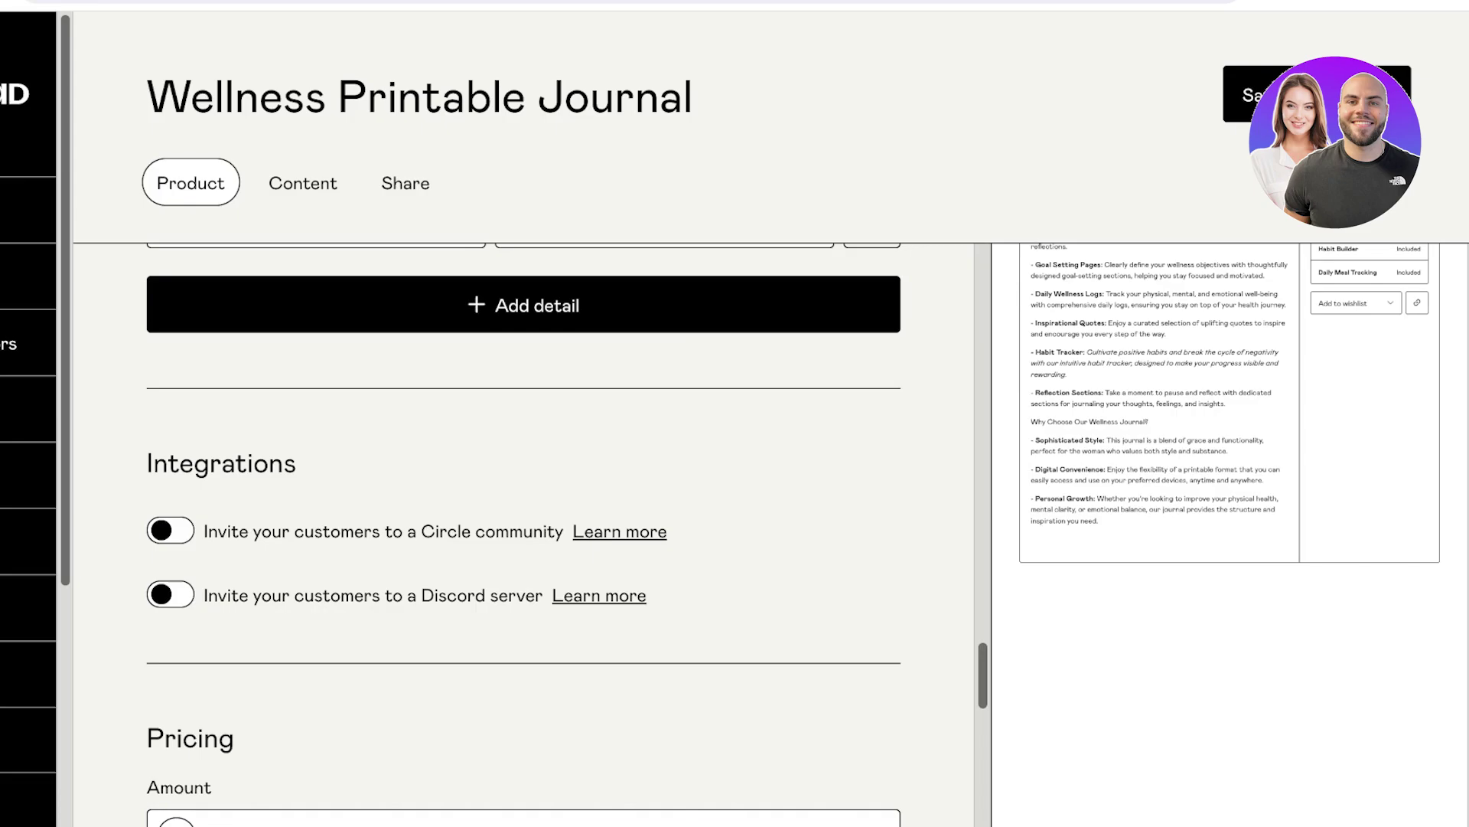
pyautogui.scroll(-5, 523, 536)
pyautogui.click(227, 406)
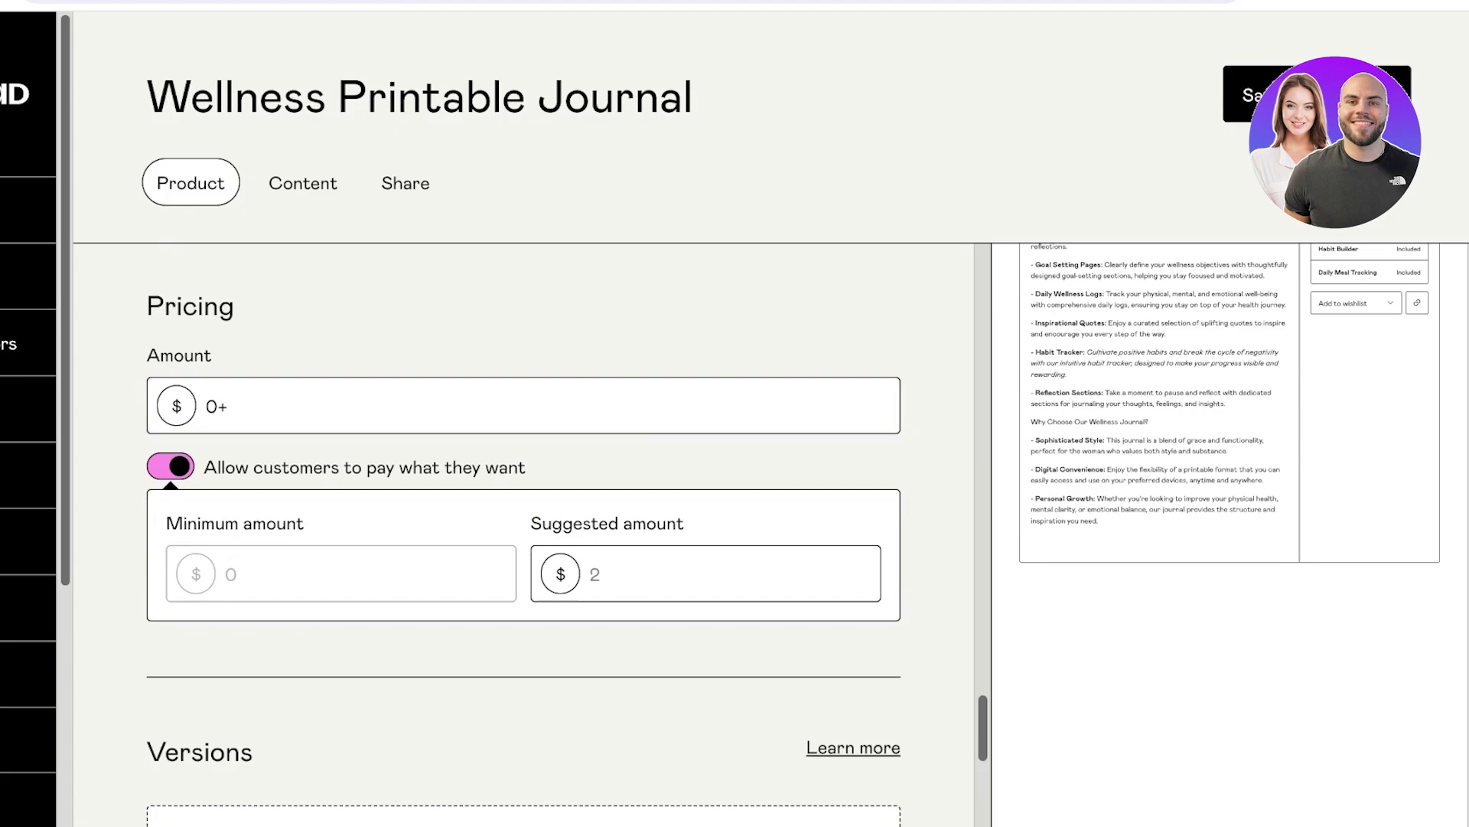
# Enter a price of 10 and switch off pay-what-you-want pricing.
pyautogui.click(706, 574)
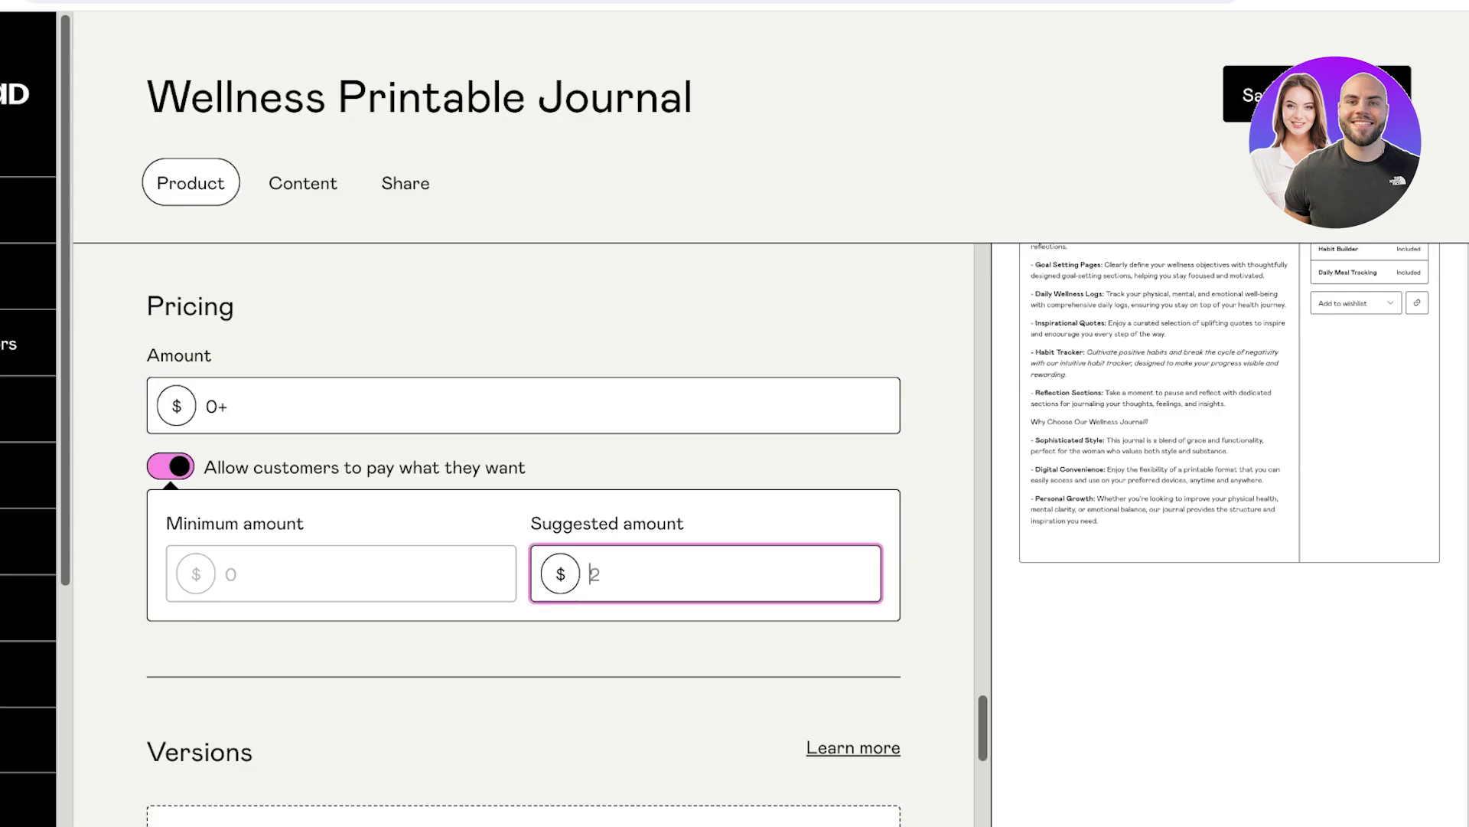
pyautogui.write('0')
pyautogui.click(227, 406)
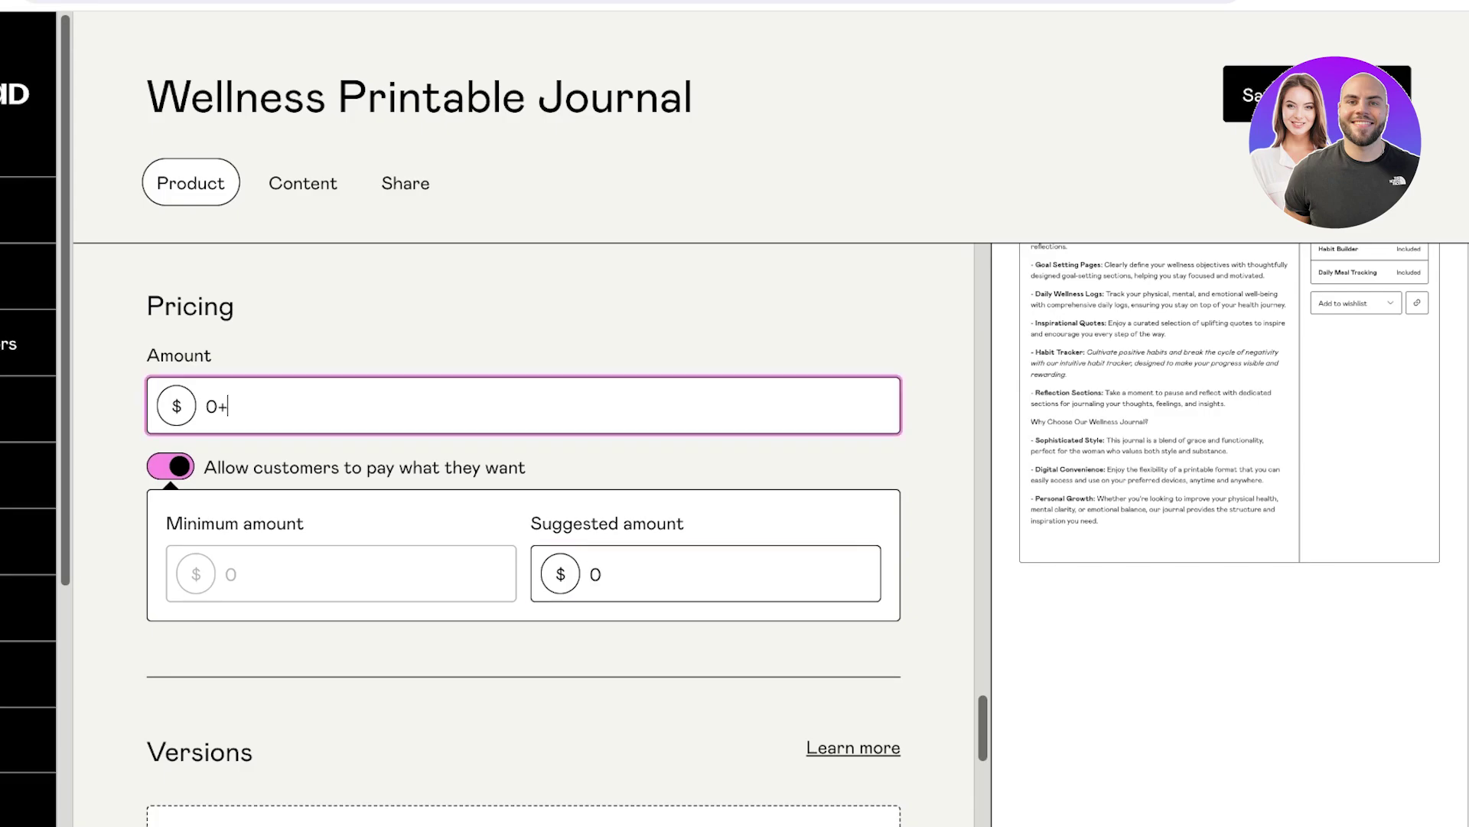
pyautogui.write('1')
pyautogui.press('BackSpace')
pyautogui.write('10')
pyautogui.press('Tab')
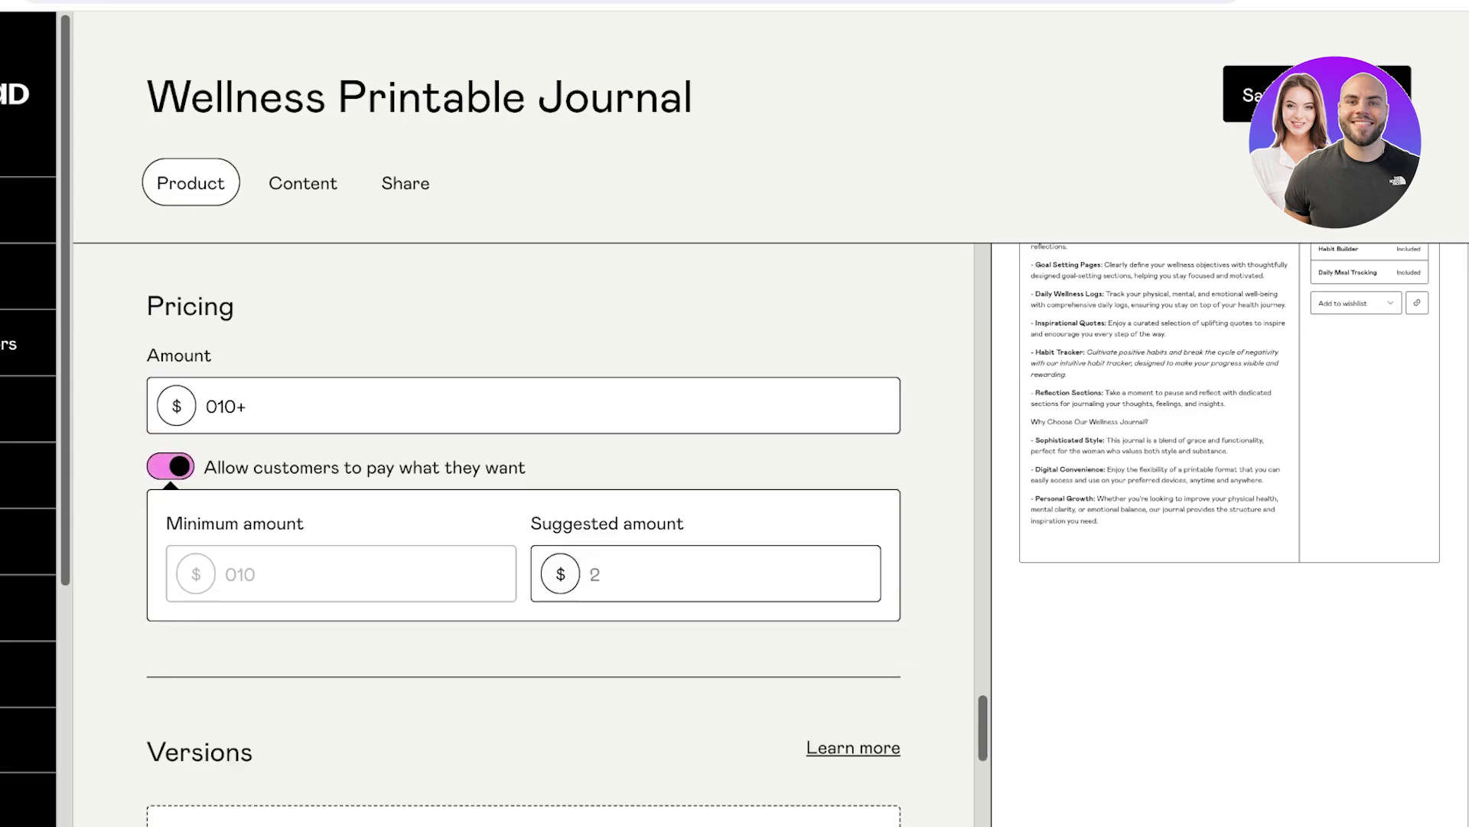
pyautogui.press('space')
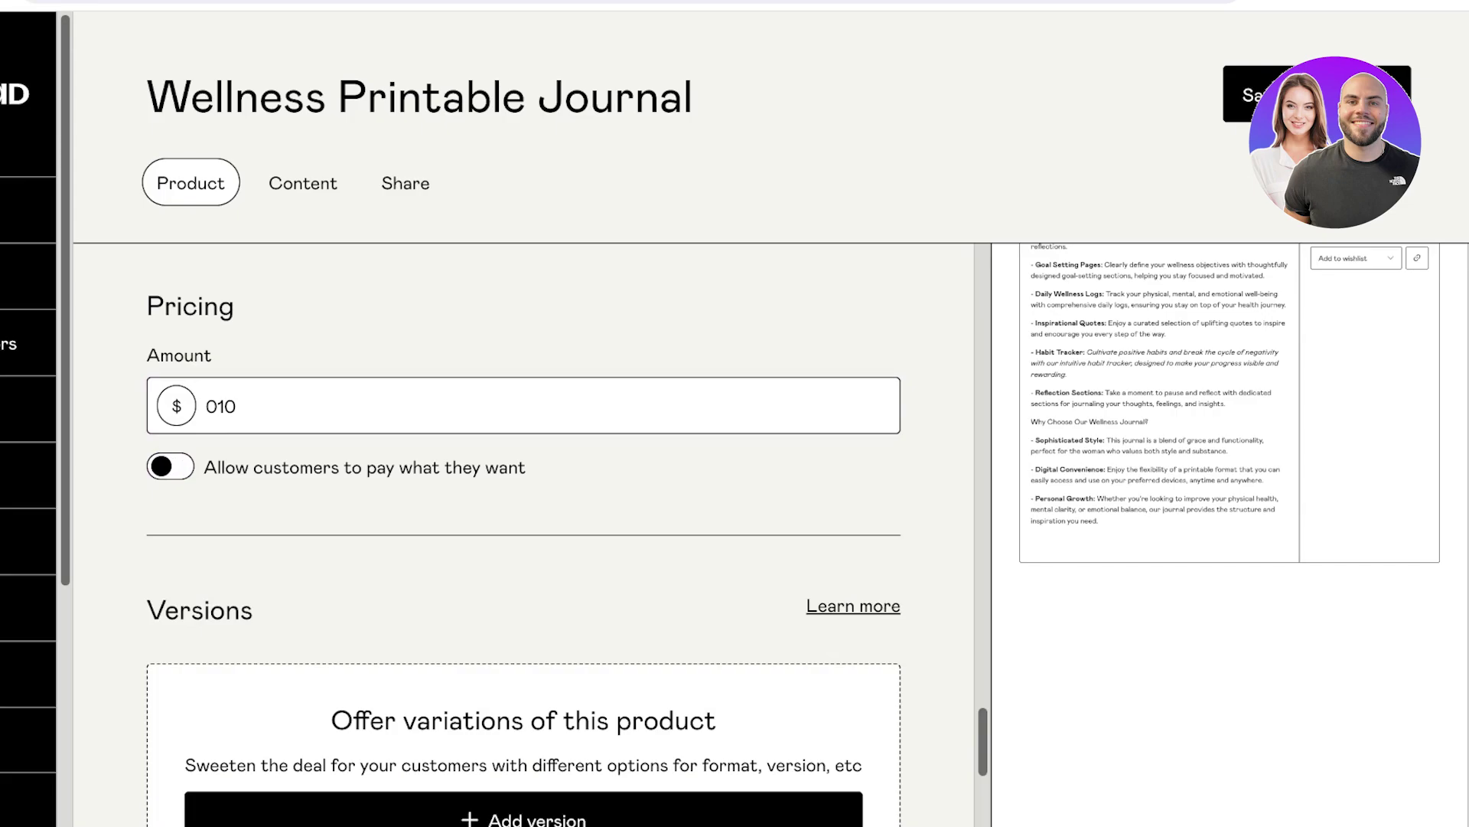
# Replace the price amount with 1, making the journal cost $1.
pyautogui.click(217, 407)
pyautogui.press('BackSpace')
pyautogui.press('Tab')
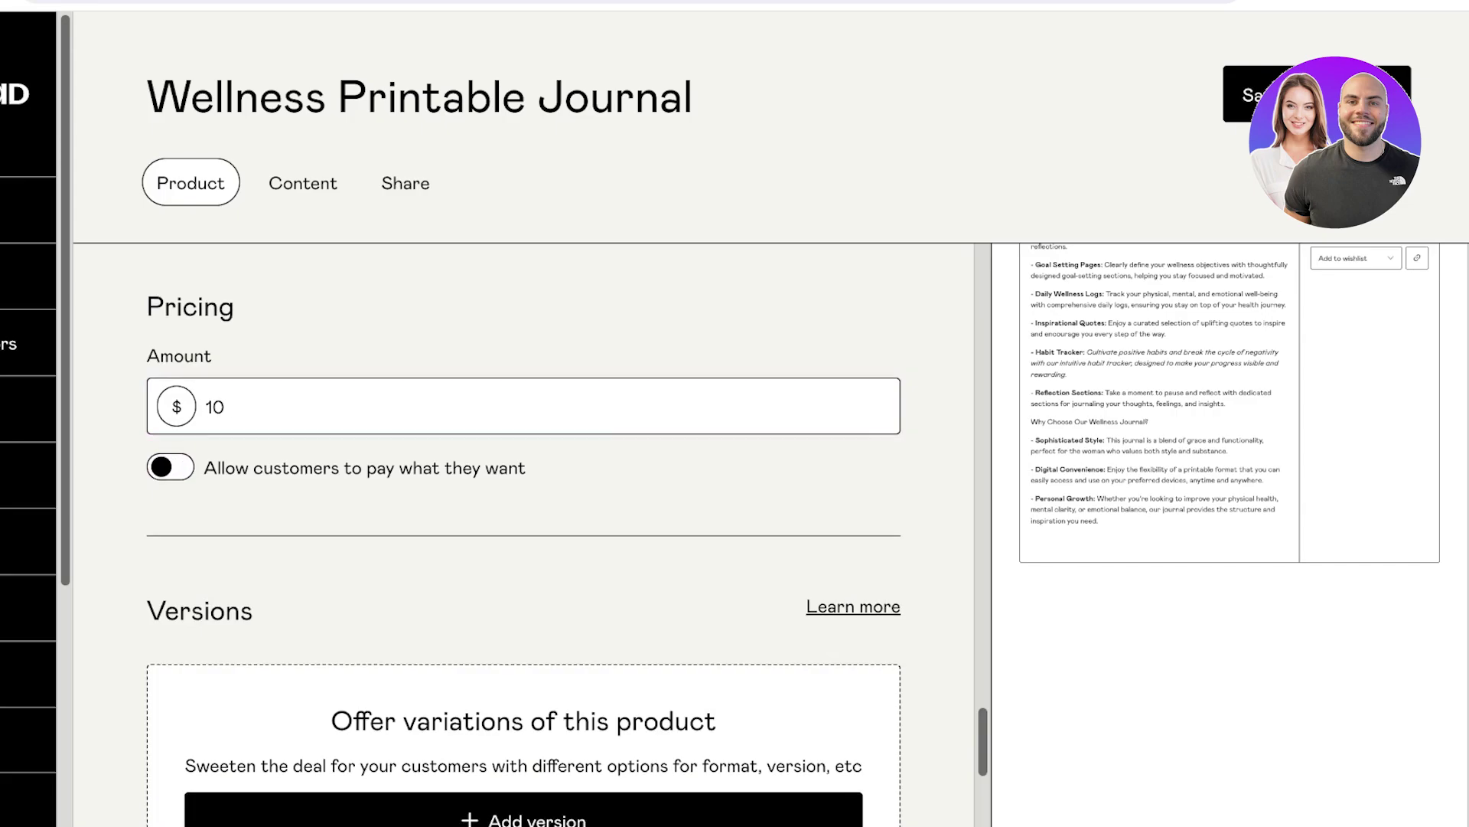
pyautogui.scroll(10, 525, 535)
pyautogui.scroll(-10, 525, 536)
pyautogui.hotkey('shift', 'Tab')
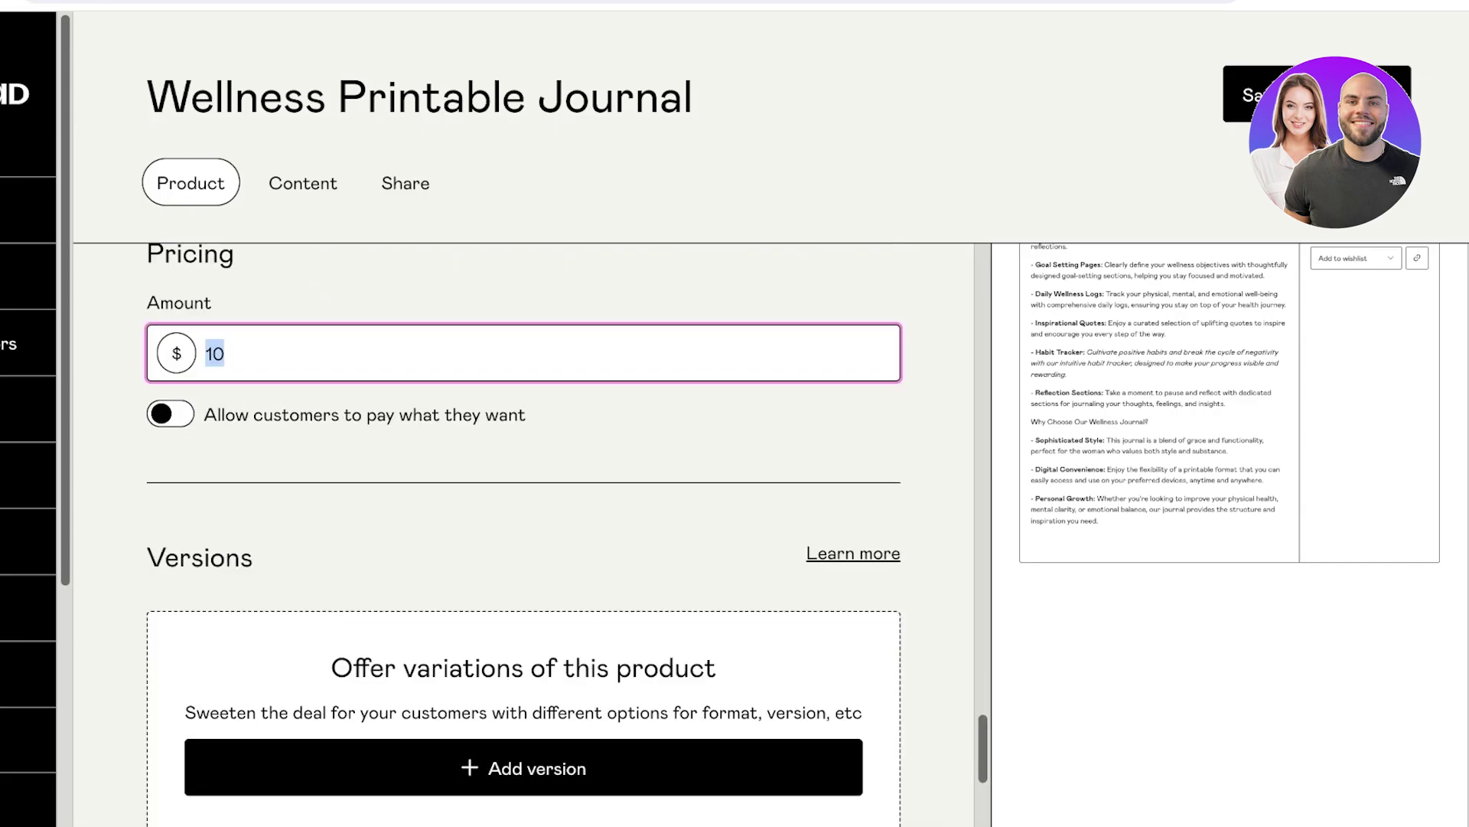
pyautogui.write('1')
pyautogui.press('Tab')
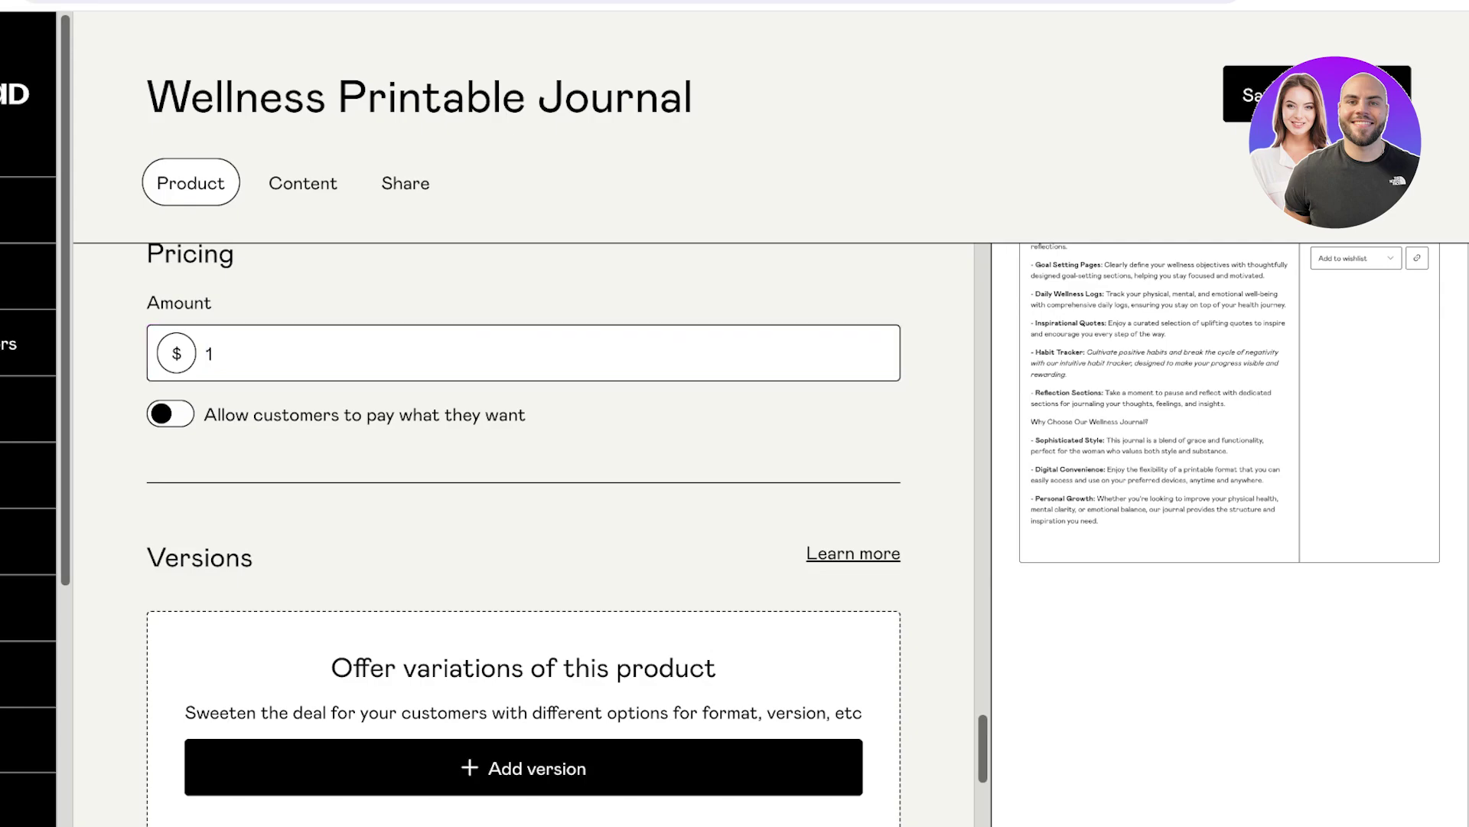
pyautogui.scroll(-3, 567, 535)
pyautogui.scroll(-1, 525, 536)
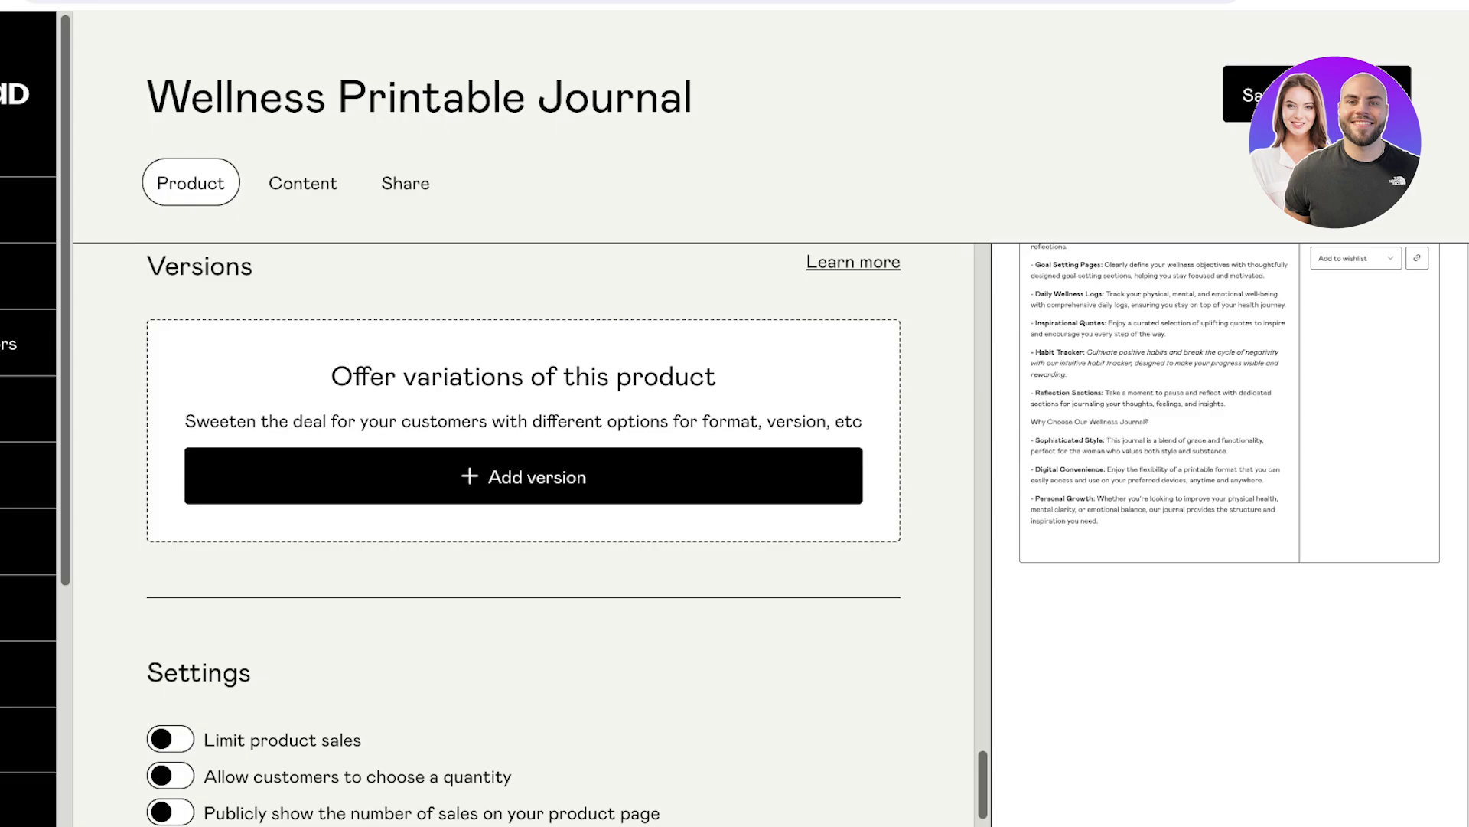
# Review the product form, then save and move to the journal's Content tab.
pyautogui.scroll(-3, 524, 475)
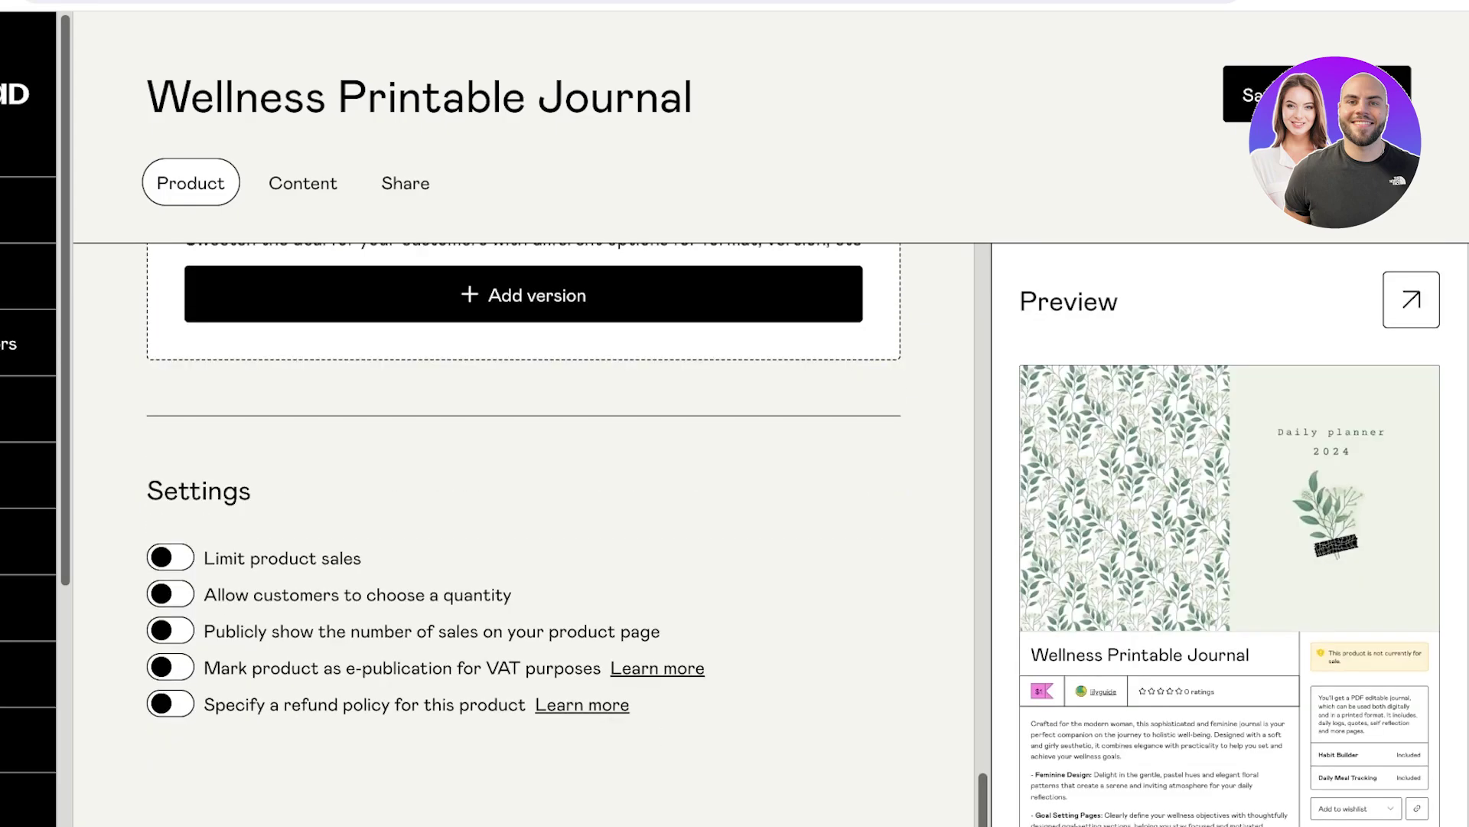
pyautogui.scroll(8, 524, 536)
pyautogui.scroll(-8, 523, 536)
pyautogui.scroll(15, 523, 528)
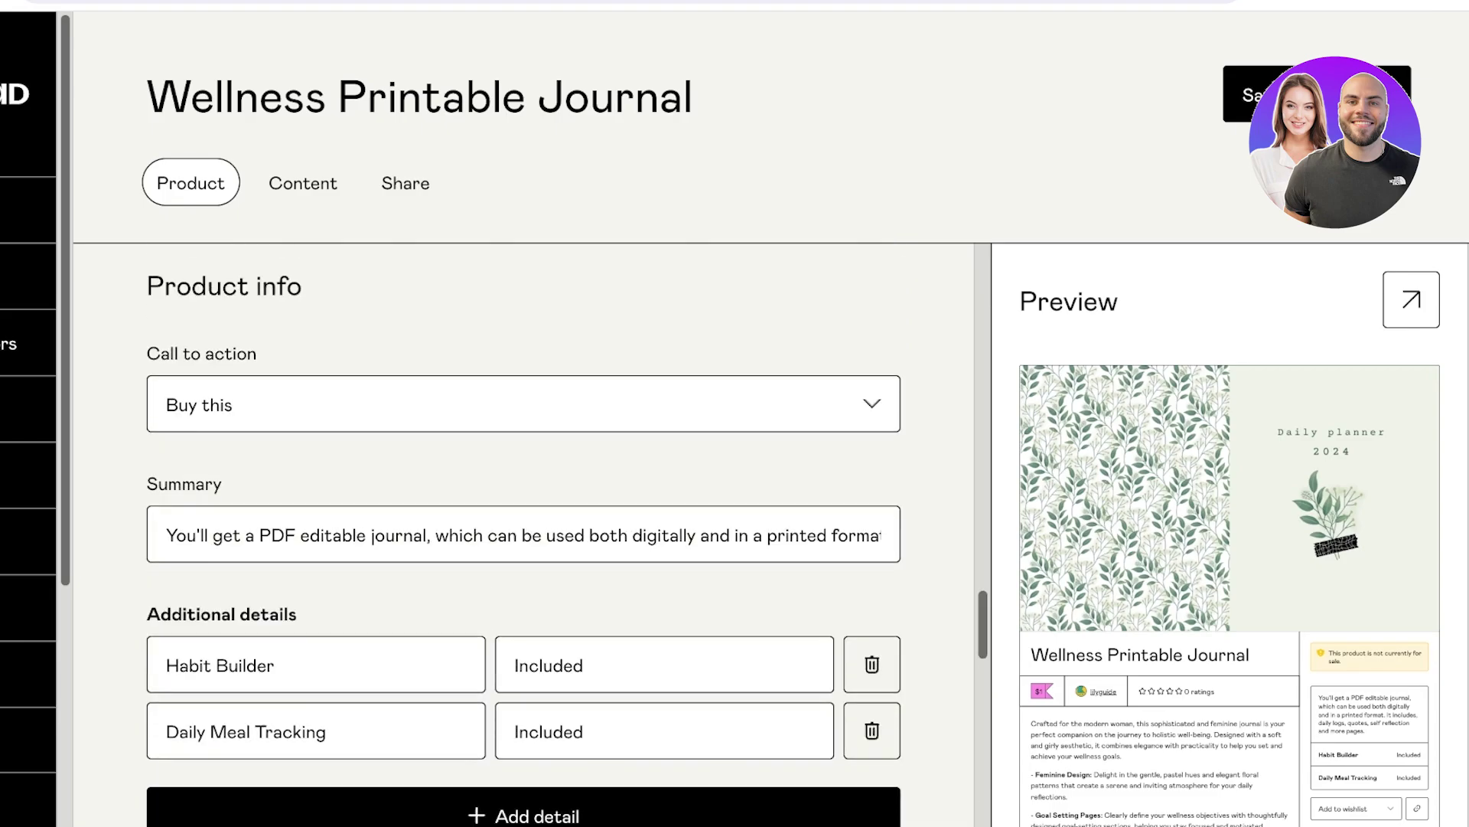
pyautogui.scroll(-12, 523, 528)
pyautogui.scroll(15, 524, 528)
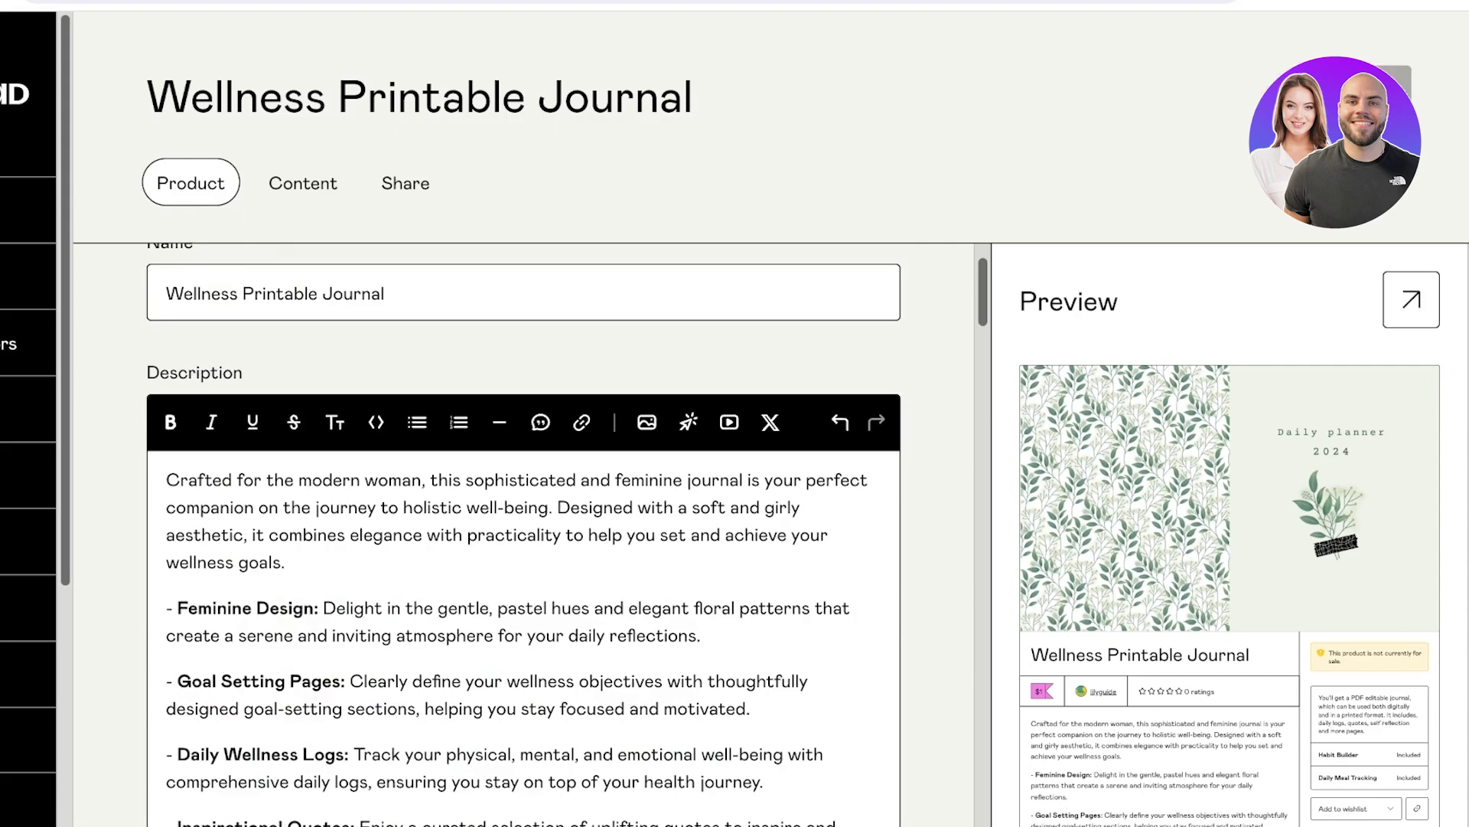
pyautogui.click(303, 183)
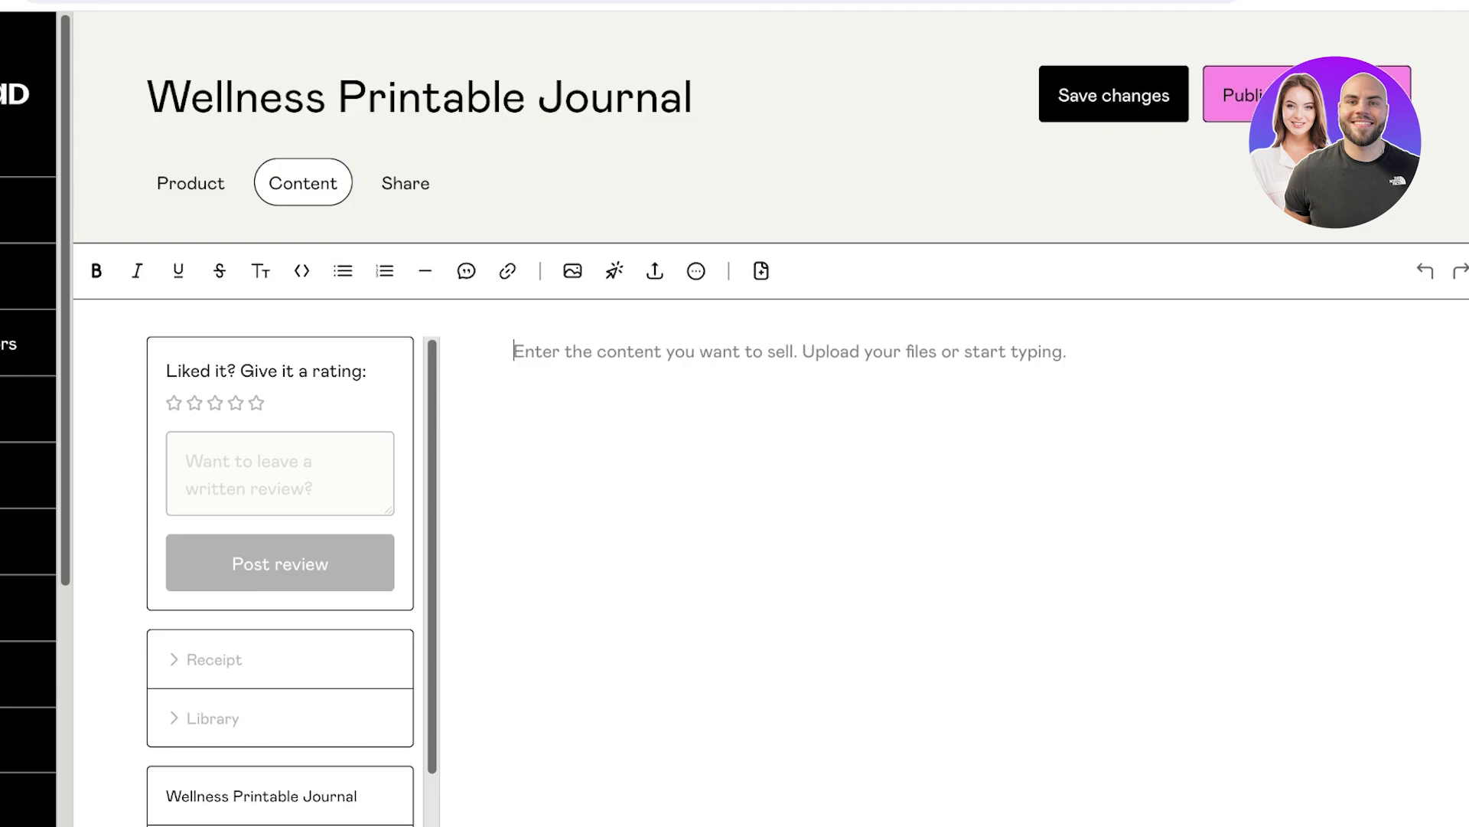
# Try the add-page and Insert file options, dismiss both, and return to the Canva cover.
pyautogui.click(761, 271)
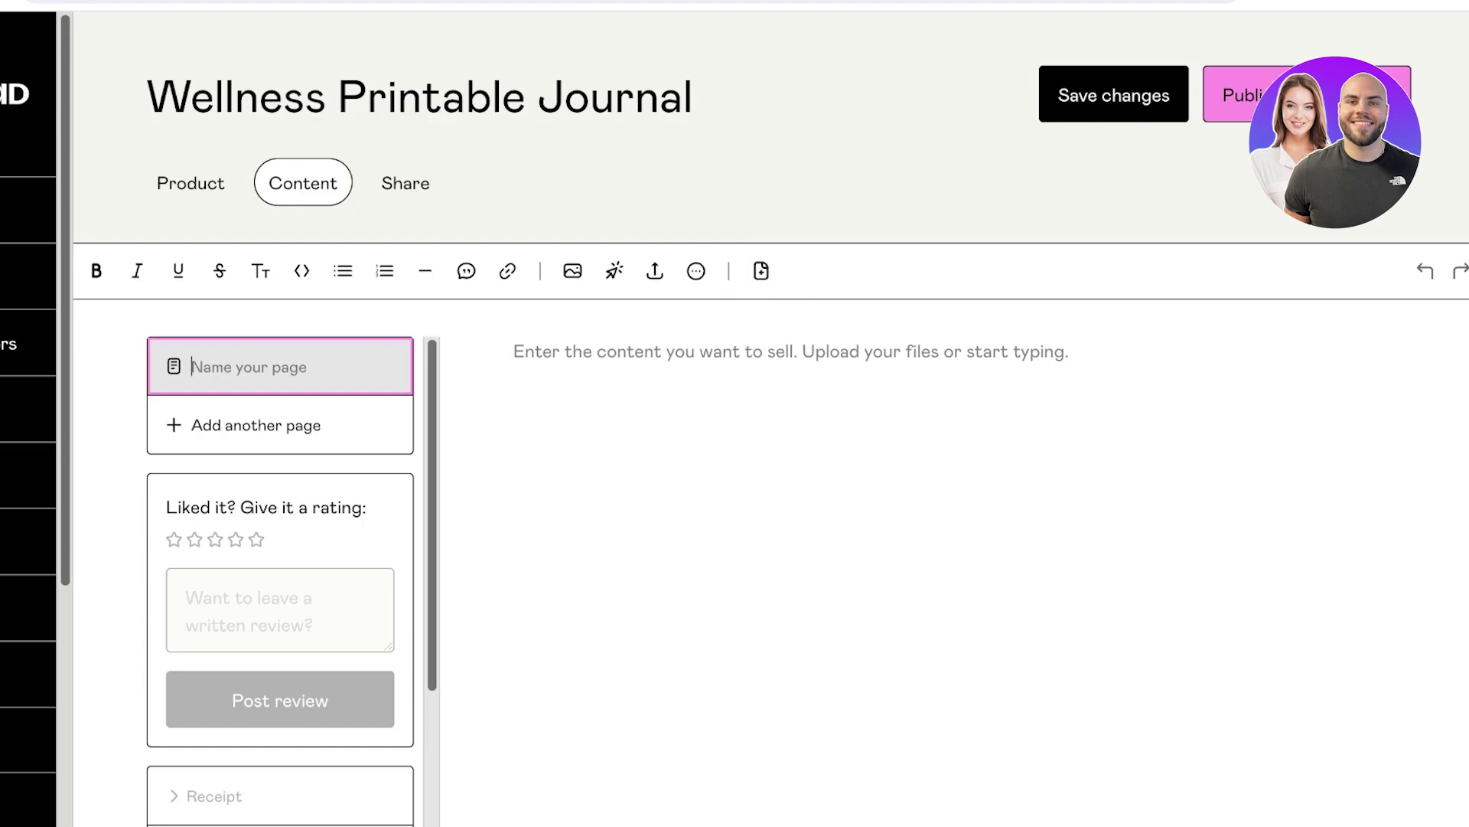
pyautogui.click(514, 352)
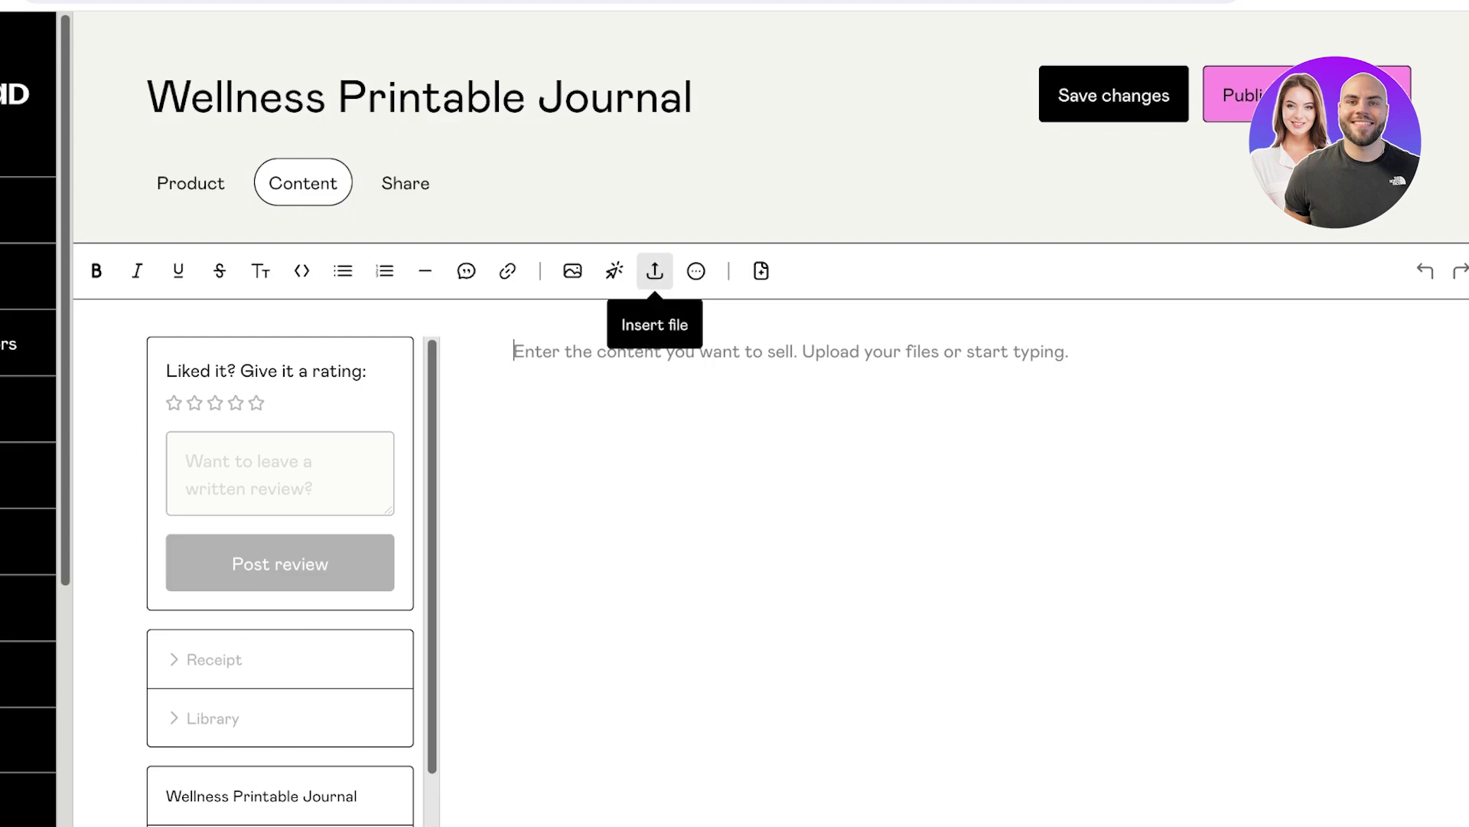
pyautogui.click(655, 270)
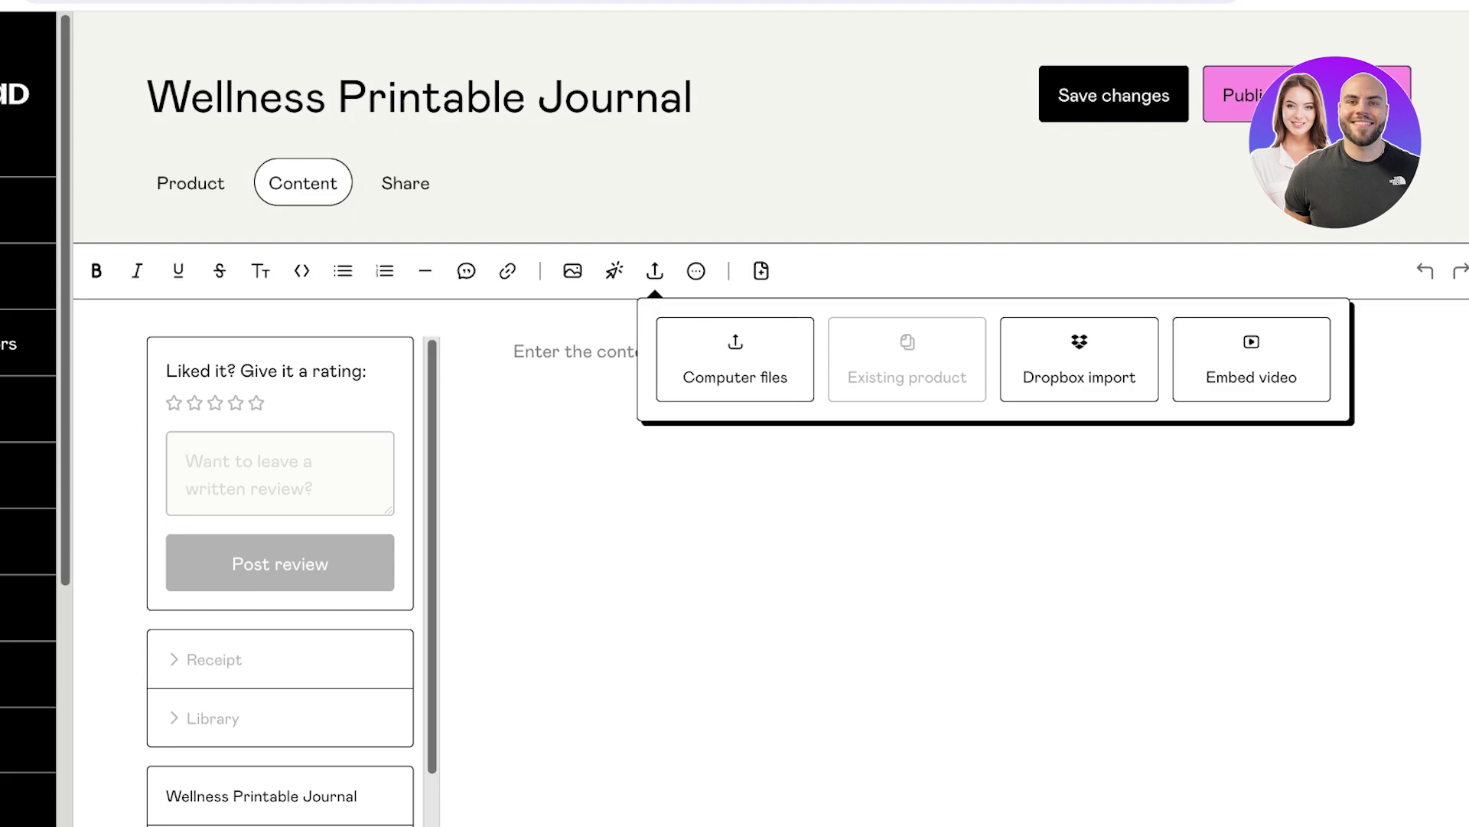
pyautogui.click(514, 350)
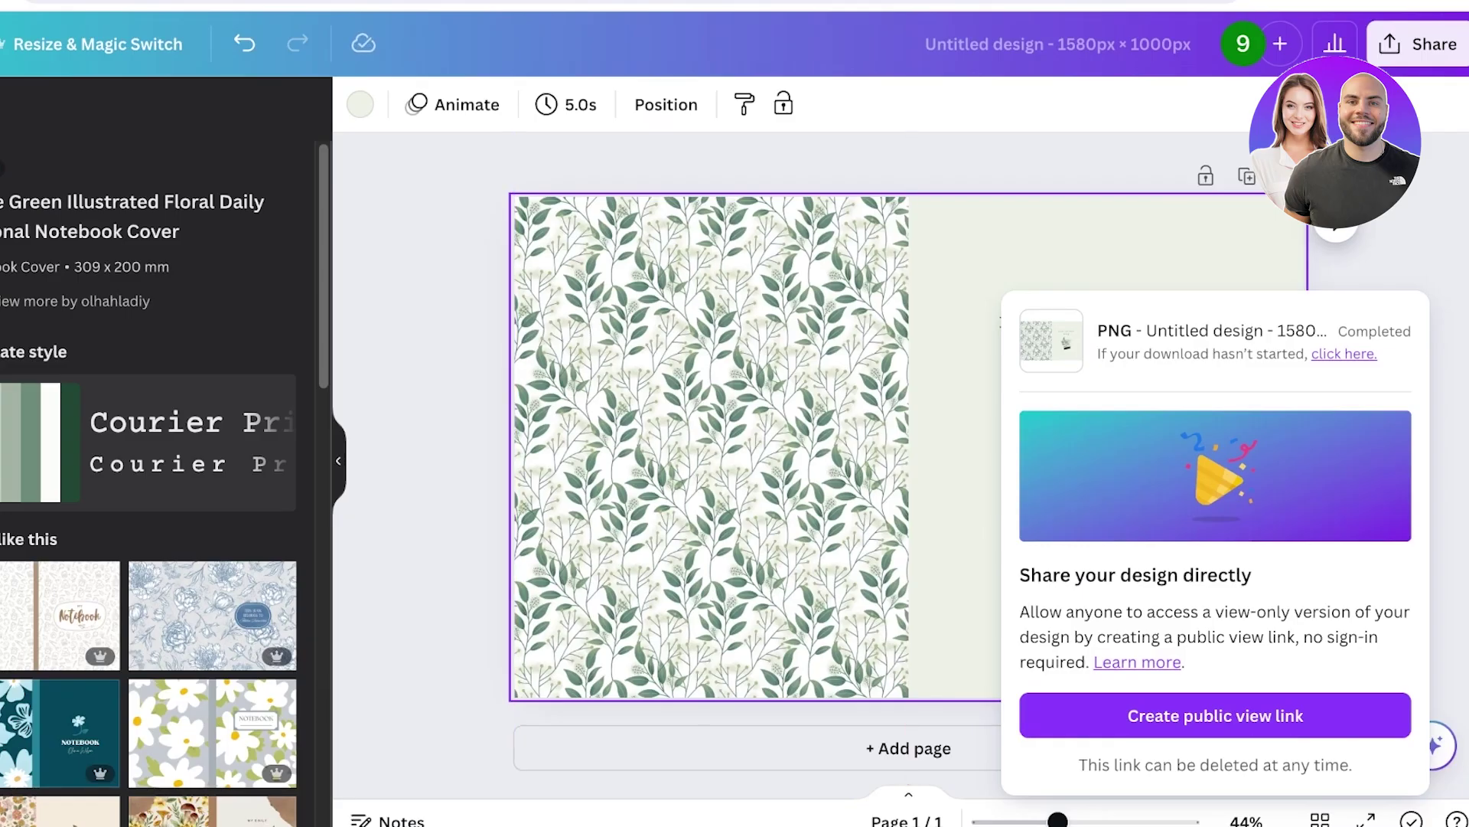
pyautogui.press('Escape')
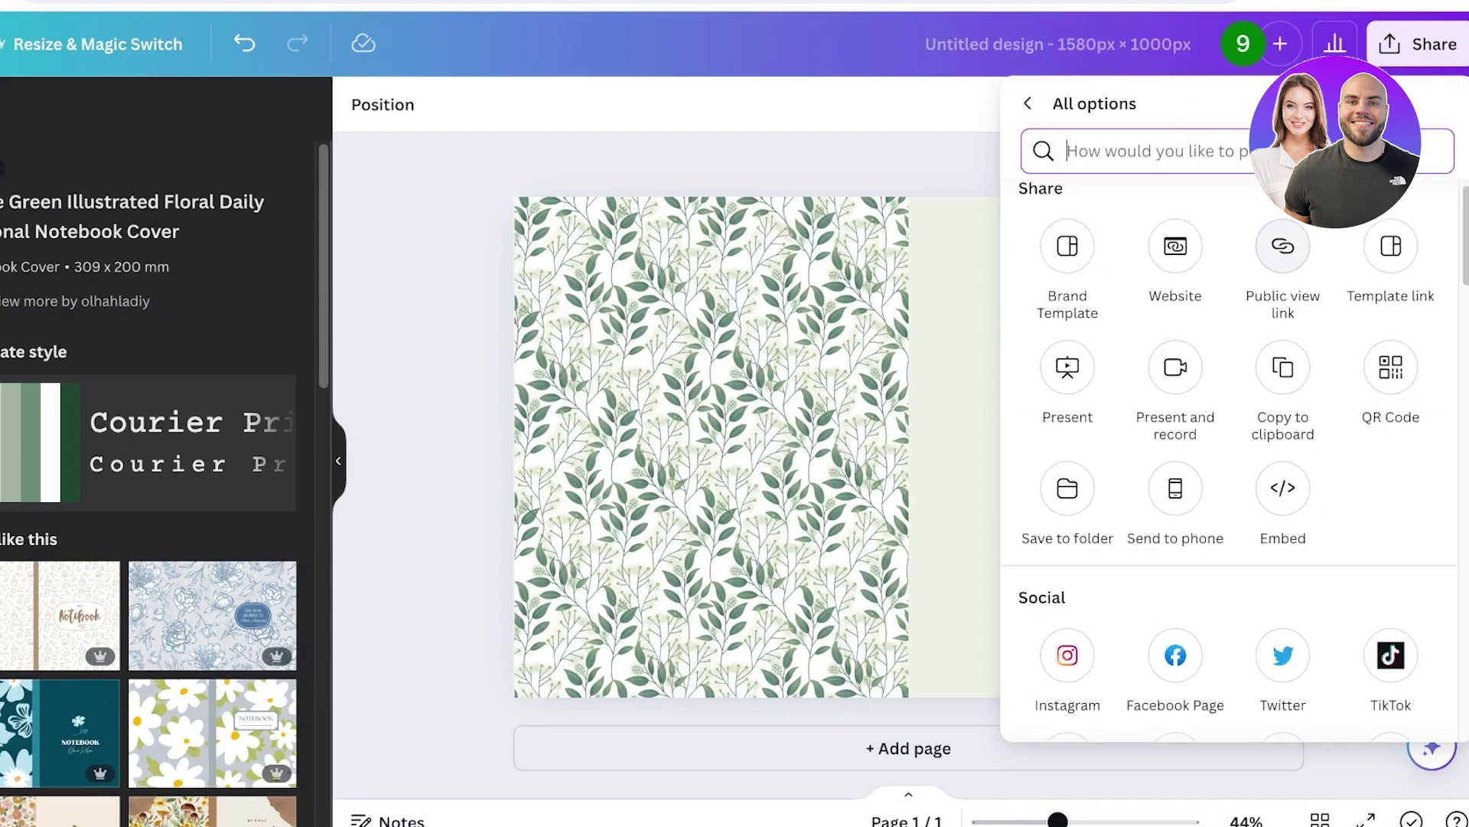
# Create and copy a public view link for the floral cover, checking link access.
pyautogui.click(1282, 246)
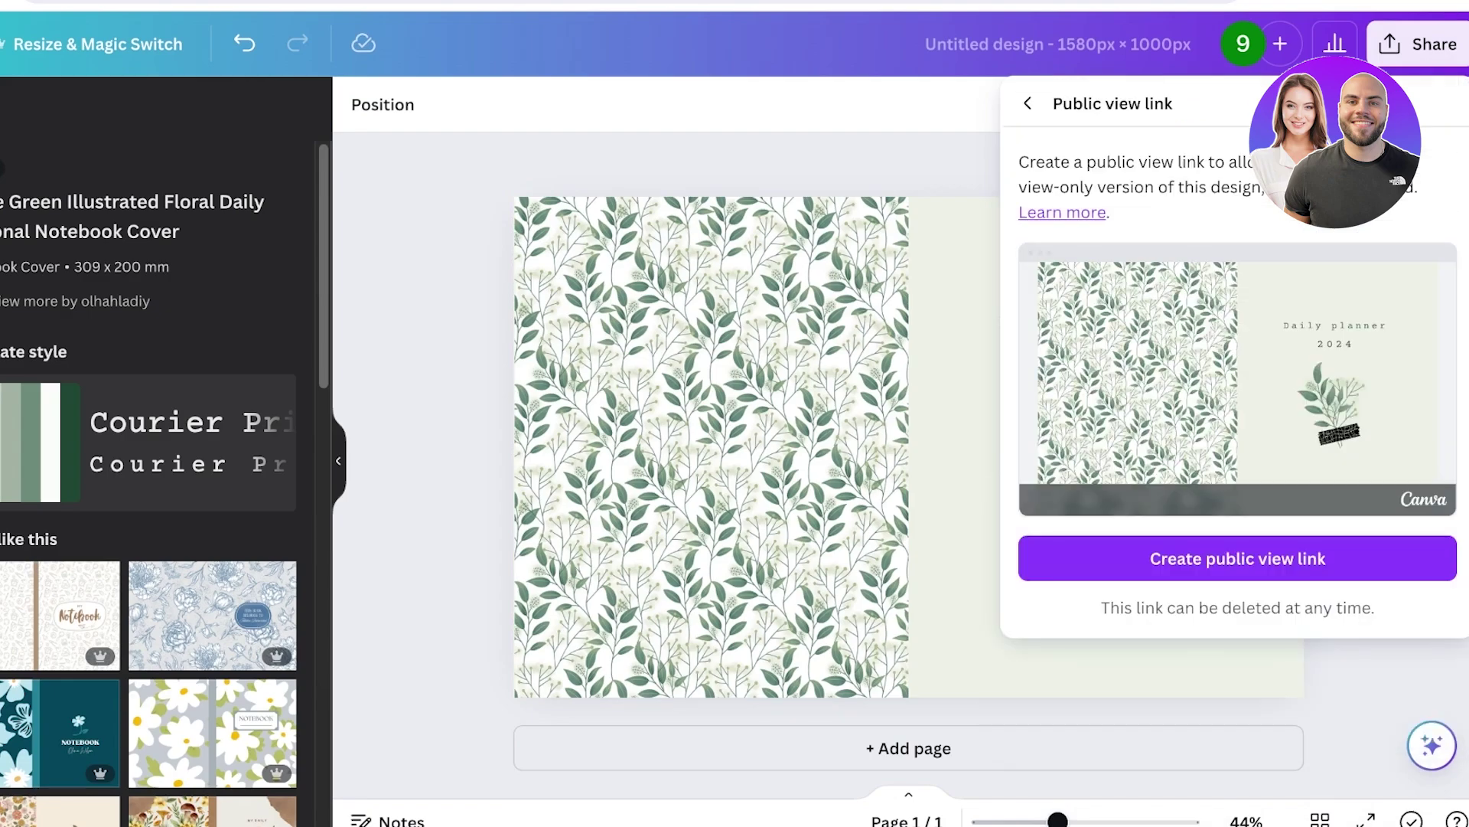
pyautogui.click(1238, 557)
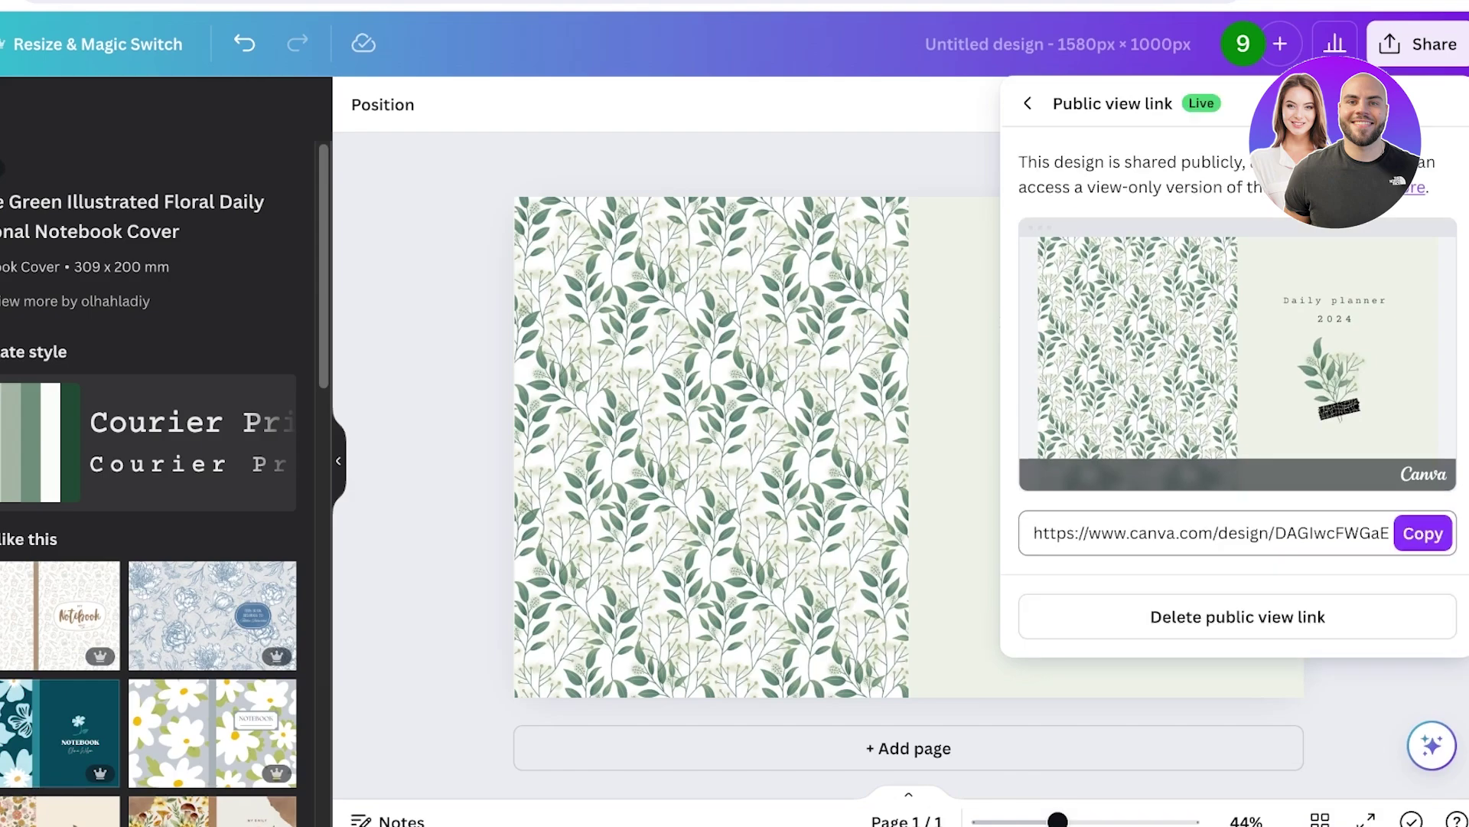
pyautogui.click(1423, 533)
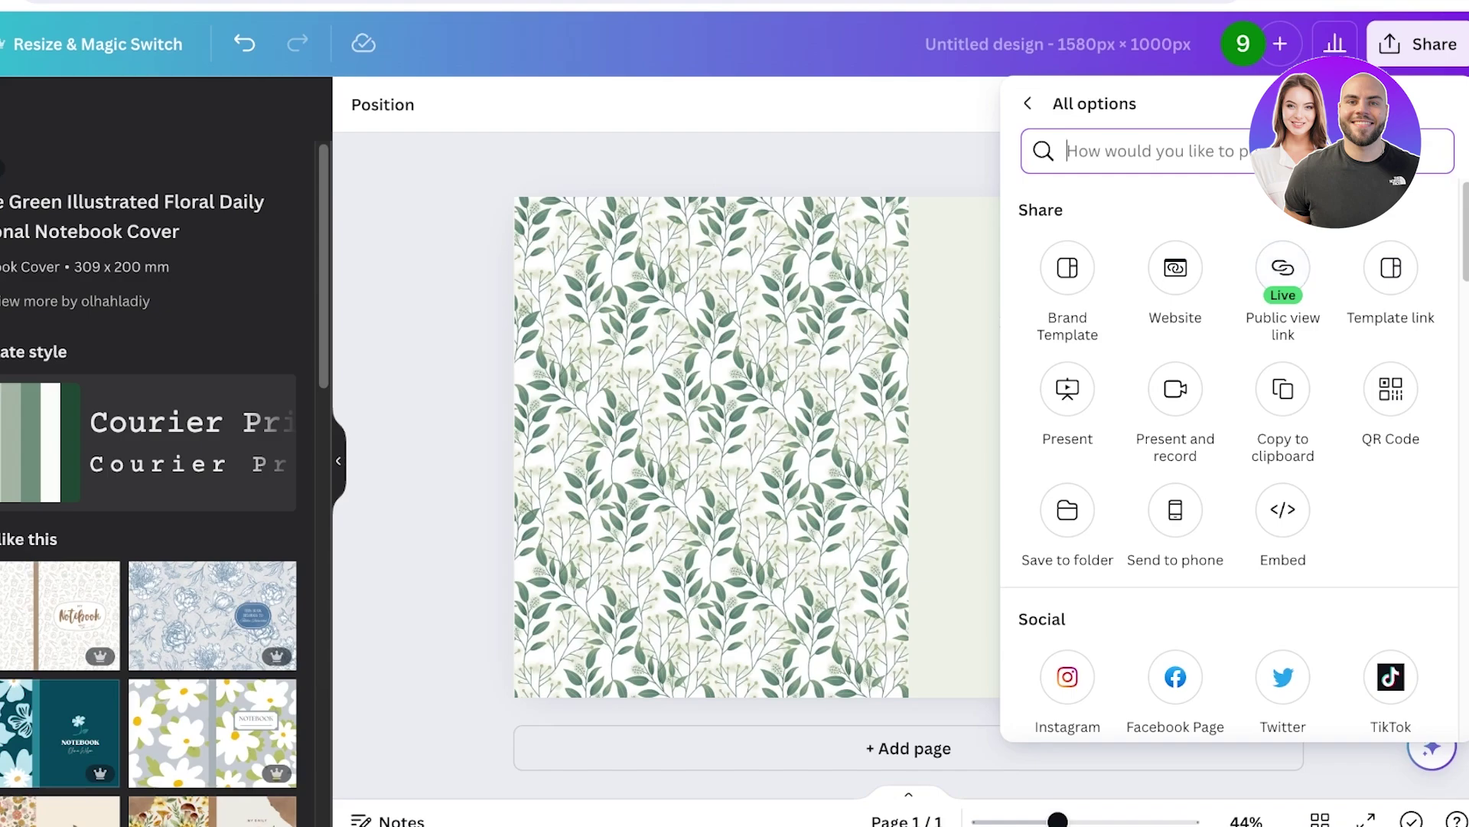
pyautogui.press('Escape')
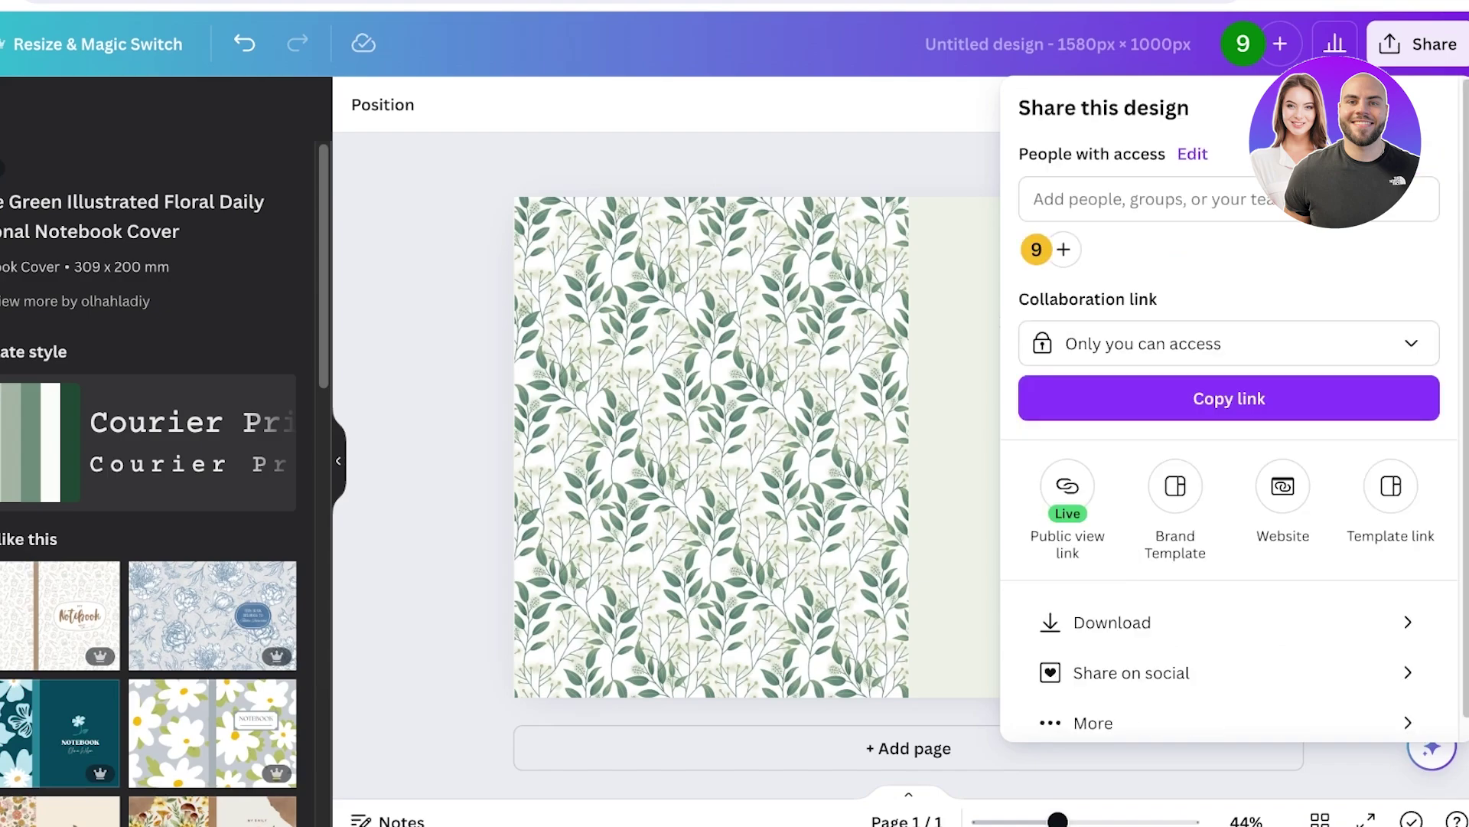
pyautogui.click(1228, 344)
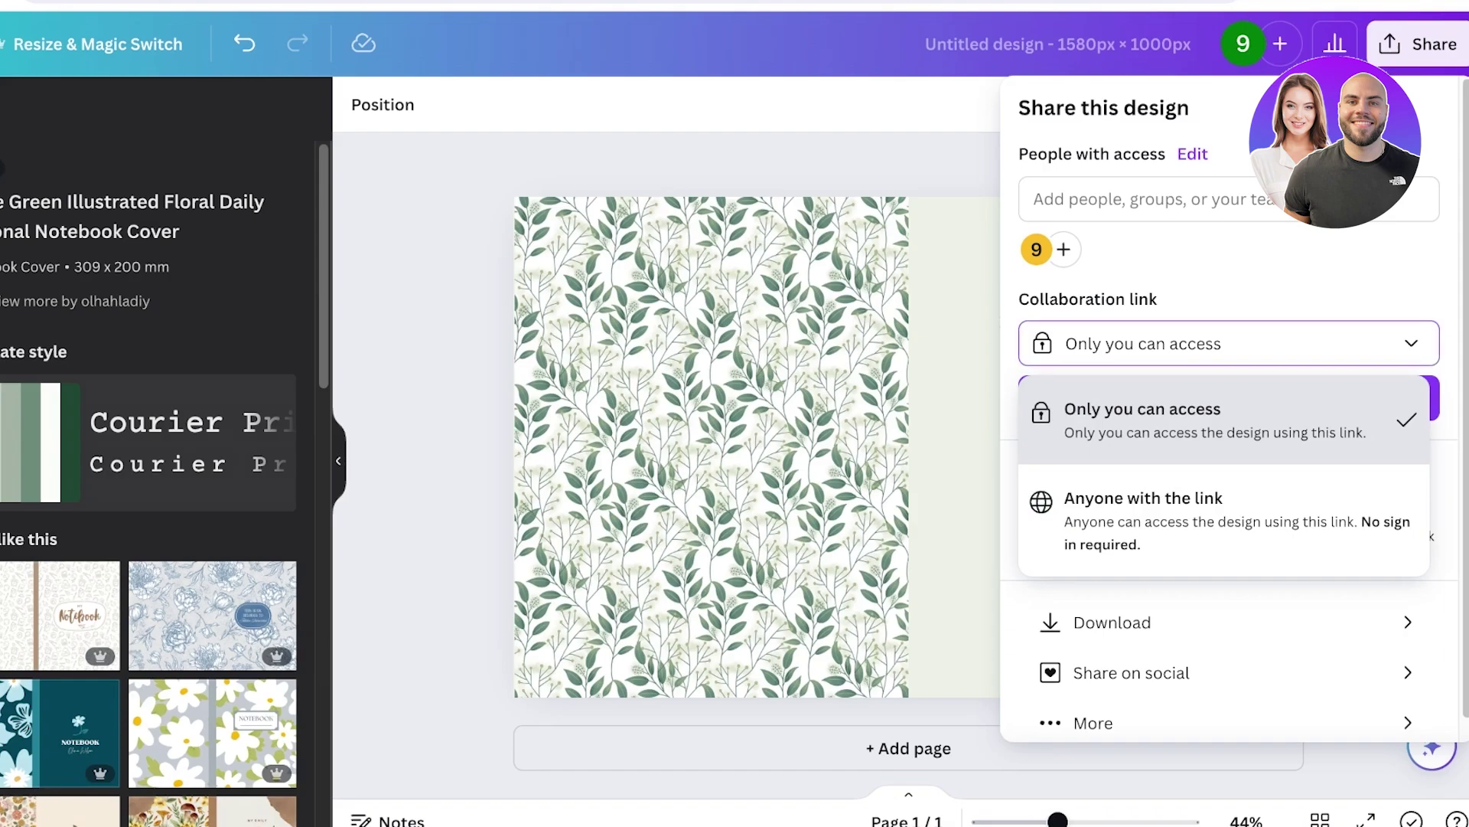
pyautogui.press('Escape')
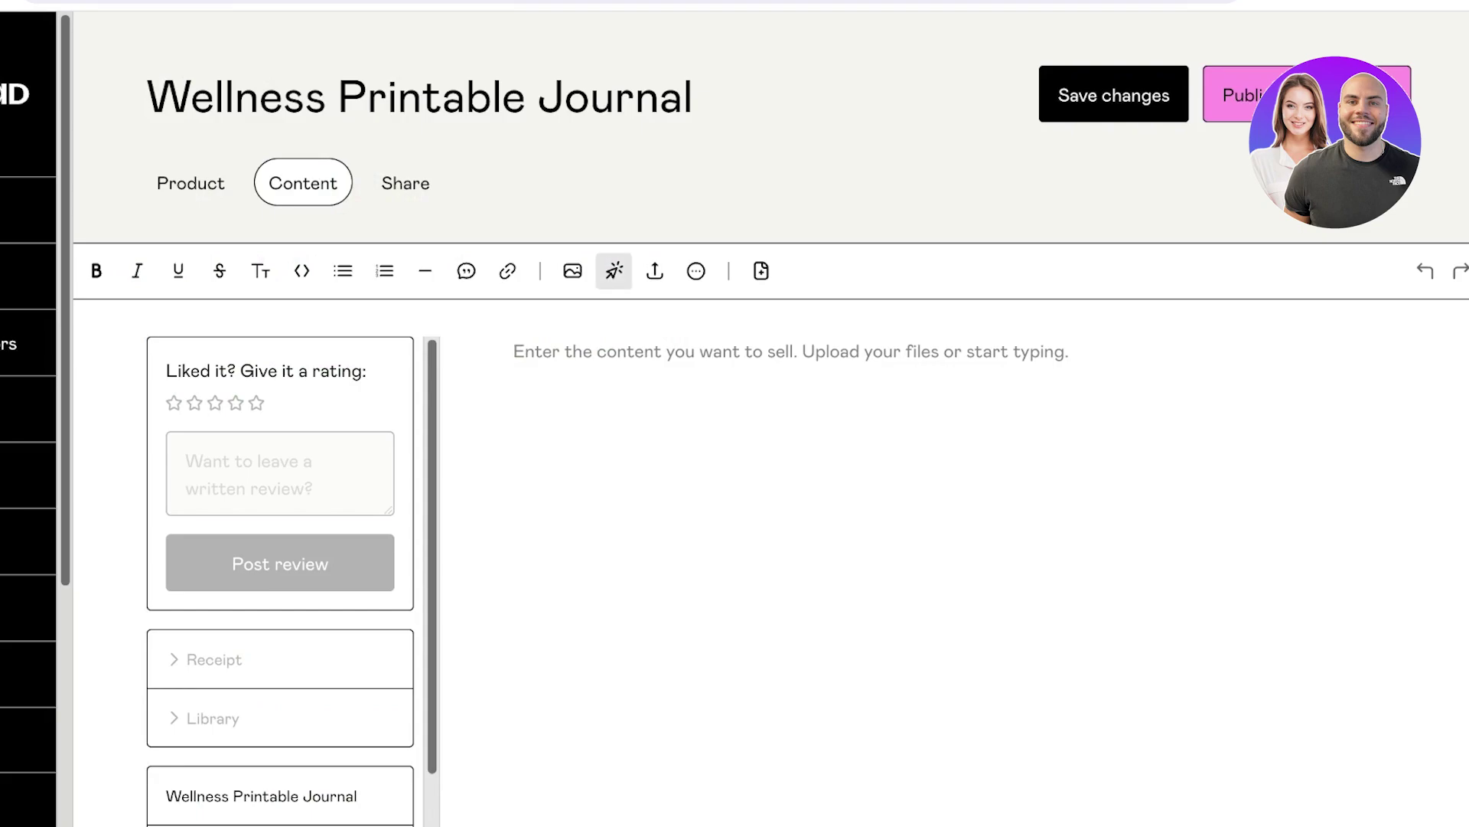
# Insert an 'Access Journal Download Here' link to the copied Canva URL and try publishing.
pyautogui.click(508, 271)
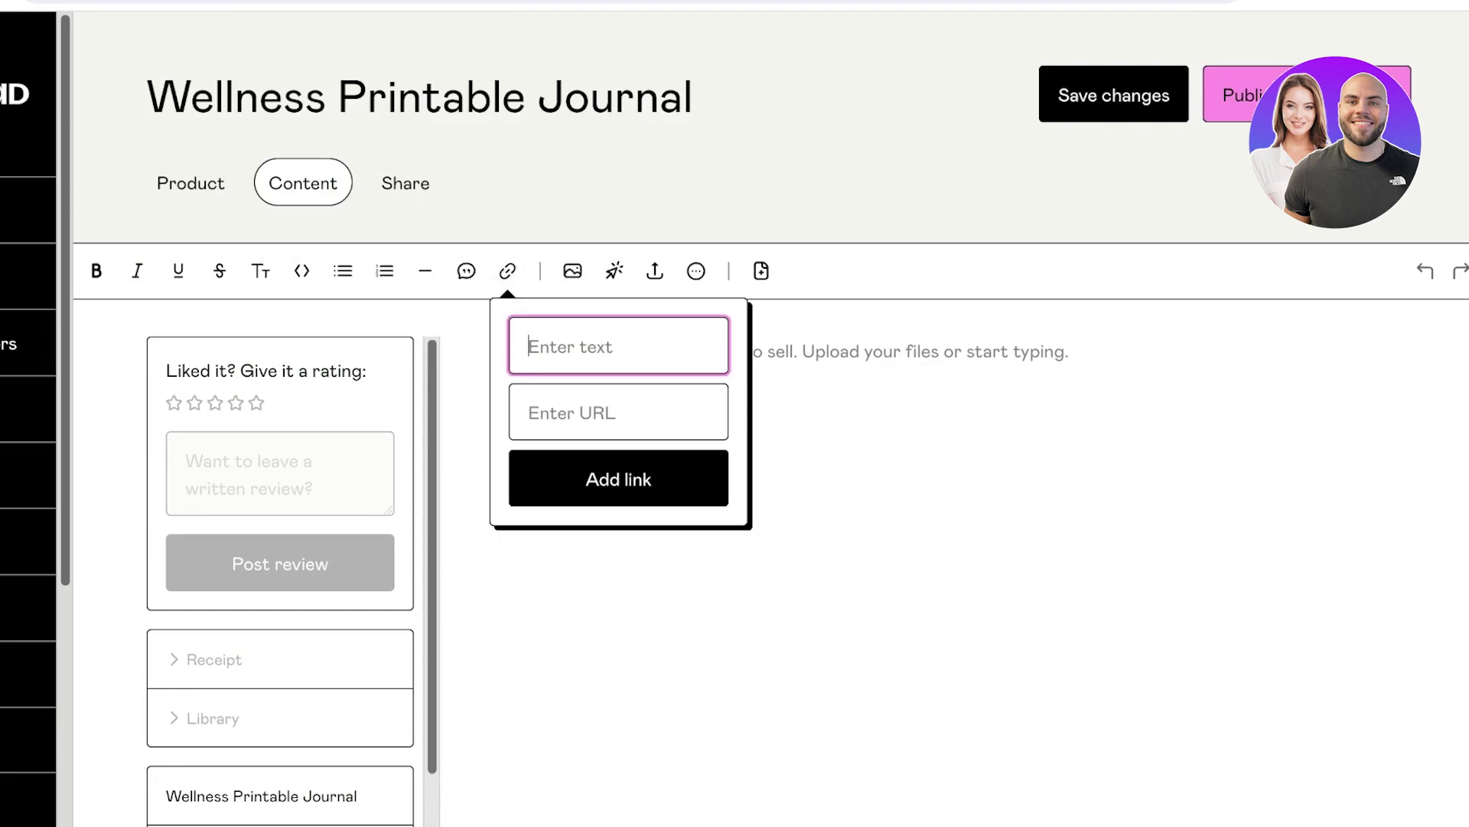
pyautogui.write('Access Journal')
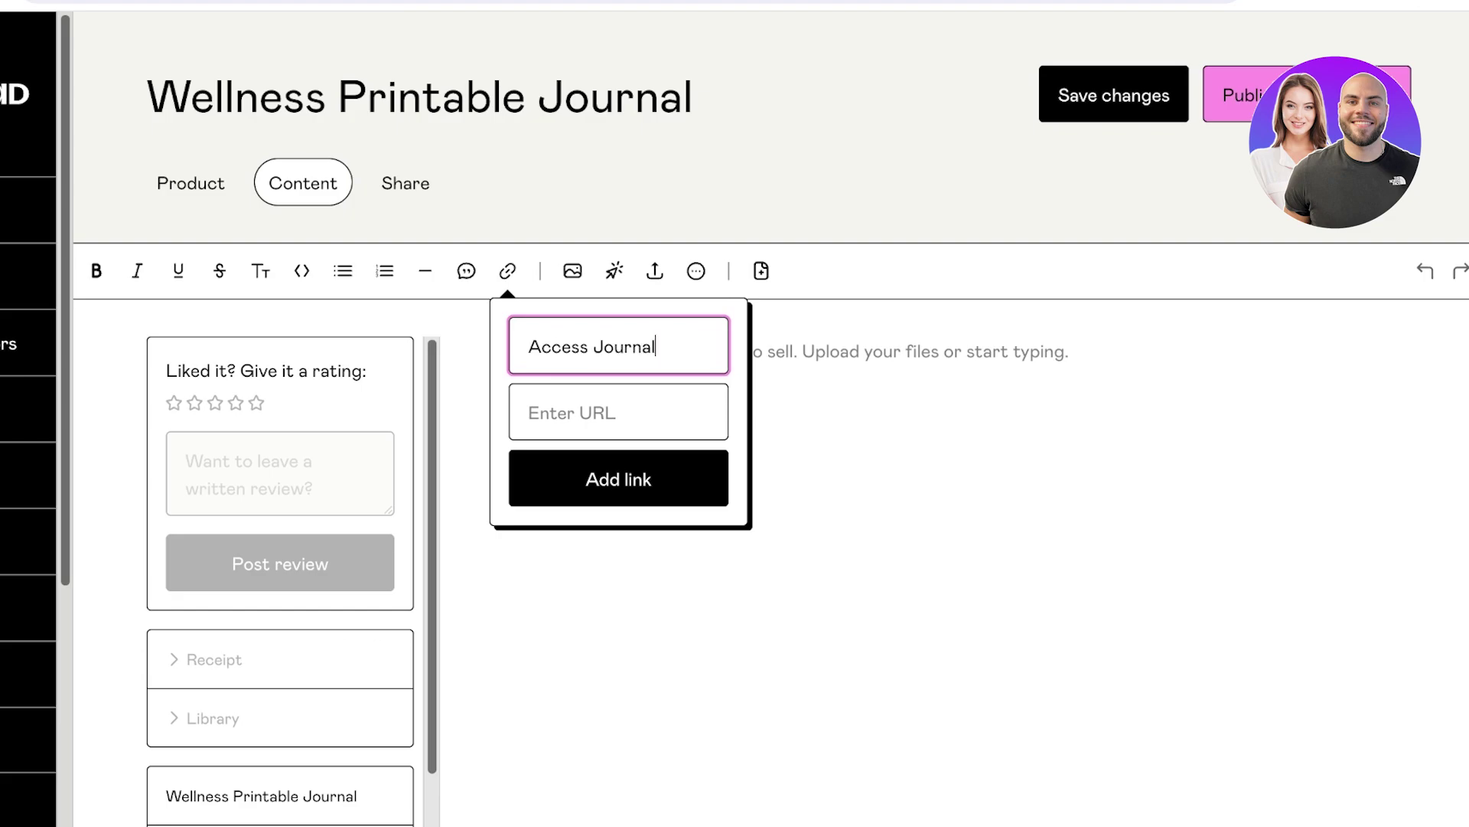
pyautogui.write(' Download Here')
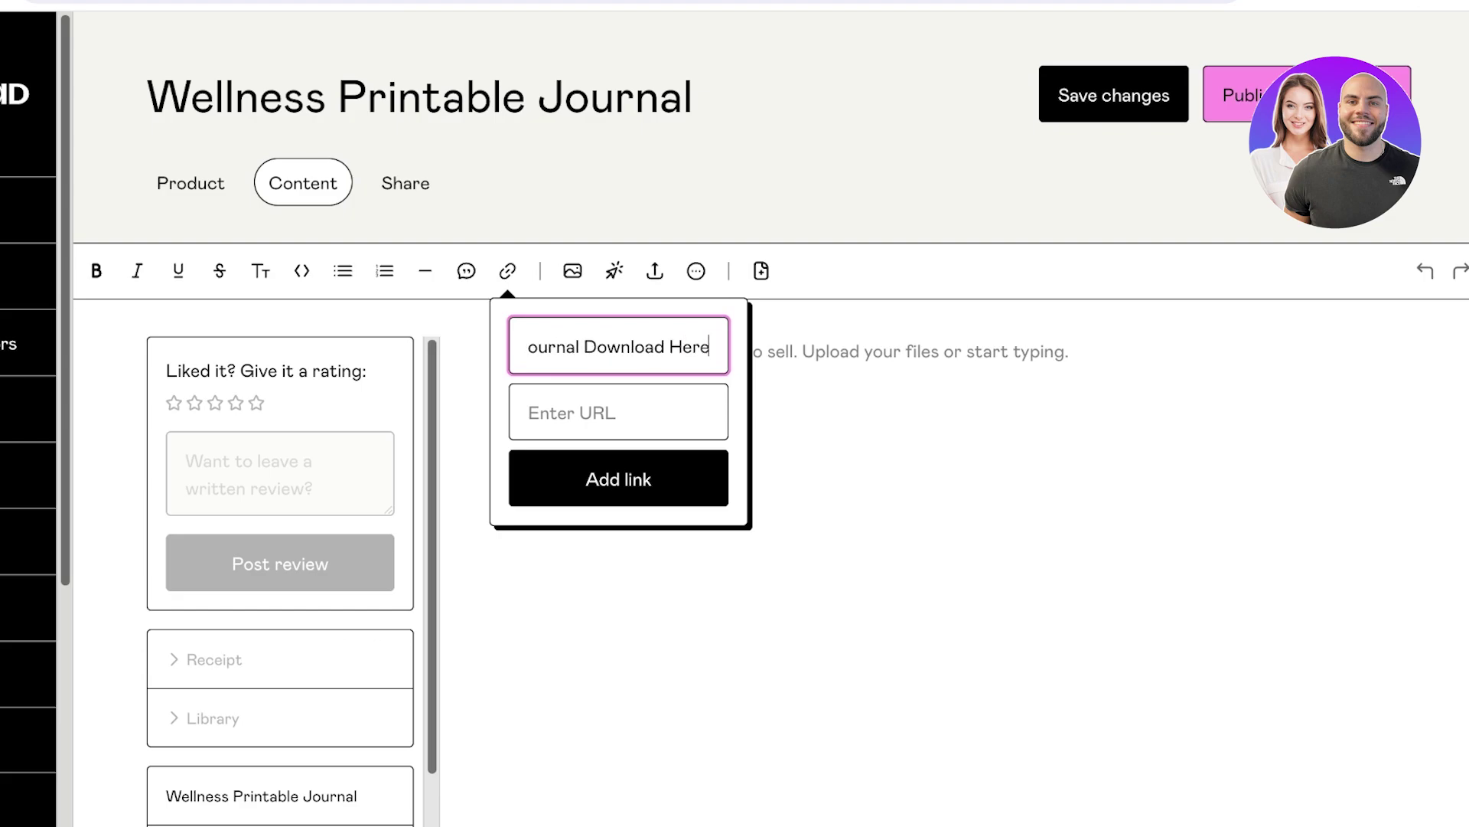
pyautogui.press('Tab')
pyautogui.hotkey('ctrl', 'v')
pyautogui.press('Return')
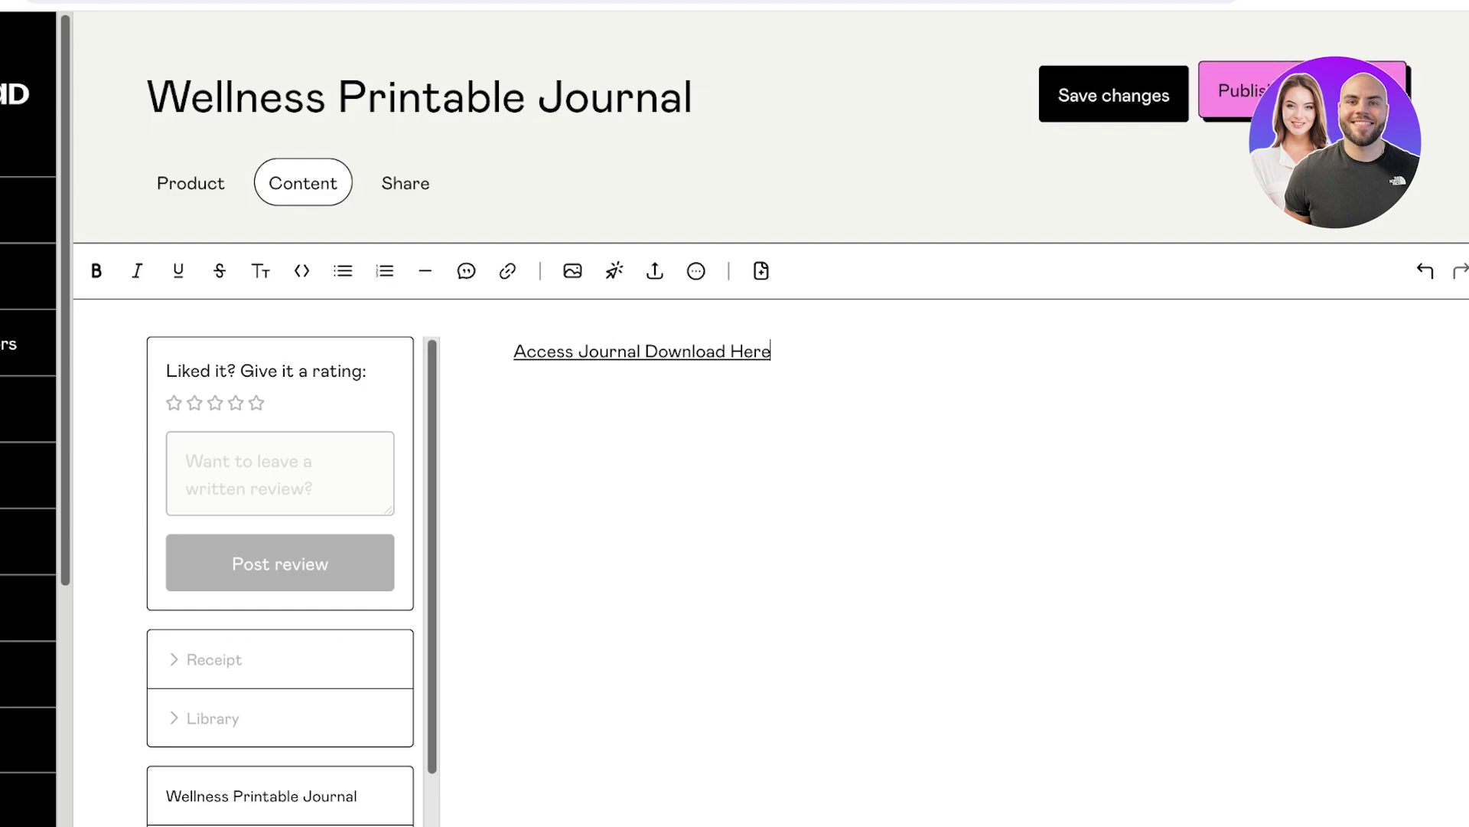
pyautogui.click(1347, 93)
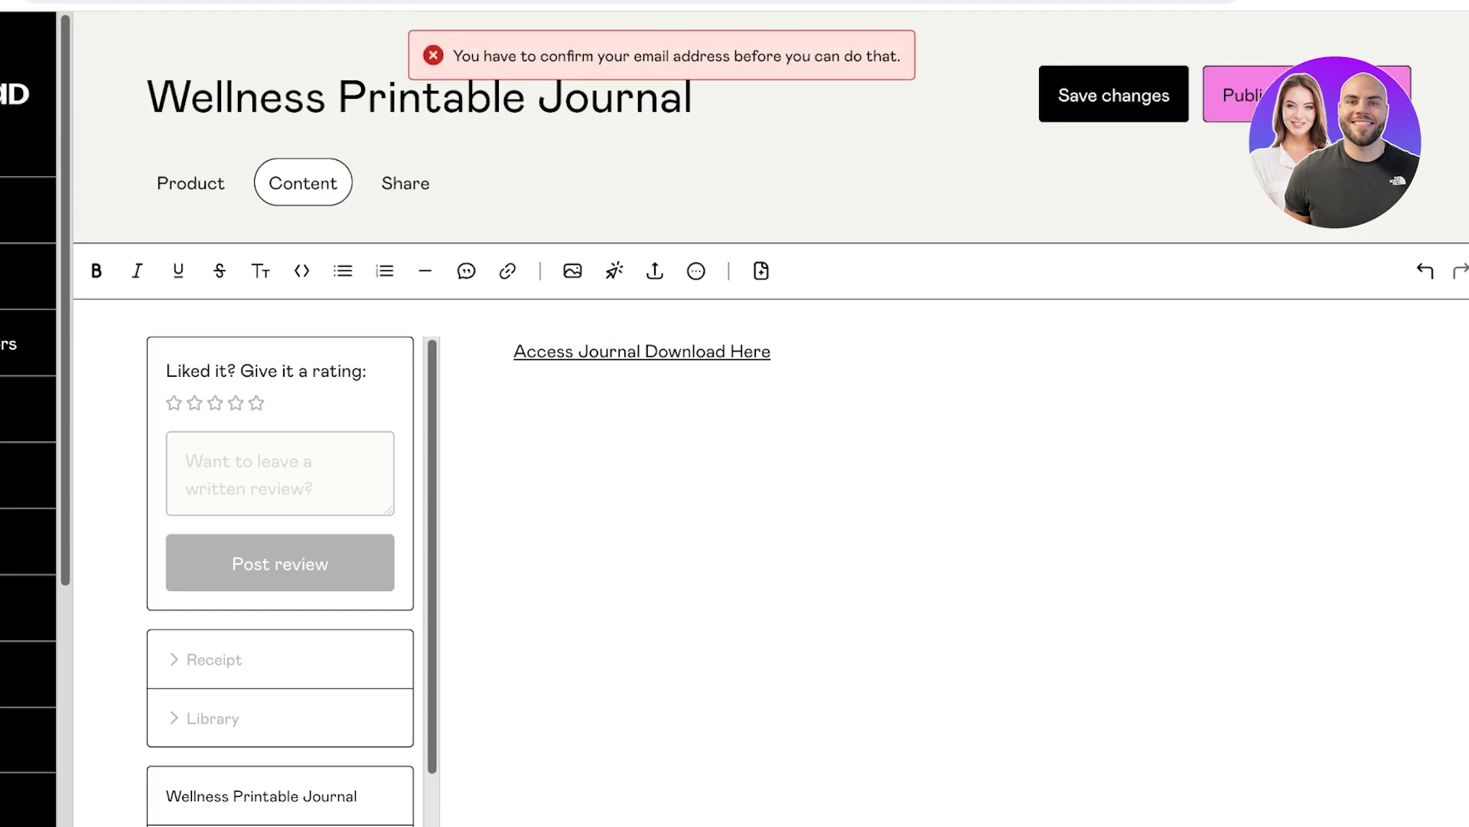
pyautogui.hotkey('ctrl', 't')
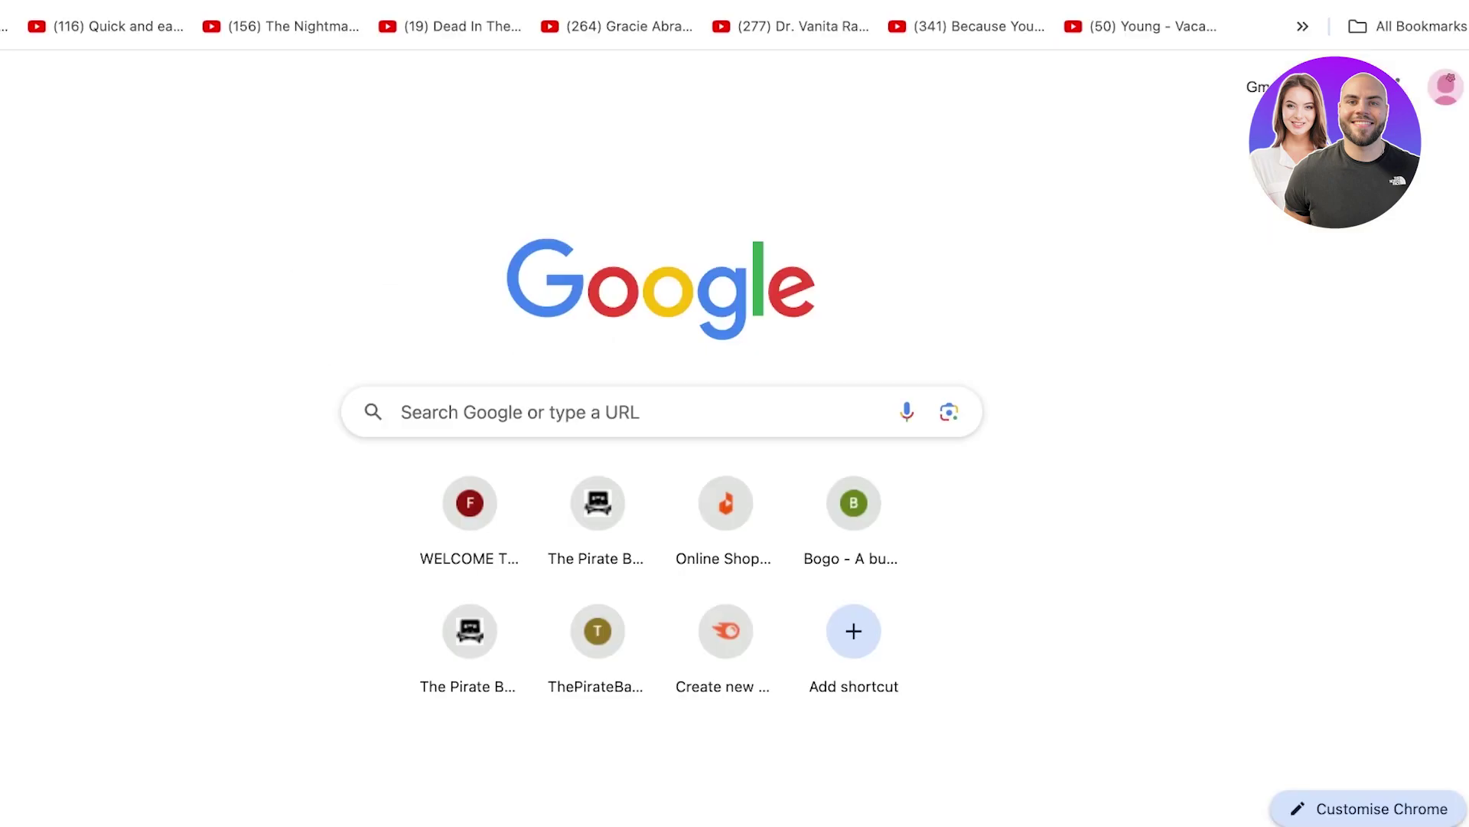
# Open Gumroad's Confirmation instructions email in Gmail to confirm the account email.
pyautogui.click(1259, 86)
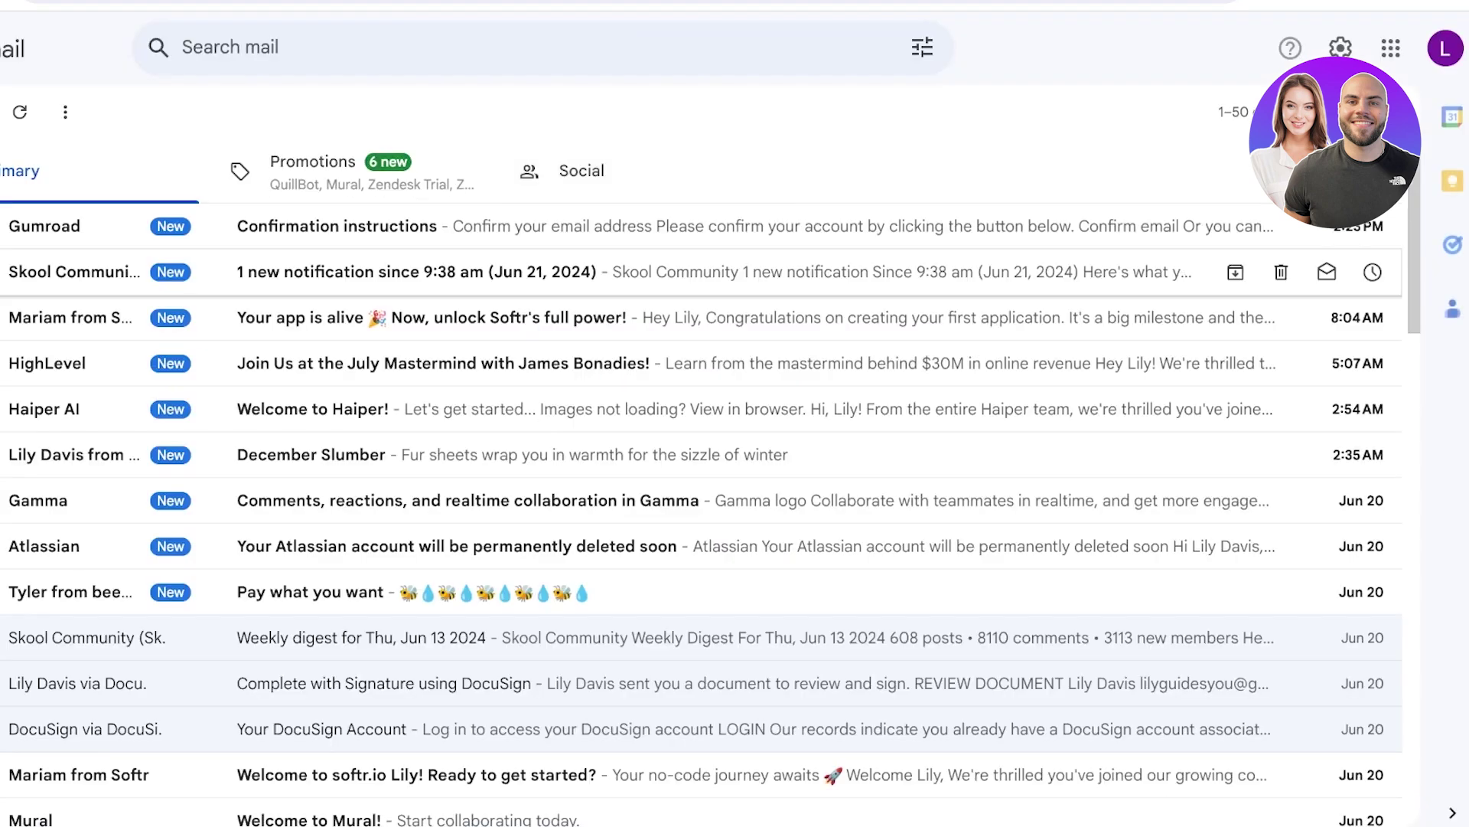
pyautogui.click(689, 226)
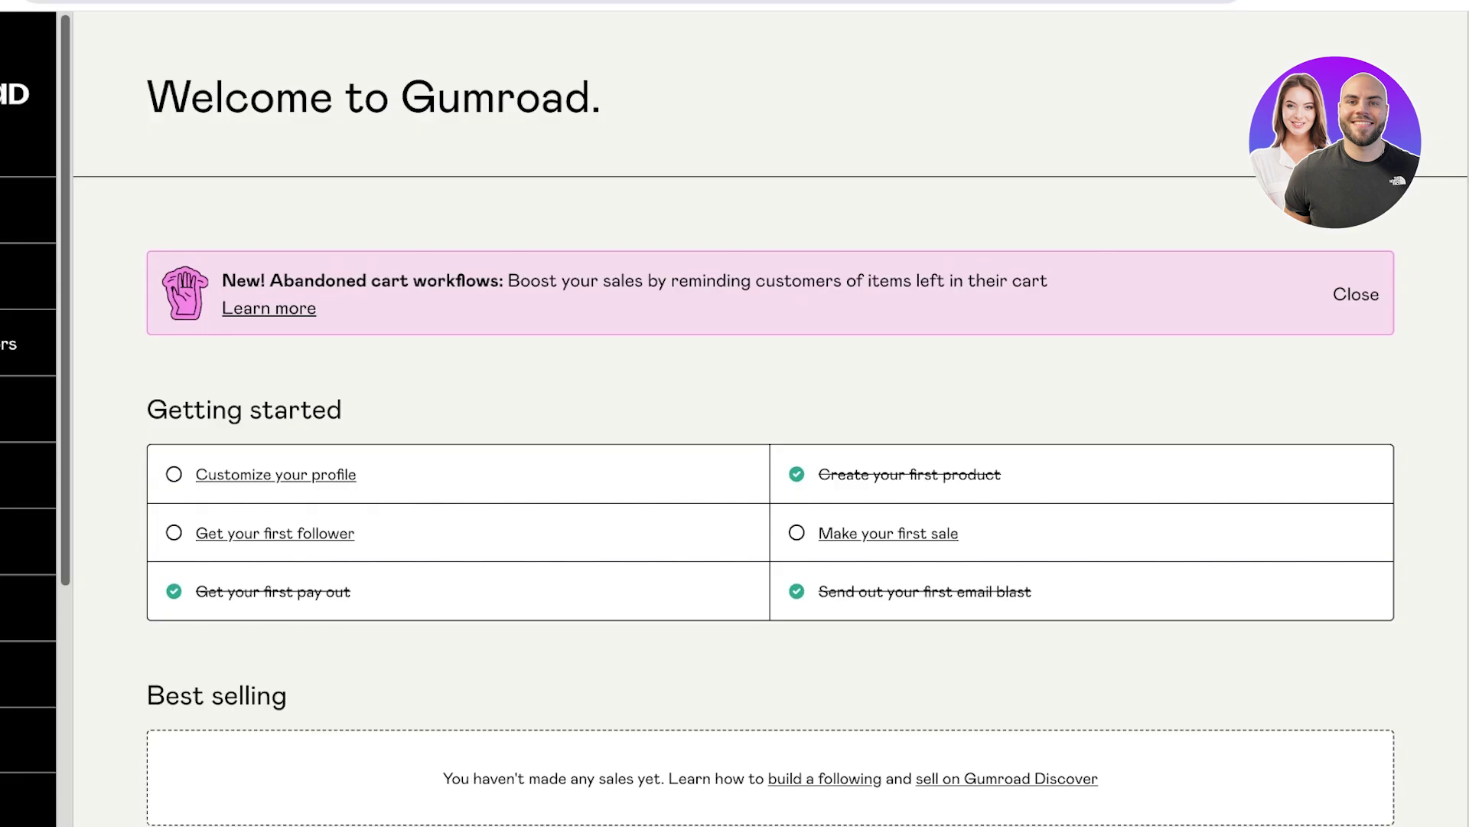
pyautogui.scroll(-4, 754, 419)
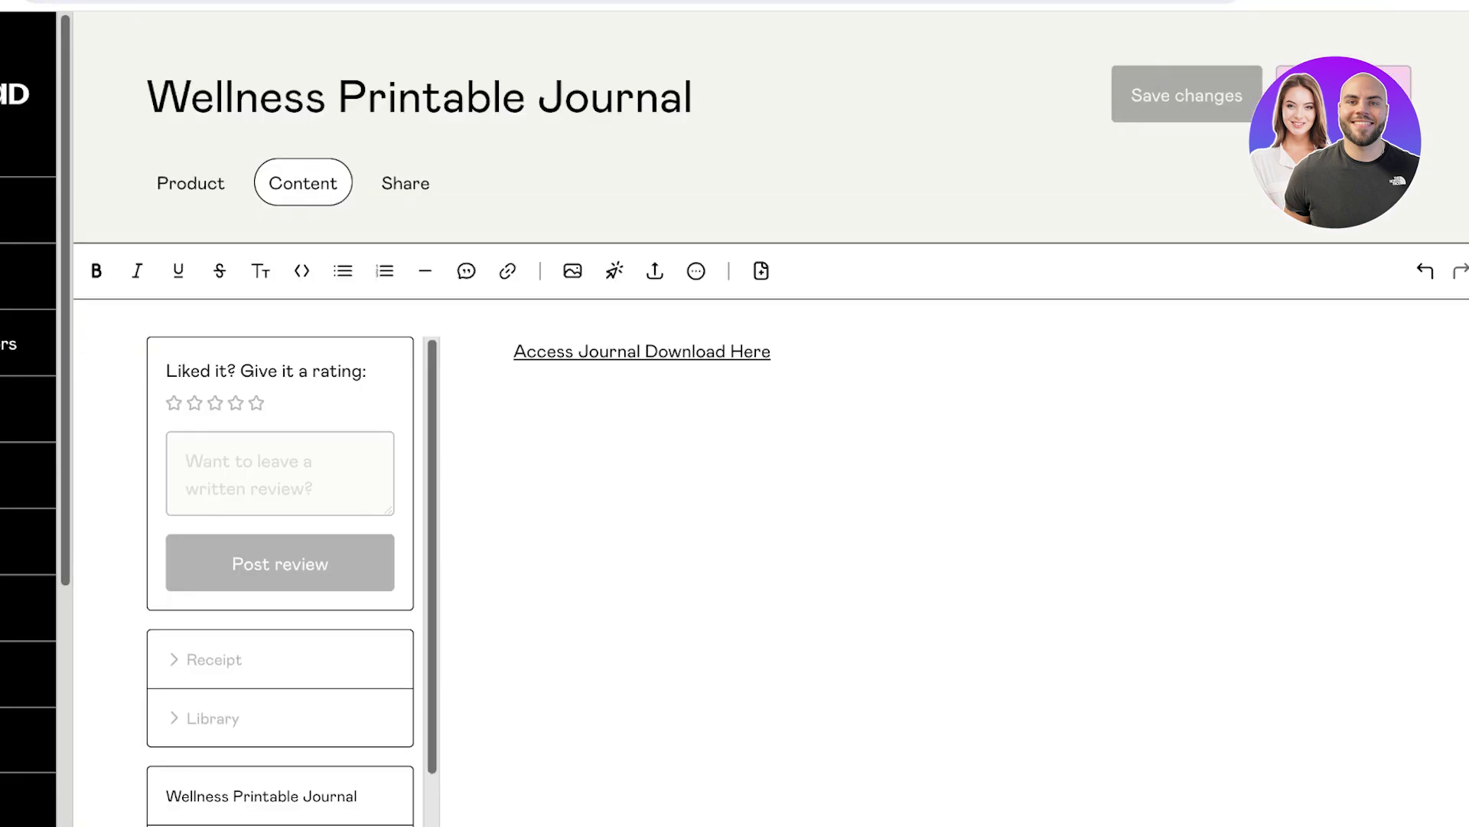
# Open the published Wellness Printable Journal's live $1 product page via Preview.
pyautogui.scroll(-5, 525, 536)
pyautogui.scroll(-8, 1230, 536)
pyautogui.scroll(5, 525, 536)
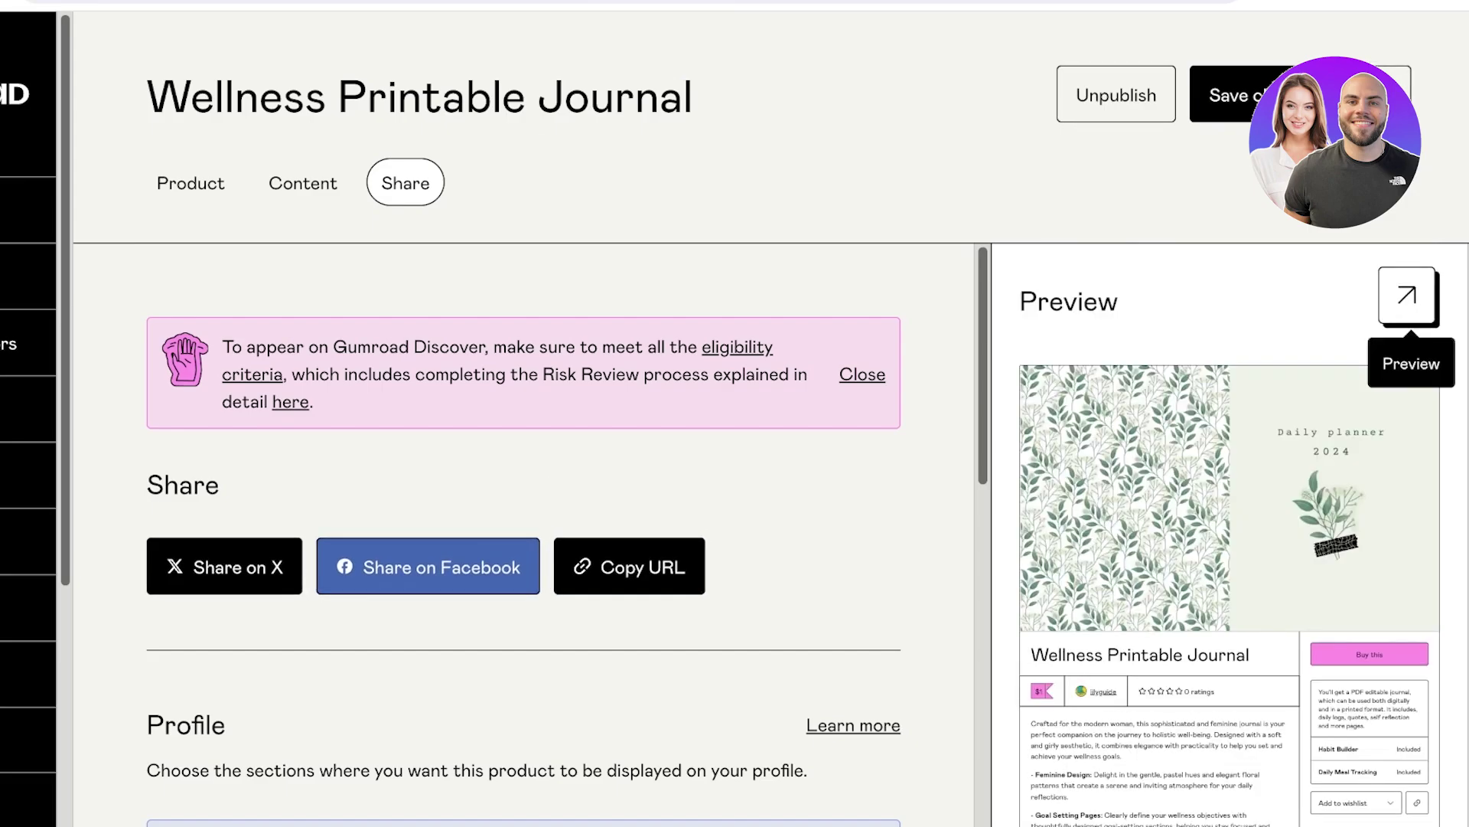
pyautogui.click(1411, 299)
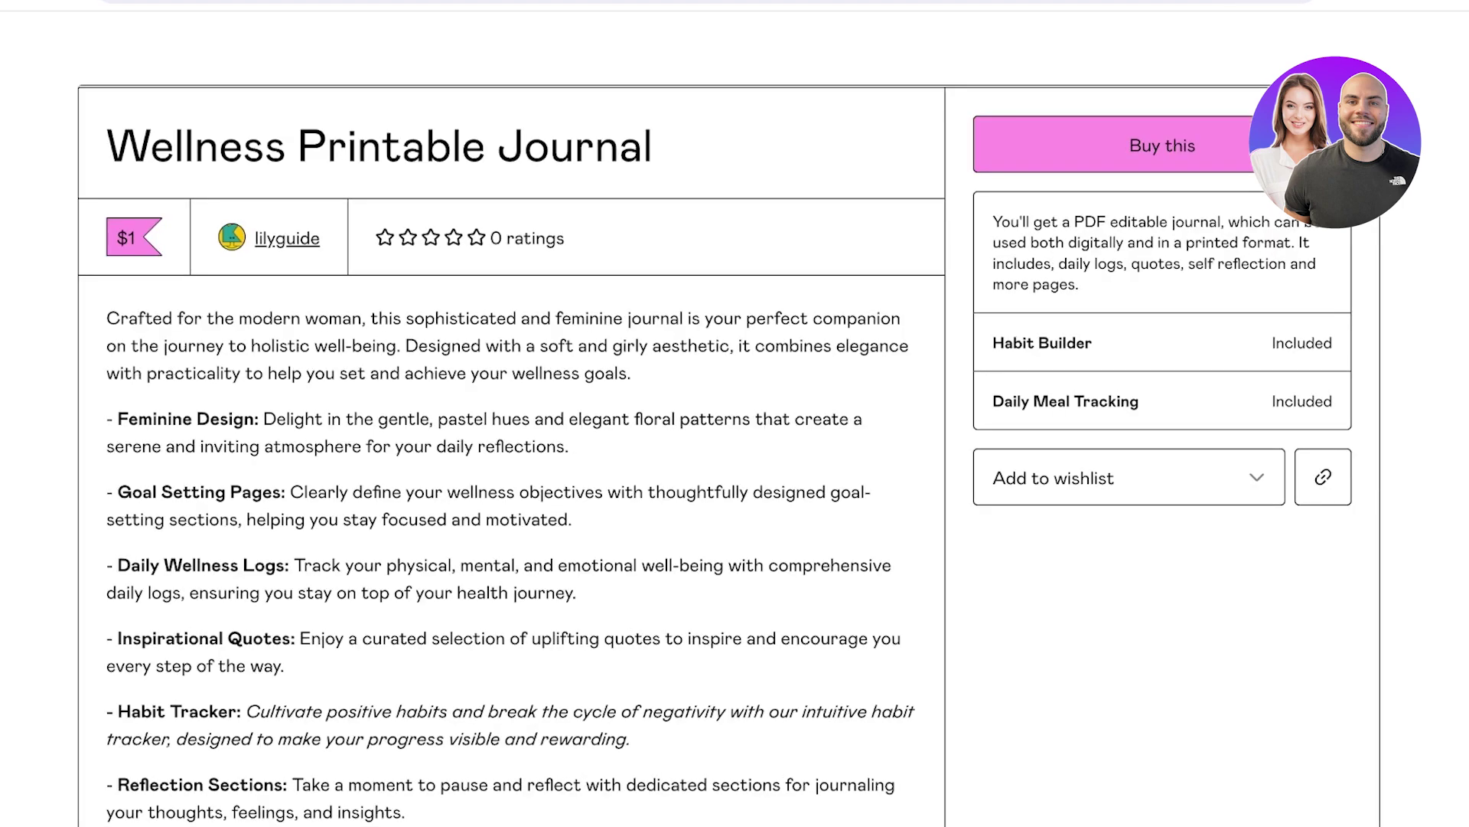
# Browse the live journal page, selecting the summary text and viewing wishlist options.
pyautogui.scroll(-8, 727, 459)
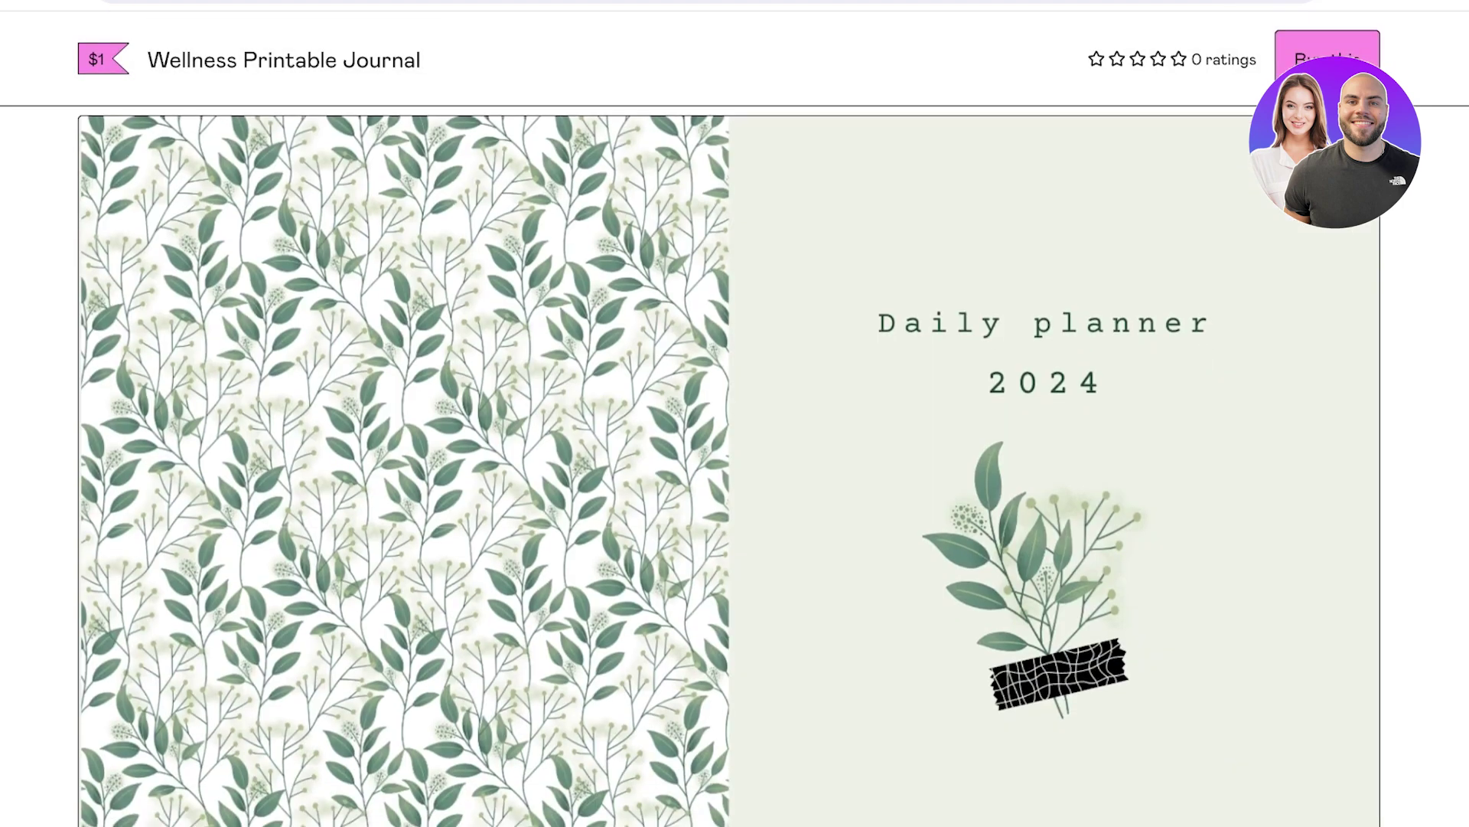
pyautogui.scroll(-3, 727, 459)
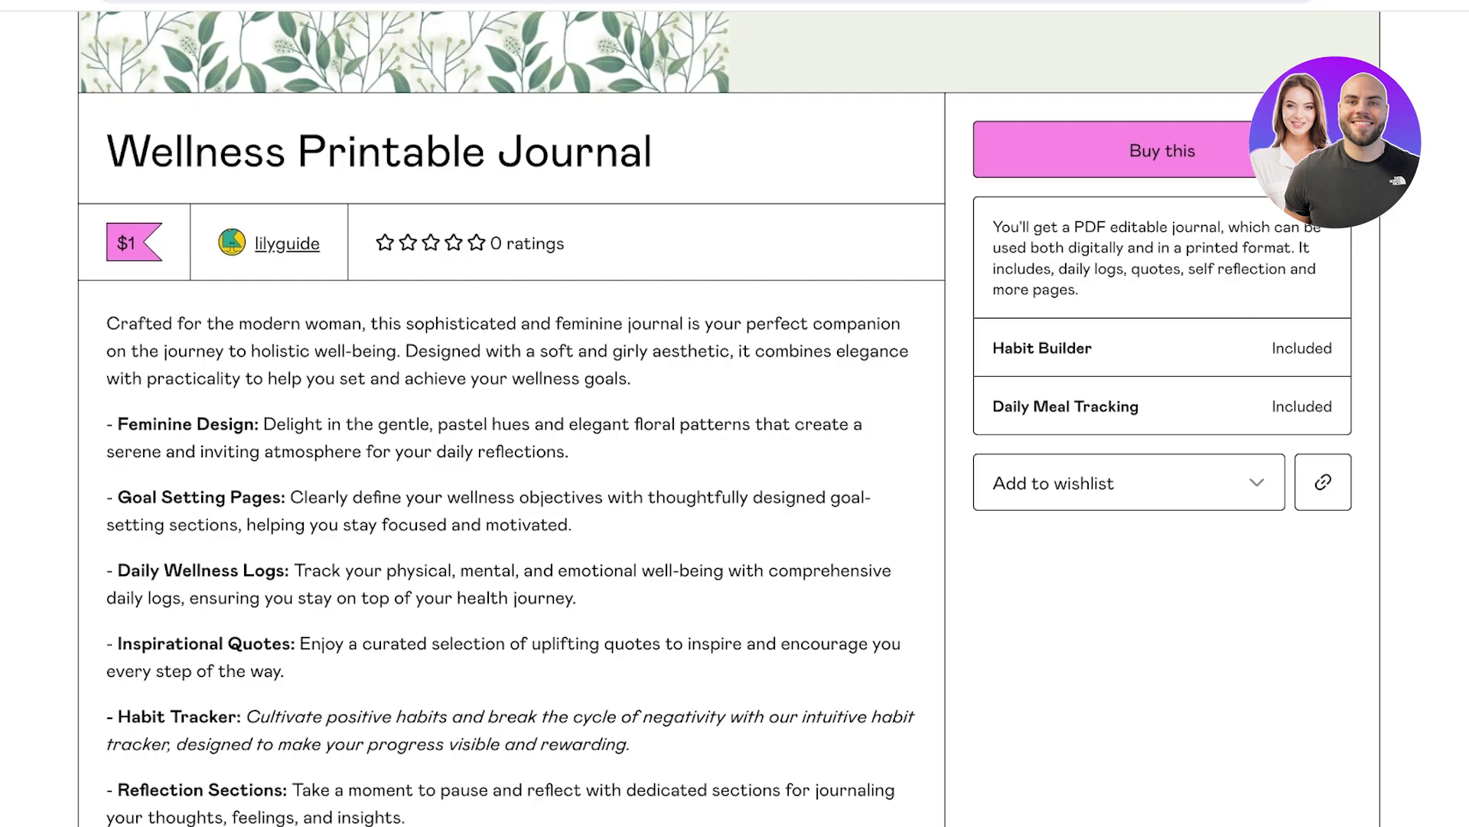
pyautogui.moveTo(993, 226); pyautogui.dragTo(1079, 289)
pyautogui.click(1079, 290)
pyautogui.click(1129, 483)
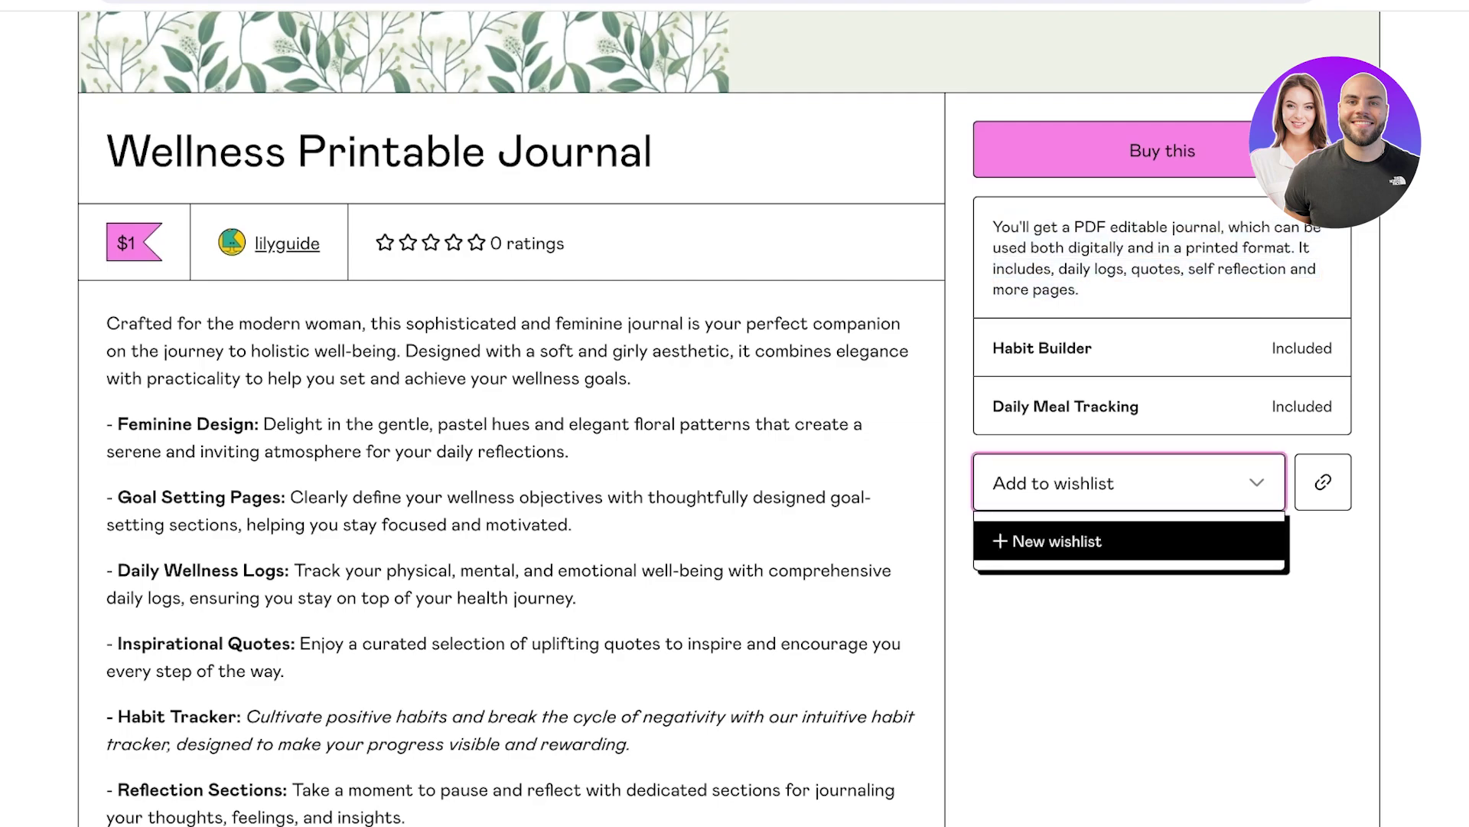
# Finish reviewing the page and choose Buy this to reach the US$1 checkout.
pyautogui.scroll(-3, 734, 459)
pyautogui.scroll(10, 734, 459)
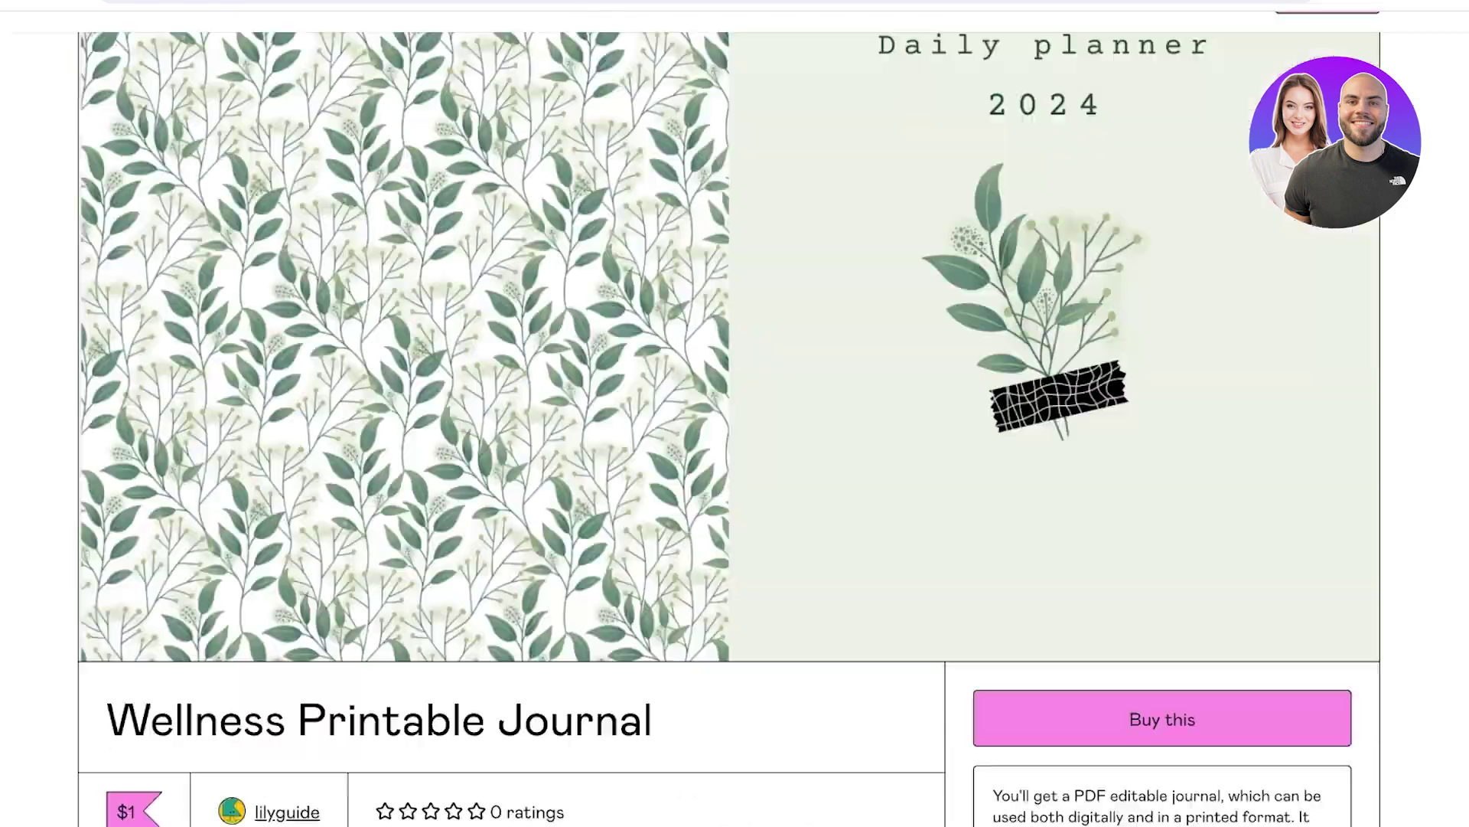
pyautogui.scroll(-10, 735, 459)
pyautogui.scroll(8, 735, 459)
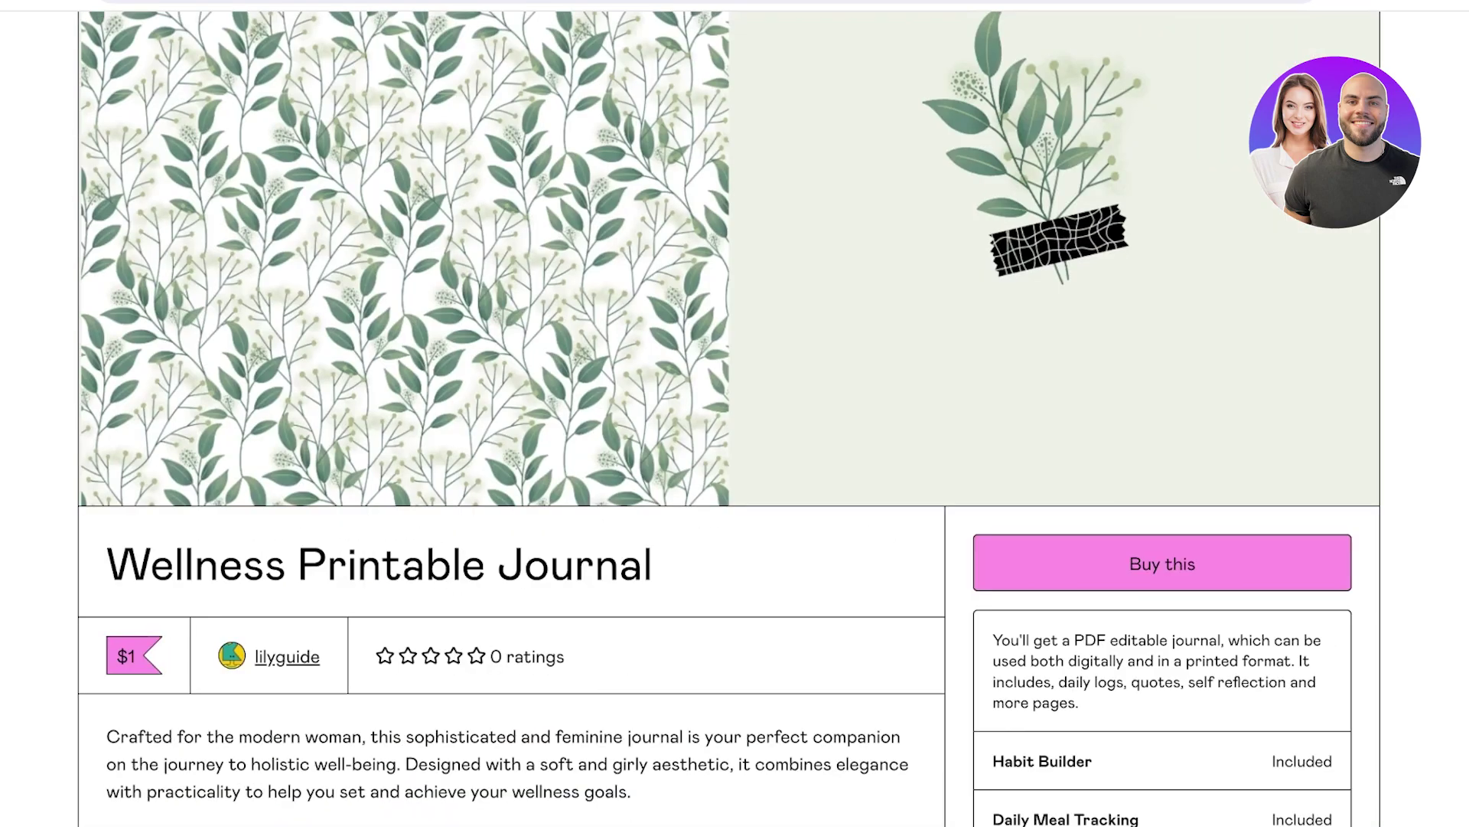
pyautogui.scroll(-4, 735, 459)
pyautogui.scroll(-3, 735, 459)
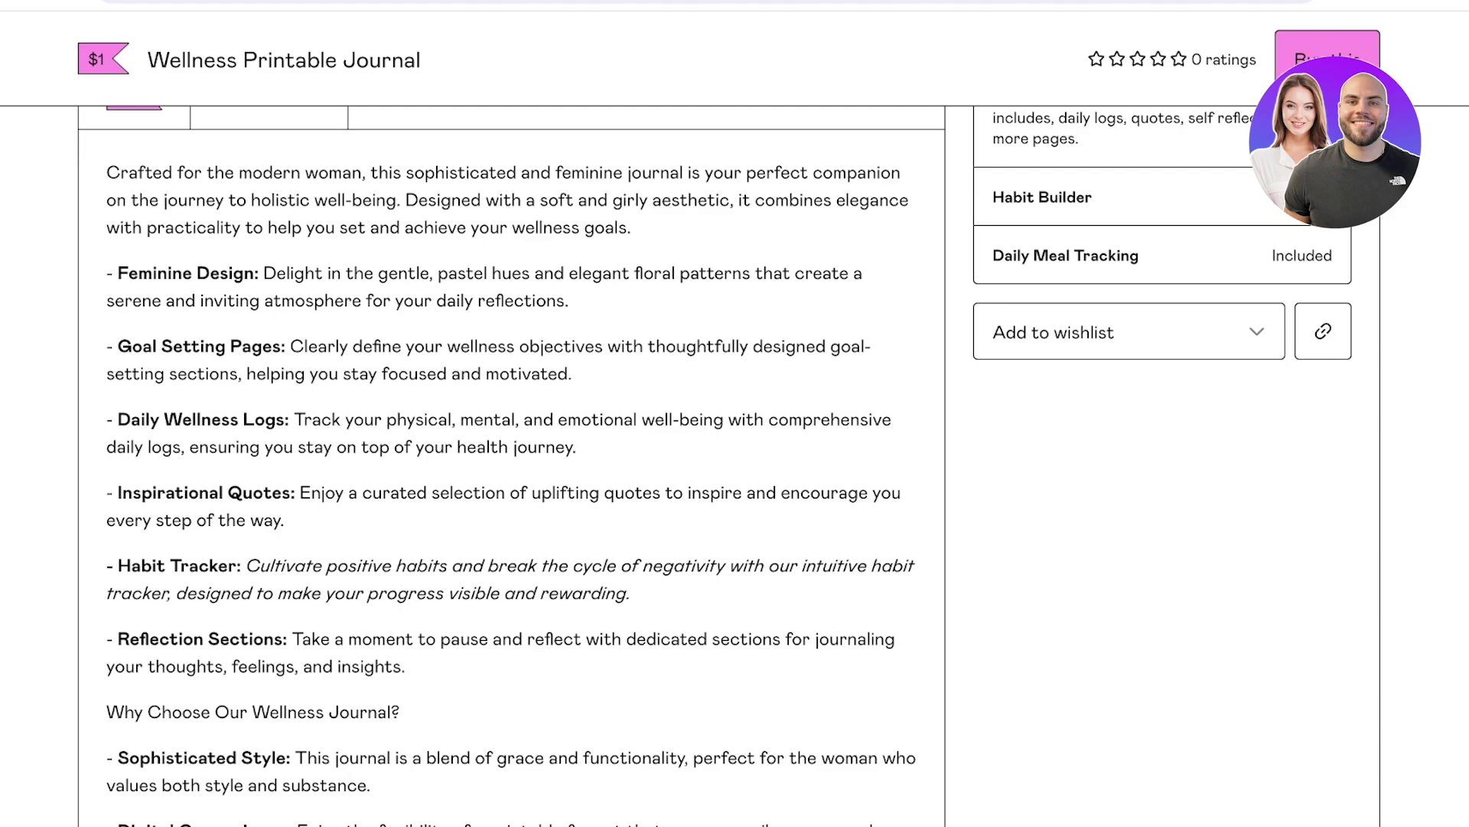
pyautogui.scroll(10, 735, 460)
pyautogui.scroll(-5, 735, 459)
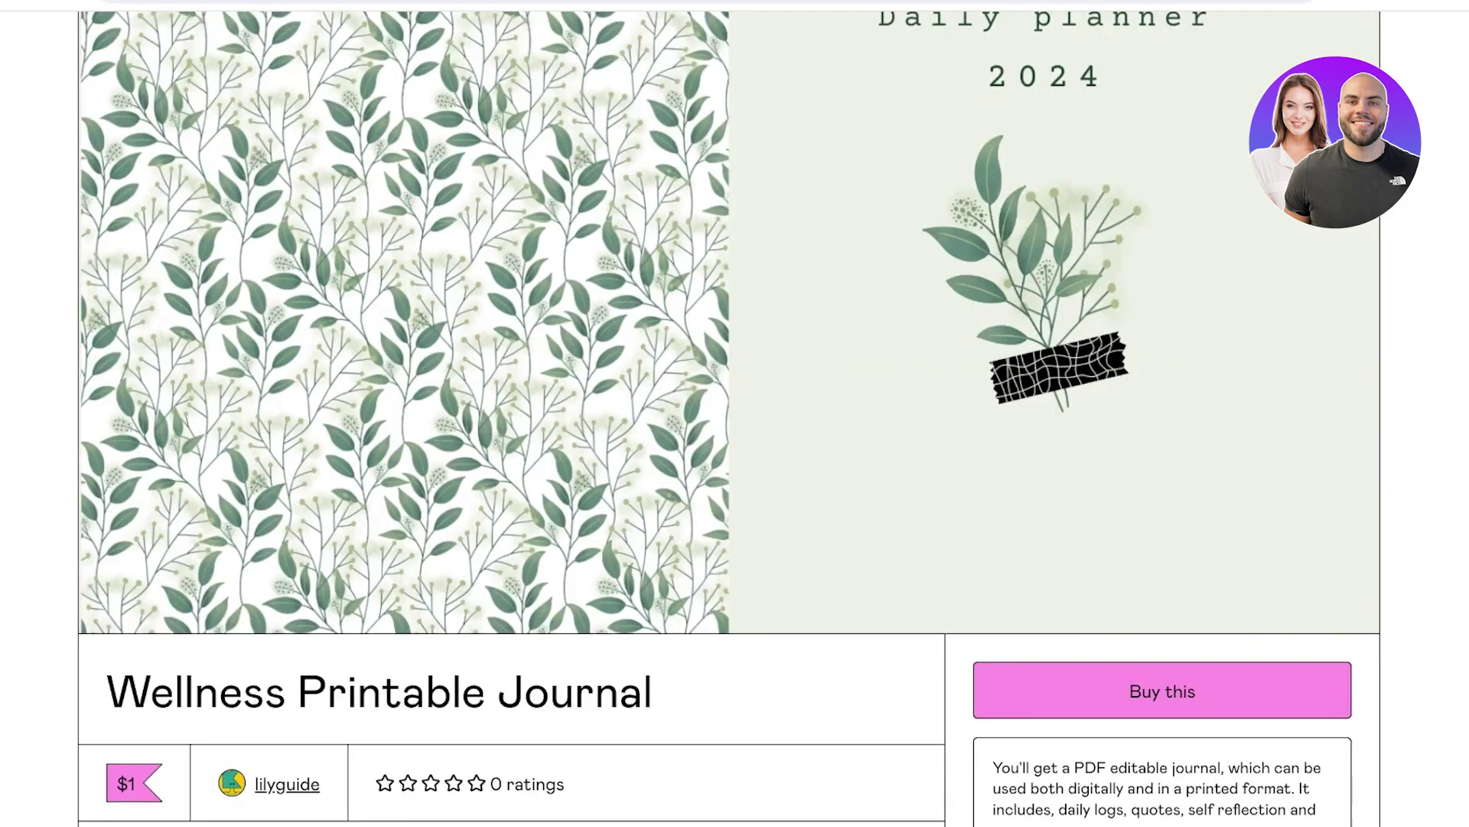
pyautogui.scroll(5, 735, 459)
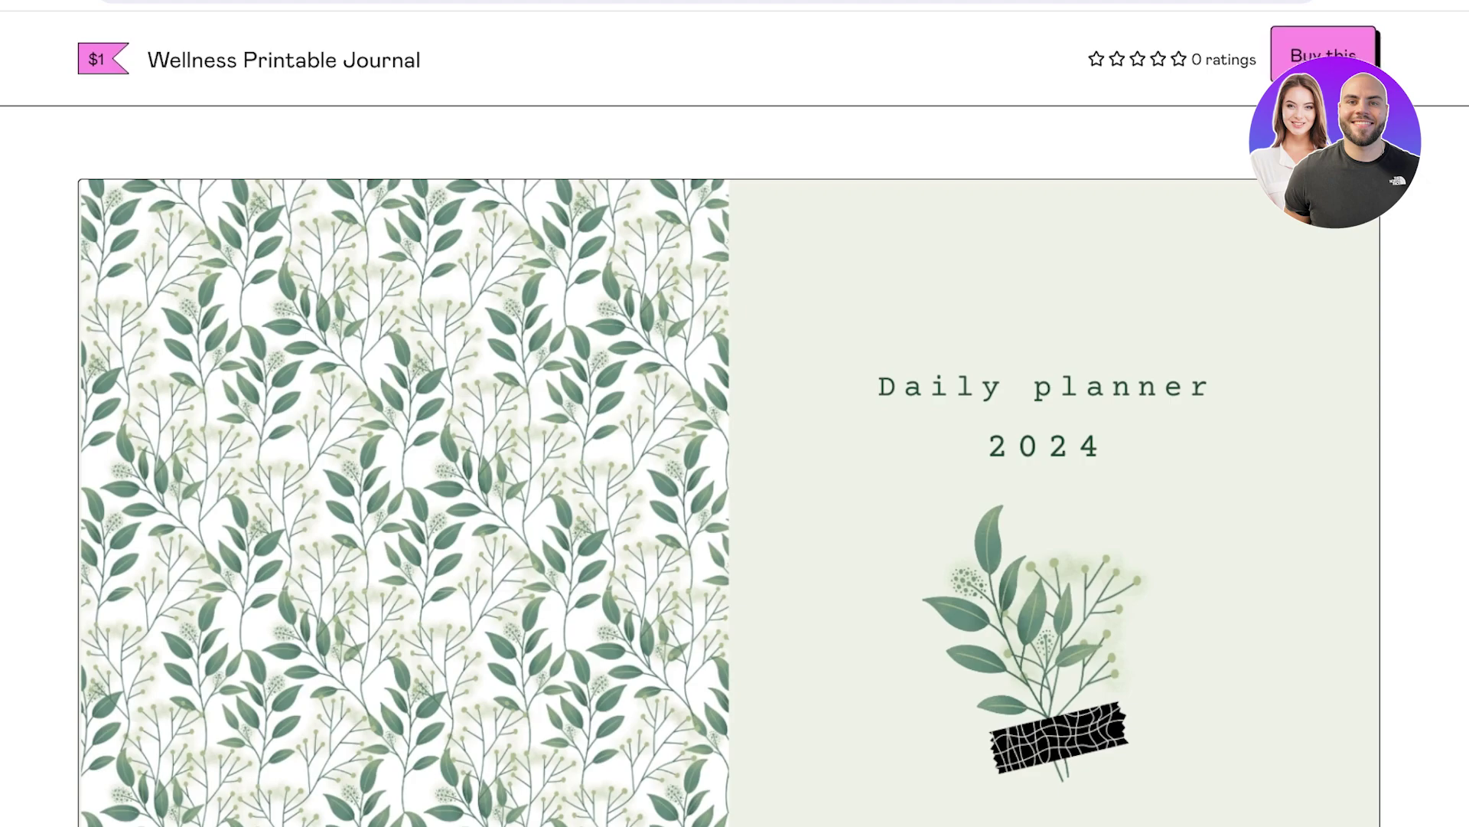
pyautogui.click(1323, 55)
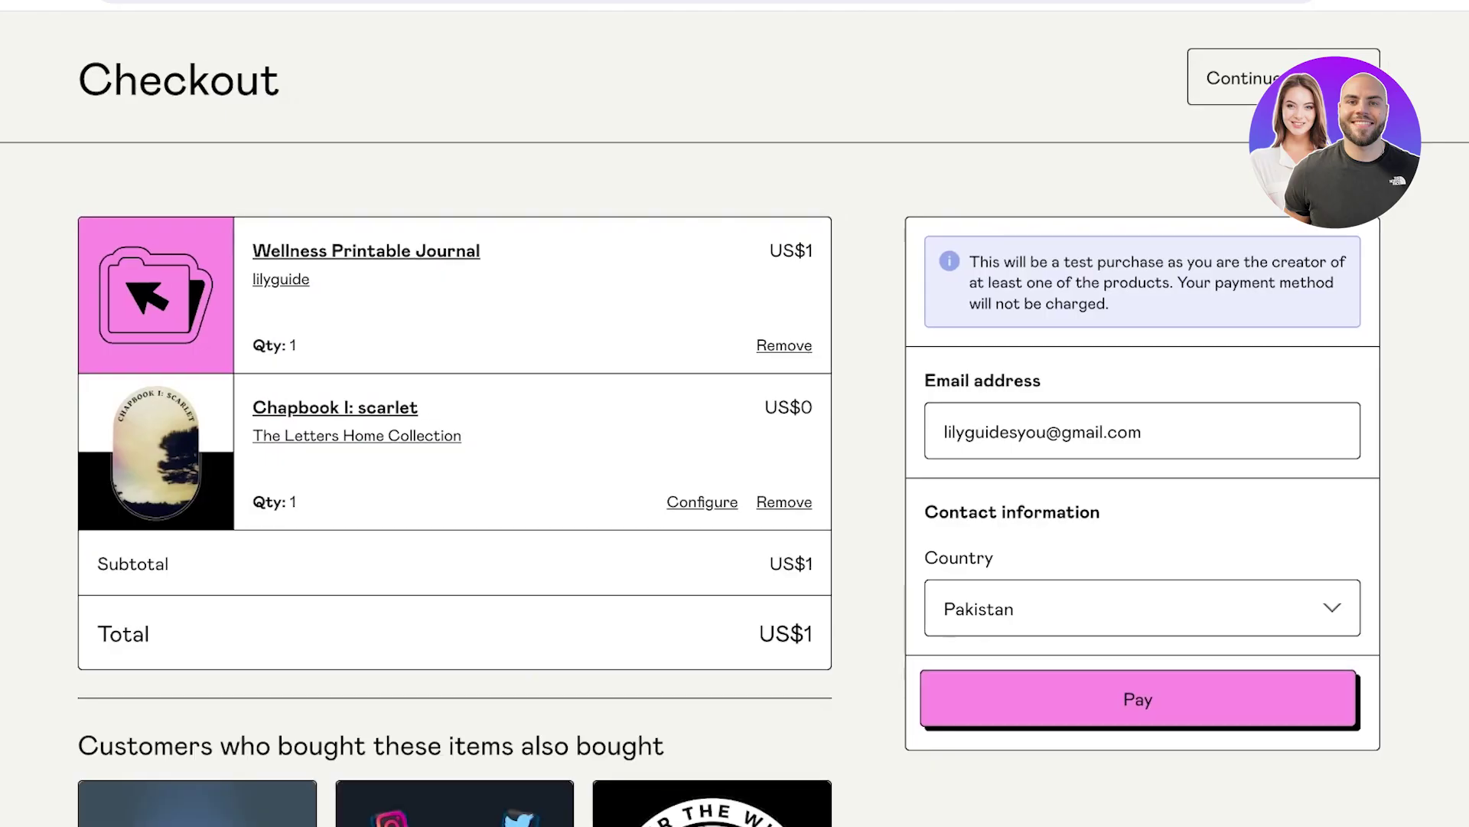
# Pay $1 for the Wellness Printable Journal test purchase and dismiss the success confirmation.
pyautogui.click(1139, 700)
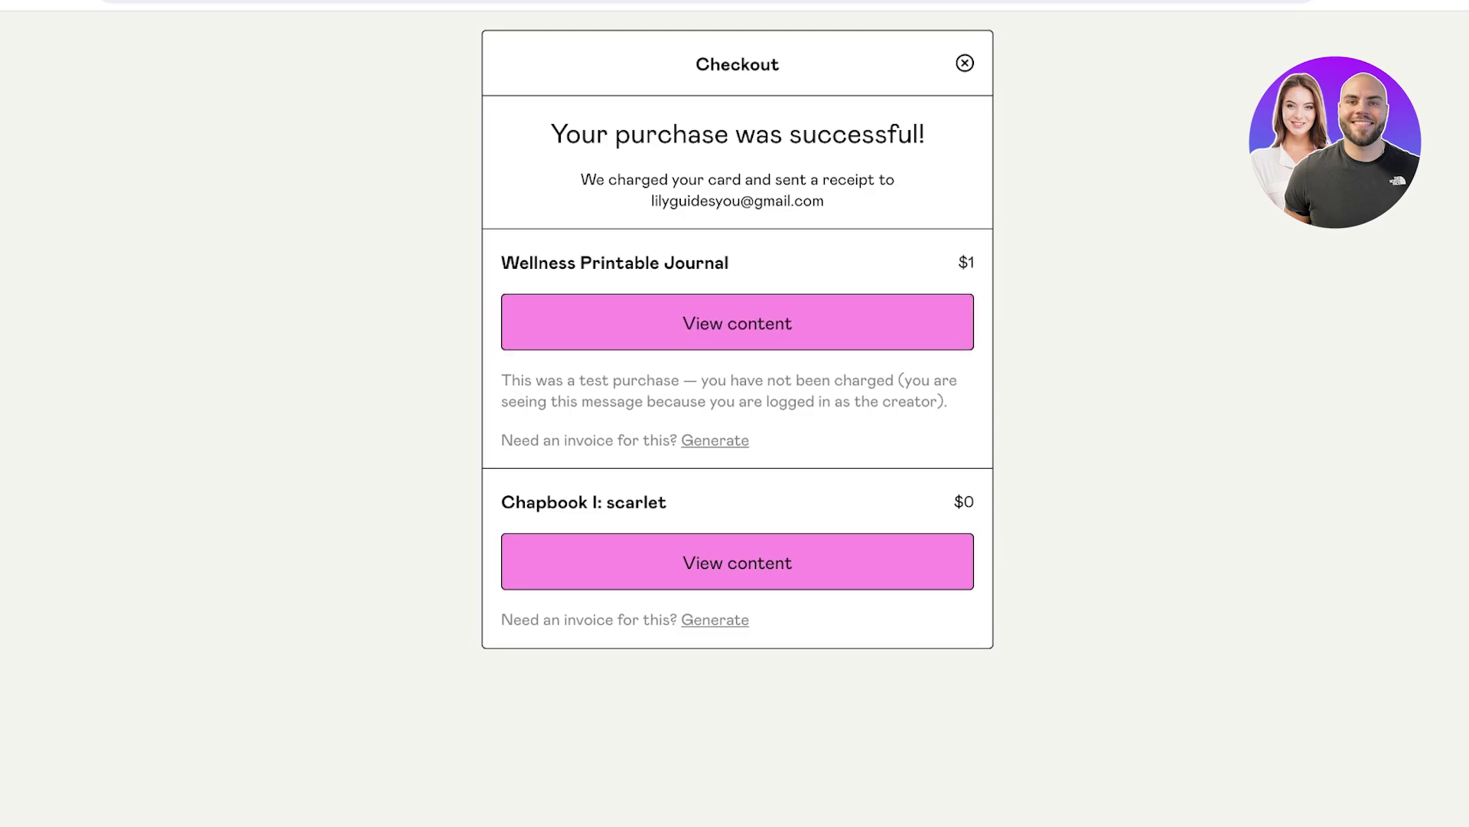
pyautogui.press('Tab')
pyautogui.press('Return')
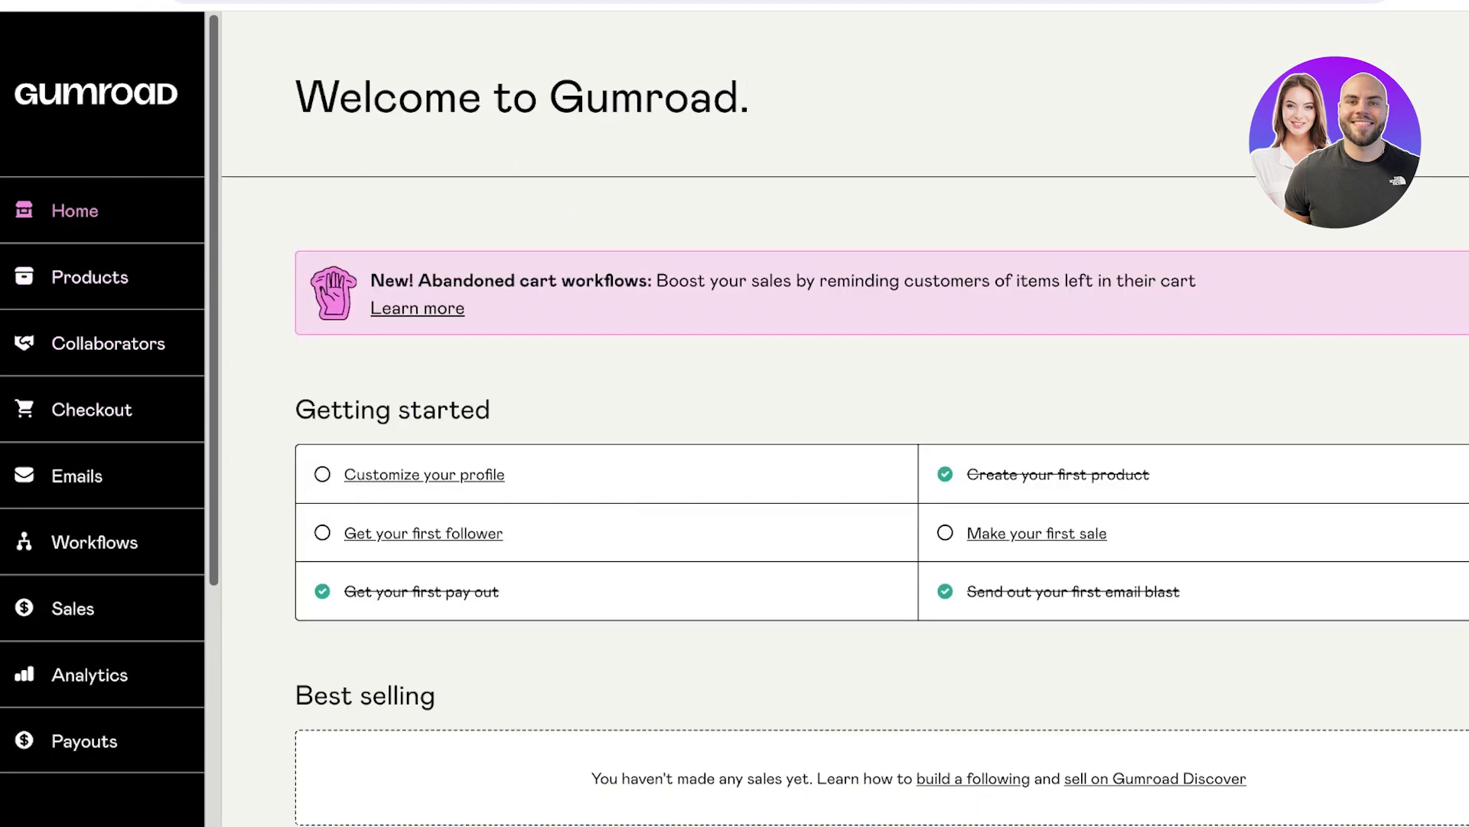
# Visit Payouts and Collaborators, then view Products showing the journal at $1 with 0 sales.
pyautogui.scroll(-3, 101, 459)
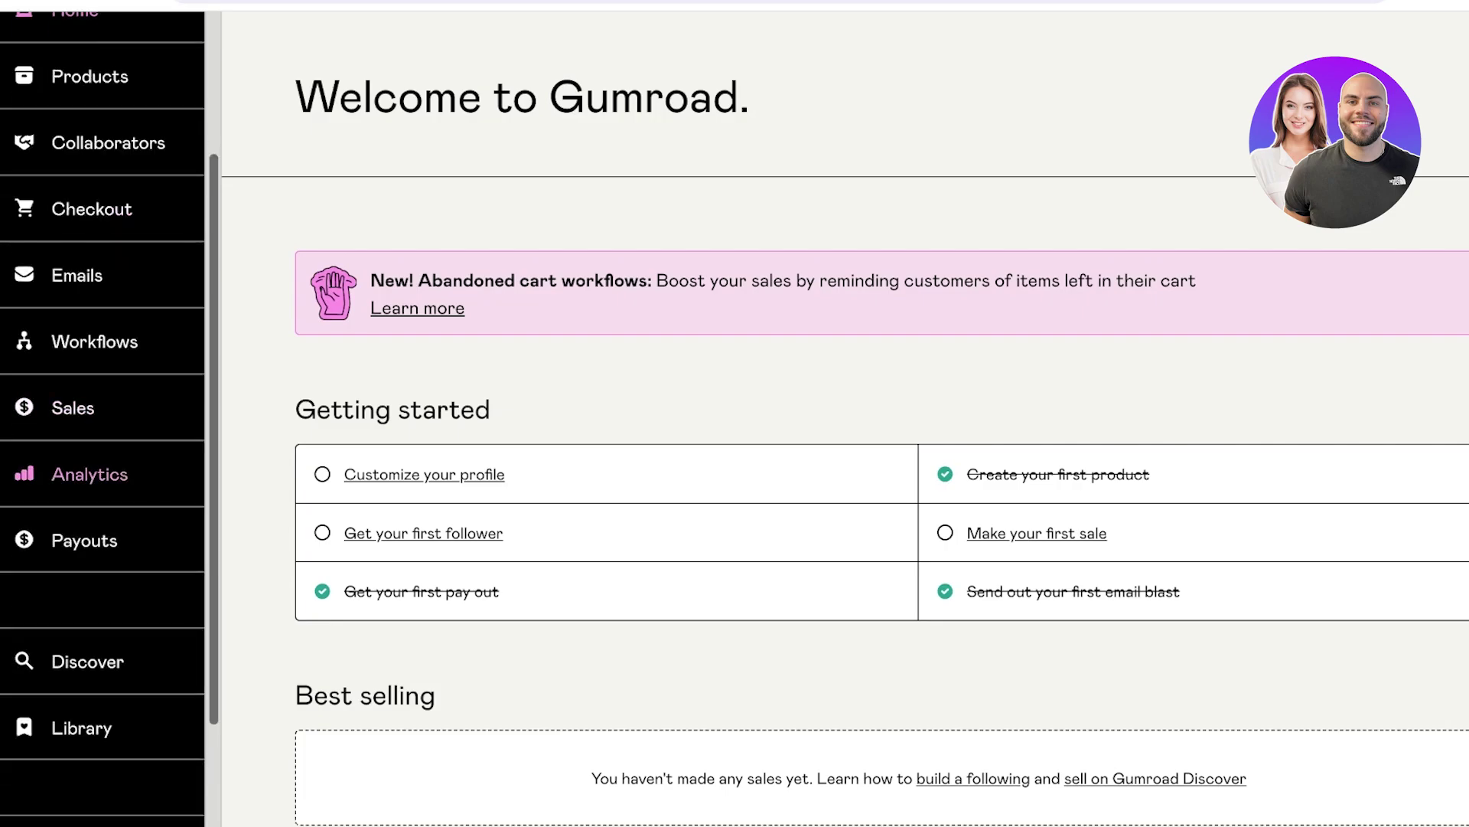
pyautogui.click(84, 540)
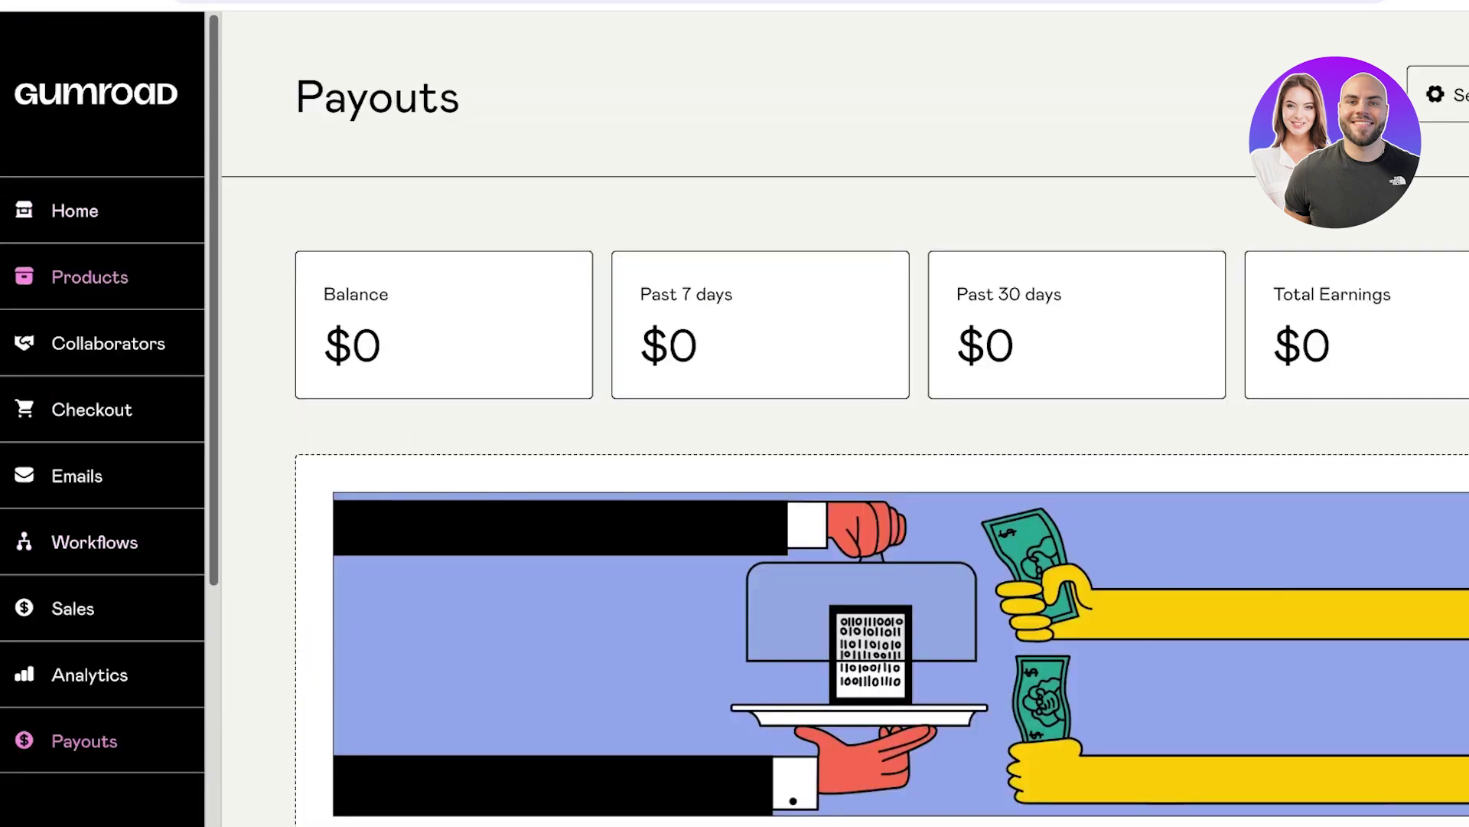
pyautogui.click(108, 342)
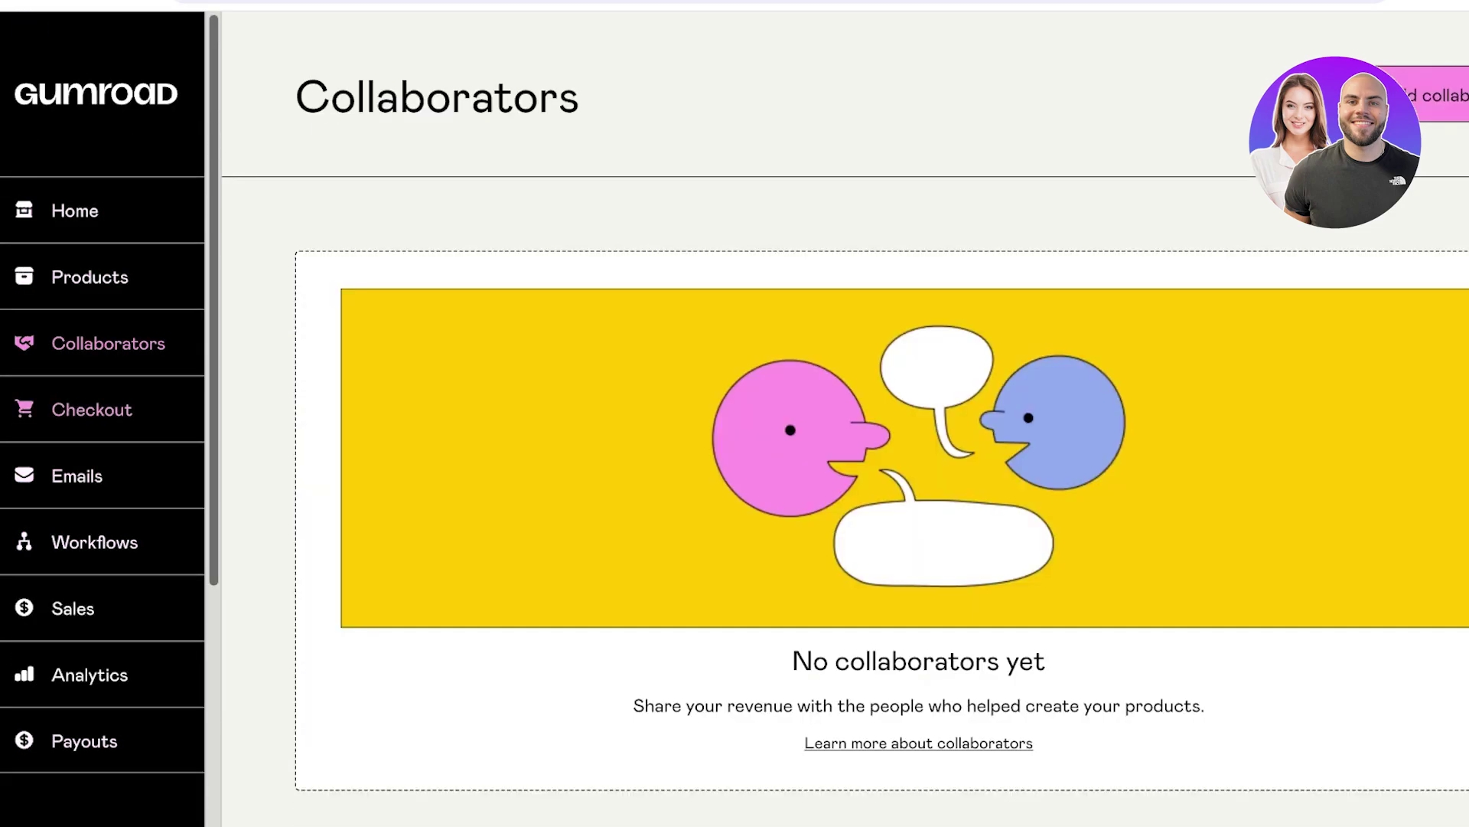
pyautogui.click(91, 409)
pyautogui.scroll(-1, 845, 418)
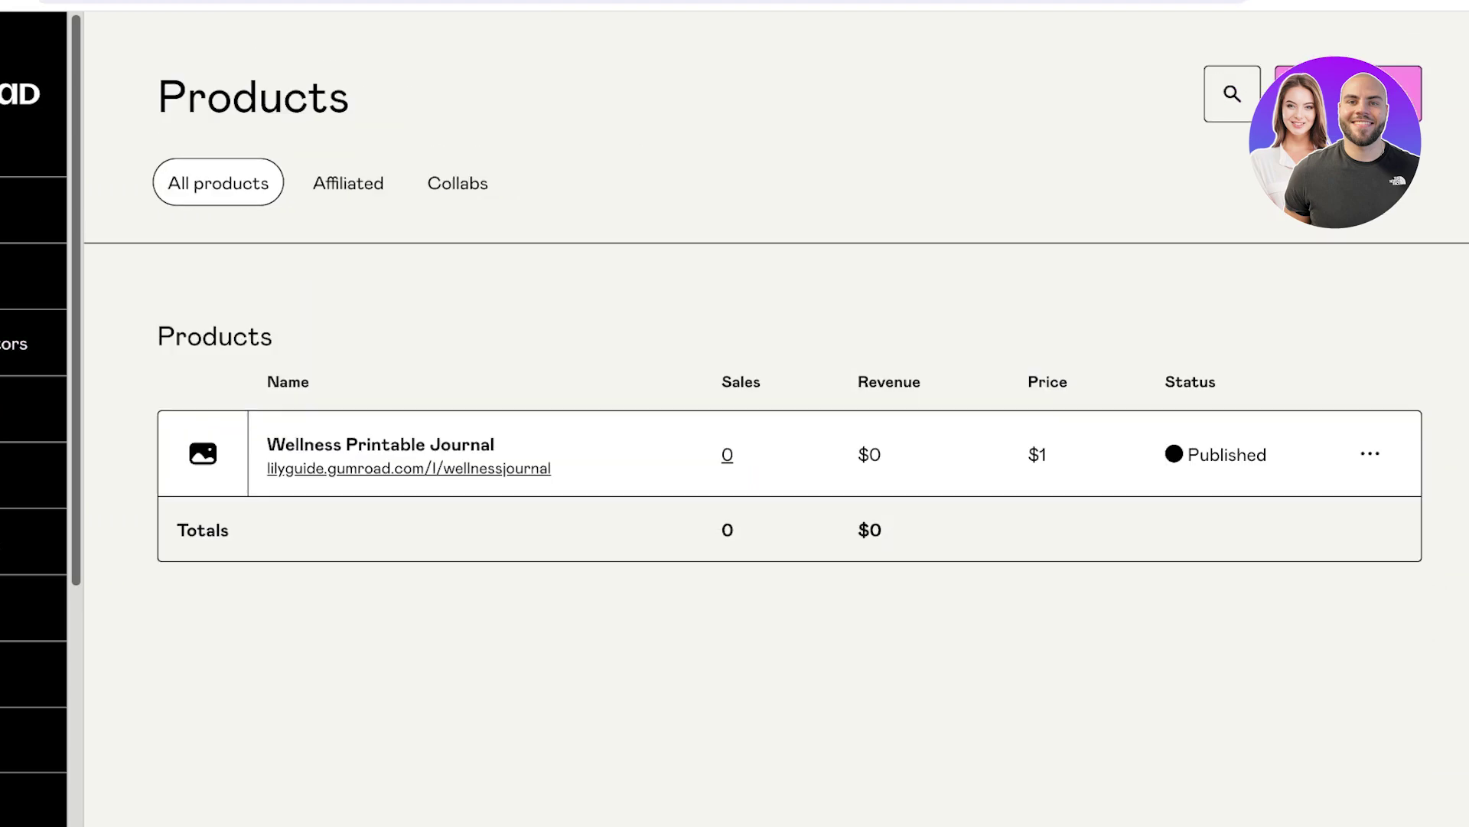
# Open the Wellness Printable Journal's product page from the Products list and scroll through it.
pyautogui.click(1370, 453)
pyautogui.click(1370, 453)
pyautogui.scroll(-10, 735, 459)
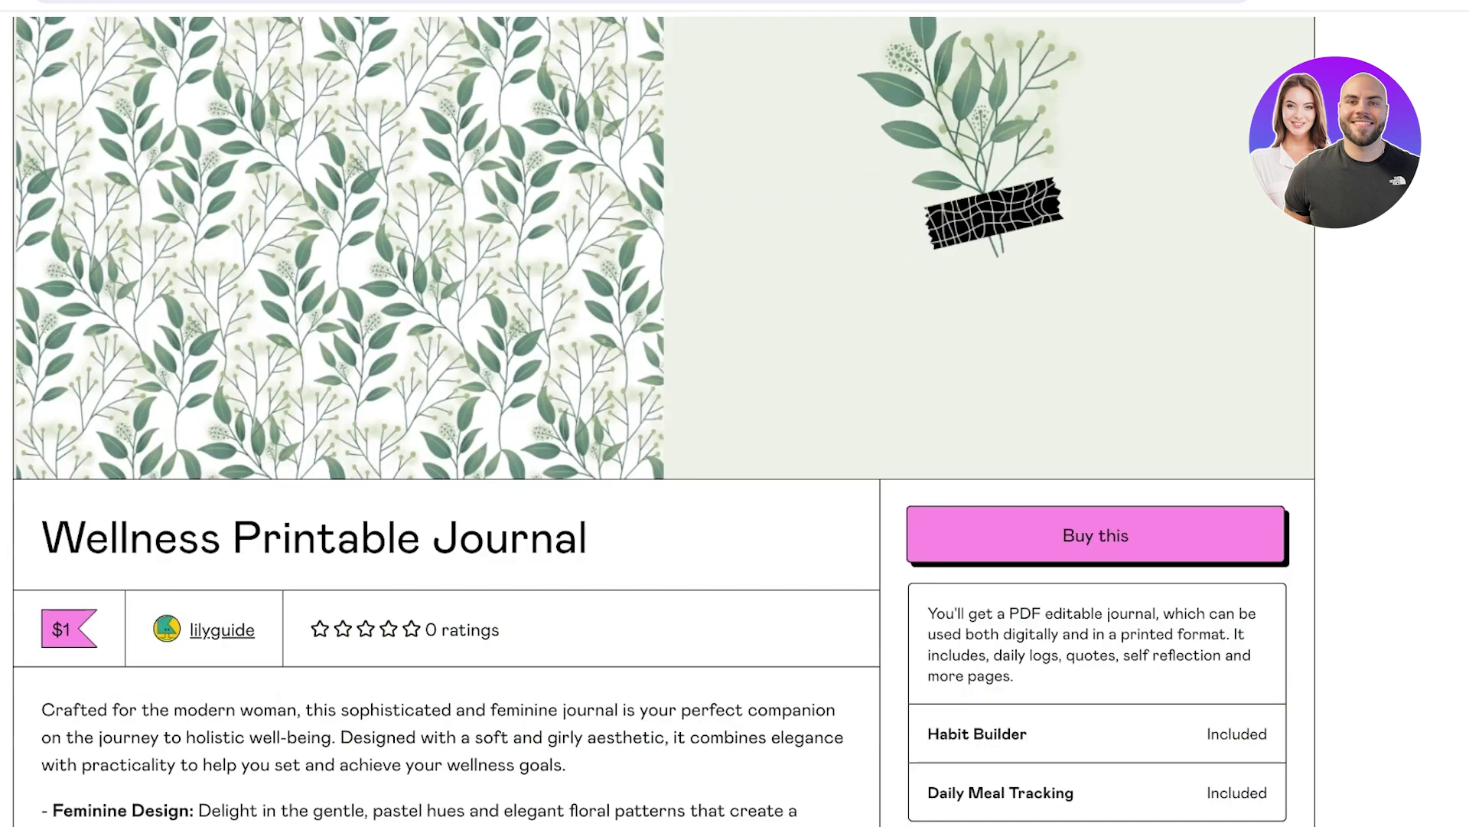
pyautogui.scroll(15, 735, 459)
pyautogui.scroll(-5, 735, 459)
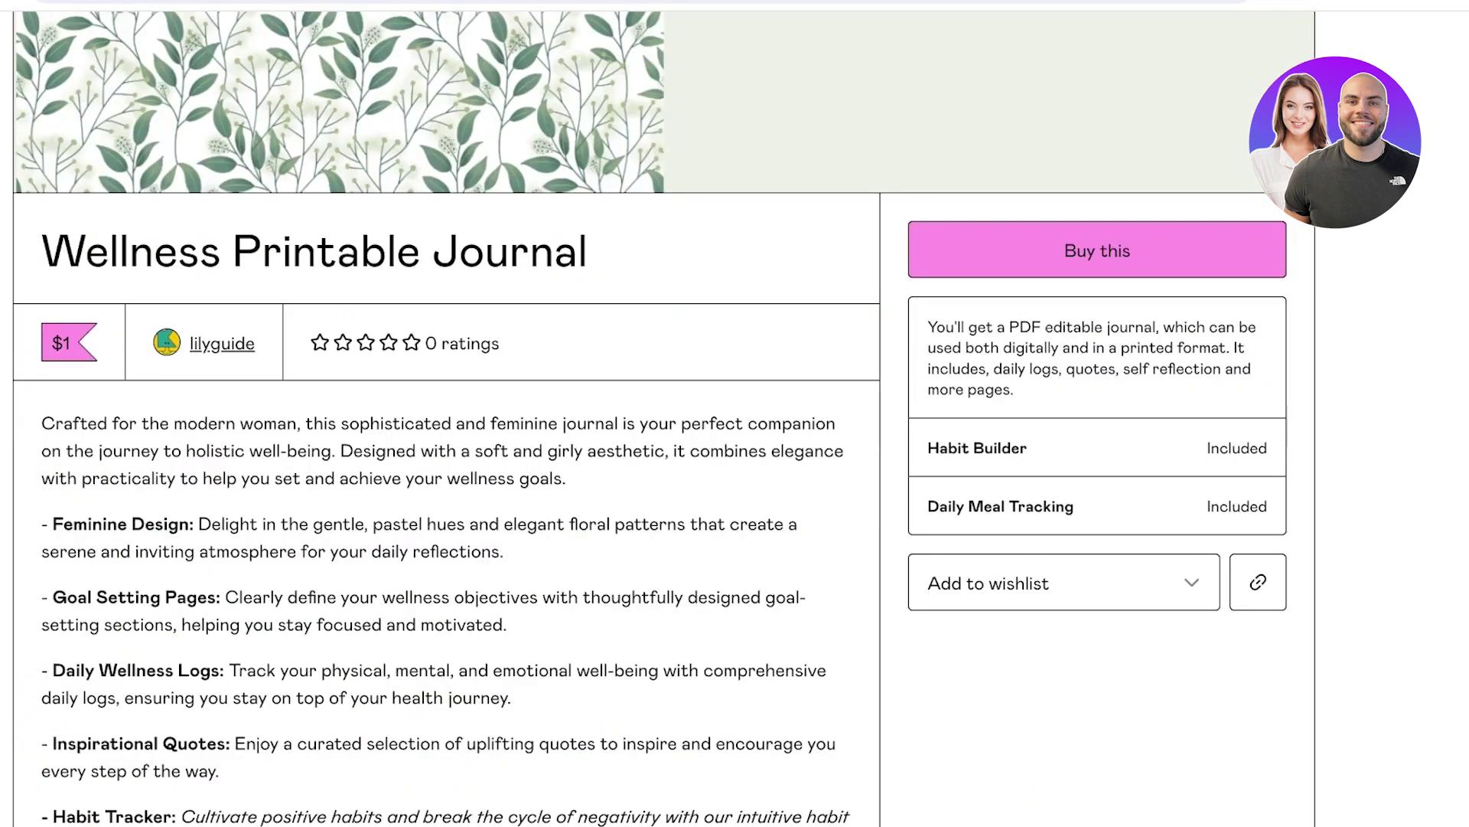
pyautogui.scroll(7, 734, 459)
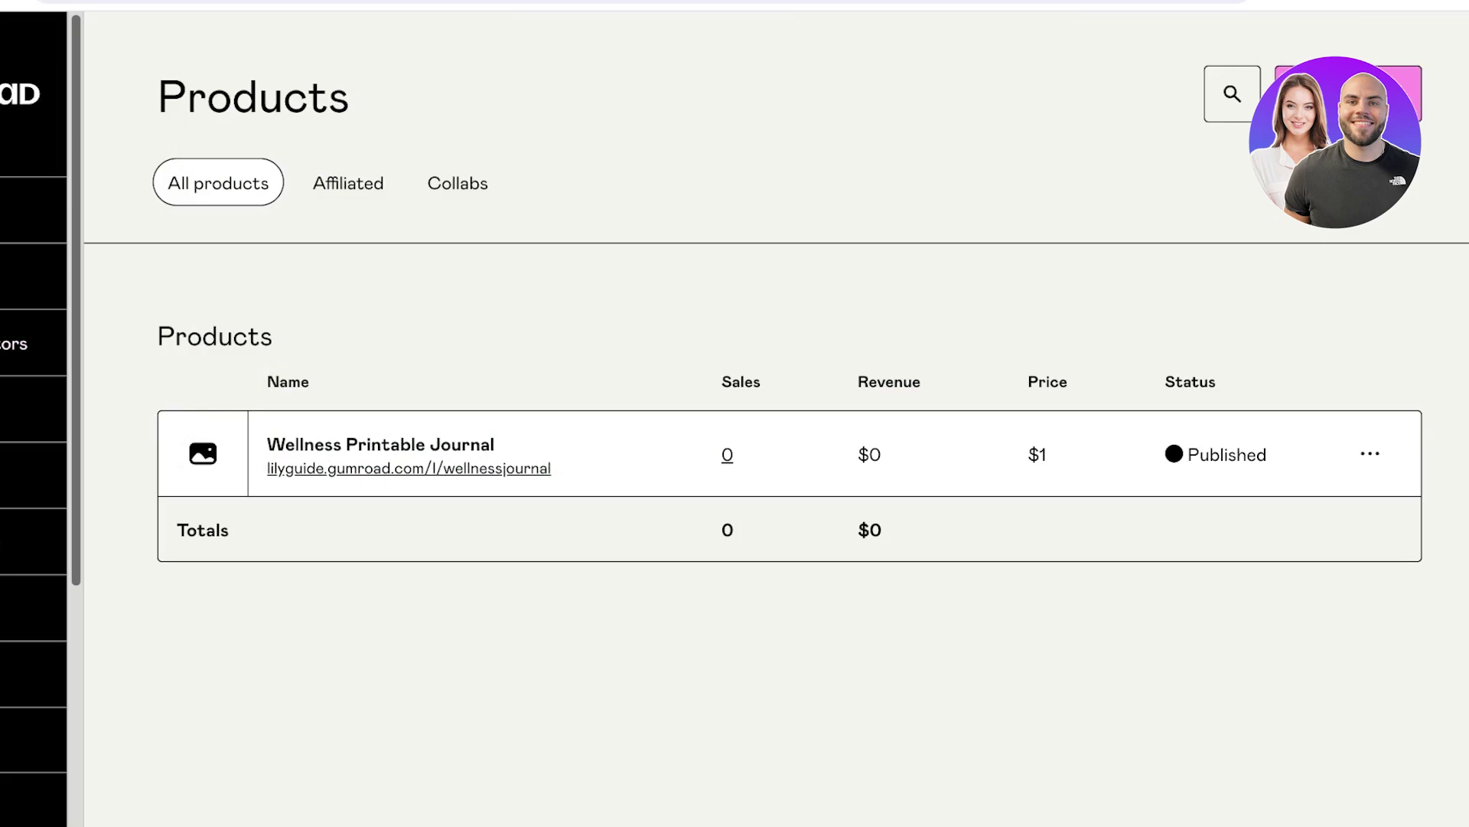
pyautogui.scroll(-3, 35, 413)
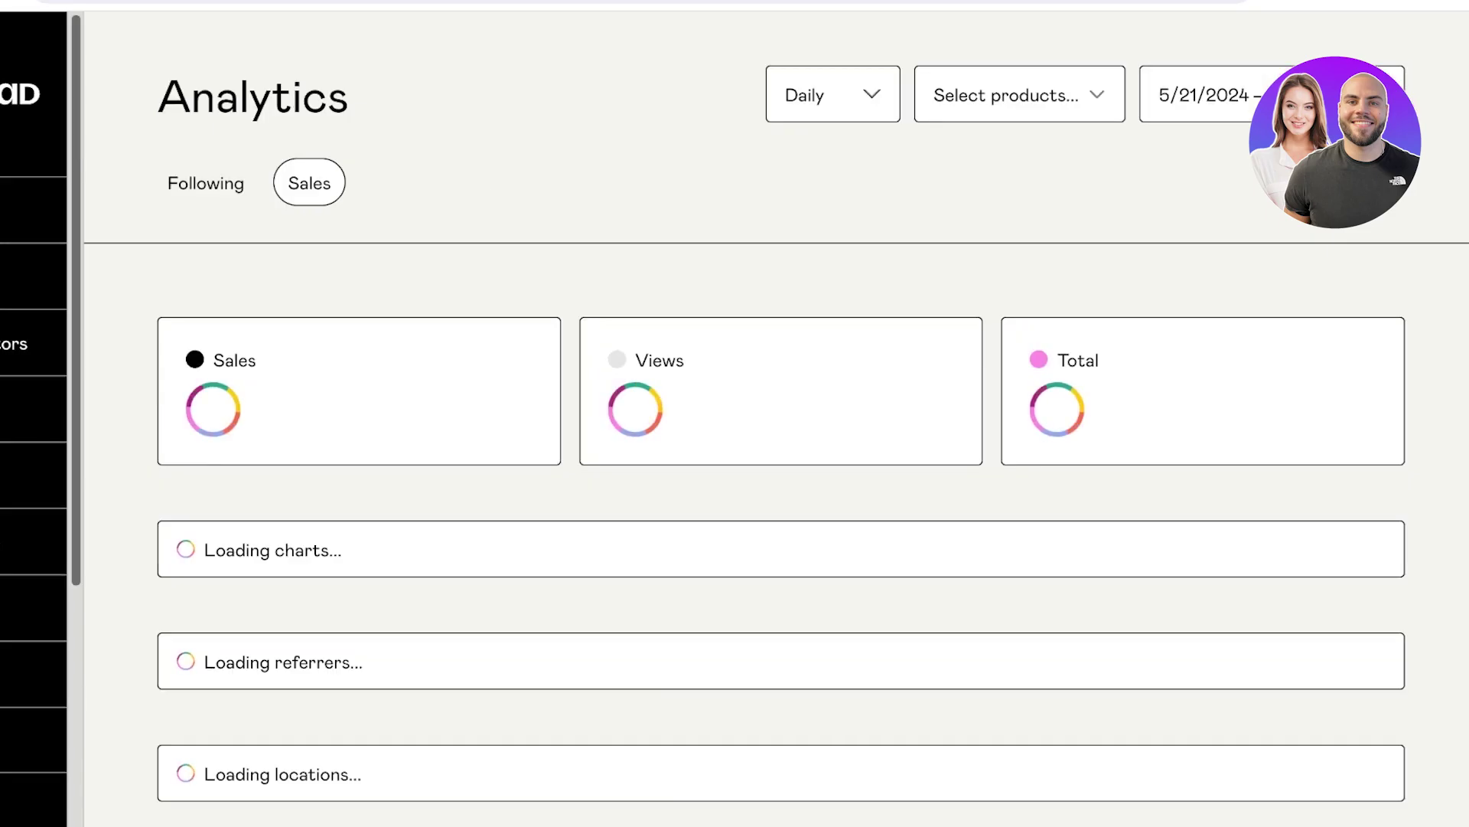
# Review the 0 sales, 0 views and $0 totals, switching the analytics period from Daily to Monthly.
pyautogui.scroll(-9, 735, 413)
pyautogui.scroll(3, 781, 528)
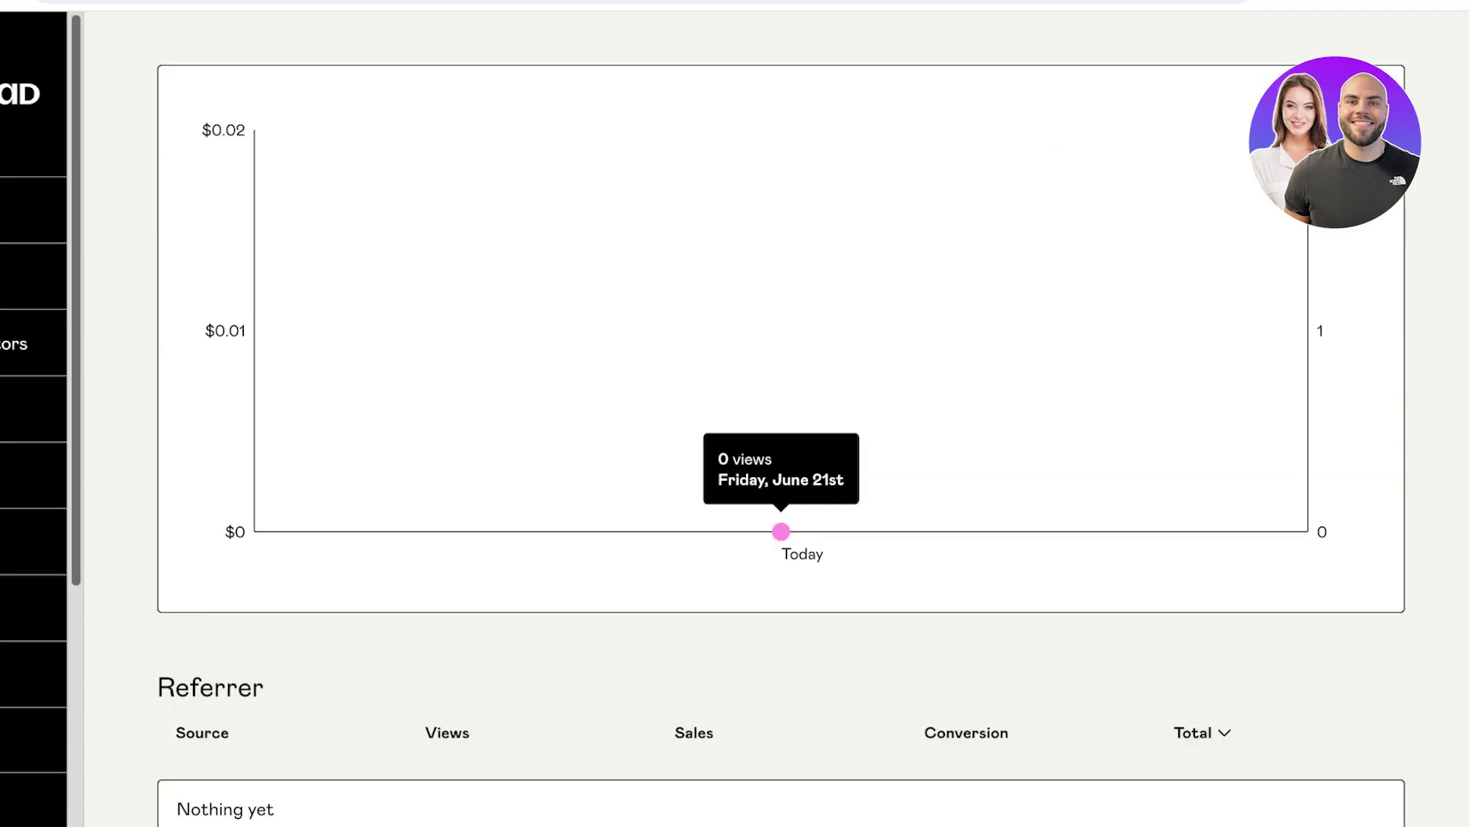
pyautogui.scroll(3, 781, 528)
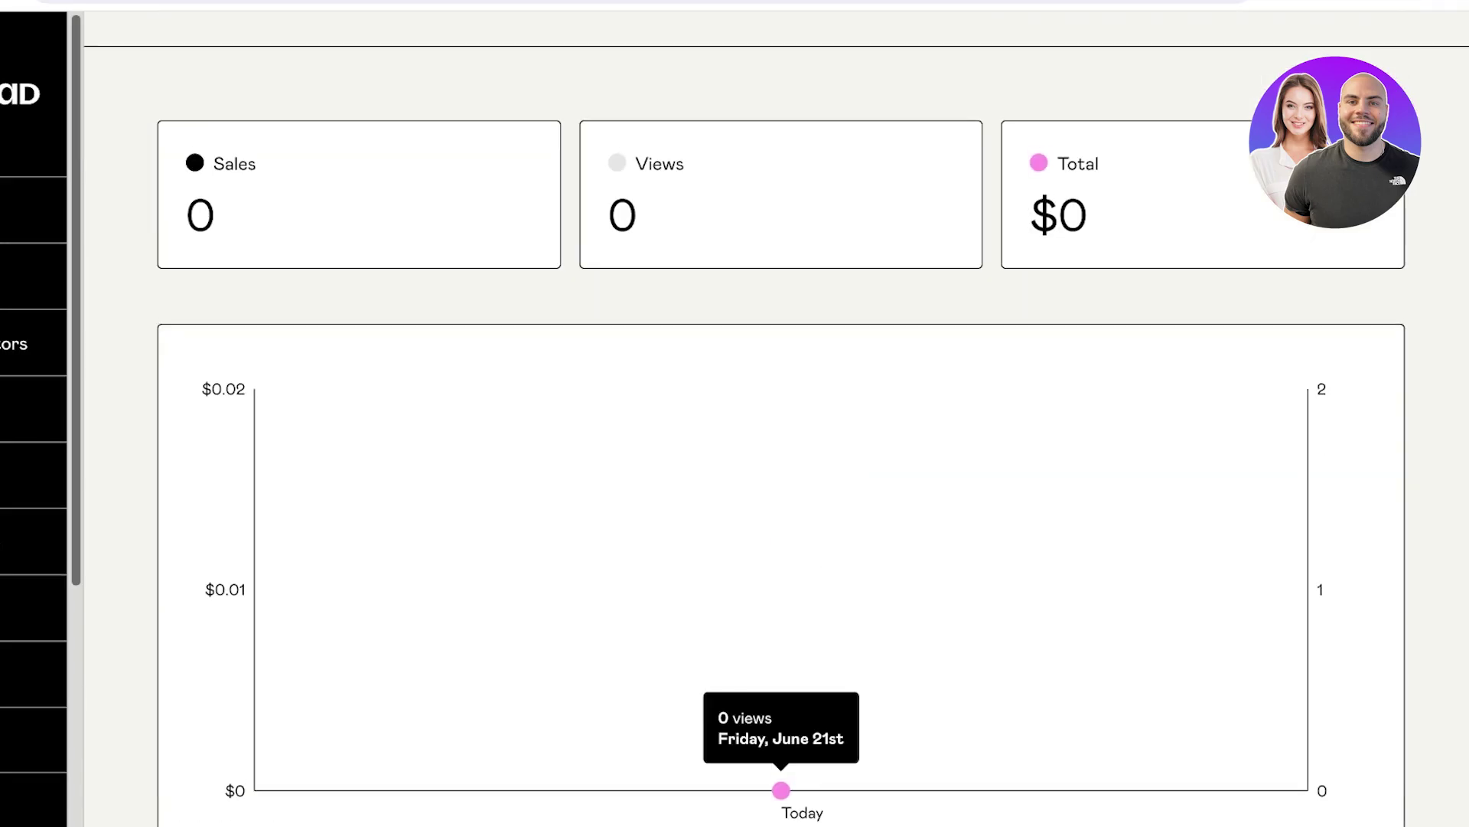
pyautogui.scroll(-1, 776, 416)
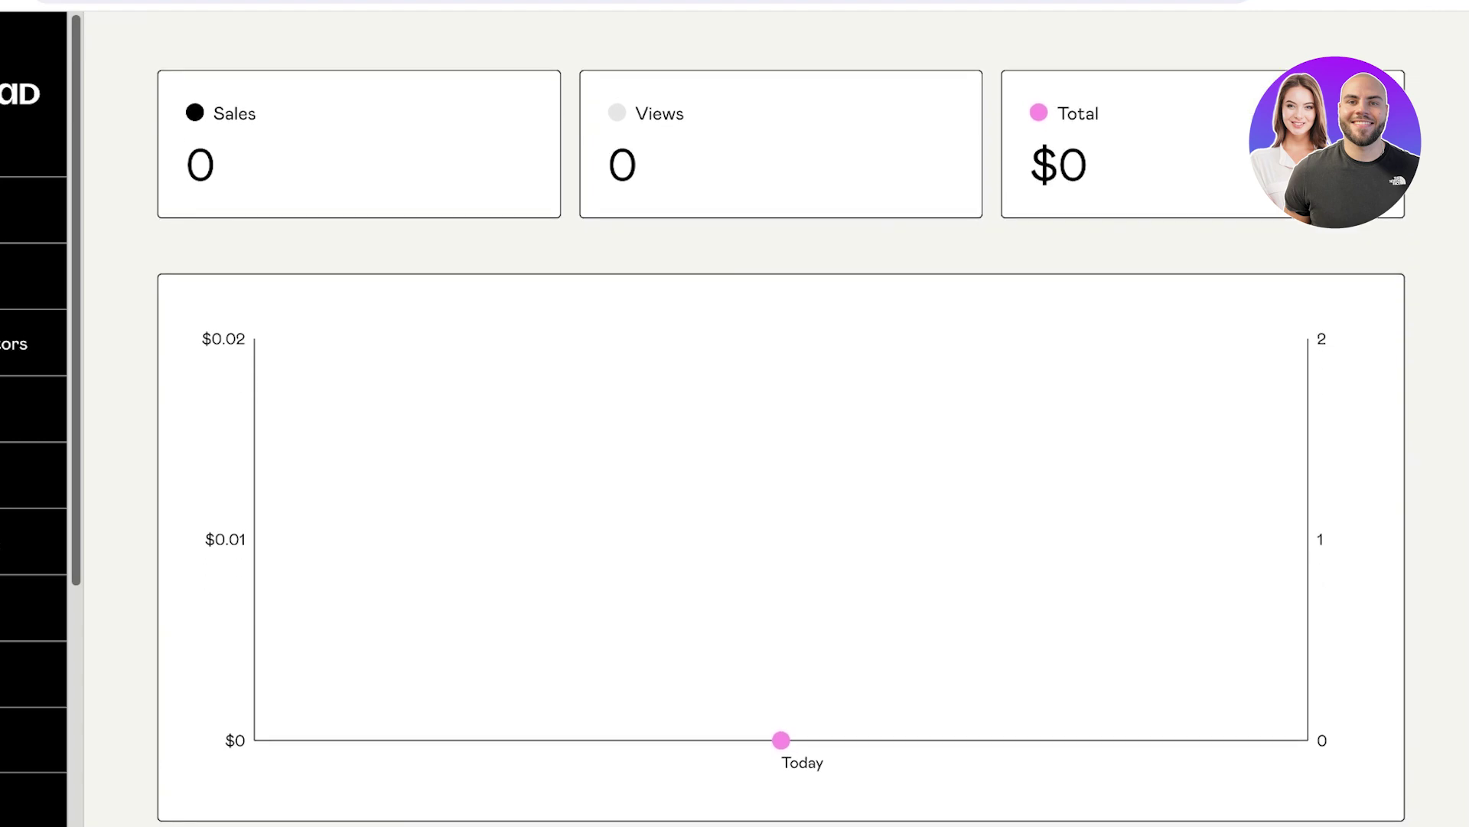
pyautogui.scroll(3, 780, 459)
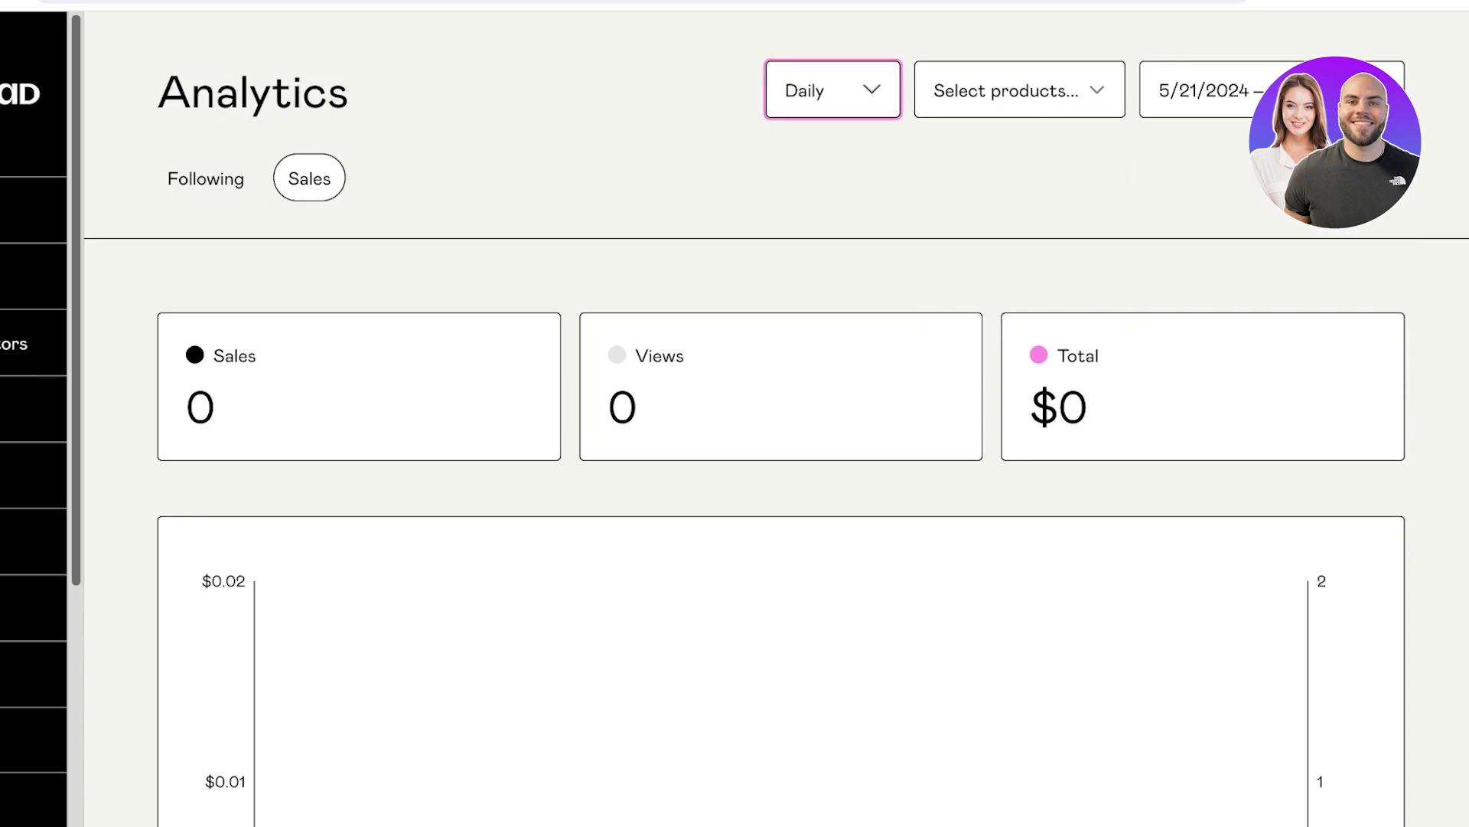
pyautogui.press('Down')
pyautogui.press('Down')
pyautogui.scroll(-8, 781, 391)
pyautogui.scroll(7, 781, 392)
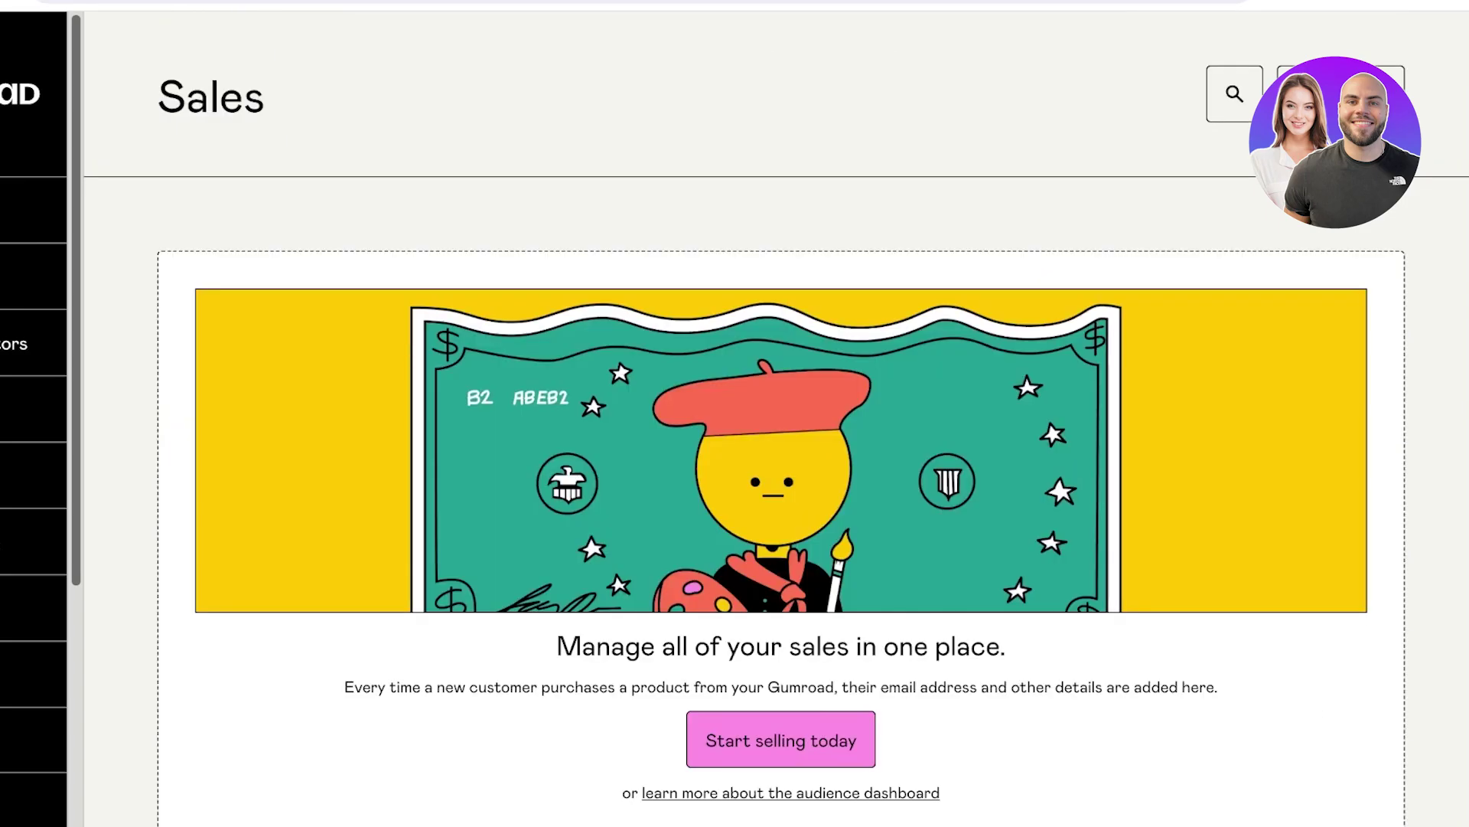
# Browse the empty Emails section, then go to the Checkout Discounts page with no discounts.
pyautogui.scroll(-1, 781, 459)
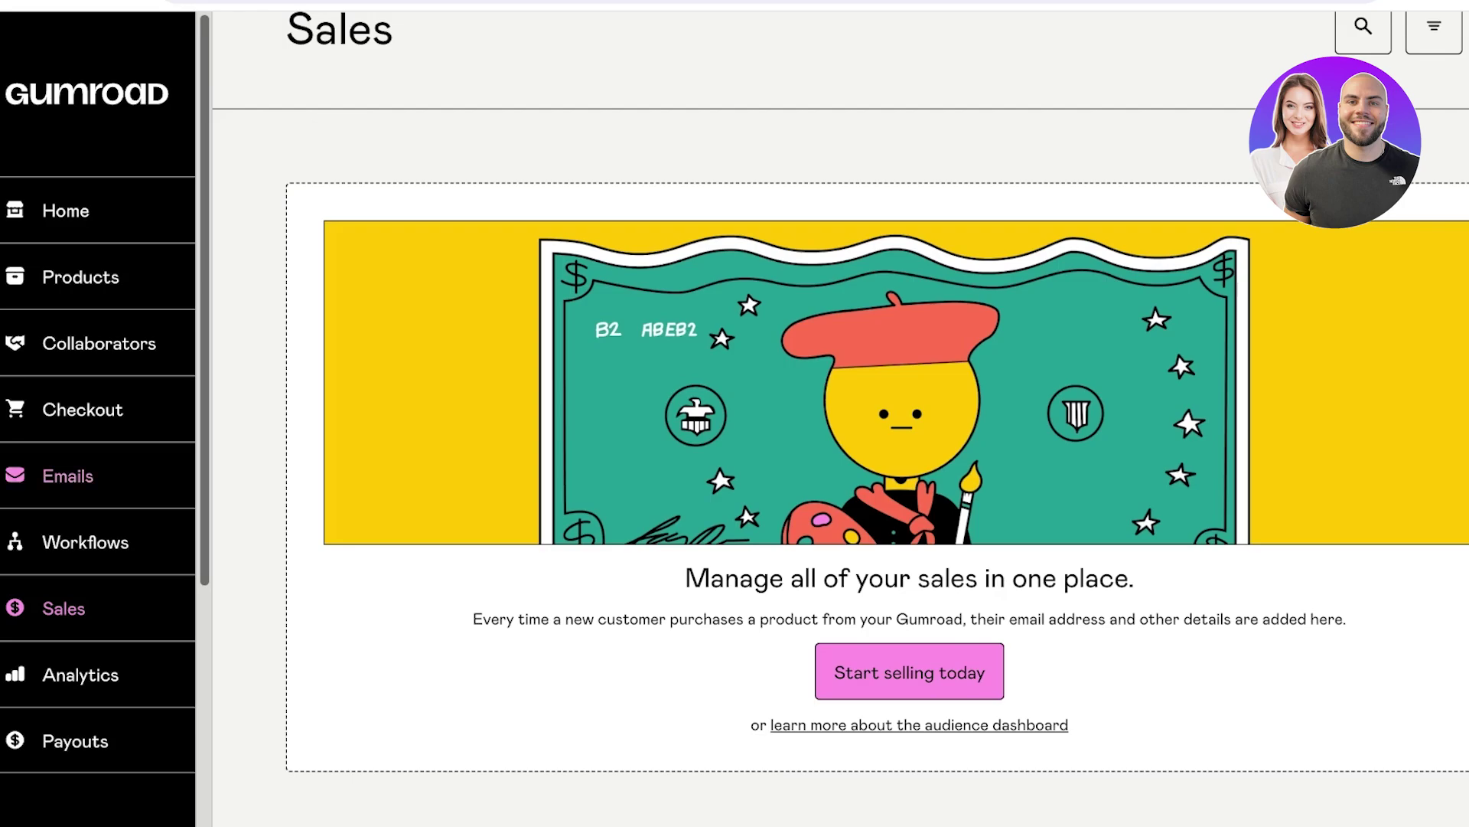
pyautogui.click(68, 475)
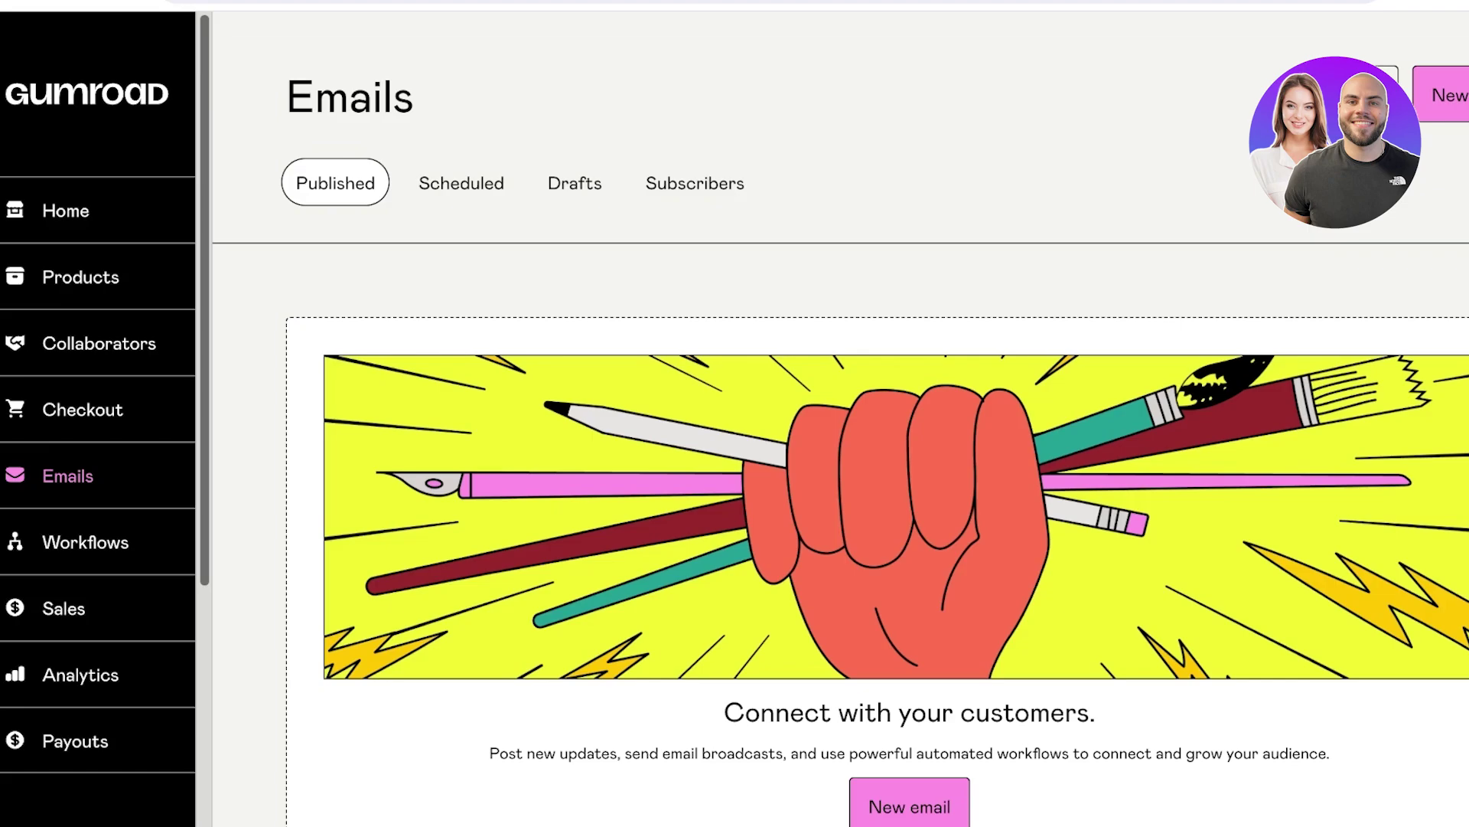
pyautogui.scroll(-2, 841, 459)
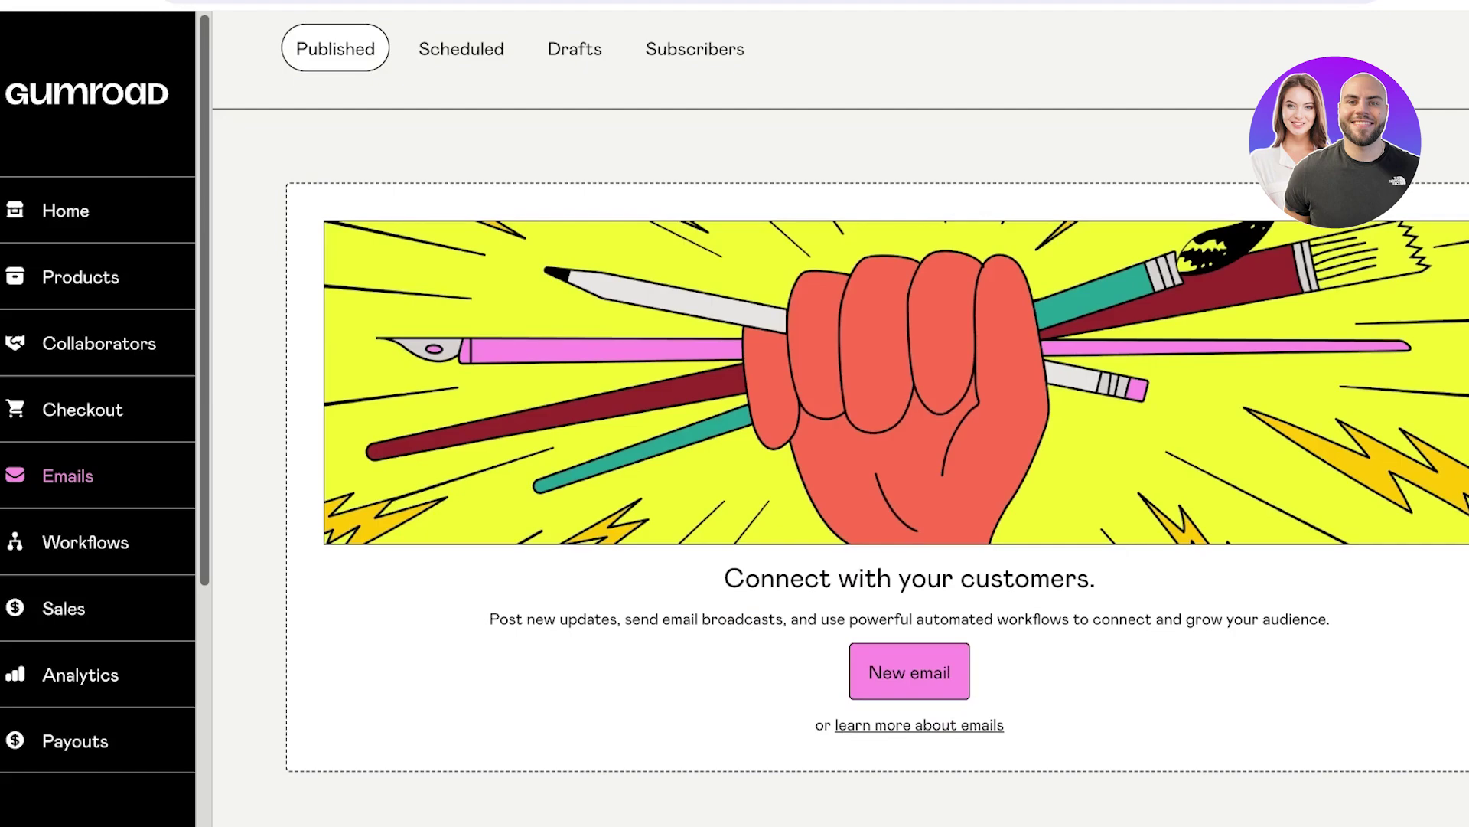
pyautogui.click(82, 409)
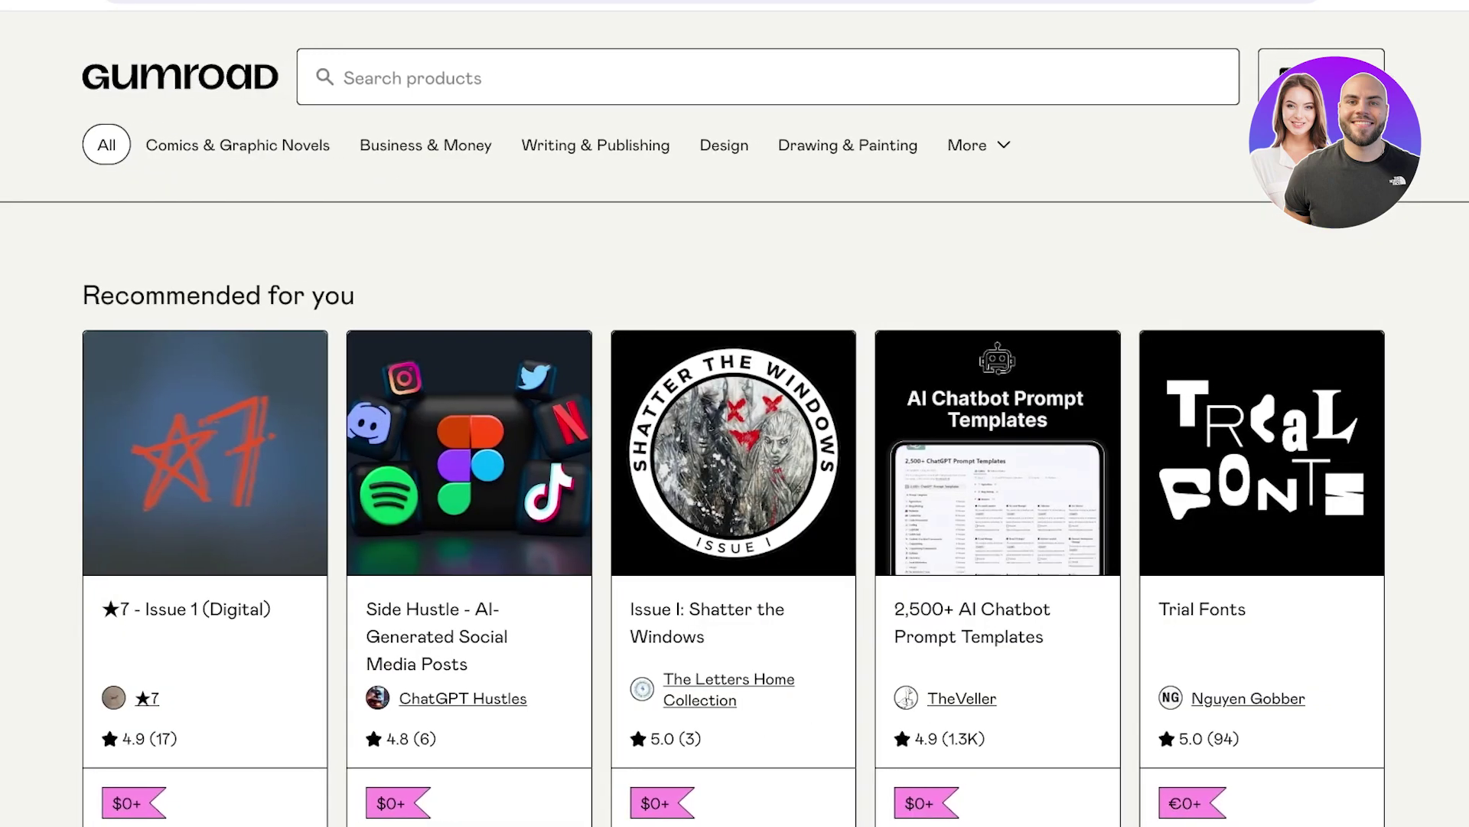
# Scroll through Discover's Recommended products, Staff picks and categories like 3D, Design, Drawing & Painting.
pyautogui.scroll(-7, 734, 459)
pyautogui.scroll(10, 735, 459)
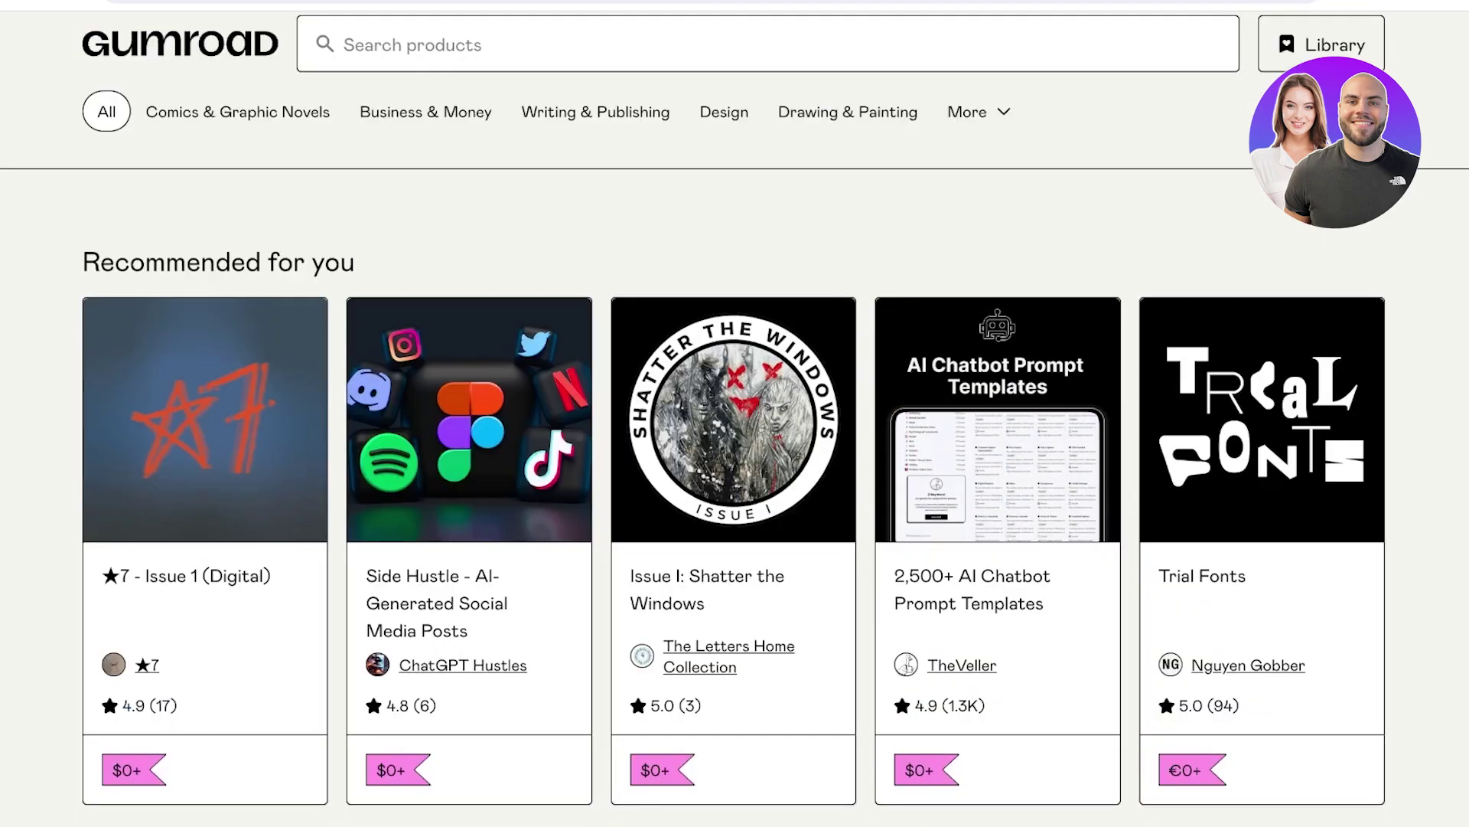
pyautogui.scroll(-2, 734, 459)
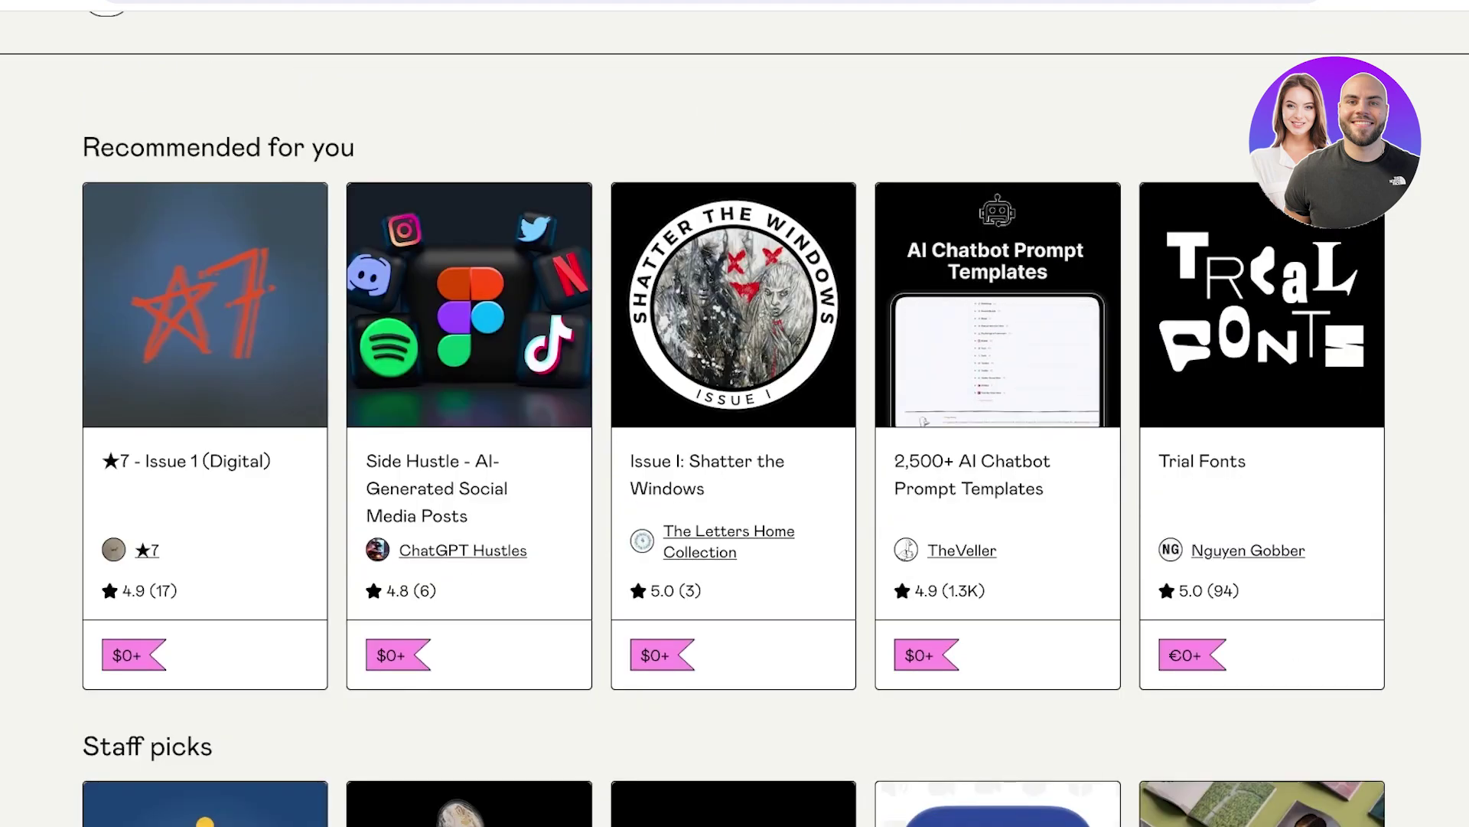
pyautogui.scroll(-10, 735, 413)
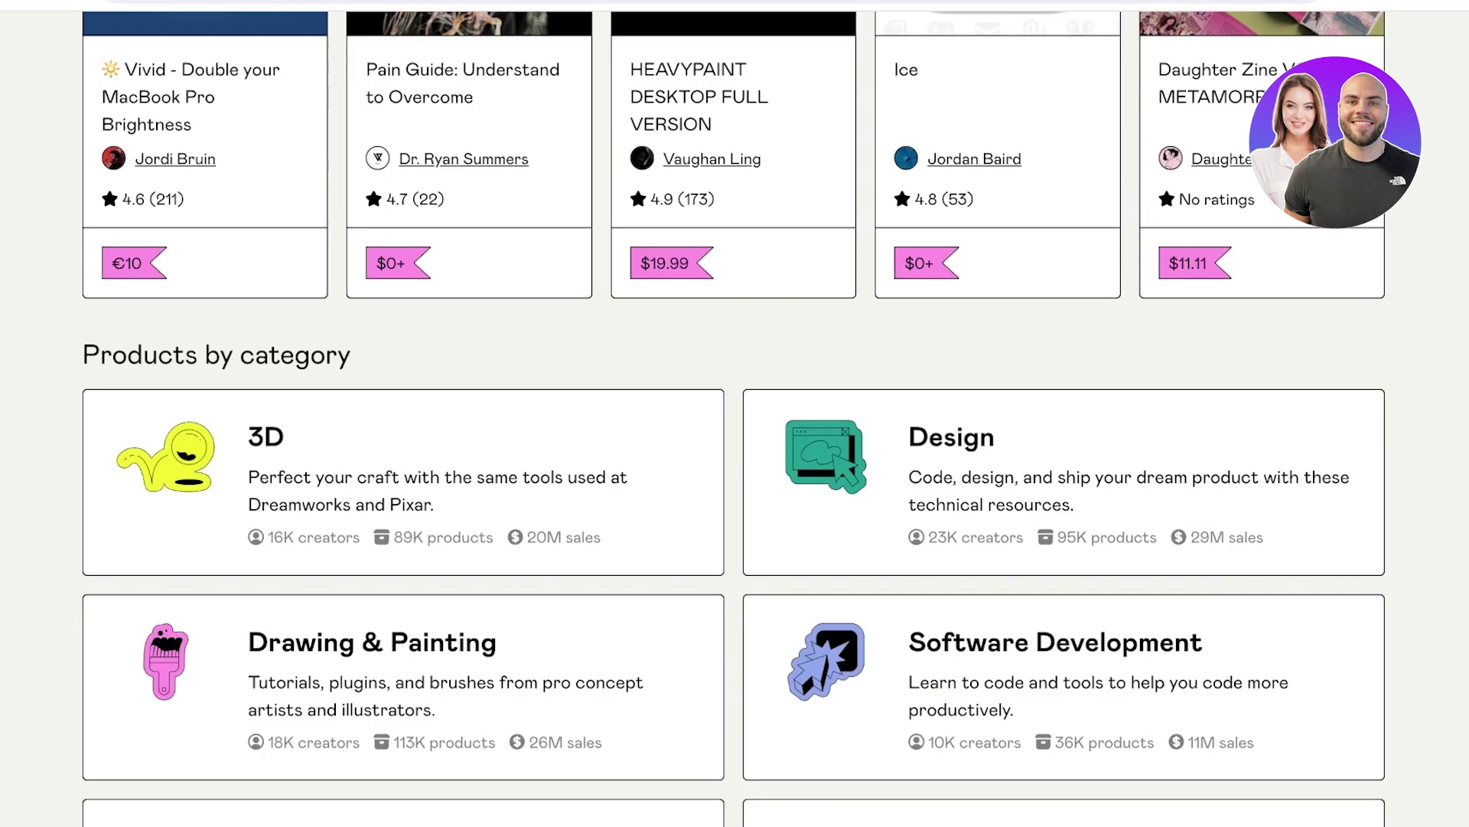
pyautogui.scroll(10, 734, 413)
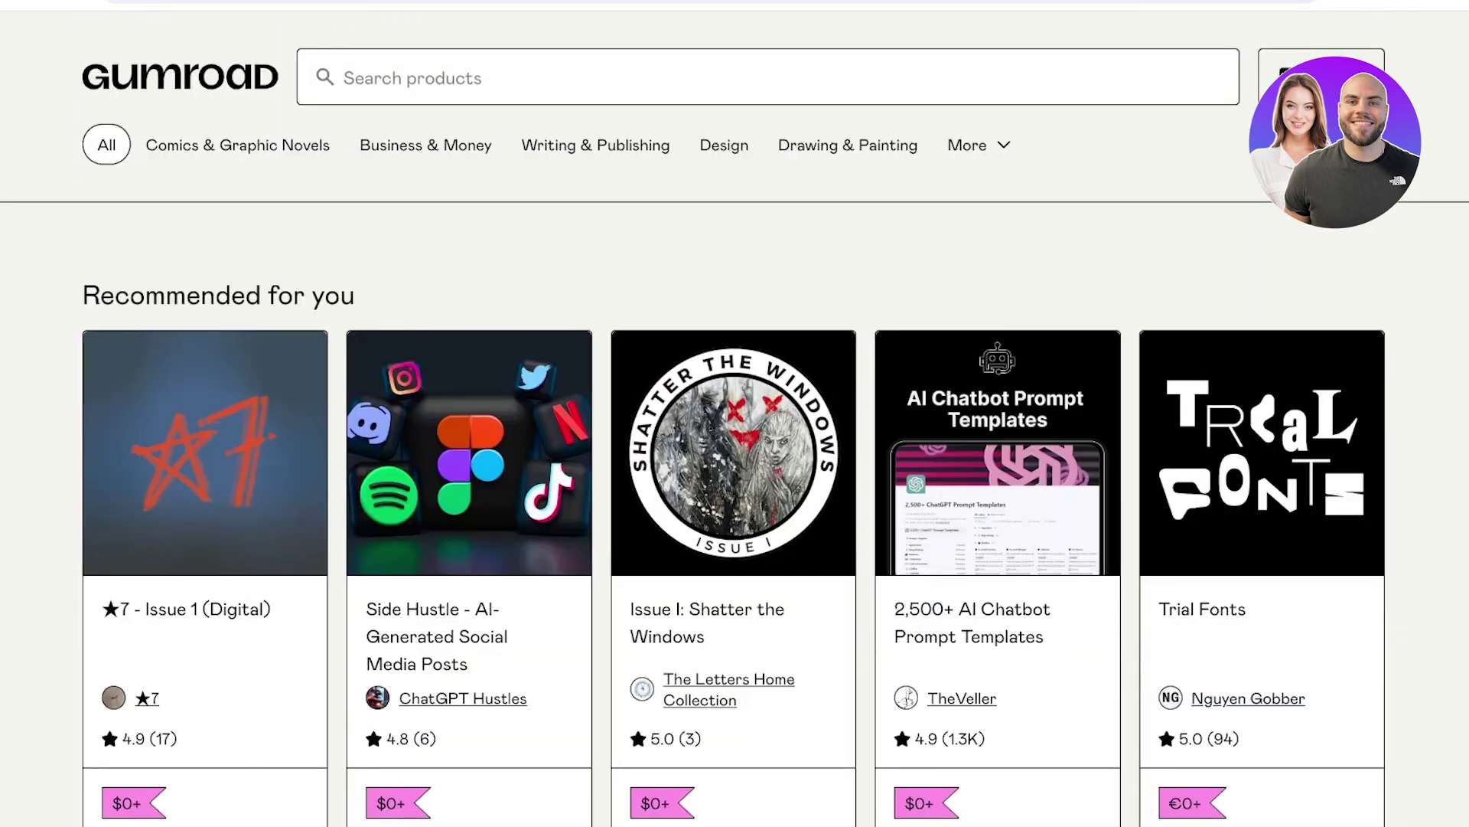